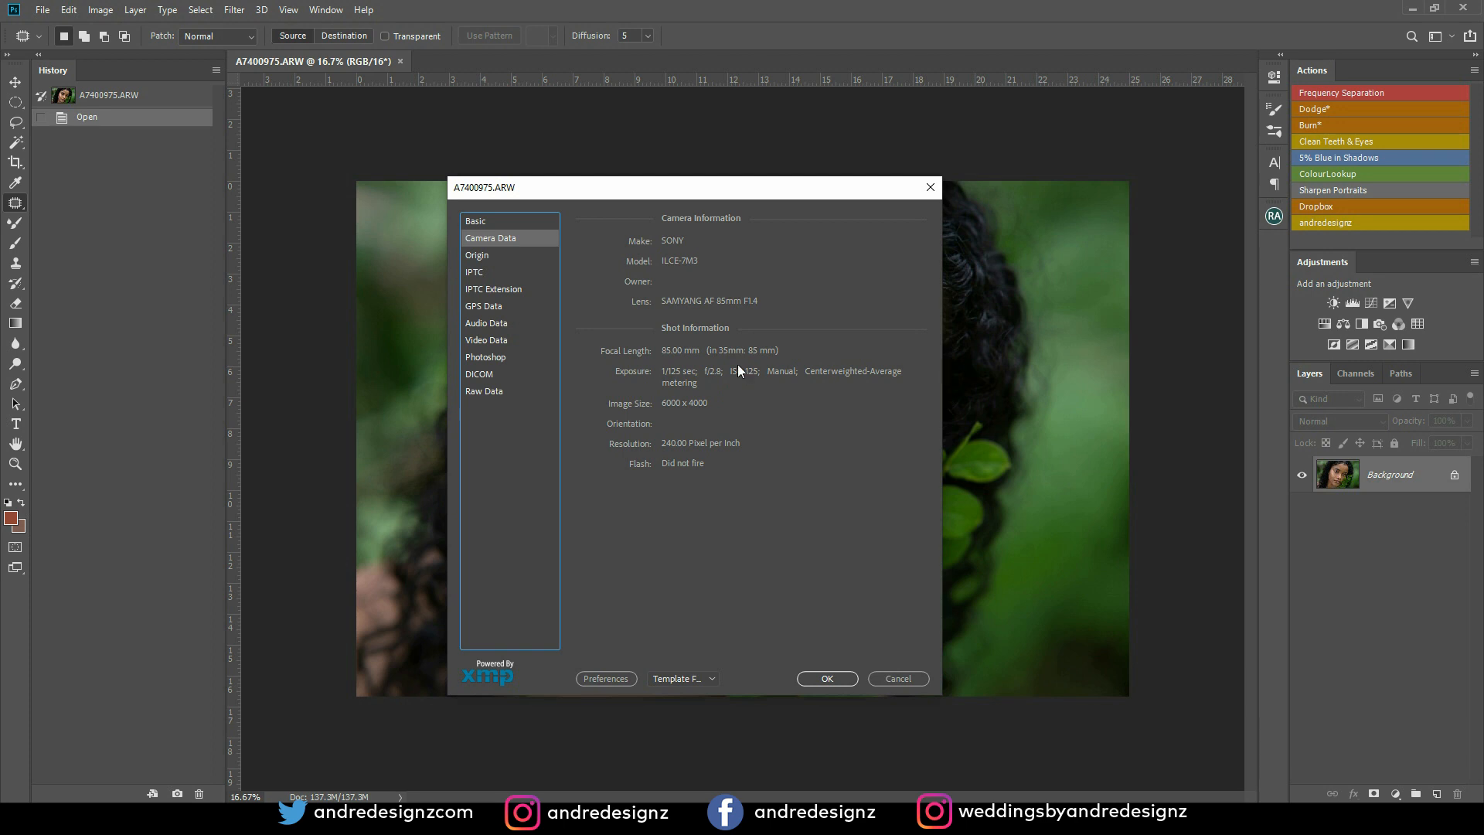
Run the Frequency Separation action on the portrait with a Gaussian Blur radius of 6.4 pixels
click(899, 680)
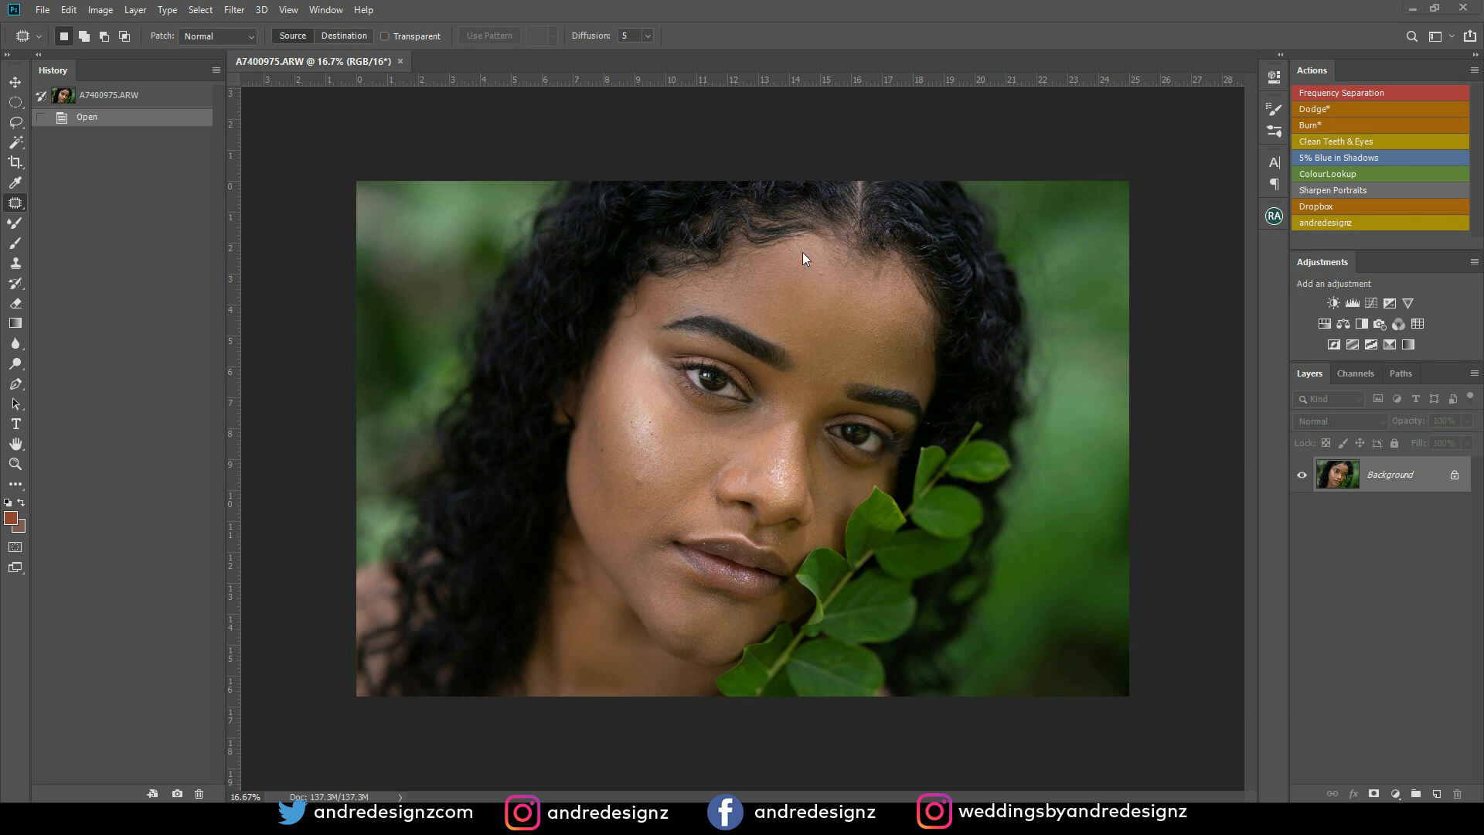
click(1338, 89)
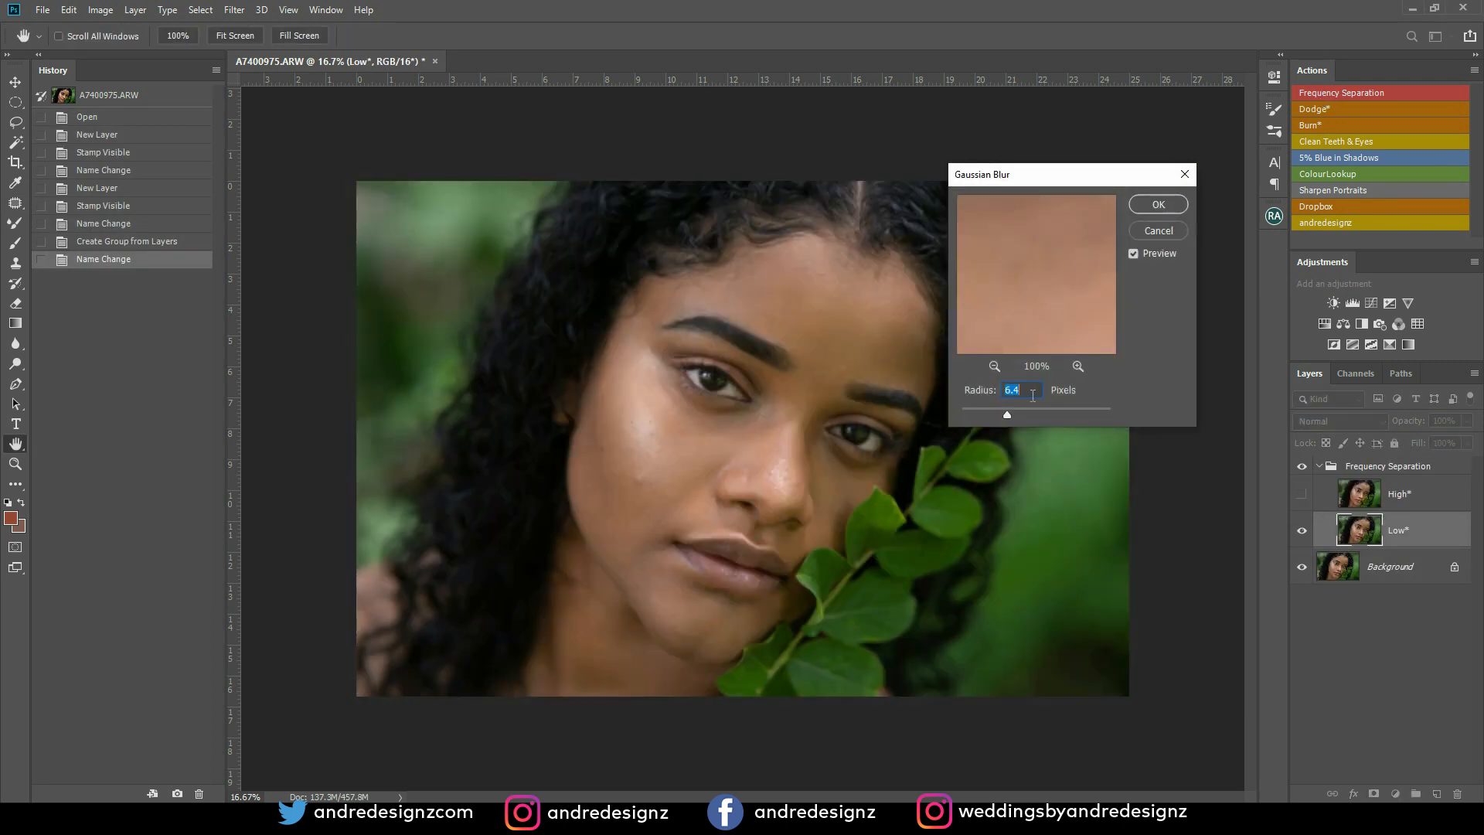
click(1159, 205)
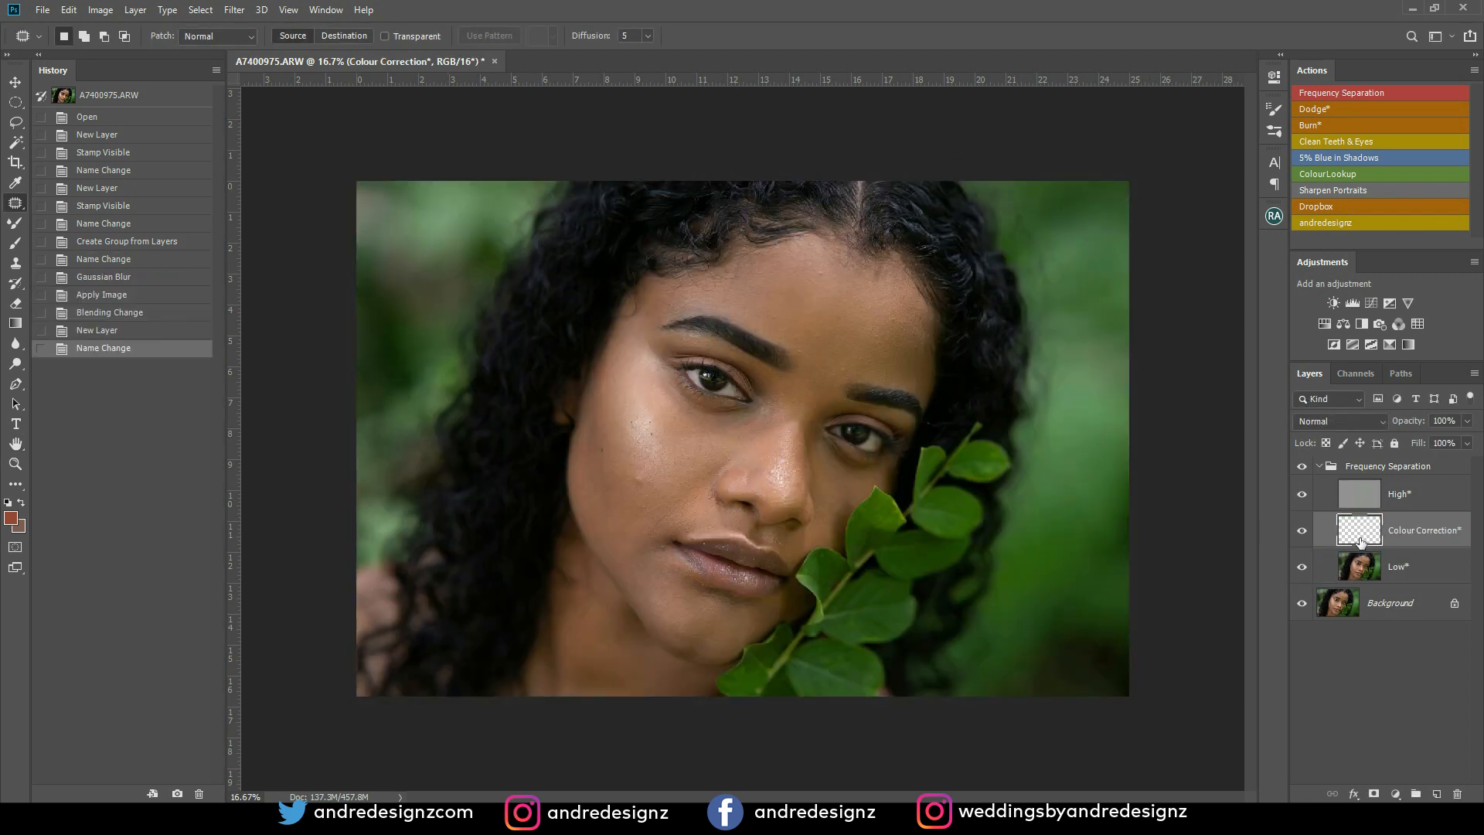
Blend a small patch in the middle of the forehead on the Low* layer with the Mixer Brush
click(1394, 571)
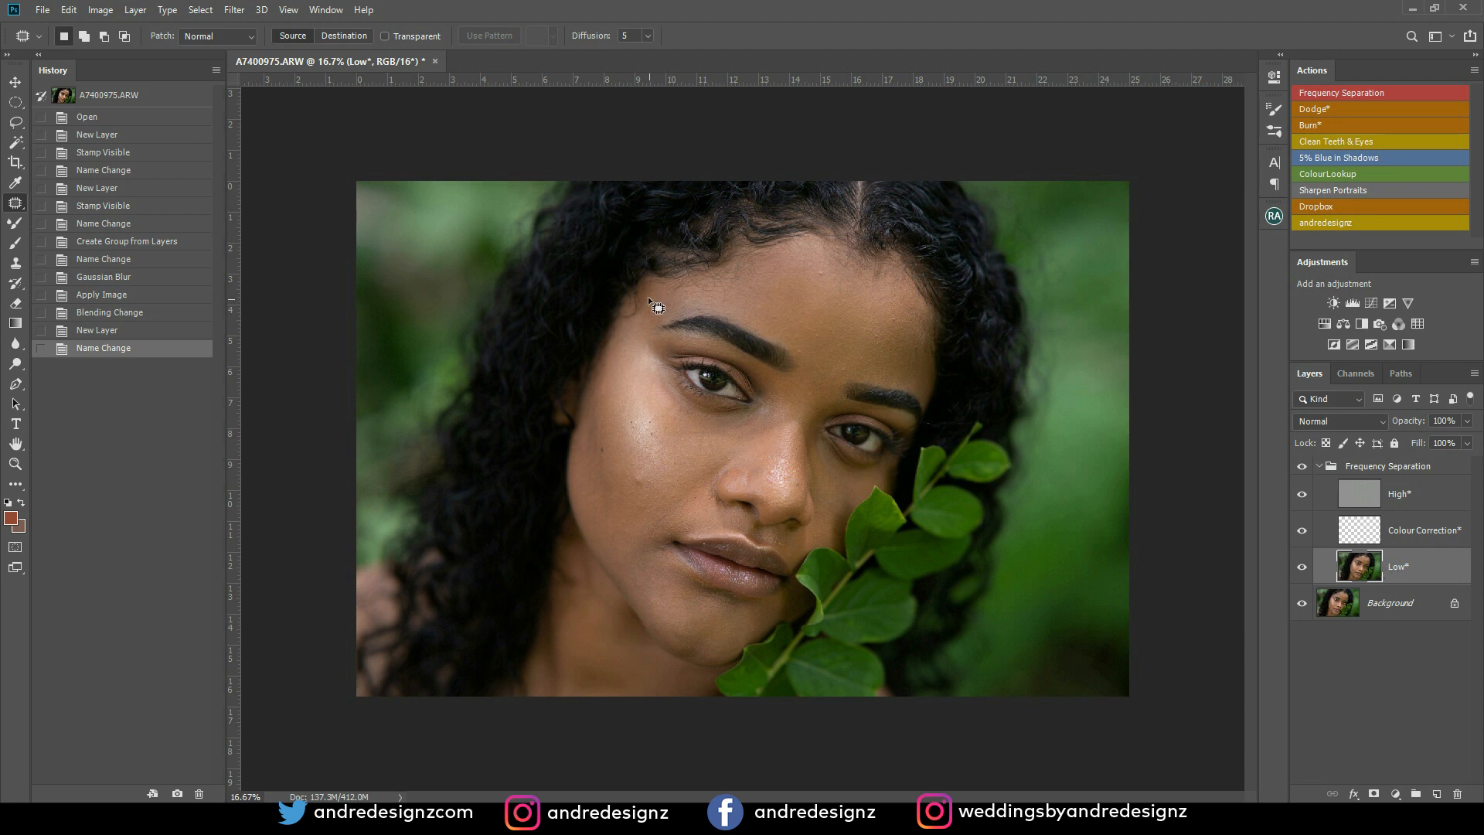
key(b)
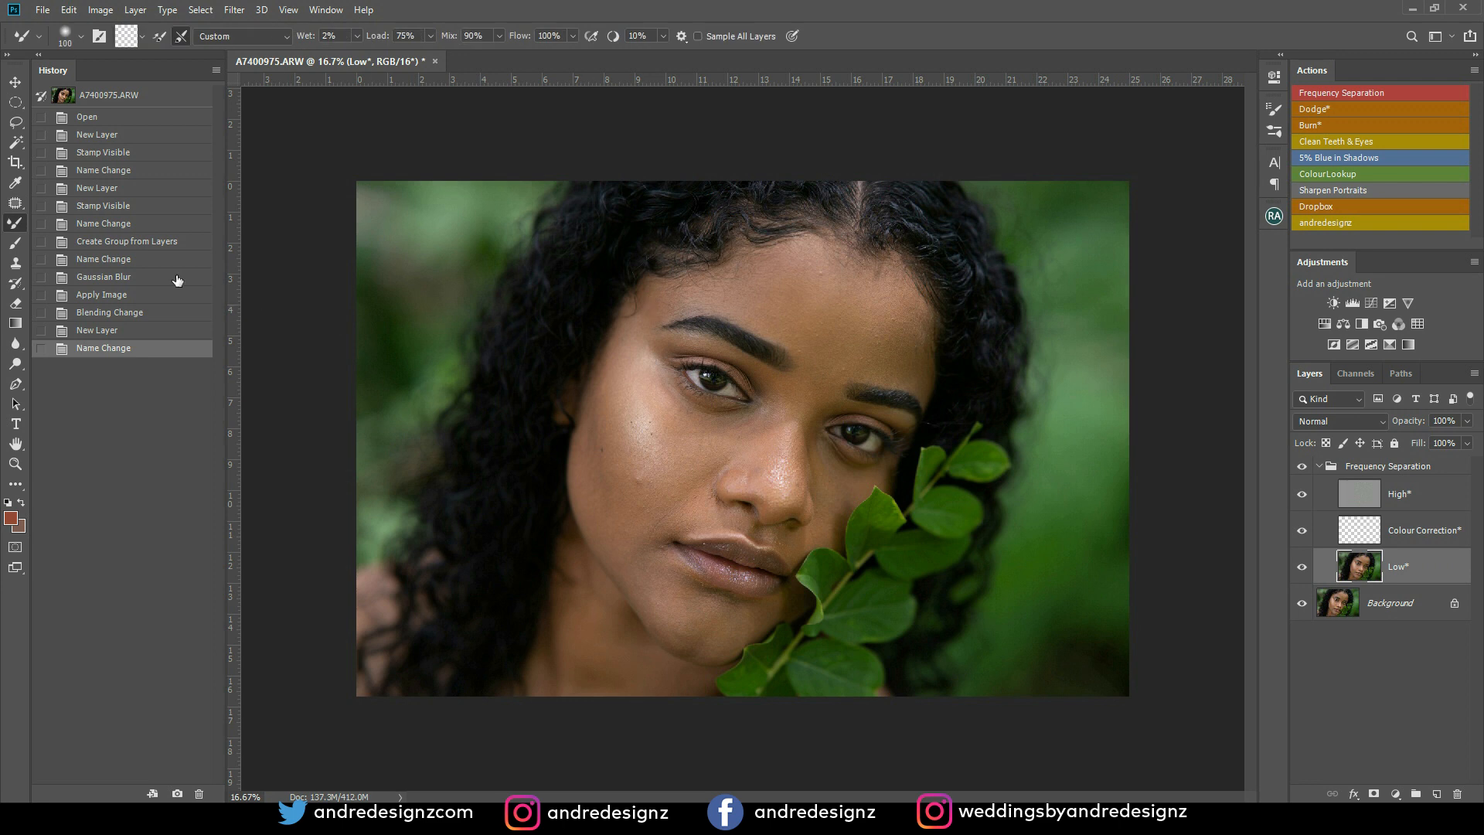
click(16, 244)
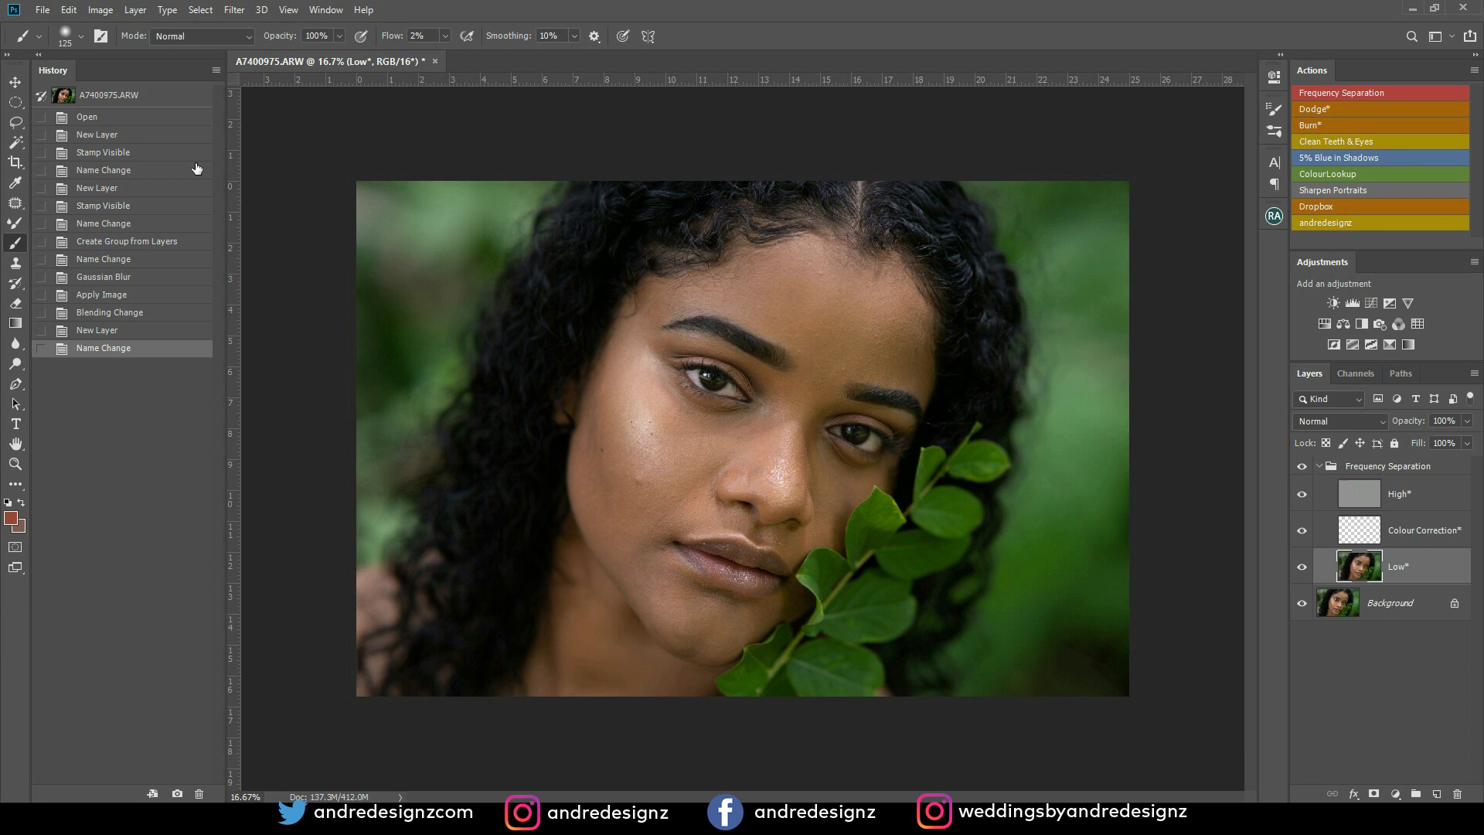
click(16, 223)
click(19, 205)
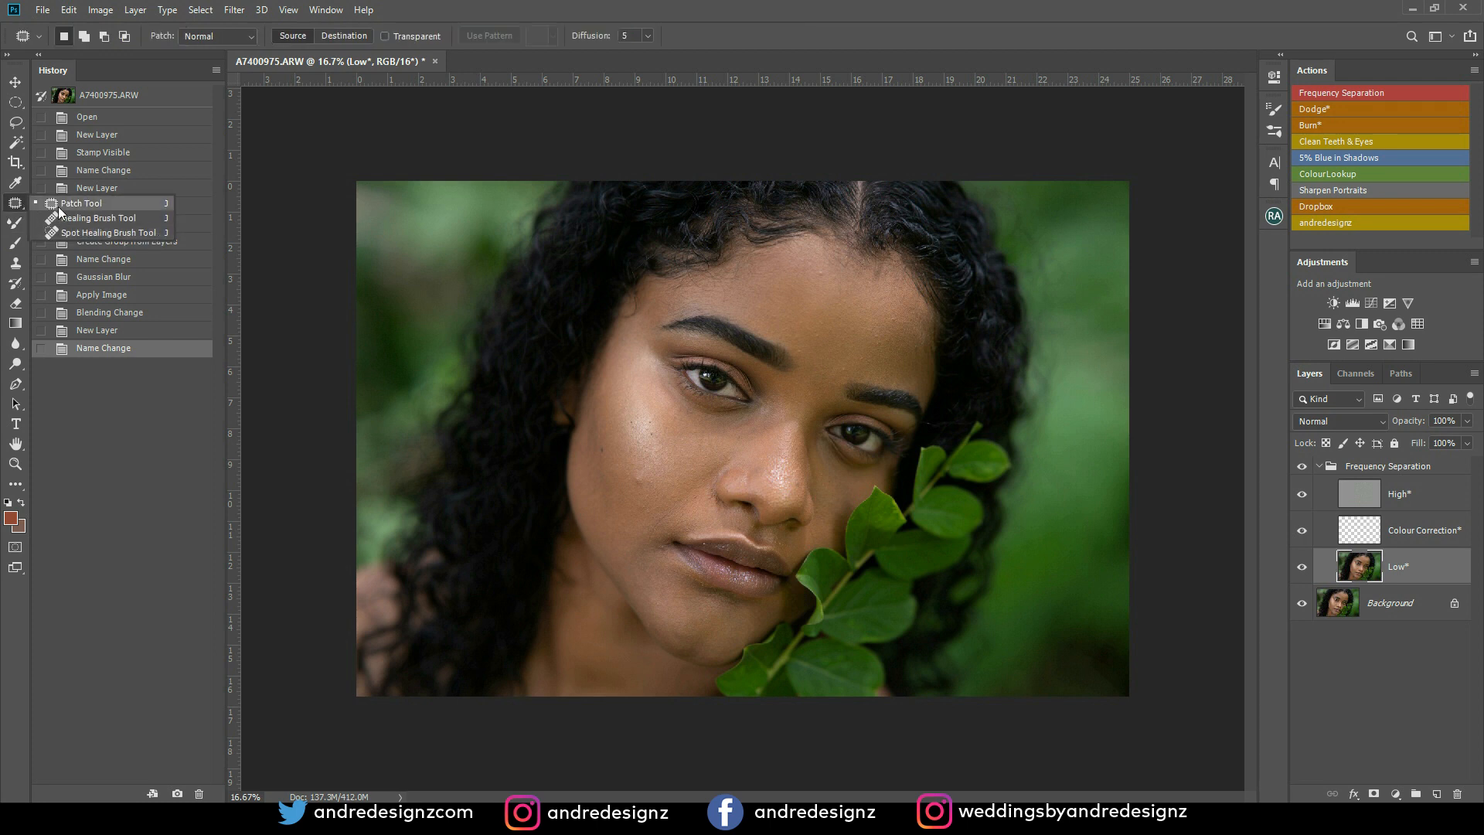
click(14, 223)
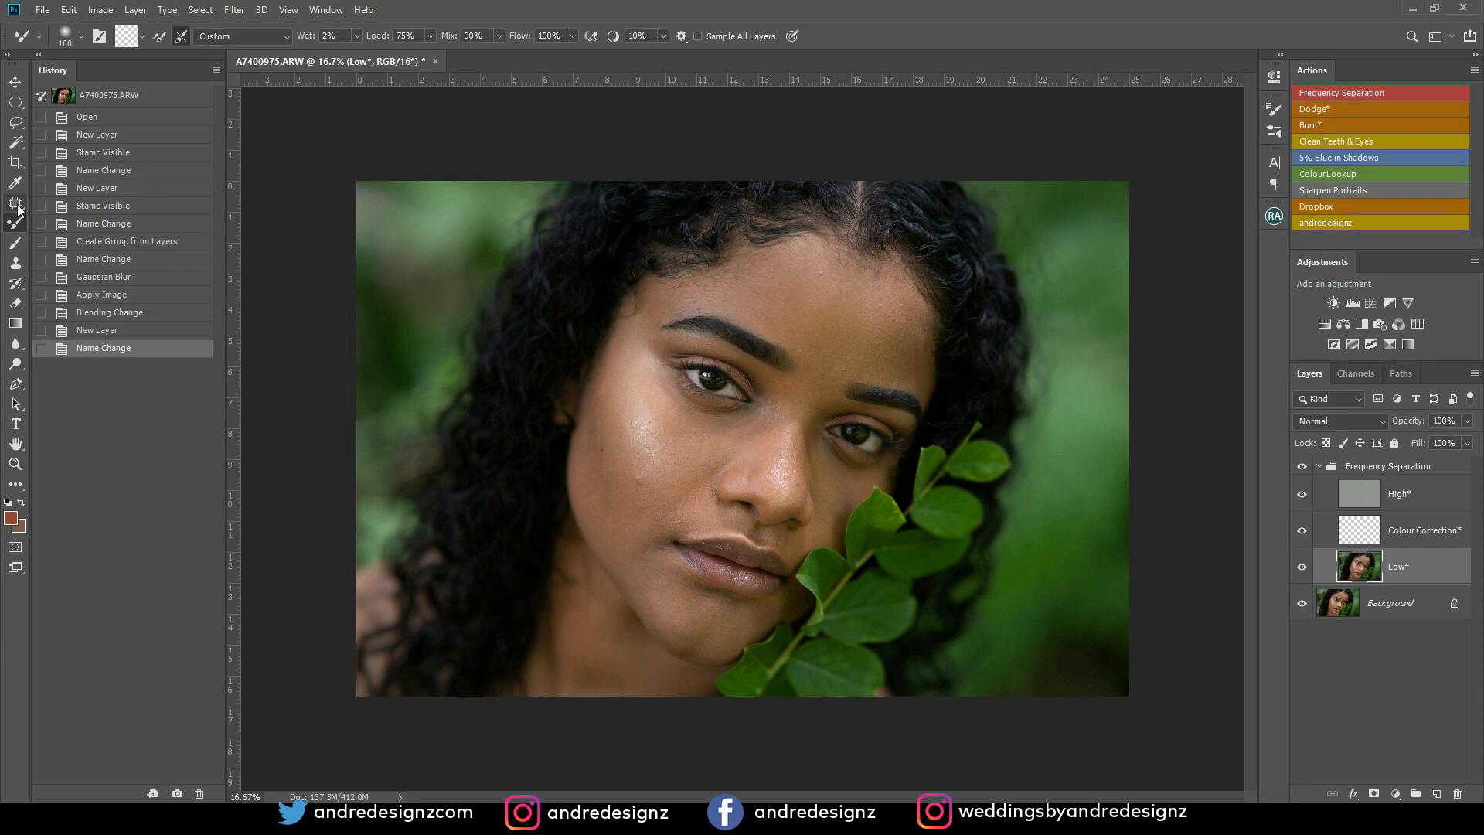
click(17, 205)
click(16, 223)
drag(831, 279, 827, 289)
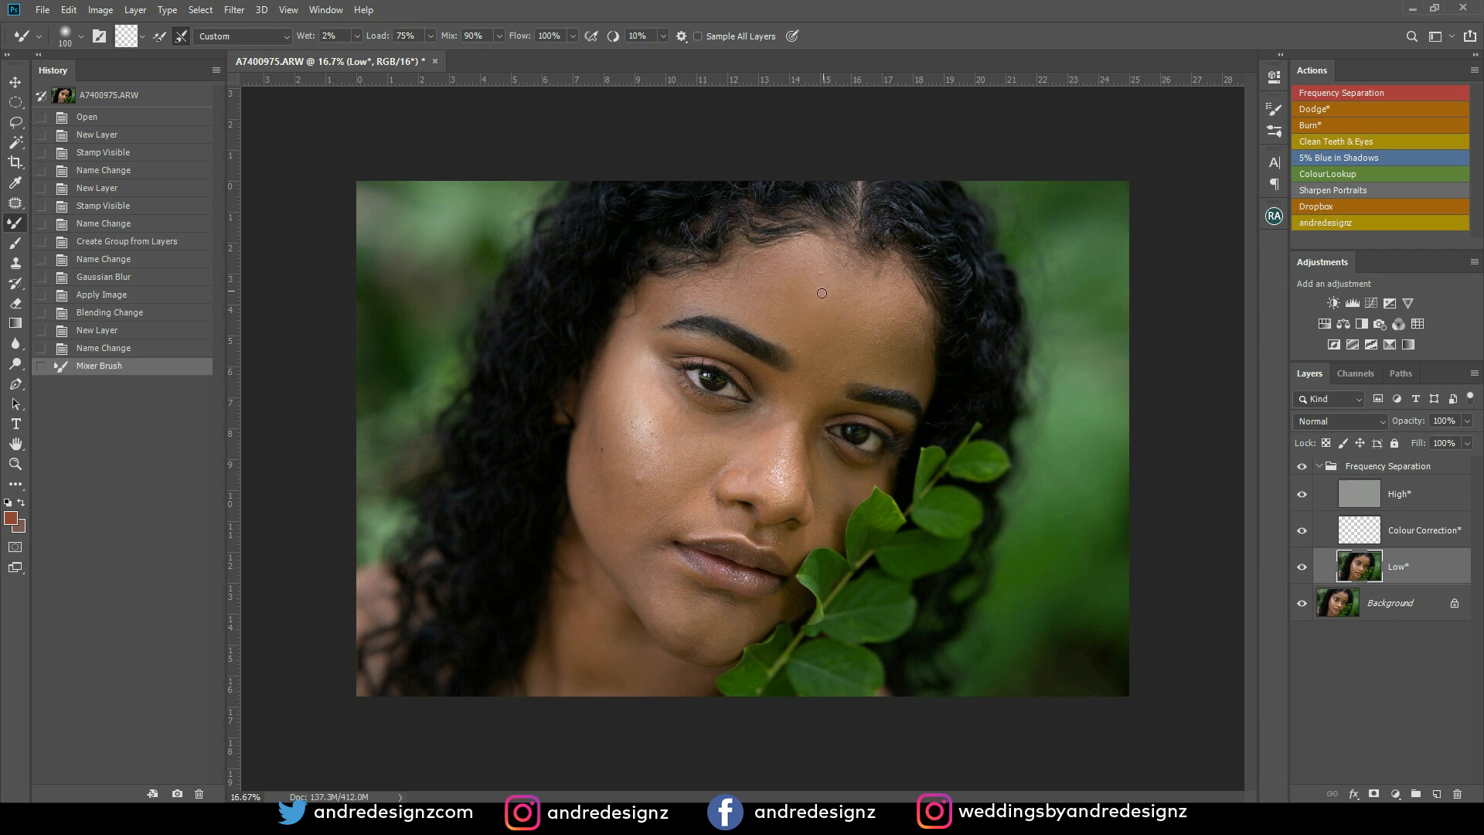
Set the Mixer Brush size to 300 and blend the bright highlight on the fully visible cheek with repeated dabs
key(bracketright)
key(bracketright)
key(bracketright)
key(bracketright)
key(bracketright)
key(bracketright)
key(bracketright)
key(bracketleft)
click(647, 452)
click(639, 417)
click(651, 460)
click(639, 417)
click(640, 444)
click(638, 408)
click(642, 430)
click(644, 436)
click(639, 417)
click(656, 471)
click(649, 456)
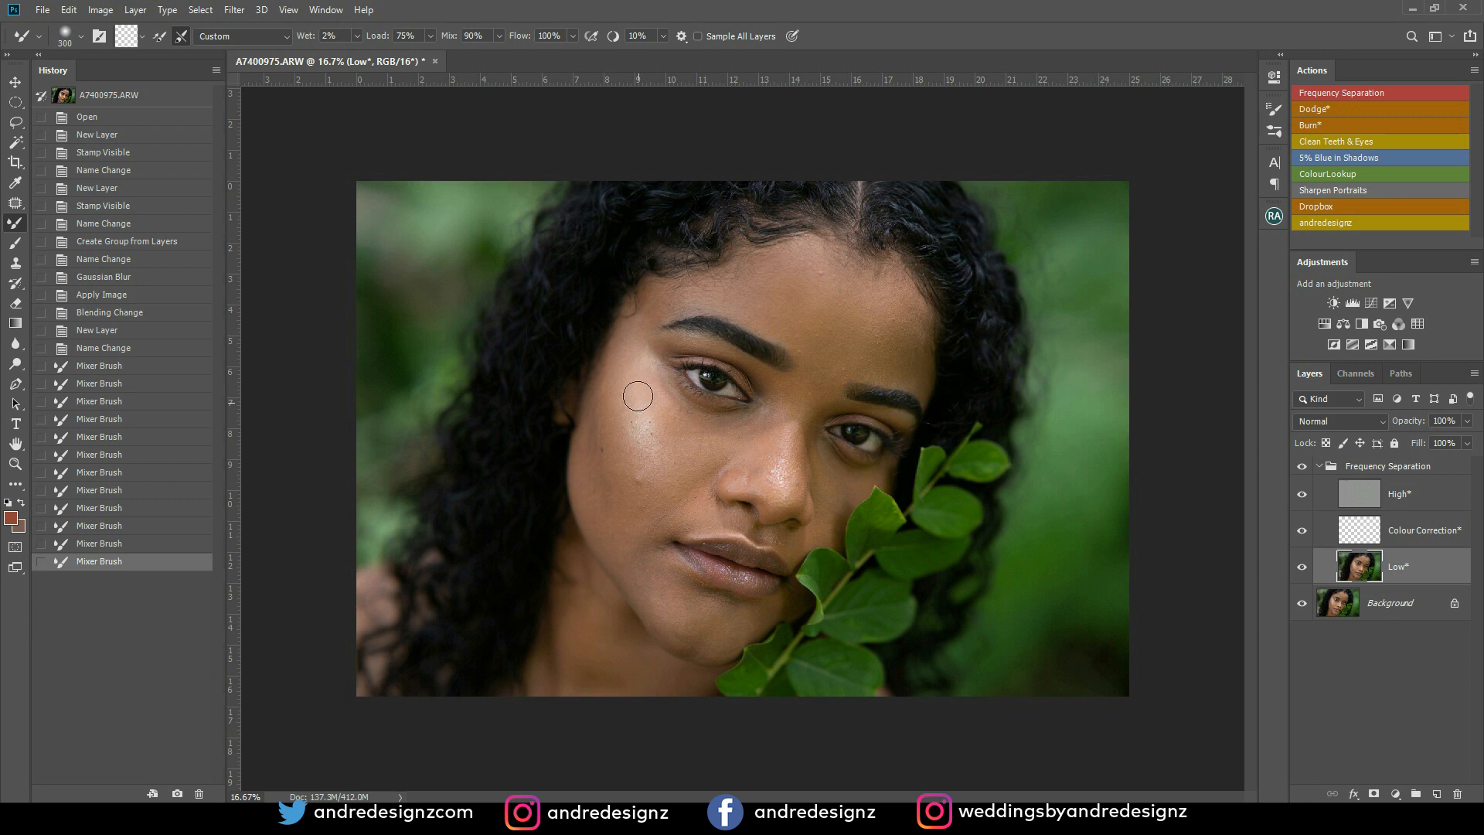
click(643, 442)
click(642, 427)
click(638, 413)
click(633, 392)
click(637, 413)
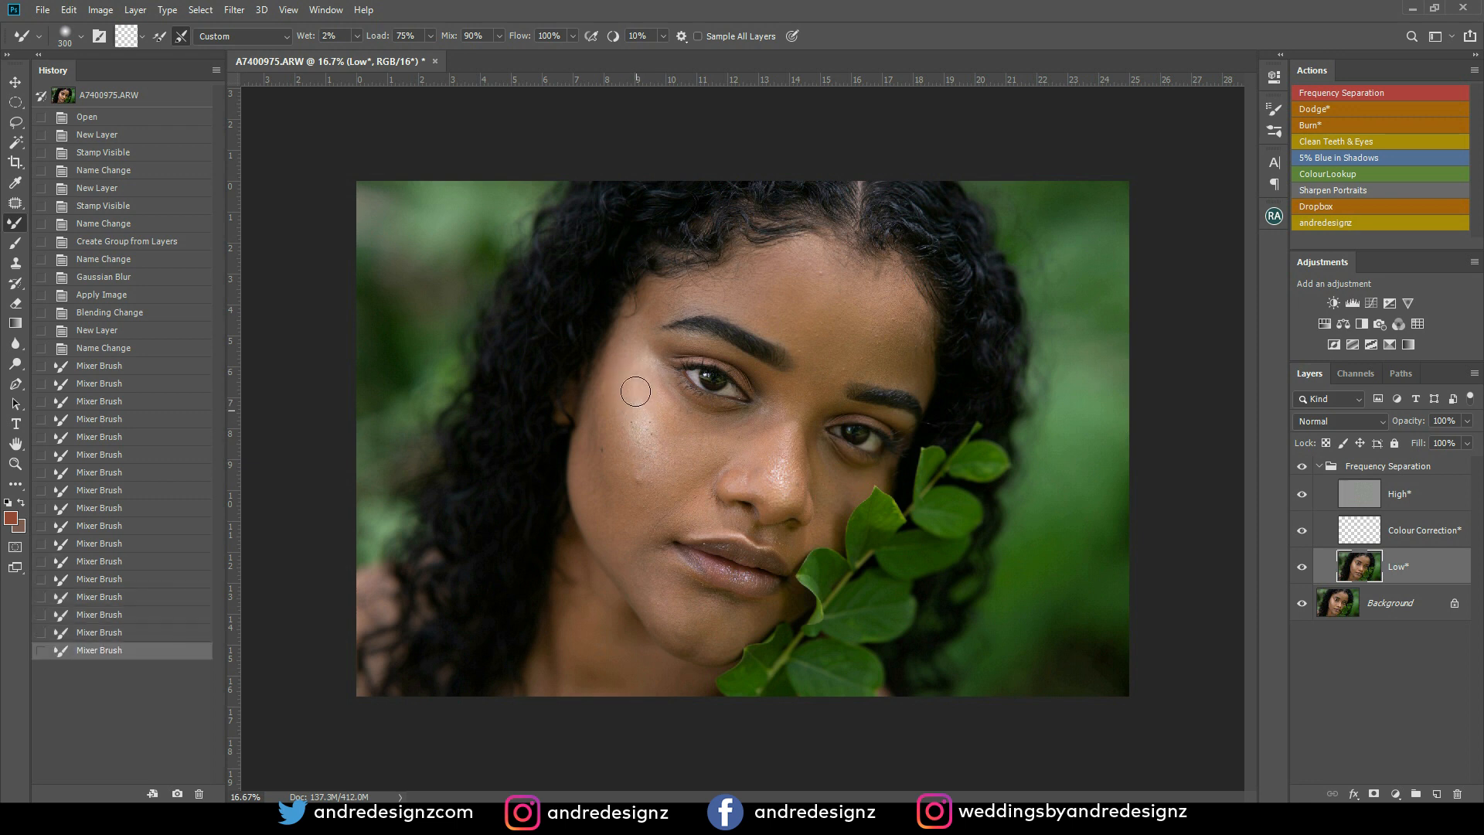
Blend the skin from the upper cheek to the temple beside the eye and the lower edge of the cheek highlight
click(635, 375)
click(633, 367)
click(632, 357)
click(636, 352)
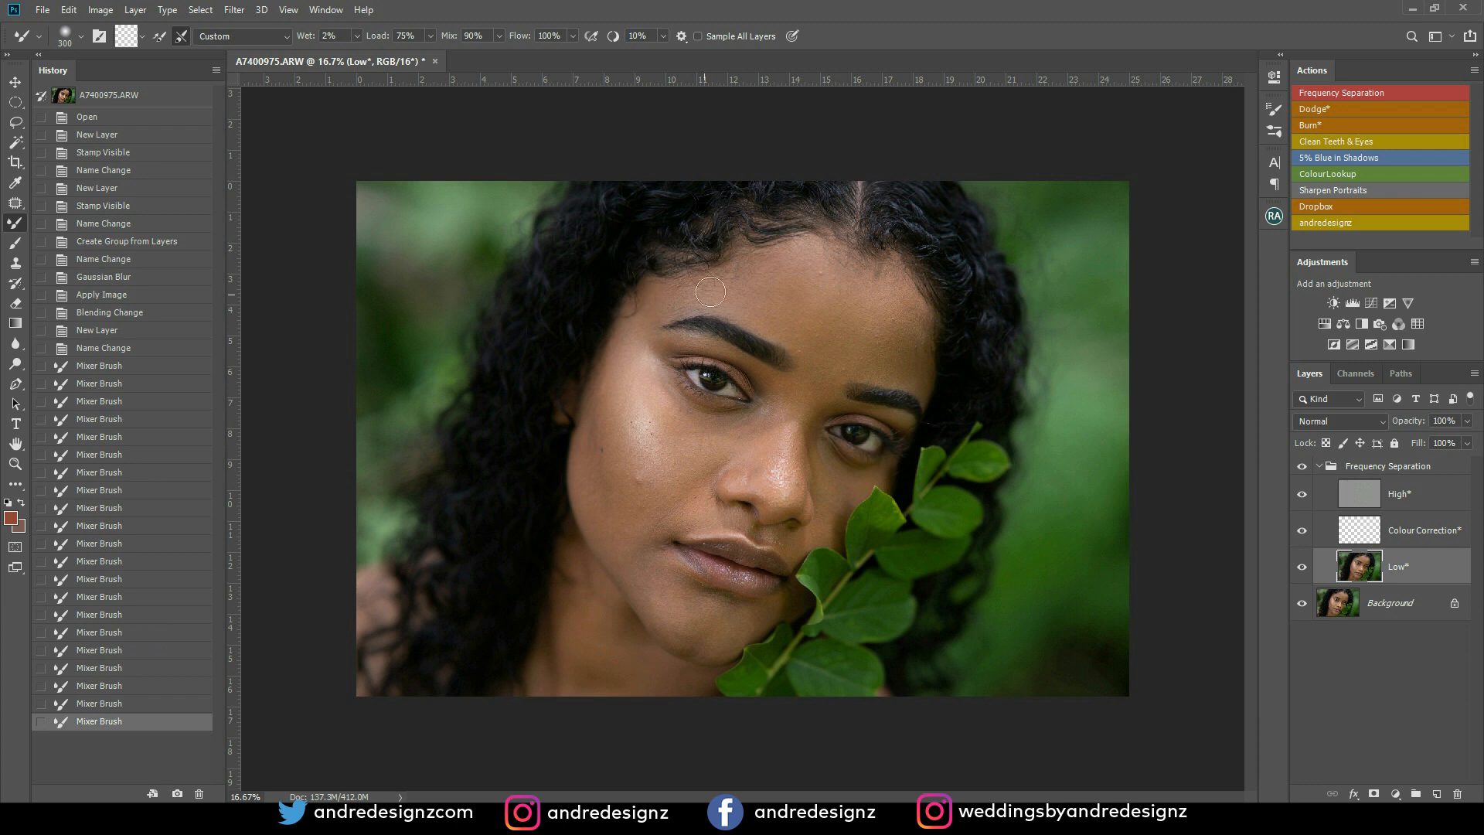
click(647, 327)
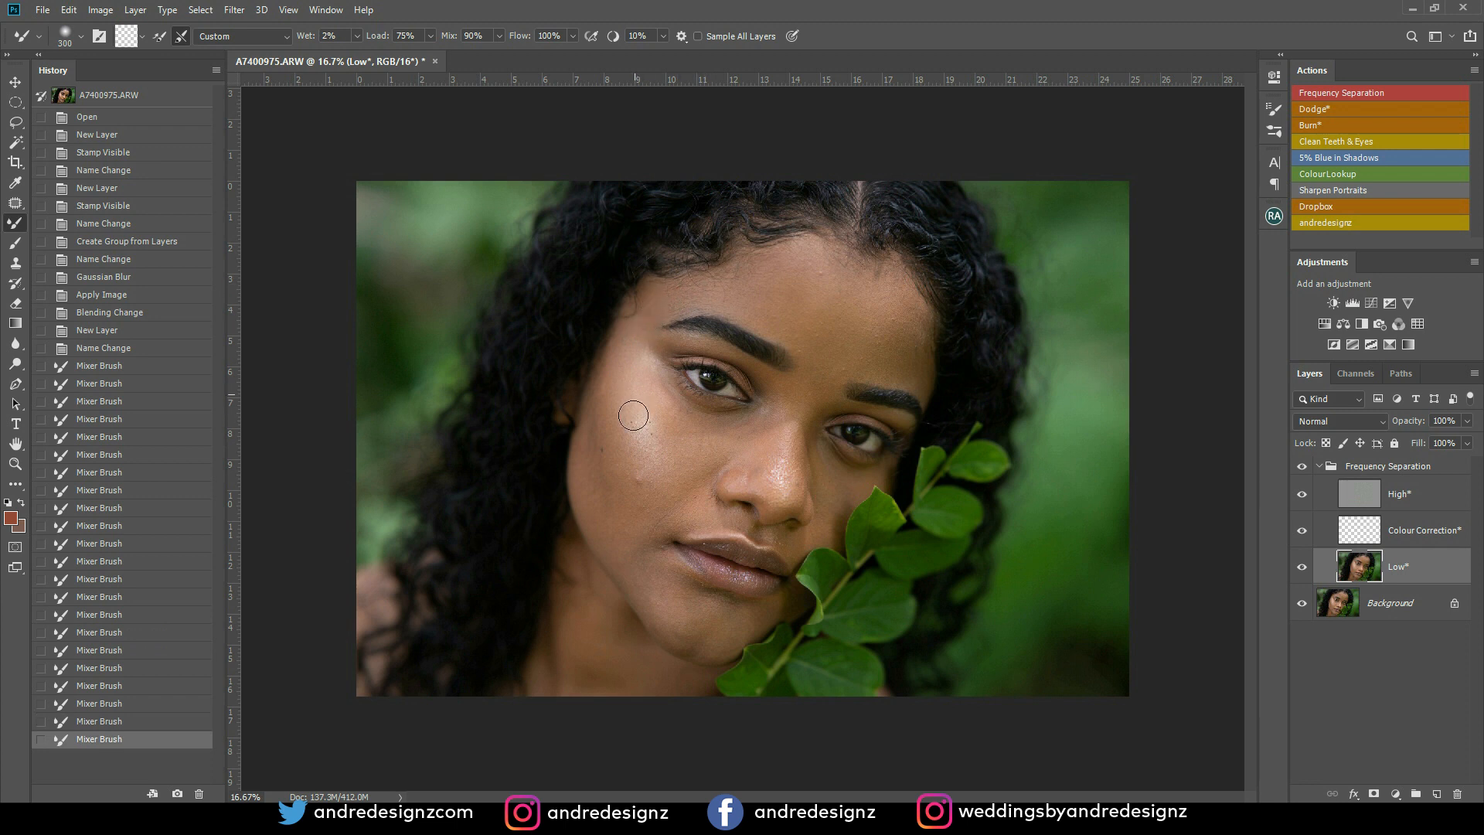
click(640, 471)
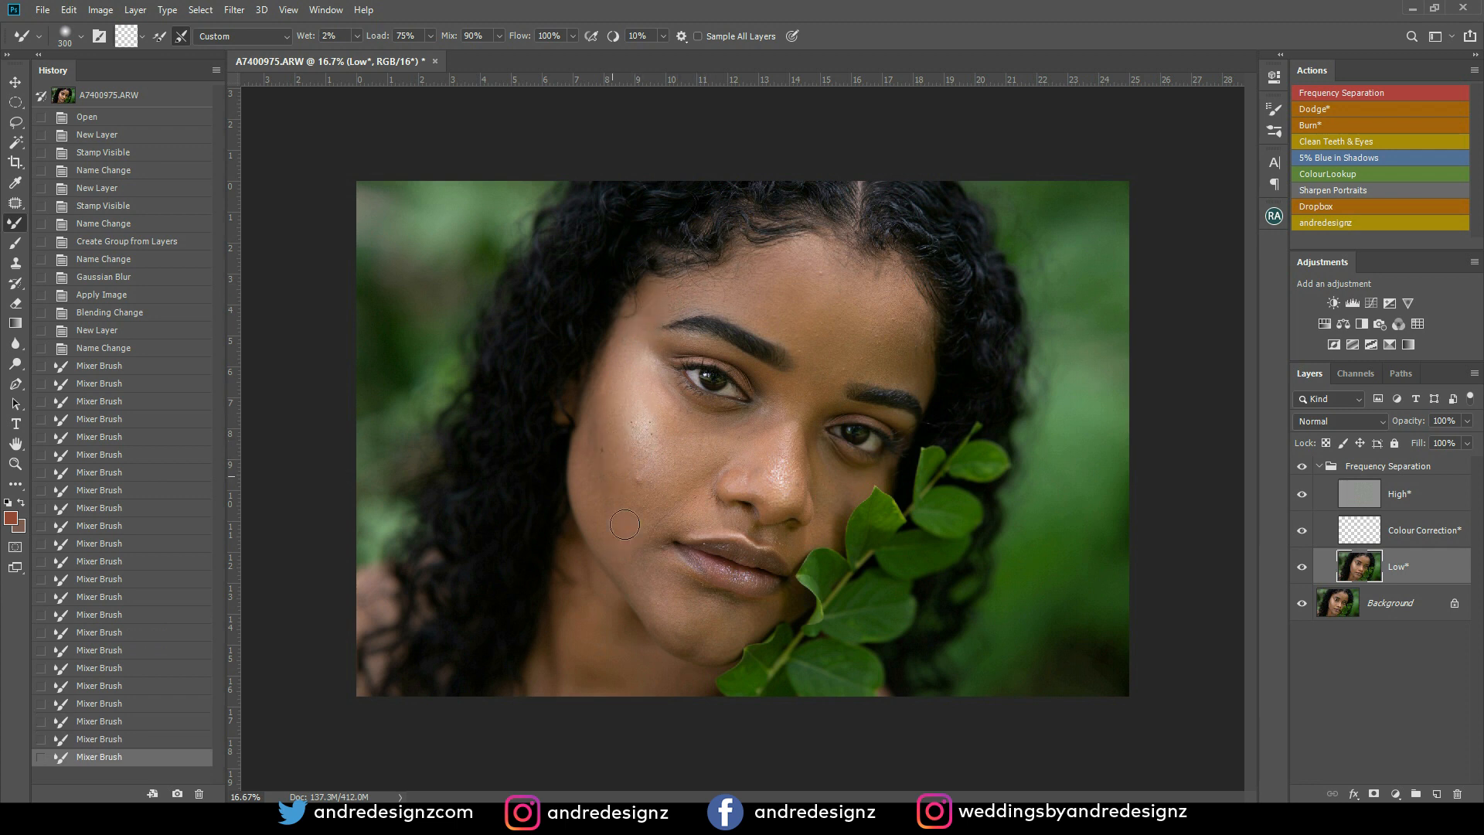
Smooth the outer side of the cheek, the jawline and the chin with Mixer Brush strokes
mouse_move(618, 361)
mouse_down()
mouse_move(641, 545)
mouse_move(613, 516)
mouse_up()
mouse_move(591, 450)
mouse_down()
mouse_move(596, 435)
mouse_move(589, 473)
mouse_up()
mouse_move(609, 551)
mouse_down()
mouse_move(652, 612)
mouse_move(680, 601)
mouse_up()
mouse_move(640, 551)
mouse_down()
mouse_move(656, 554)
mouse_move(669, 521)
mouse_up()
mouse_move(662, 576)
mouse_down()
mouse_move(689, 605)
mouse_move(672, 633)
mouse_move(718, 655)
mouse_move(690, 605)
mouse_move(721, 619)
mouse_move(681, 594)
mouse_move(703, 614)
mouse_move(688, 641)
mouse_up()
mouse_move(682, 636)
mouse_down()
mouse_move(634, 591)
mouse_move(673, 623)
mouse_move(681, 594)
mouse_move(743, 620)
mouse_move(666, 614)
mouse_up()
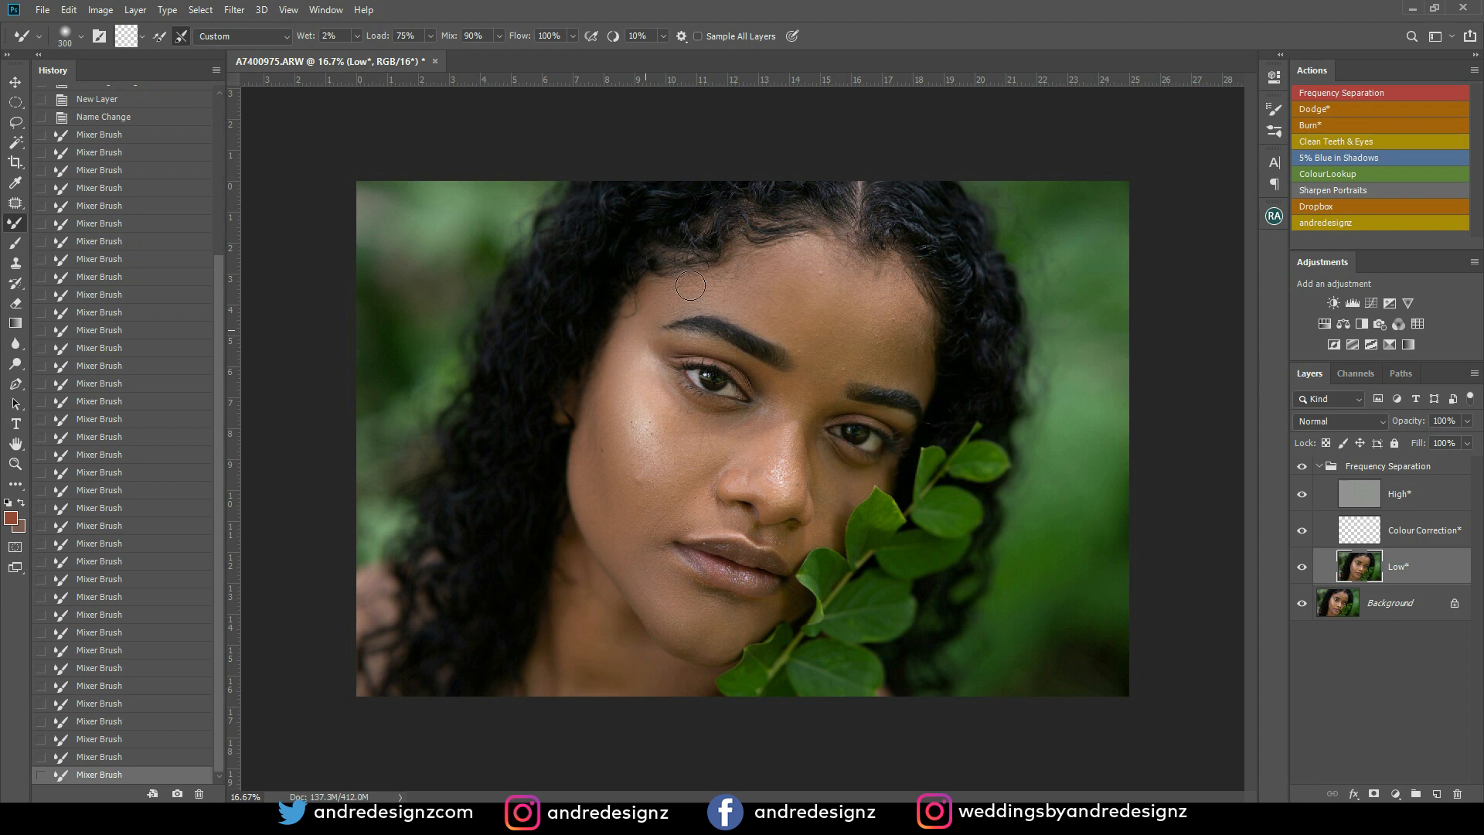
Blend the forehead above the eyebrow and the area under the eye, and reduce the Mixer Brush size to 250
click(711, 264)
mouse_move(706, 429)
mouse_down()
mouse_move(740, 425)
mouse_move(678, 432)
mouse_move(697, 442)
mouse_move(679, 429)
mouse_move(698, 443)
mouse_move(678, 430)
mouse_move(671, 387)
mouse_move(749, 422)
mouse_move(675, 423)
mouse_move(672, 402)
mouse_move(711, 426)
mouse_move(718, 416)
mouse_up()
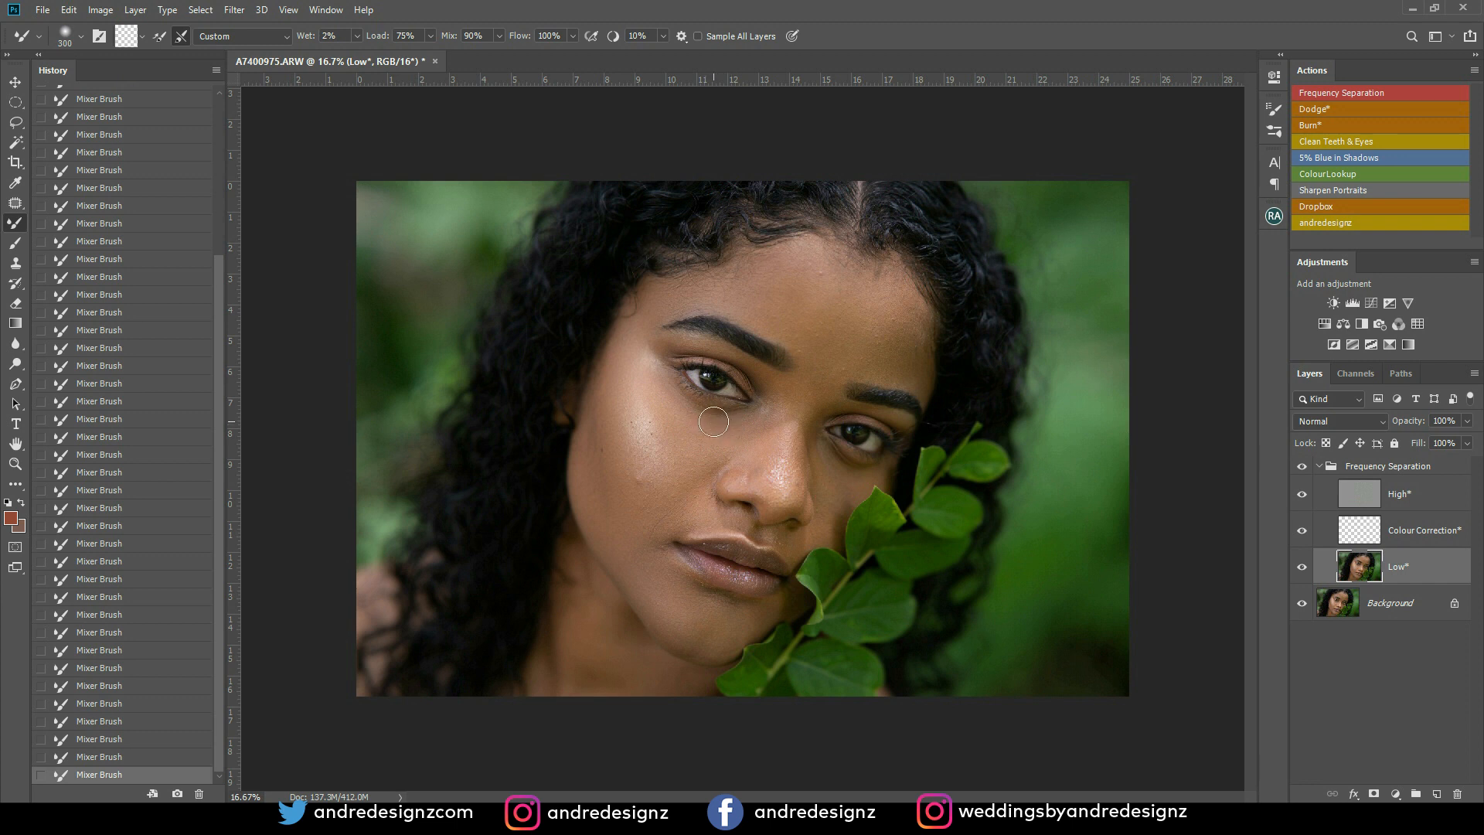
drag(712, 418, 711, 413)
key(bracketleft)
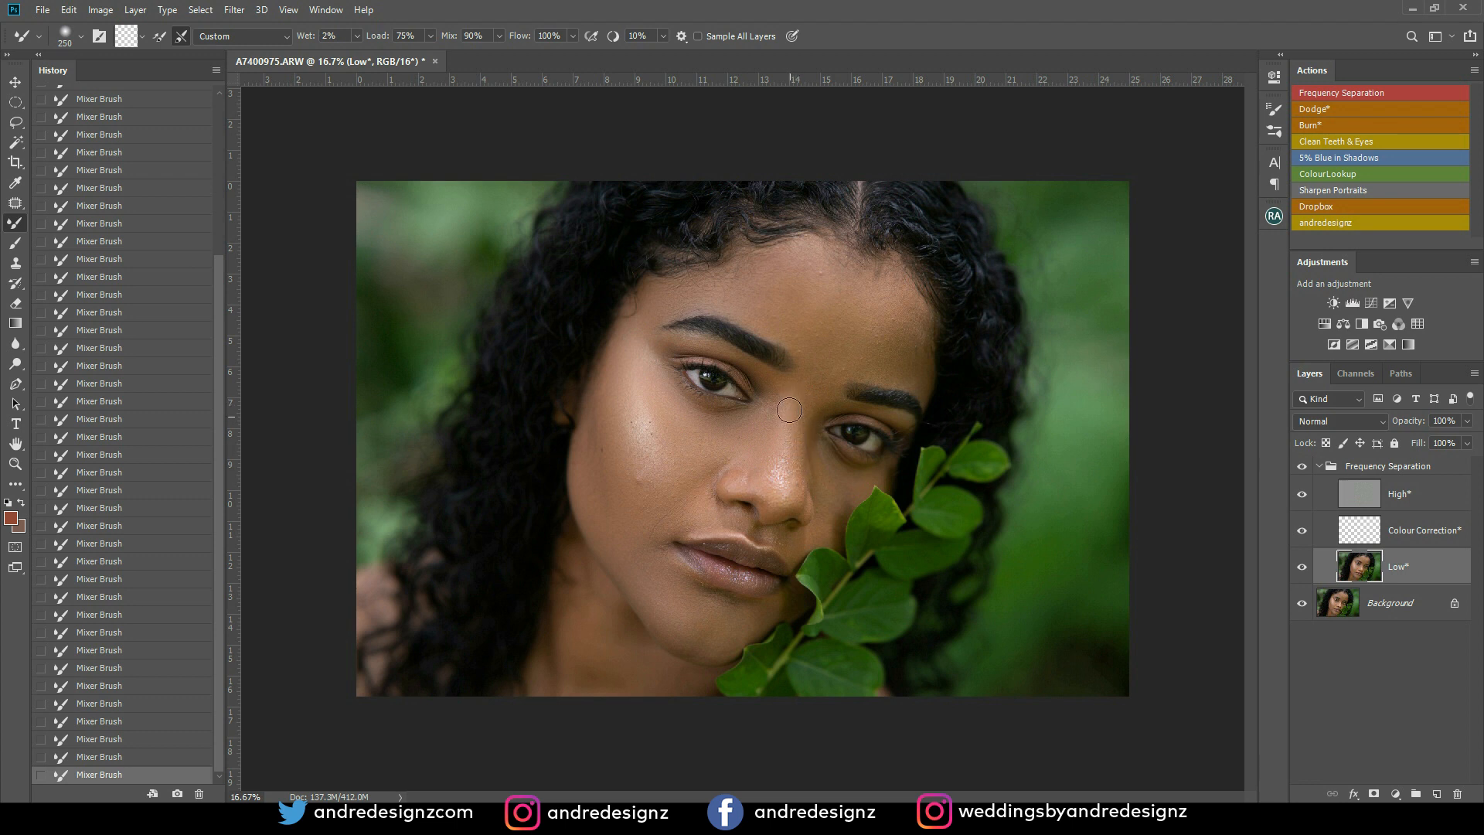
Compare the skin before and after by hiding and showing the Frequency Separation group twice
click(1301, 468)
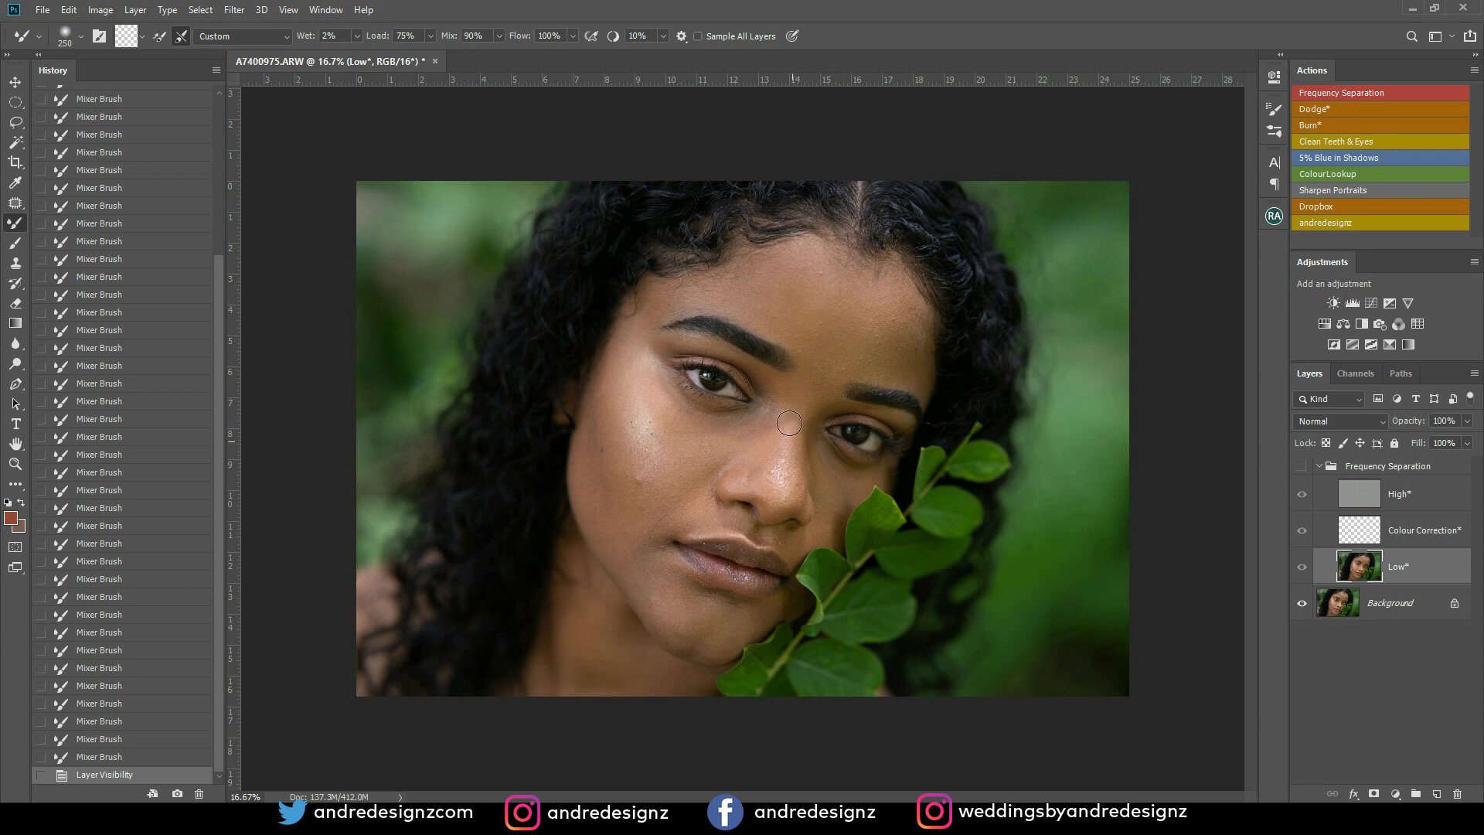
click(1301, 468)
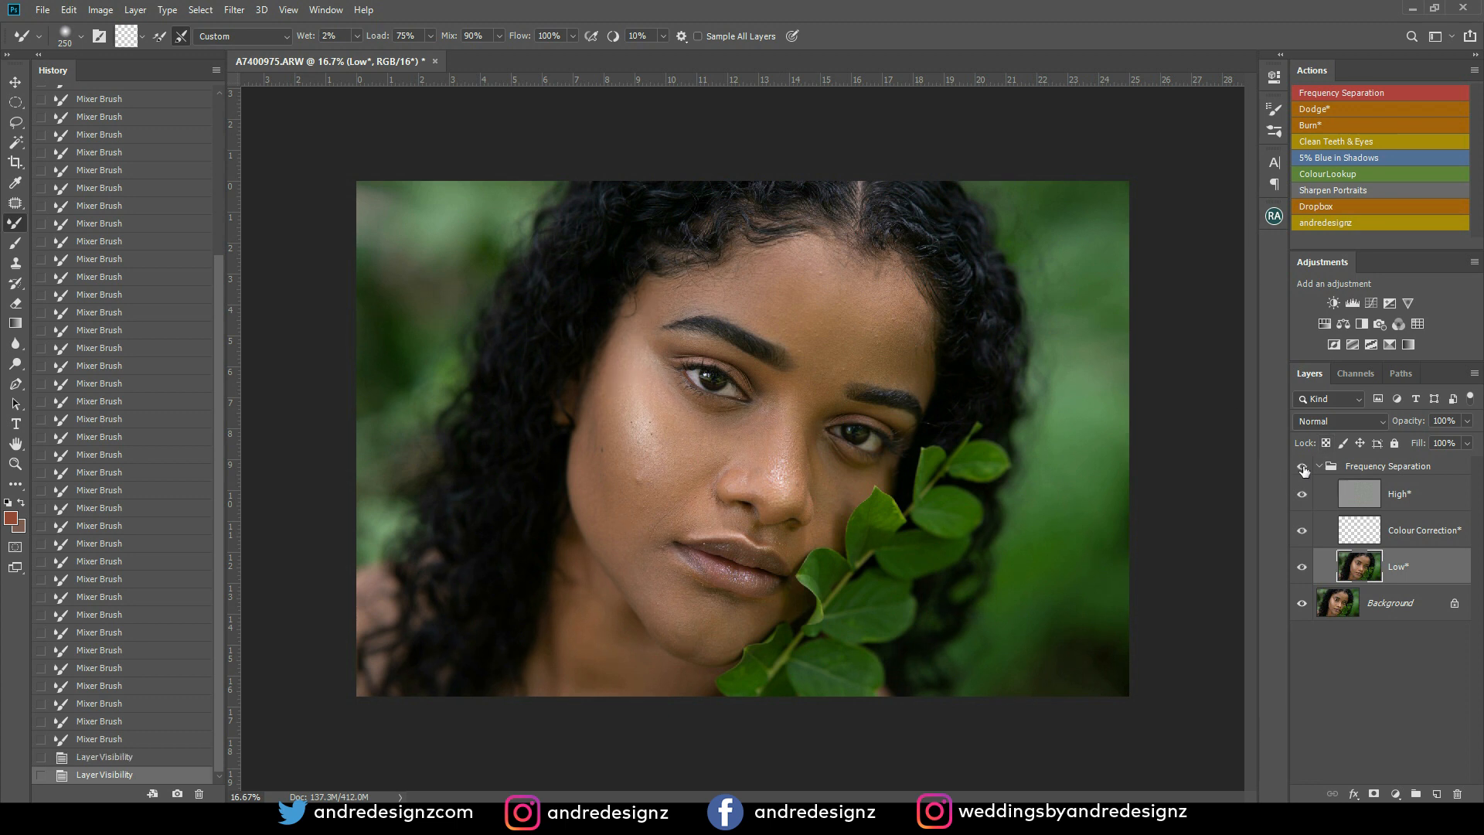
click(1302, 468)
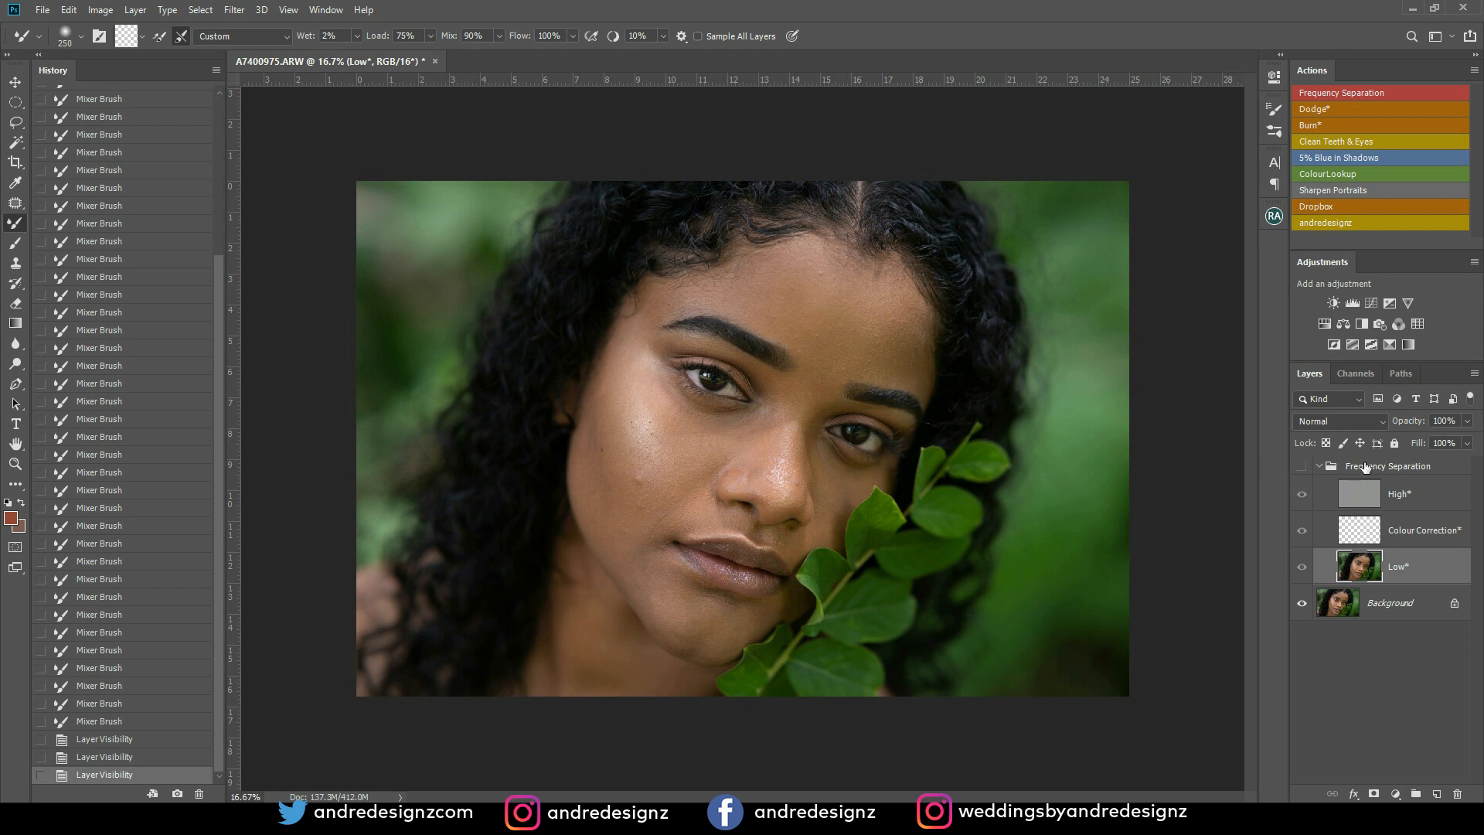
click(1301, 468)
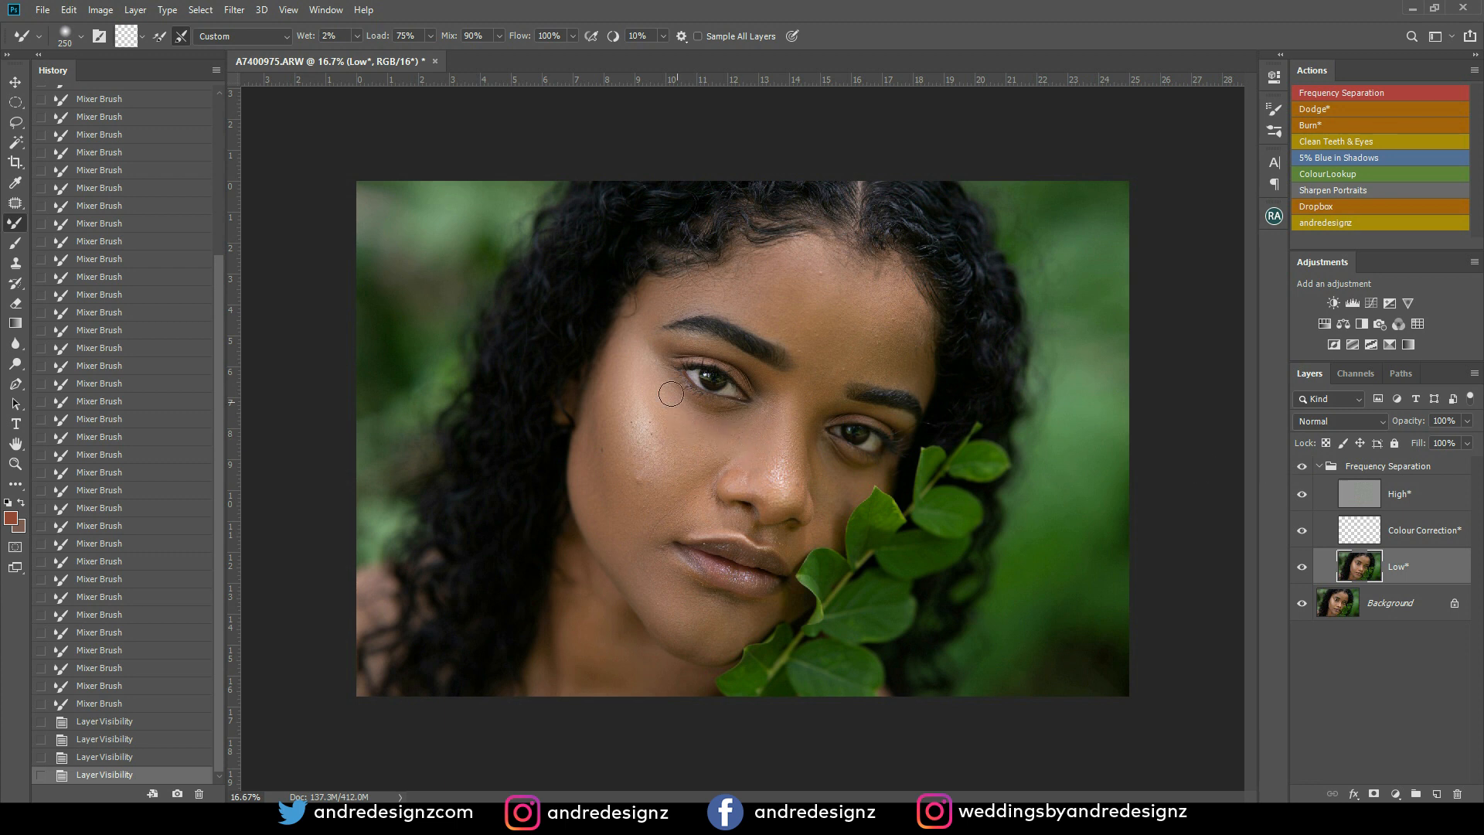
Blend the temple and nose bridge on the Low* layer, and smooth the forehead with a larger Mixer Brush
click(647, 351)
drag(765, 438, 776, 392)
key(])
key(])
key(])
mouse_move(785, 279)
mouse_down()
mouse_move(798, 269)
mouse_move(778, 293)
mouse_move(798, 297)
mouse_move(822, 284)
mouse_move(820, 272)
mouse_move(786, 289)
mouse_move(769, 312)
mouse_move(753, 299)
mouse_move(765, 274)
mouse_move(723, 294)
mouse_move(742, 282)
mouse_up()
mouse_move(858, 333)
mouse_down()
mouse_move(861, 298)
mouse_move(888, 298)
mouse_move(850, 279)
mouse_move(910, 341)
mouse_move(888, 276)
mouse_move(823, 388)
mouse_move(842, 352)
mouse_move(914, 351)
mouse_move(829, 379)
mouse_up()
Smooth the lower forehead above the eyebrows with a smaller Mixer Brush
key(bracketleft)
key(bracketleft)
key(bracketleft)
key(bracketleft)
key(bracketleft)
key(bracketleft)
mouse_move(813, 313)
mouse_down()
mouse_move(800, 330)
mouse_move(846, 288)
mouse_move(900, 330)
mouse_move(865, 348)
mouse_up()
Enlarge the Mixer Brush and blend the nose from its tip to the bridge and between the eyebrows
key(bracketright)
key(bracketright)
key(bracketright)
key(bracketleft)
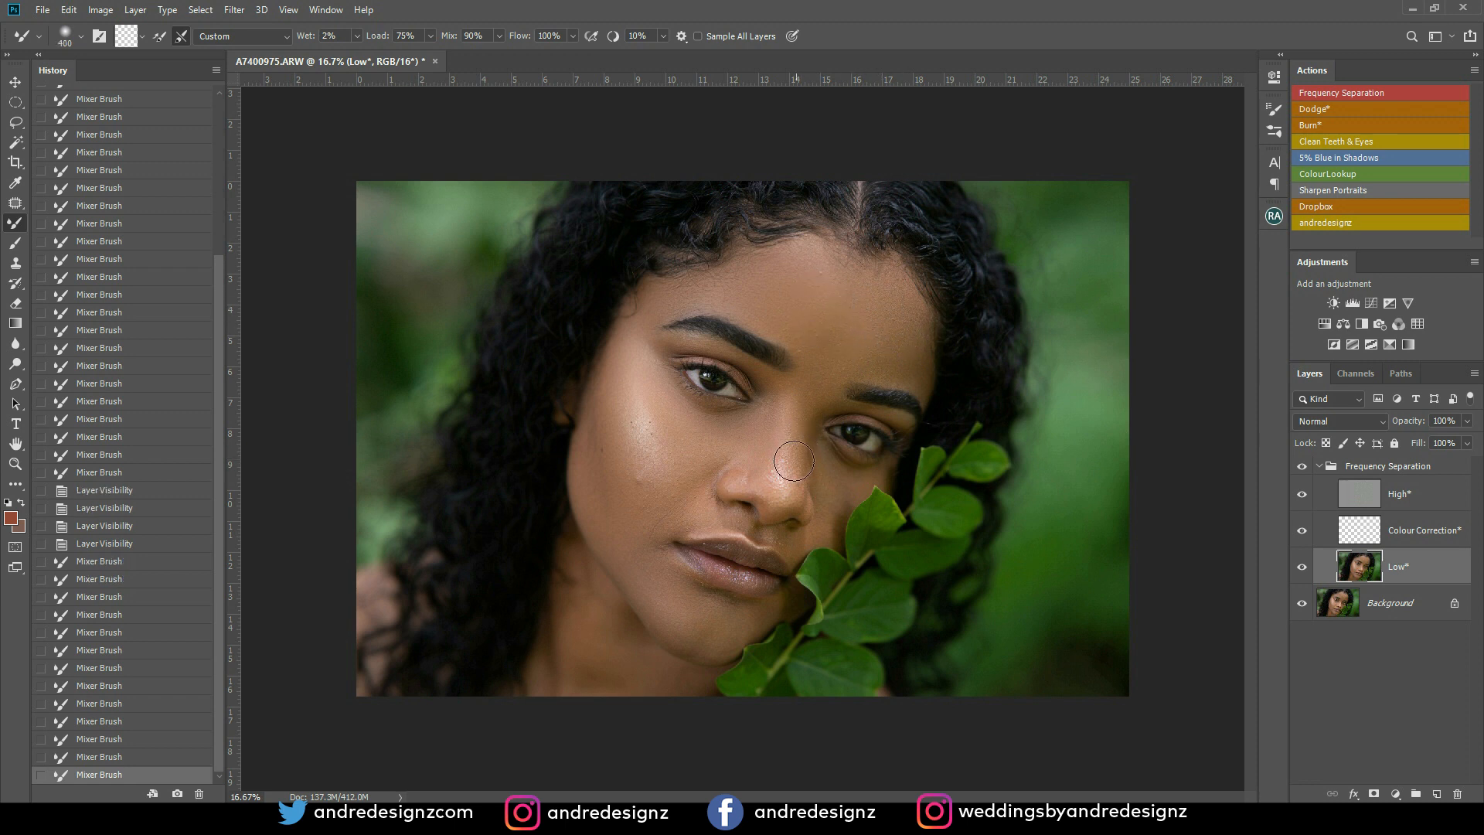
drag(781, 481, 793, 425)
drag(803, 344, 782, 428)
Blend the chin, and smooth the skin beside the nose and above the mouth corner with brush size 200
key(bracketright)
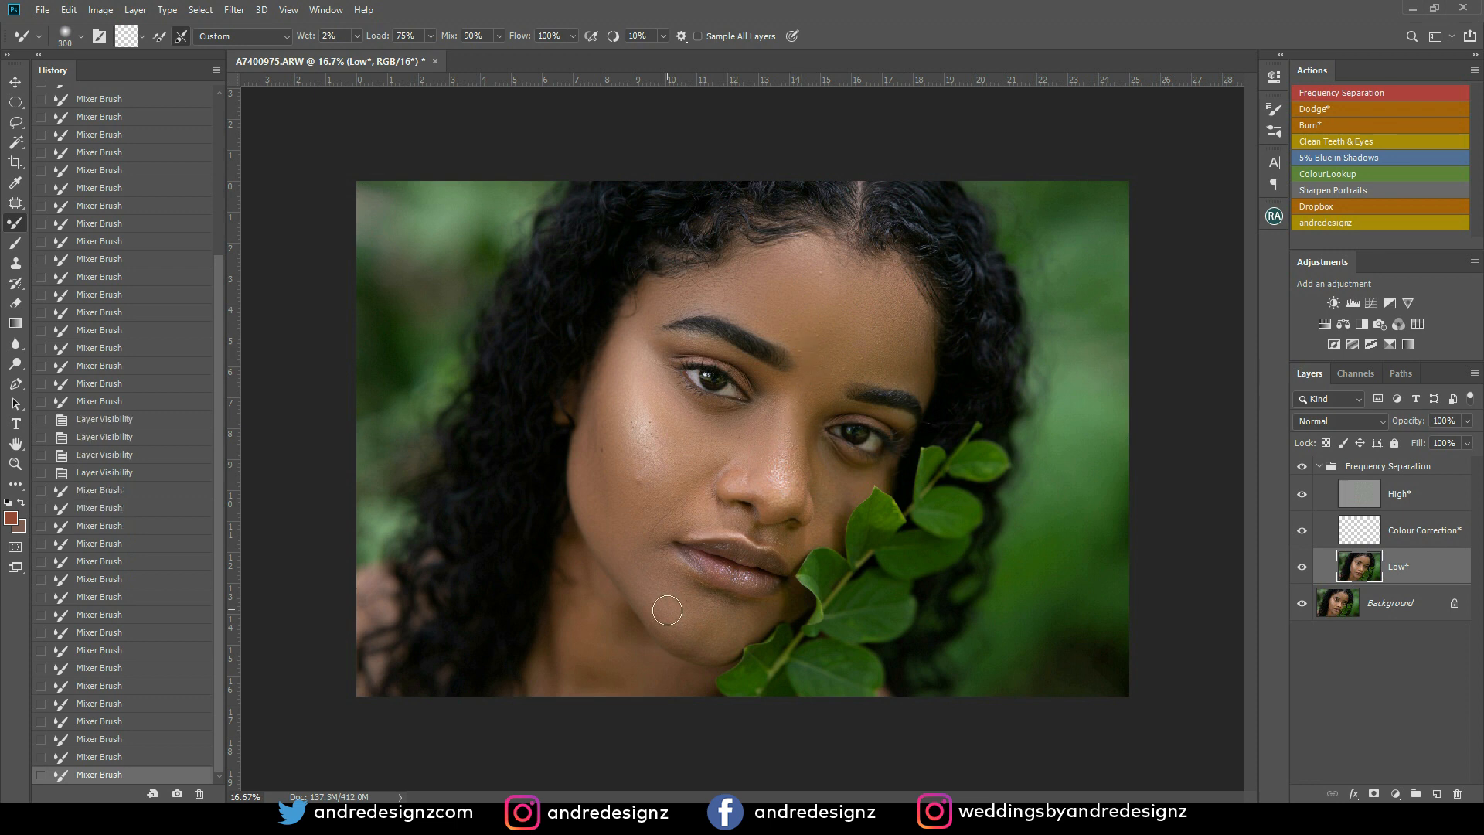
mouse_move(714, 608)
mouse_down()
mouse_move(660, 573)
mouse_move(672, 634)
mouse_move(703, 598)
mouse_up()
key(bracketleft)
key(bracketleft)
drag(704, 498, 752, 446)
drag(691, 489, 691, 503)
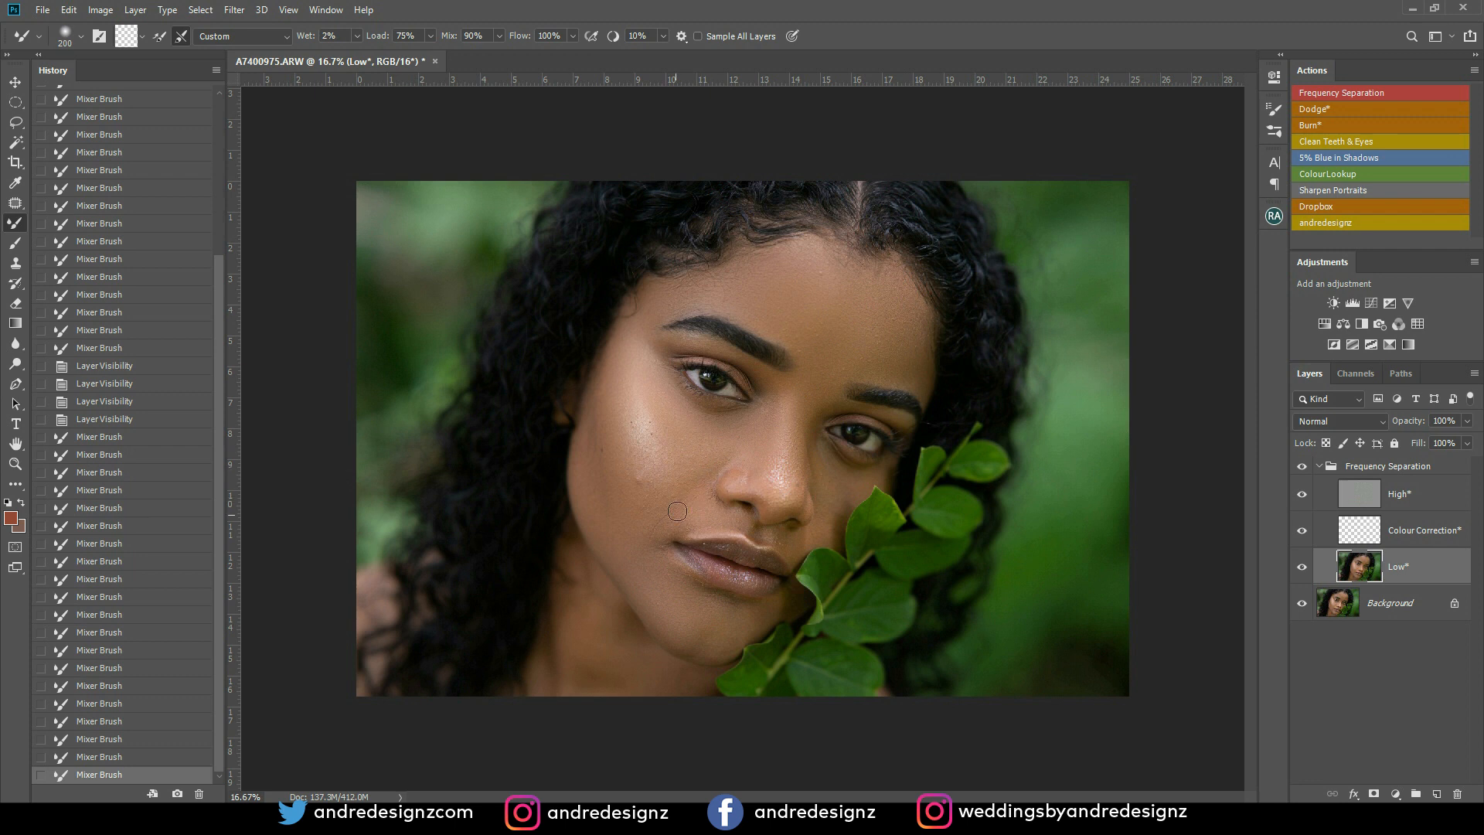
mouse_move(680, 521)
mouse_down()
mouse_move(692, 508)
mouse_move(683, 520)
mouse_up()
Set the Mixer Brush size to 250 and blend the nose bridge, the forehead and the cheek beside the leaves
key(bracketright)
drag(764, 423, 794, 430)
drag(782, 409, 777, 385)
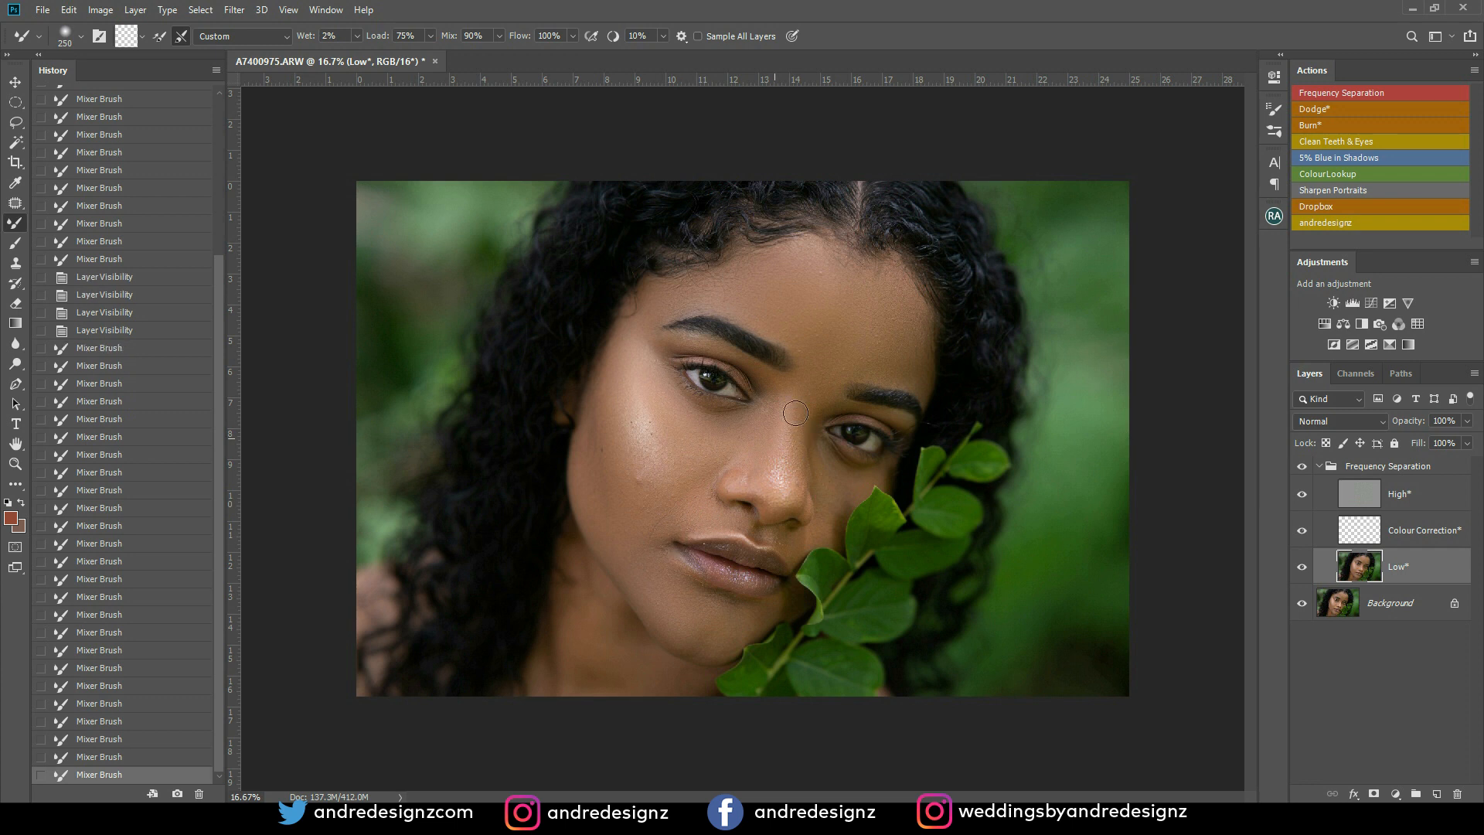
mouse_move(844, 304)
mouse_down()
mouse_move(818, 271)
mouse_move(810, 294)
mouse_up()
mouse_move(900, 304)
mouse_down()
mouse_move(916, 322)
mouse_move(862, 375)
mouse_up()
mouse_move(828, 493)
mouse_down()
mouse_move(818, 463)
mouse_move(815, 532)
mouse_move(871, 520)
mouse_up()
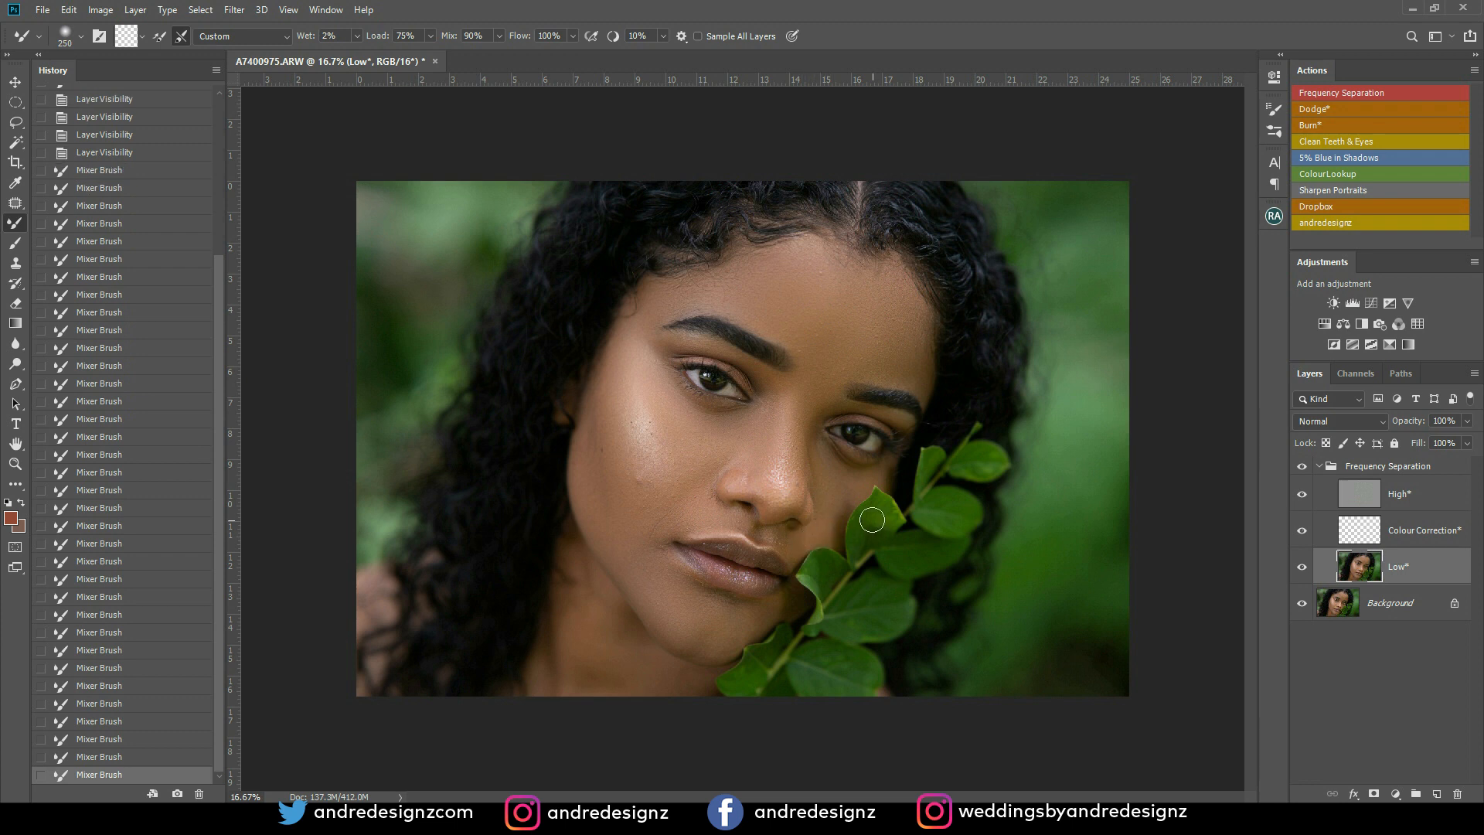
Compare the retouch with the original by toggling the Frequency Separation group, and inspect the facial skin up close
click(1301, 469)
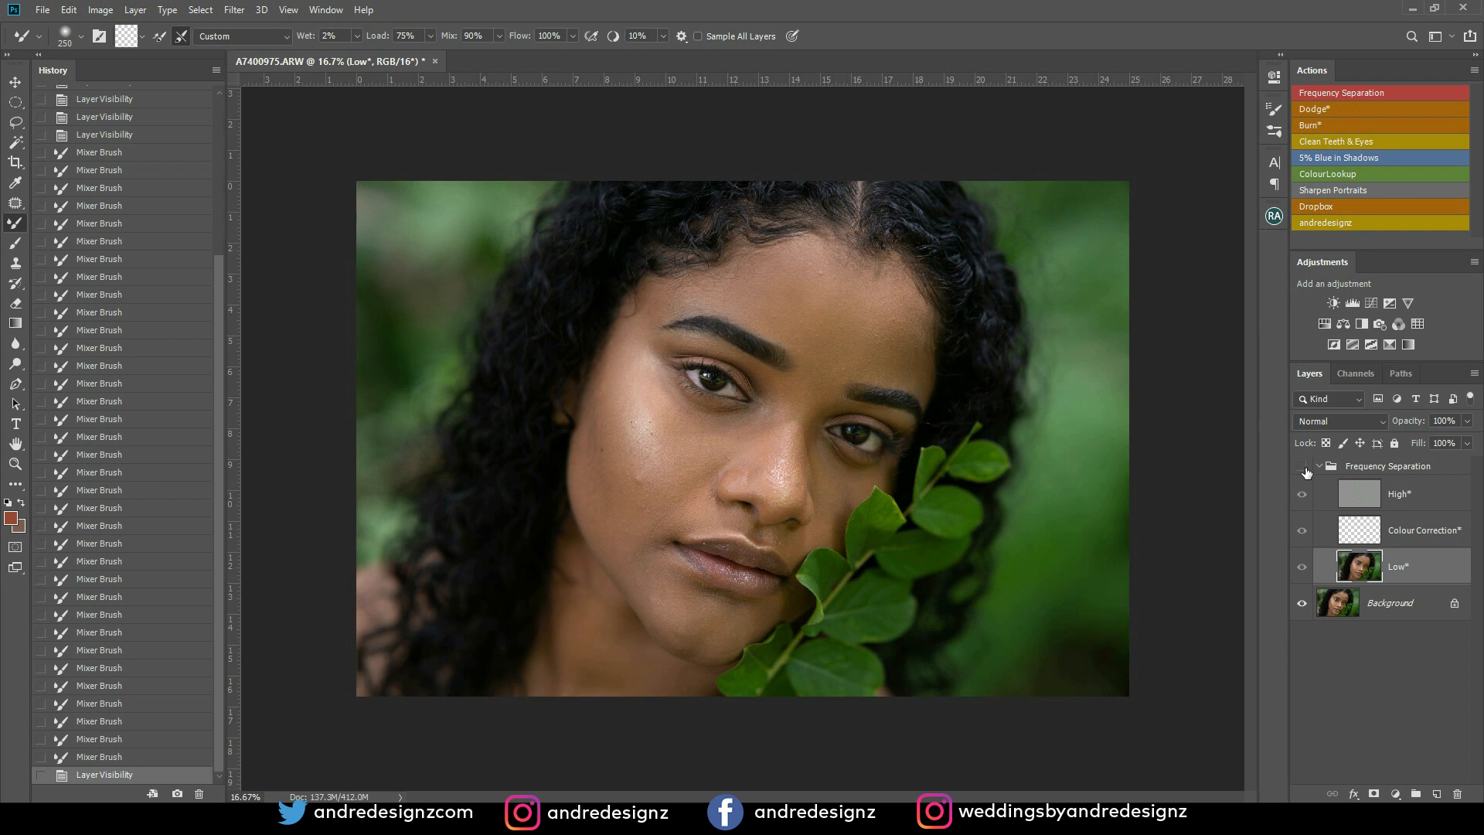
click(1302, 469)
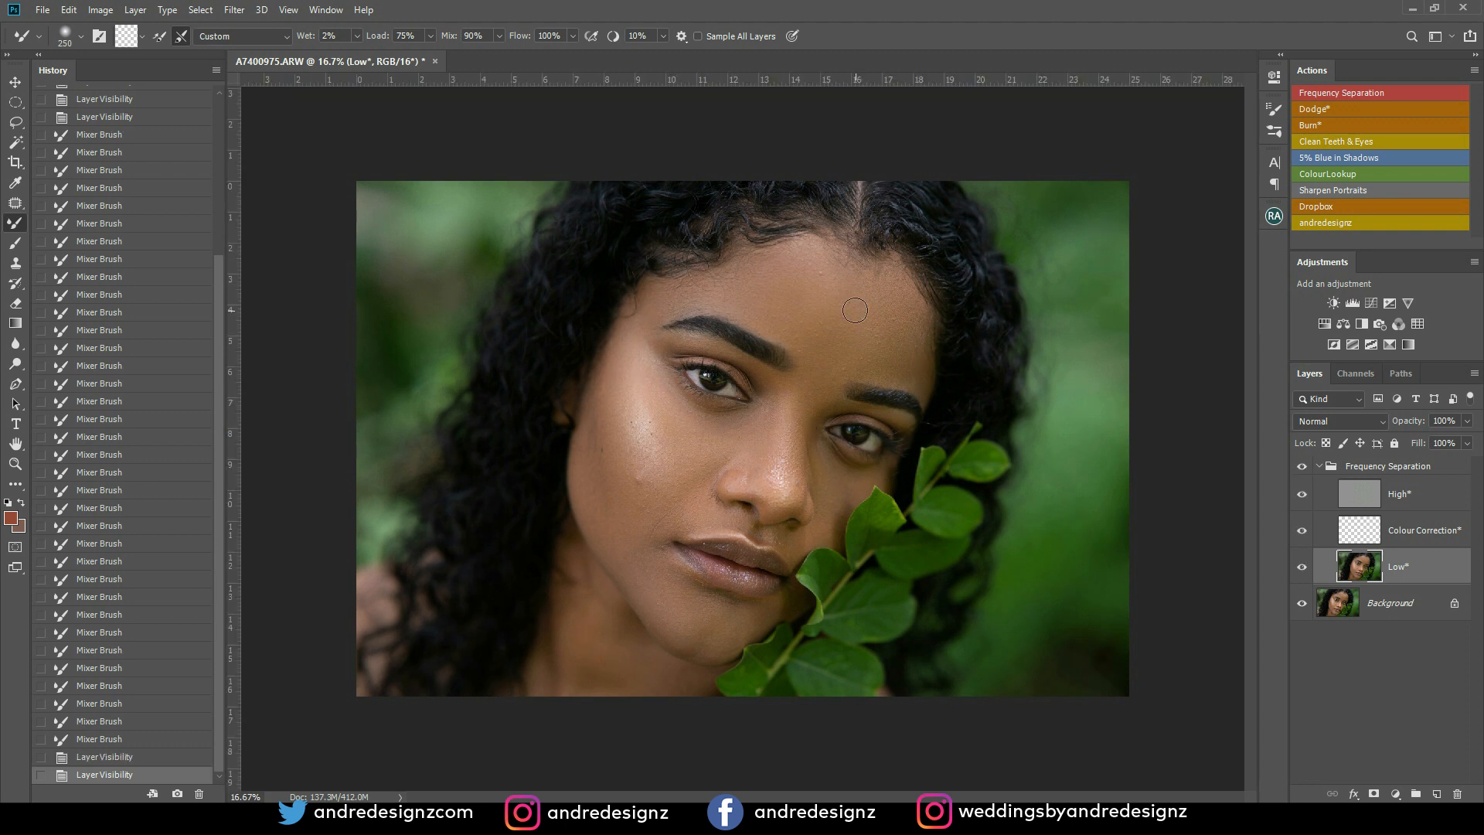
scroll(838, 331, down, 5)
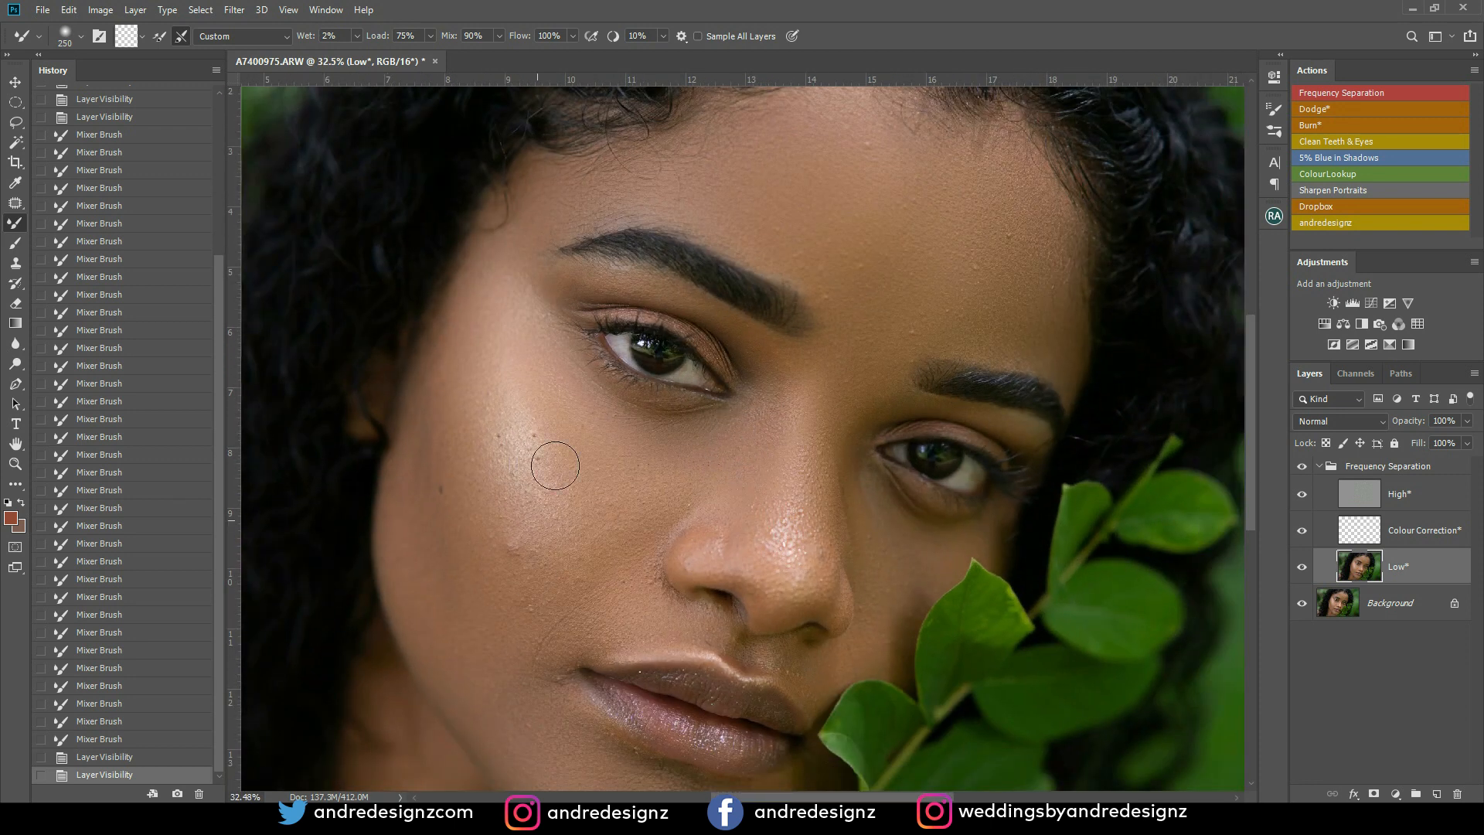
scroll(698, 386, down, 1)
scroll(697, 386, down, 2)
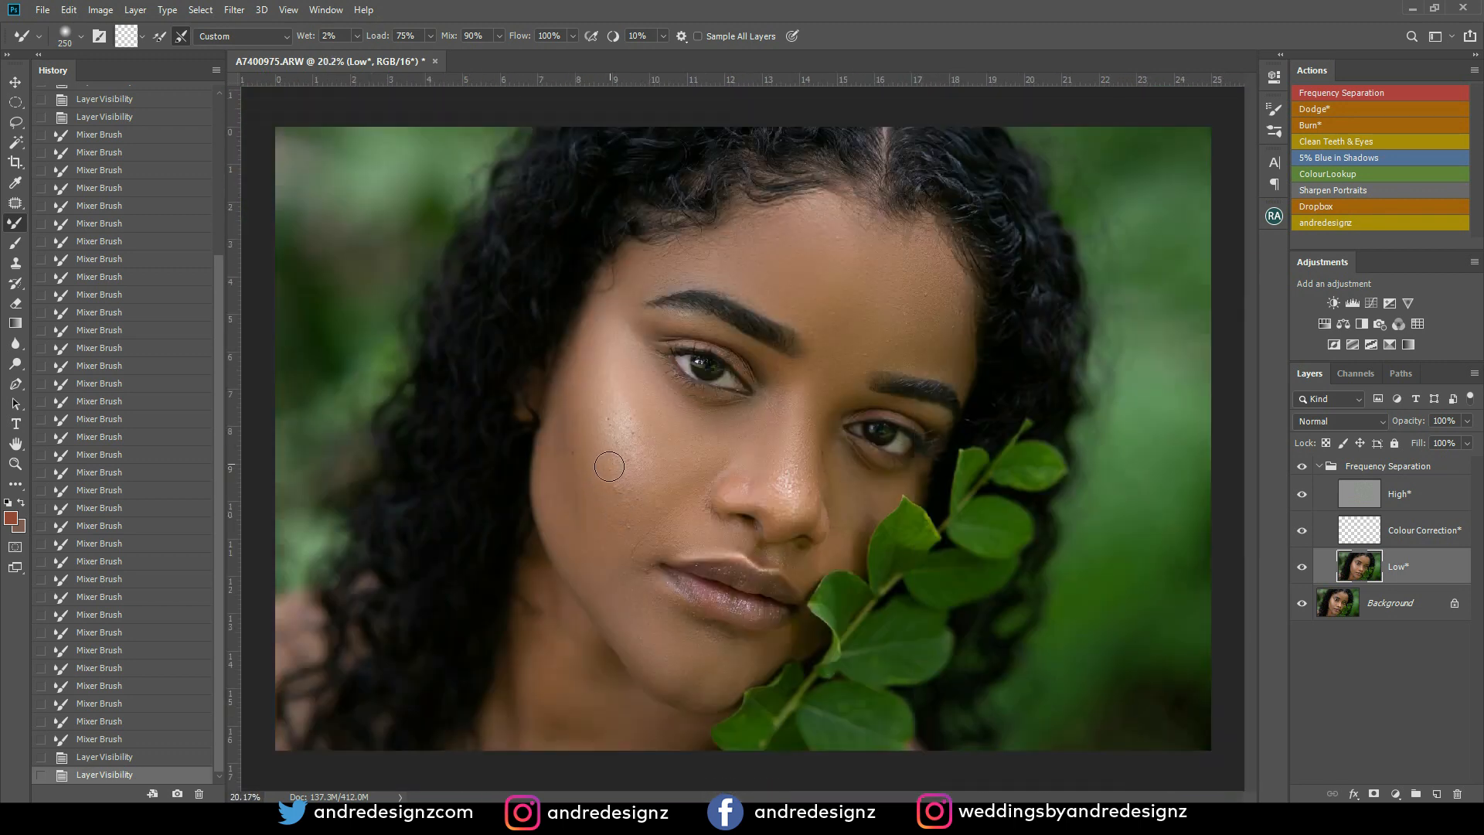
Blend the remaining highlight transitions on the fully visible cheek and across the forehead with the Mixer Brush
drag(602, 391, 615, 466)
mouse_move(614, 466)
mouse_down()
mouse_move(621, 414)
mouse_move(646, 481)
mouse_move(623, 411)
mouse_up()
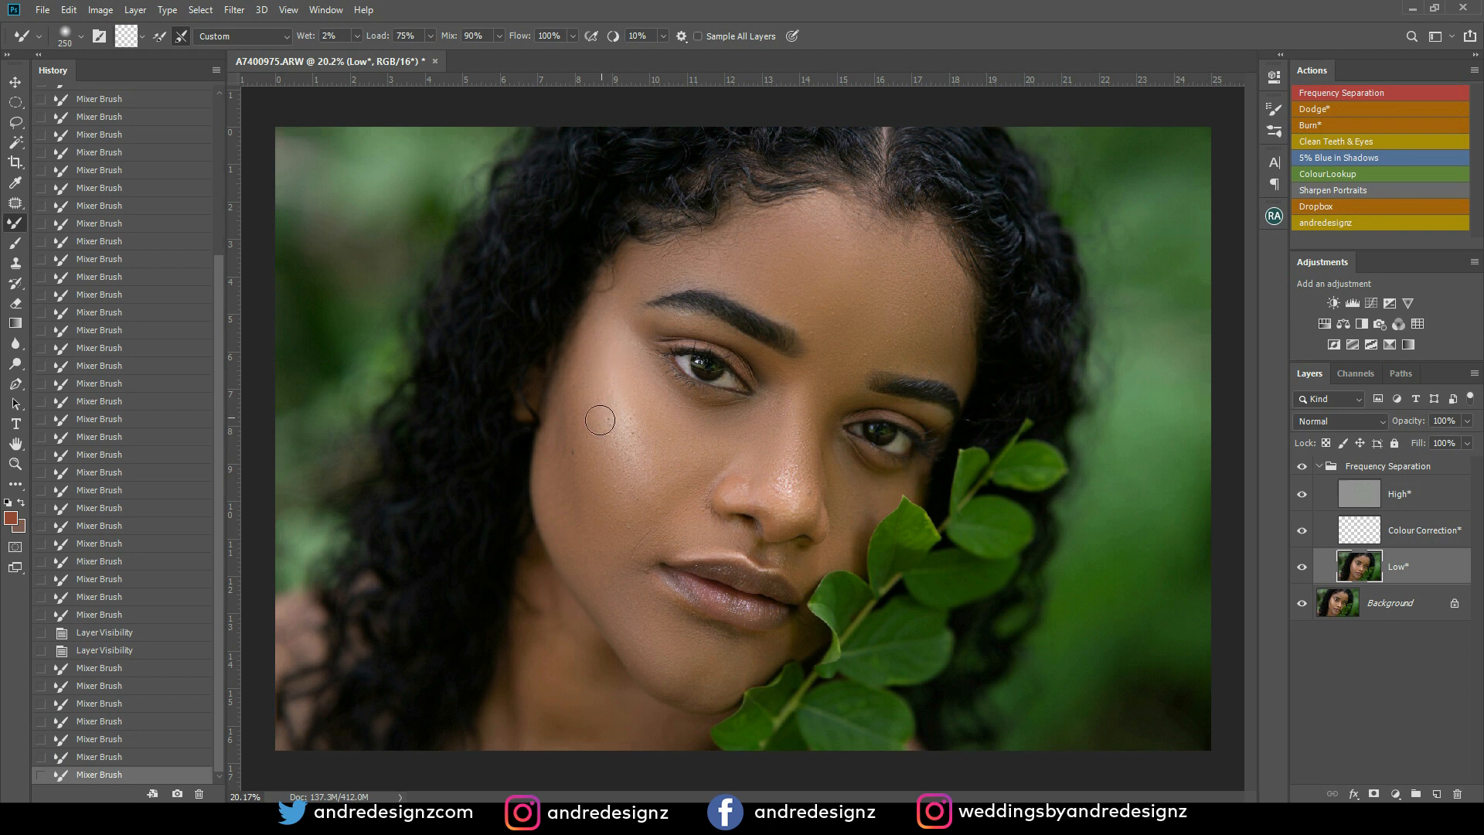
mouse_move(625, 443)
mouse_down()
mouse_move(624, 539)
mouse_move(627, 522)
mouse_move(666, 514)
mouse_move(635, 520)
mouse_up()
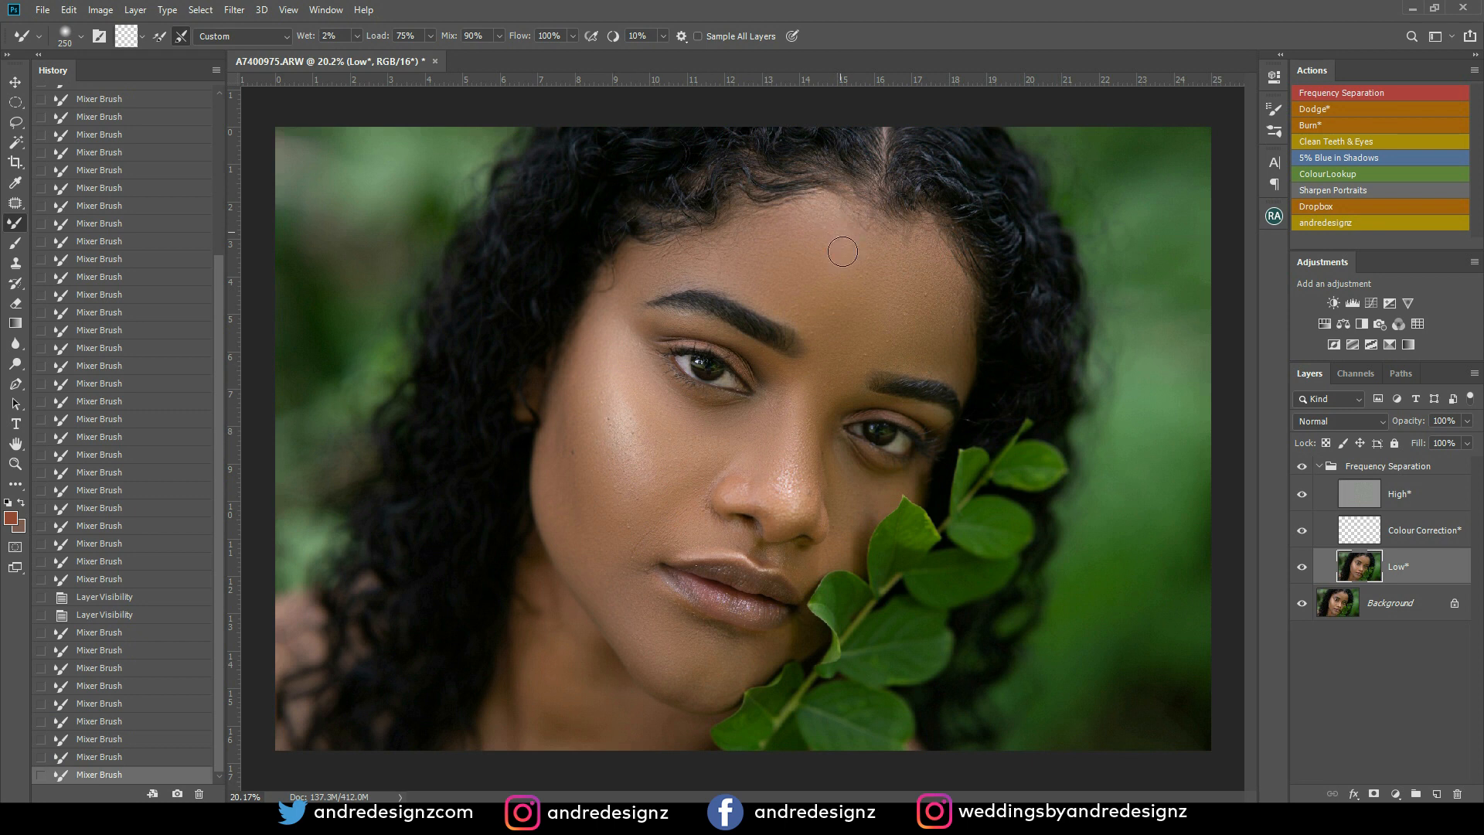
drag(839, 249, 847, 267)
mouse_move(920, 308)
mouse_down()
mouse_move(860, 353)
mouse_move(807, 313)
mouse_up()
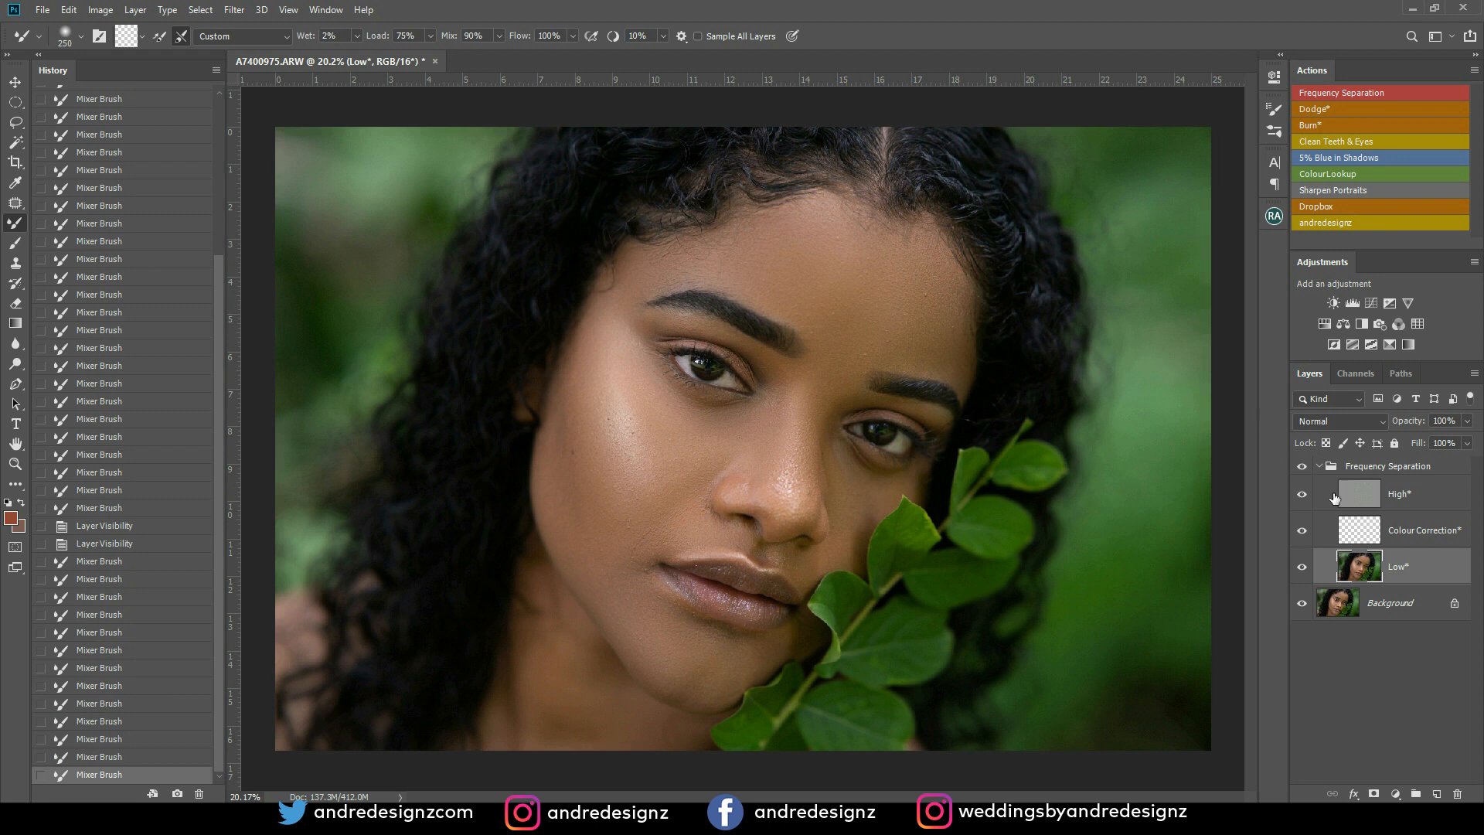
Select the High* layer and use the Clone Stamp to cover the small bumps on the upper forehead with clean texture
click(1362, 497)
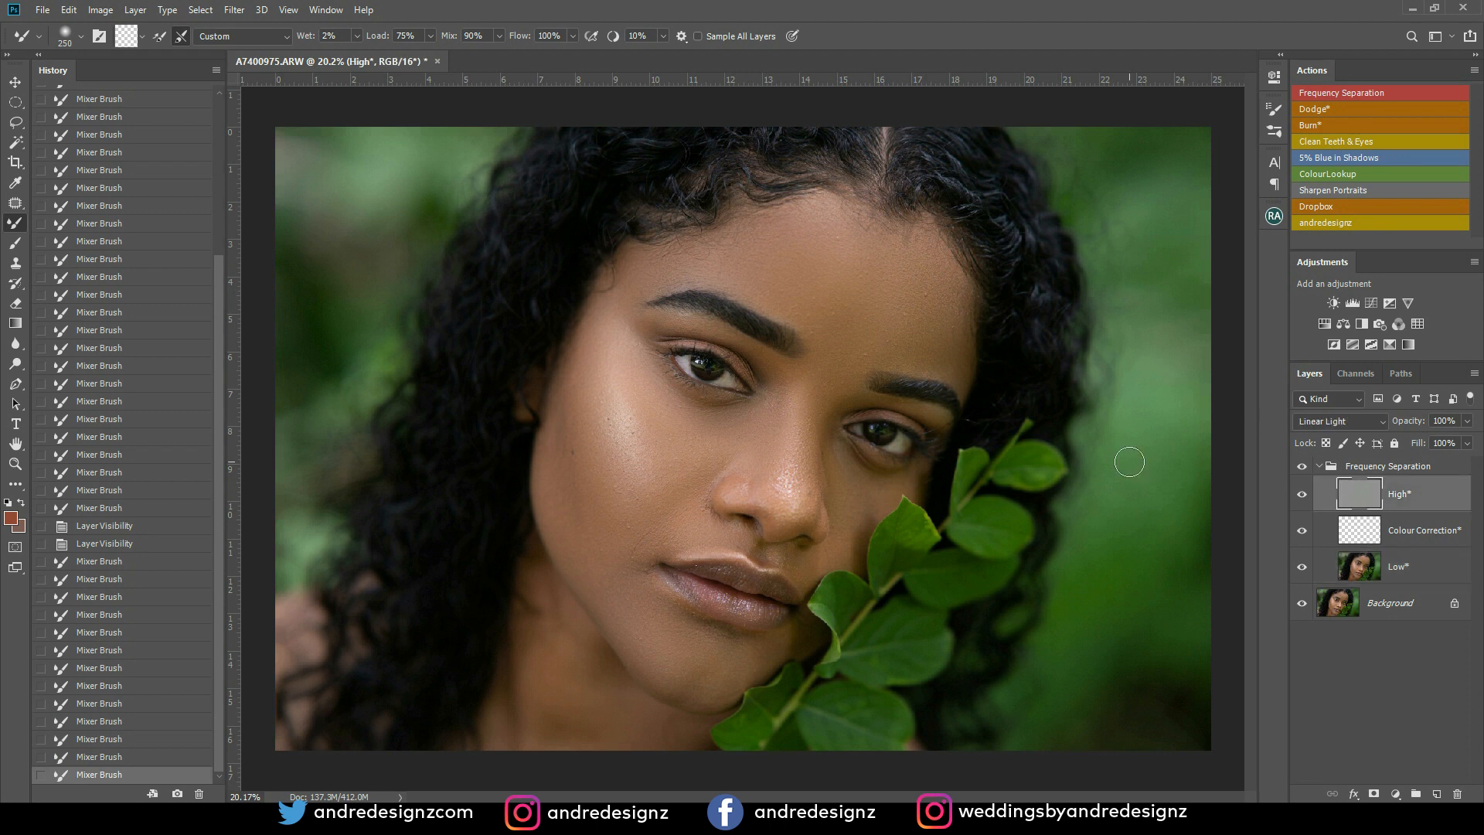
key(s)
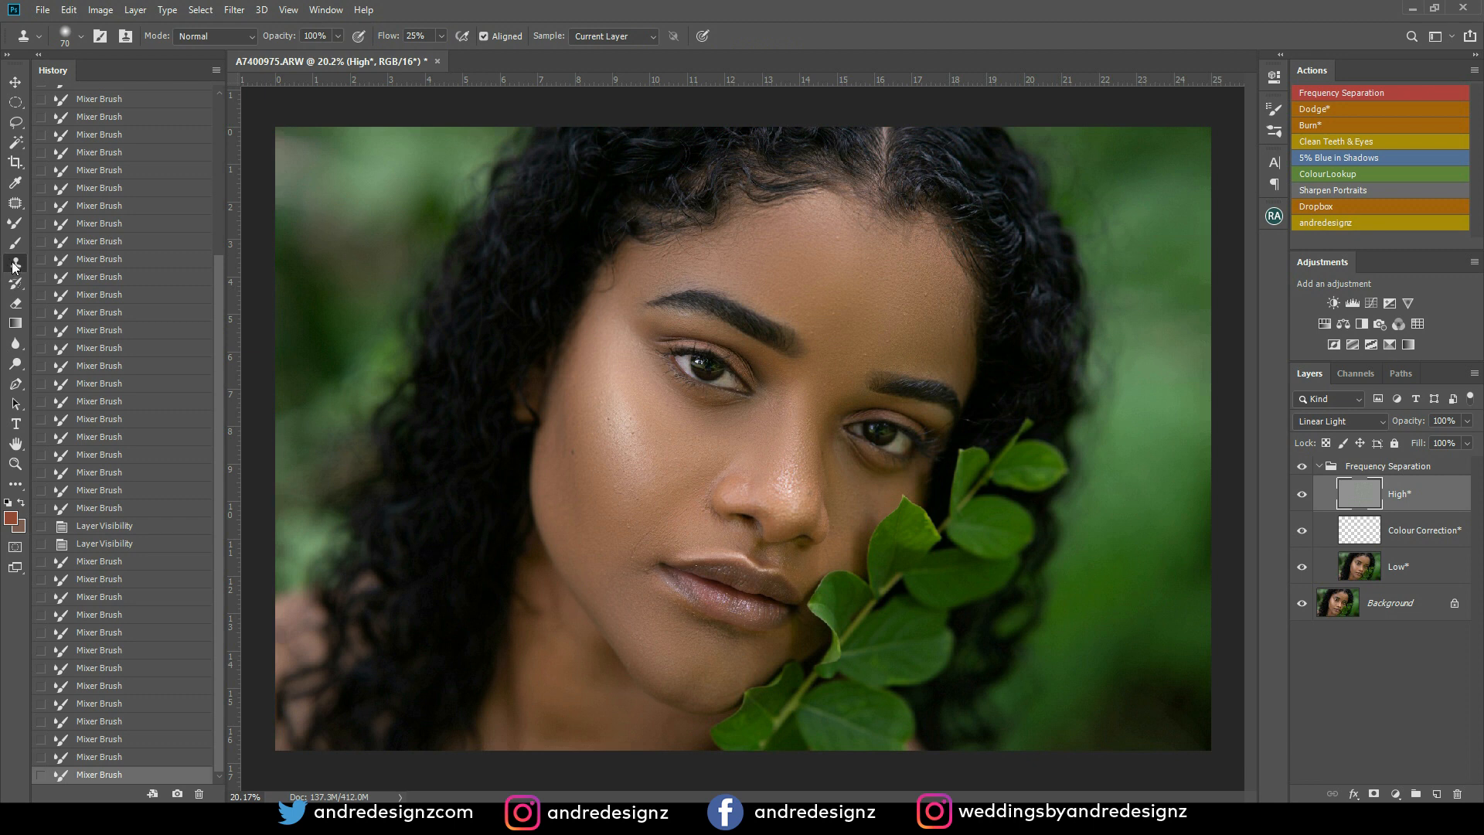
scroll(852, 249, up, 5)
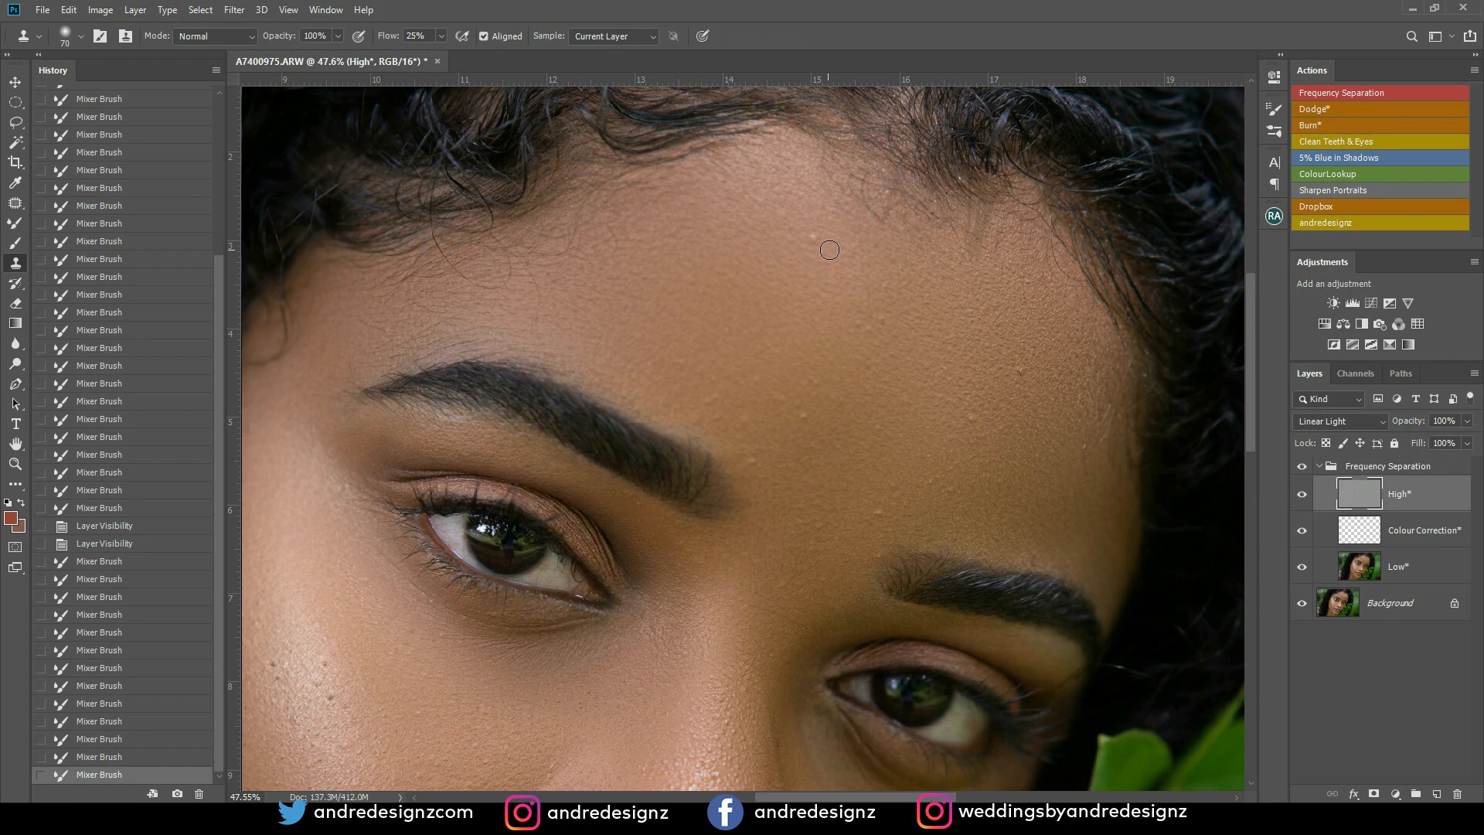
key(alt)
alt+click(826, 253)
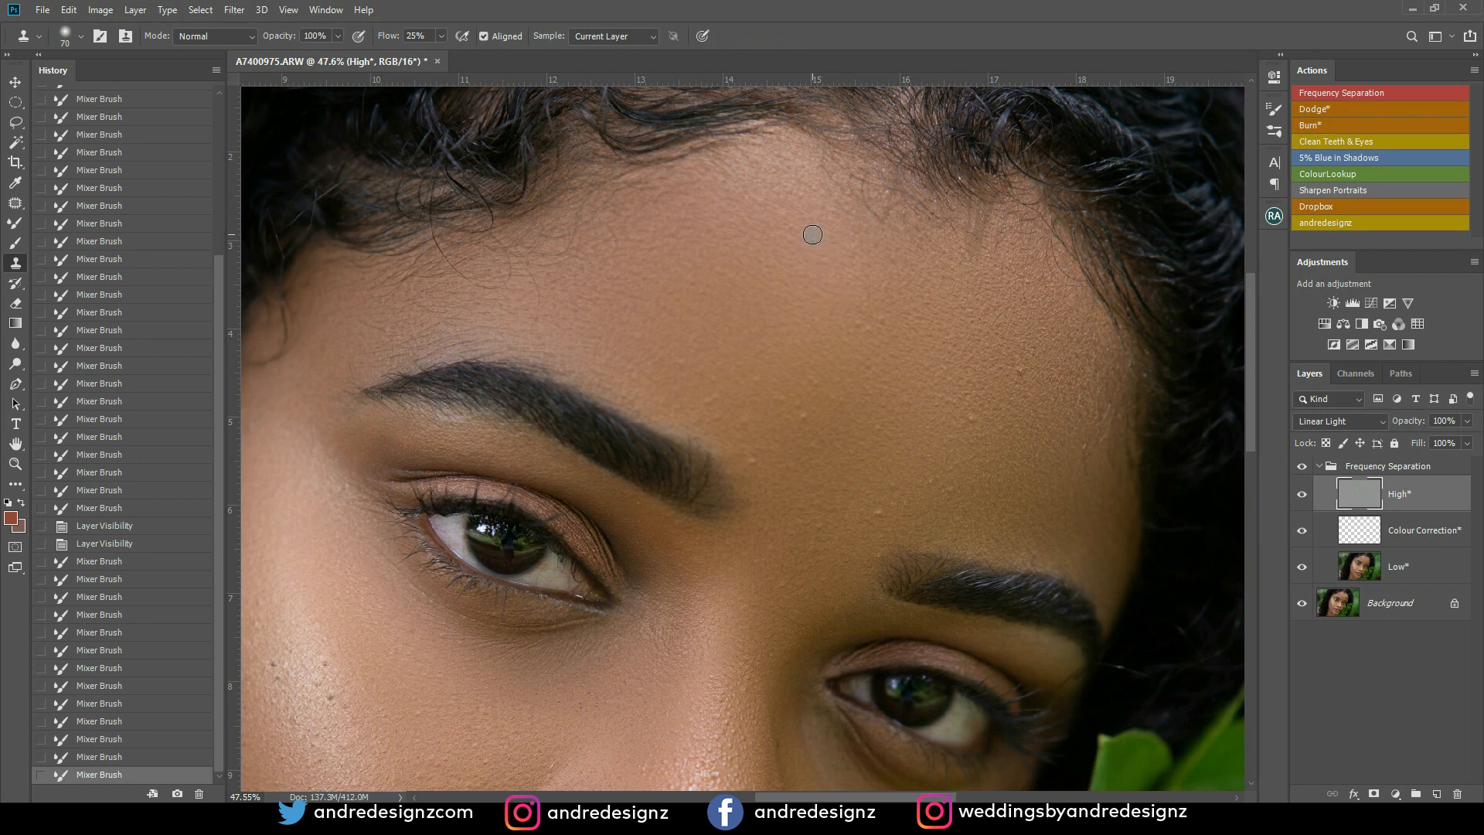
drag(812, 241, 817, 247)
click(823, 292)
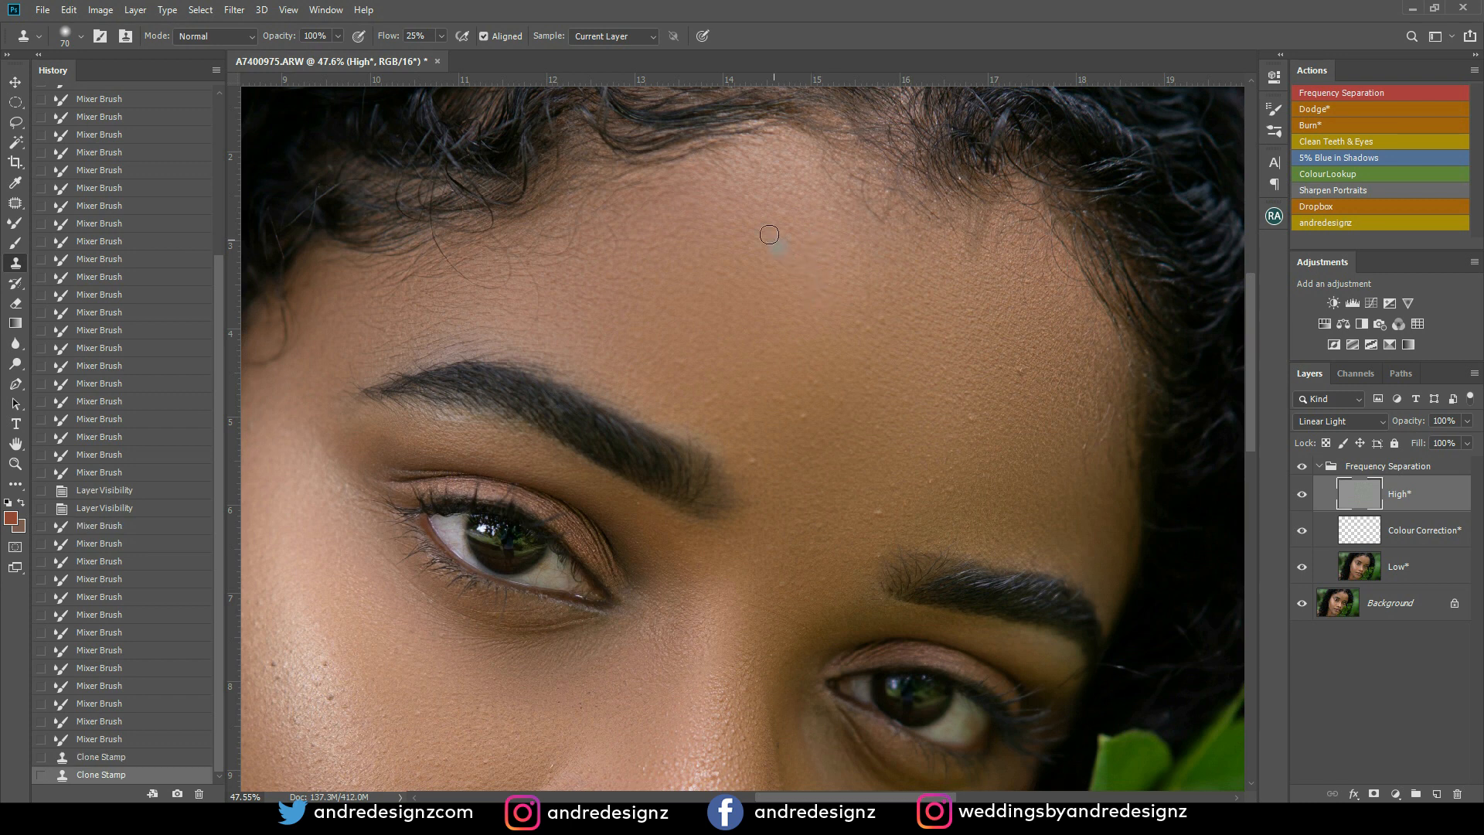
drag(803, 194, 802, 233)
click(779, 223)
Clone clean skin texture over the raised spots in the middle of the forehead
alt+click(804, 437)
click(805, 413)
click(812, 425)
click(805, 408)
click(803, 403)
Set the Clone Stamp flow to 100% and remove the bumps between the eyebrows
drag(442, 53, 508, 63)
click(496, 24)
alt+click(772, 375)
click(771, 401)
click(754, 461)
click(761, 466)
click(766, 451)
click(762, 437)
click(746, 423)
click(745, 408)
Clone out the remaining spots above the inner end of the eyebrow farther from the leaves, resampling nearby skin texture
click(717, 402)
click(725, 407)
click(739, 430)
alt+click(742, 428)
click(728, 431)
alt+click(716, 411)
click(724, 404)
alt+click(726, 401)
click(719, 384)
click(713, 387)
click(696, 353)
click(723, 418)
click(699, 406)
click(678, 410)
Clone clean texture over the bumps on the forehead's center and its shaded side
click(782, 434)
alt+click(792, 407)
click(781, 425)
alt+click(886, 346)
click(865, 355)
alt+click(871, 350)
click(860, 321)
Remove the spots just above the leaf-side eyebrow using freshly sampled skin texture
drag(832, 295, 729, 241)
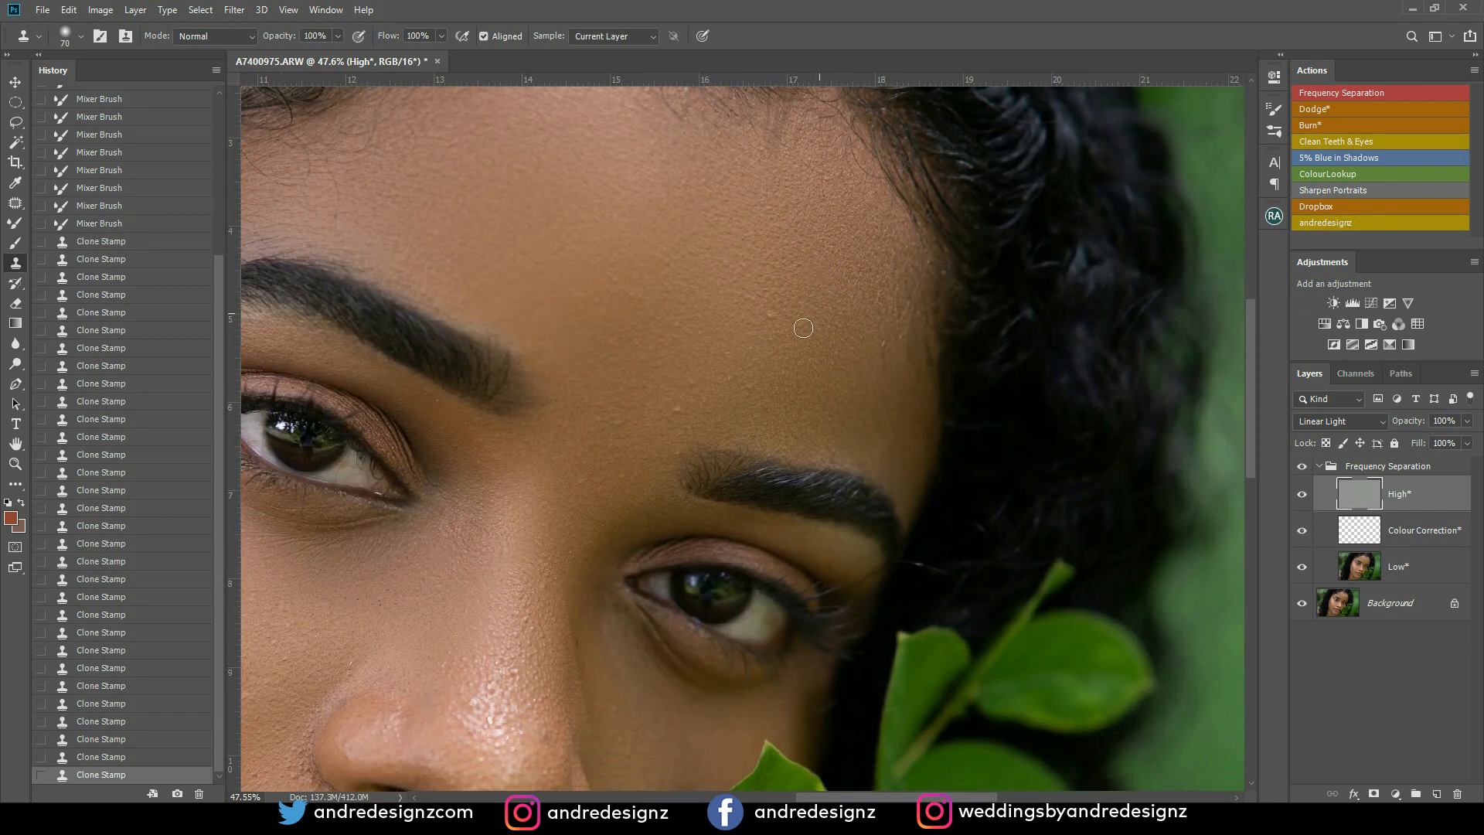
click(785, 375)
alt+click(773, 409)
click(771, 442)
click(746, 419)
click(754, 442)
click(742, 407)
click(712, 413)
click(672, 414)
Even out the skin texture on the shaded part of the forehead above the inner leaf-side brow
alt+click(719, 392)
click(698, 385)
click(748, 380)
alt+click(736, 378)
click(734, 354)
click(731, 384)
alt+click(693, 351)
click(677, 328)
Clone clean texture over the bumps on the forehead toward the leaf-side temple
alt+click(777, 361)
click(828, 341)
click(868, 360)
alt+click(874, 365)
click(885, 344)
alt+click(887, 391)
click(865, 397)
click(852, 377)
click(837, 370)
click(846, 391)
click(837, 386)
alt+click(834, 368)
Clean the skin along the upper edge of the leaf-side eyebrow, undoing and repeating the last clone stroke
drag(821, 415, 802, 279)
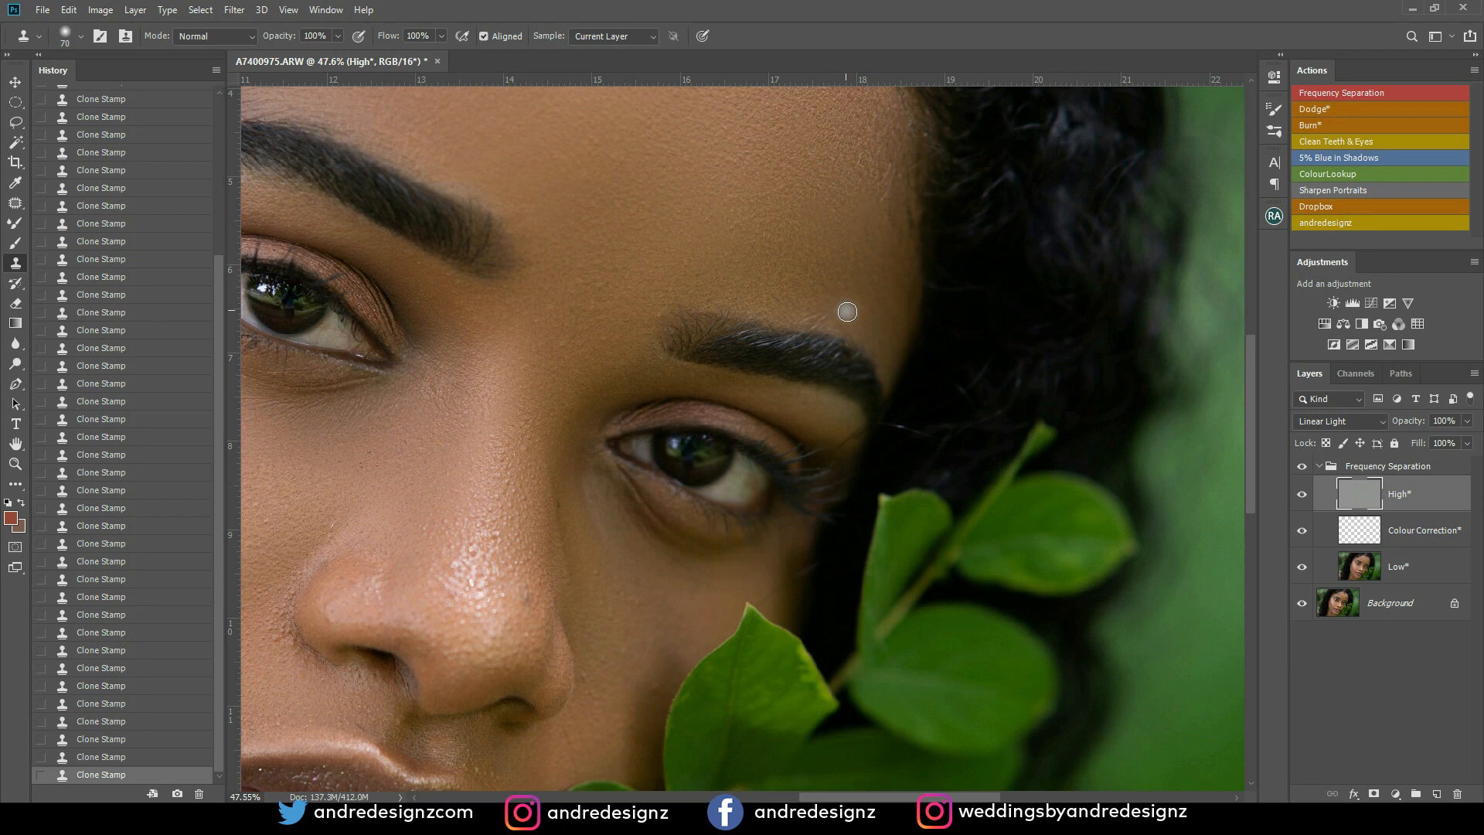
click(842, 313)
click(807, 317)
key(z)
key(ctrl+z)
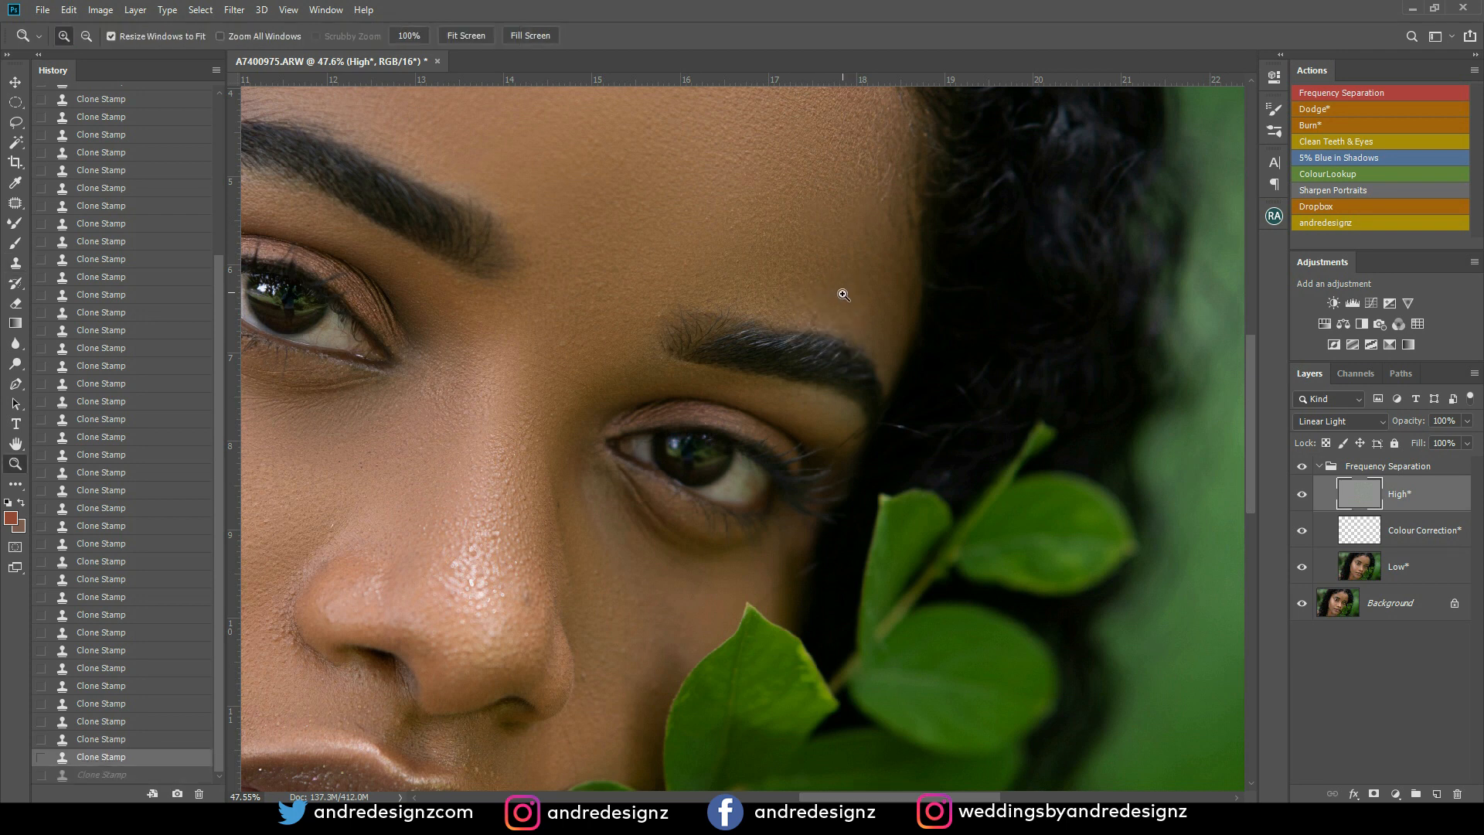
key(s)
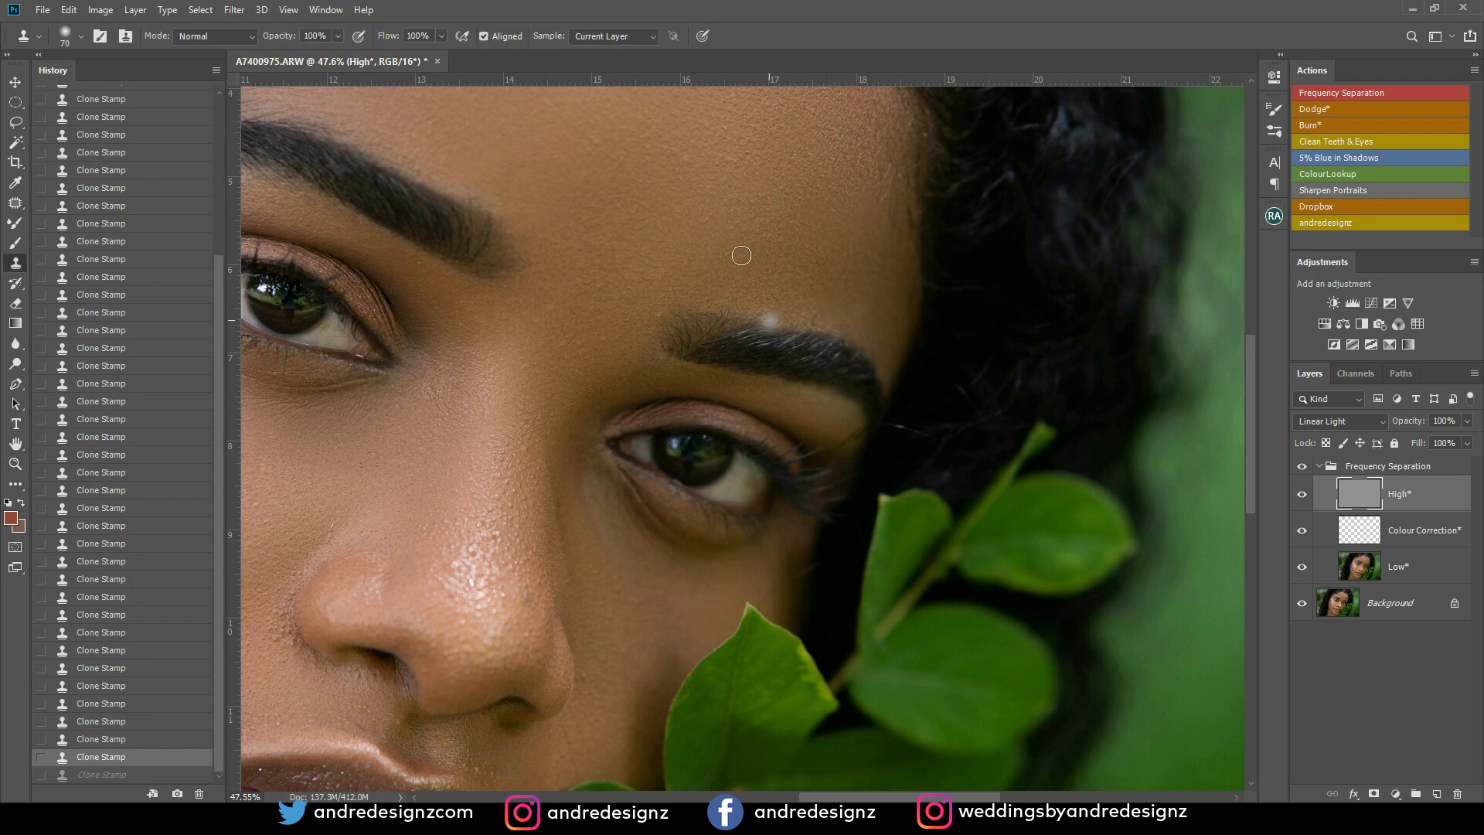
click(809, 319)
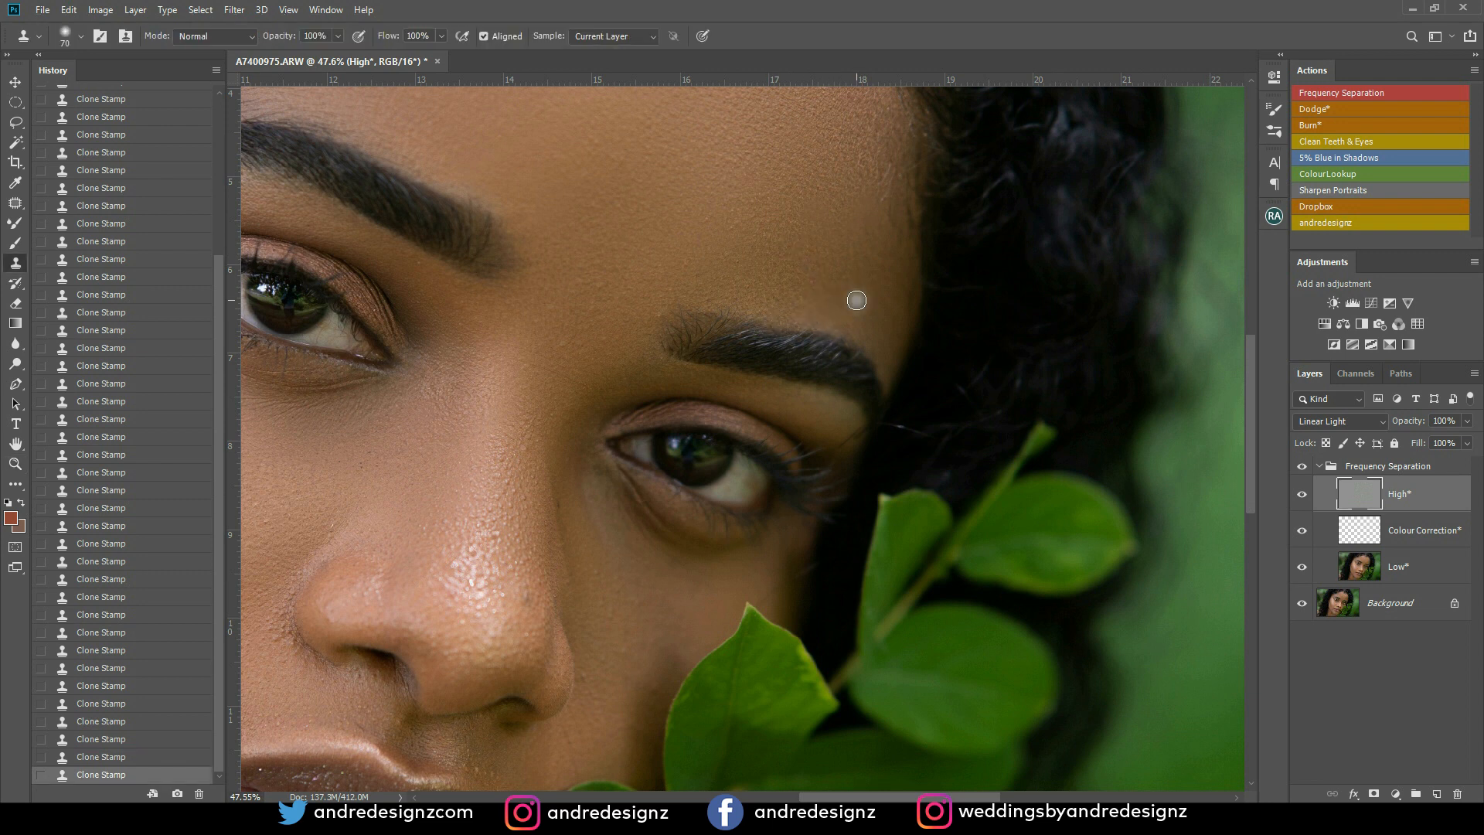
Set the Clone Stamp size to 45 and clean the spots near the mouth corner and on the lower cheek
mouse_move(795, 206)
mouse_down()
mouse_move(865, 341)
mouse_move(955, 243)
mouse_up()
drag(851, 308, 896, 245)
drag(881, 193, 952, 77)
mouse_move(782, 266)
mouse_down()
mouse_move(905, 235)
mouse_move(969, 256)
mouse_up()
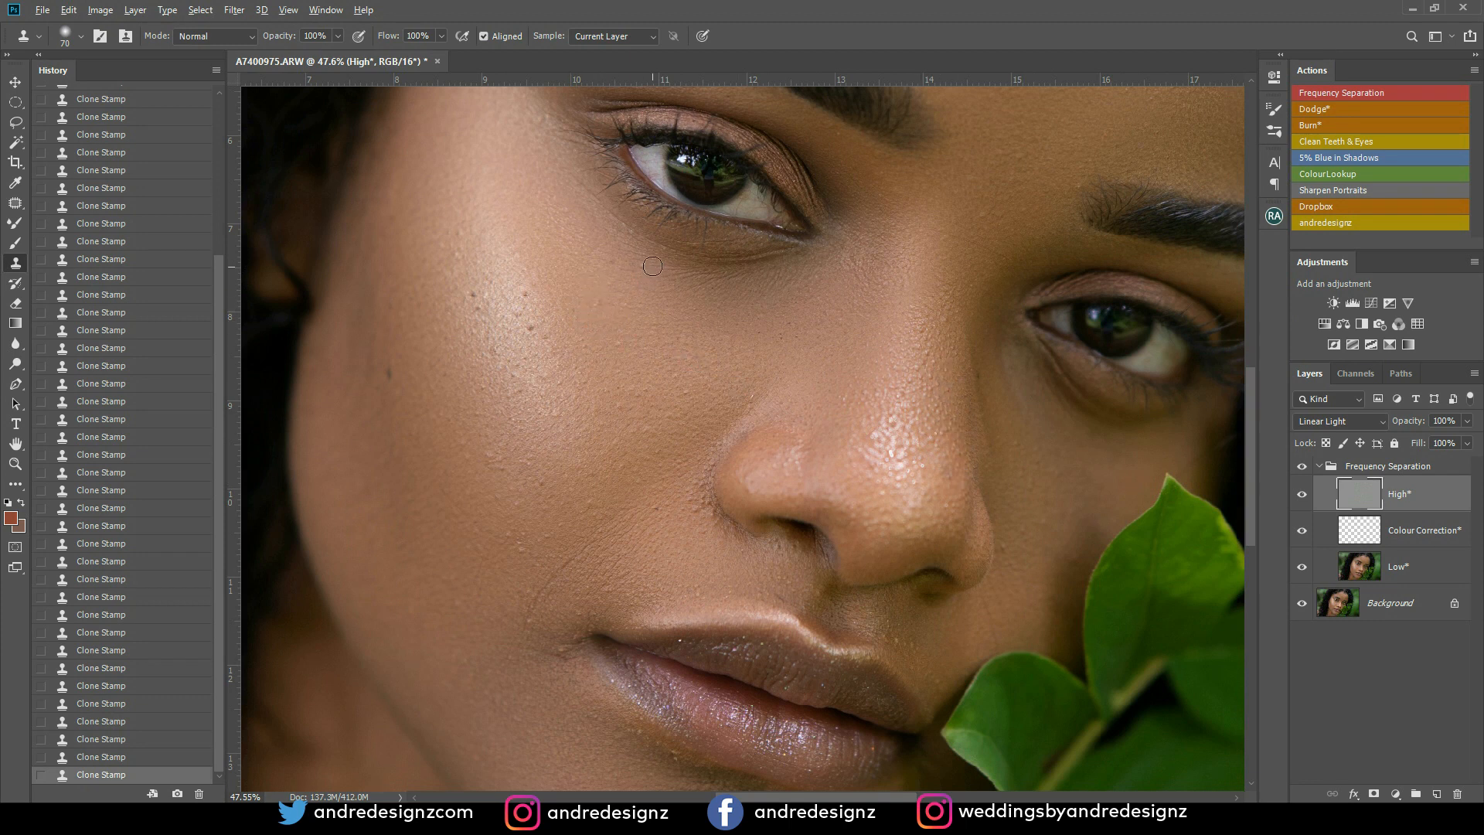
drag(650, 313, 754, 244)
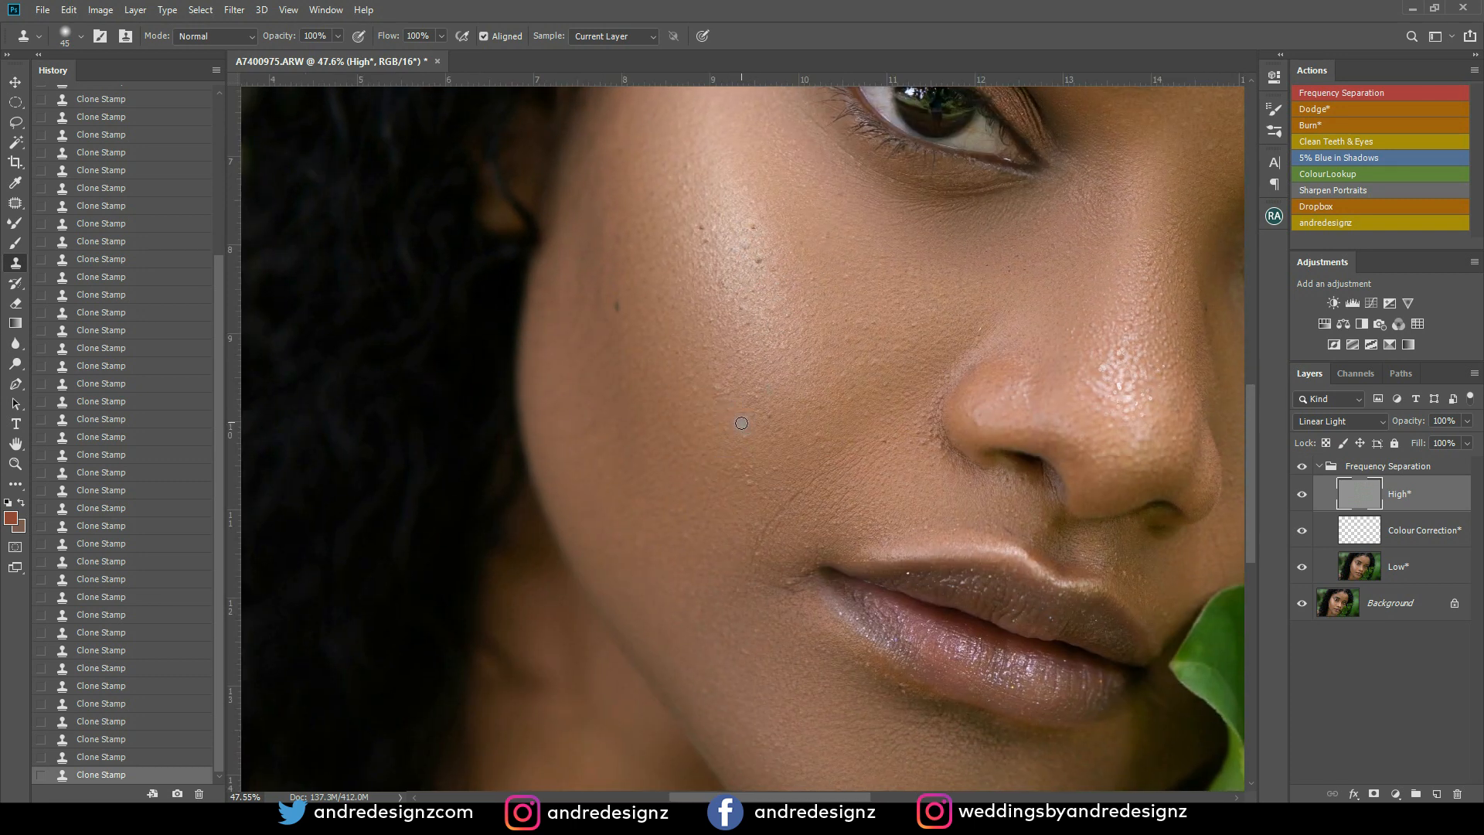
click(779, 539)
click(833, 508)
click(711, 372)
alt+click(728, 415)
click(729, 399)
Clone sampled texture over the bumps on the cheek between the highlight and the mouth corner
alt+click(757, 371)
alt+click(791, 392)
click(770, 414)
alt+click(749, 447)
alt+click(742, 442)
click(740, 461)
alt+click(742, 483)
click(753, 469)
alt+click(735, 488)
alt+click(763, 463)
Sample clean texture on the cheek beside the nose and retouch the surrounding skin
drag(797, 425, 678, 537)
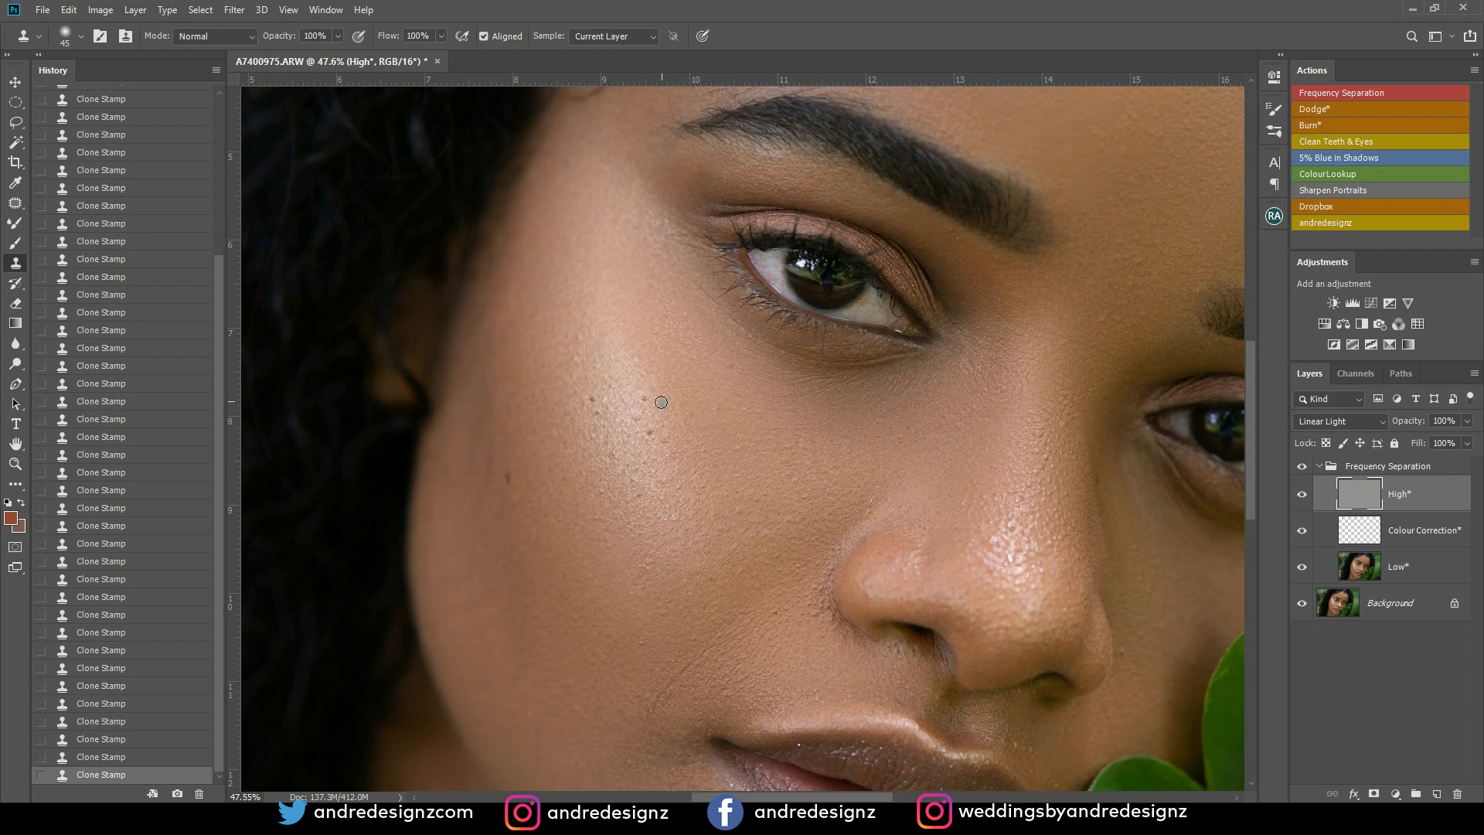
drag(744, 408, 712, 341)
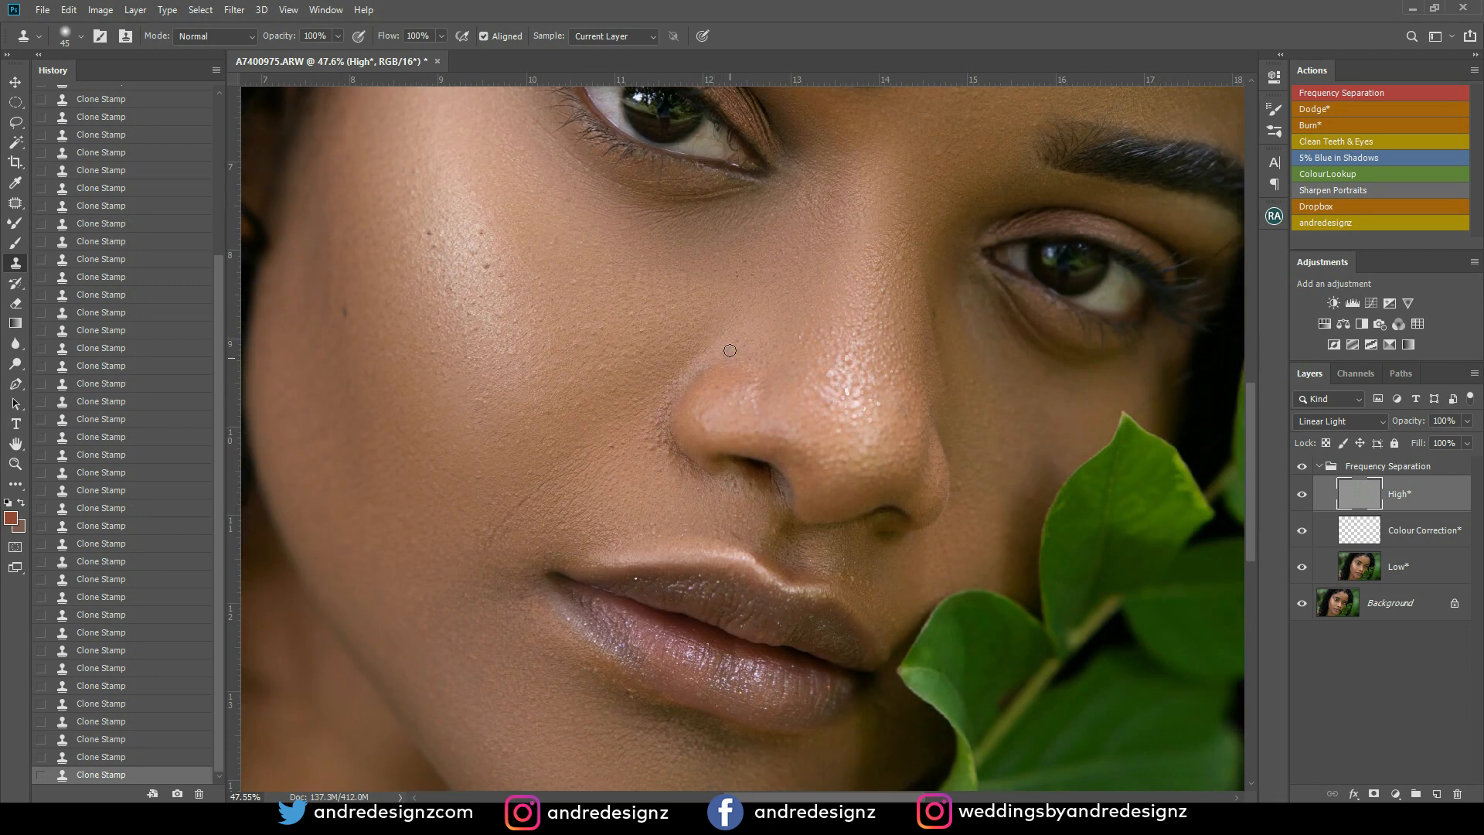
alt+click(659, 330)
alt+click(656, 329)
drag(642, 384, 682, 252)
drag(673, 368, 683, 285)
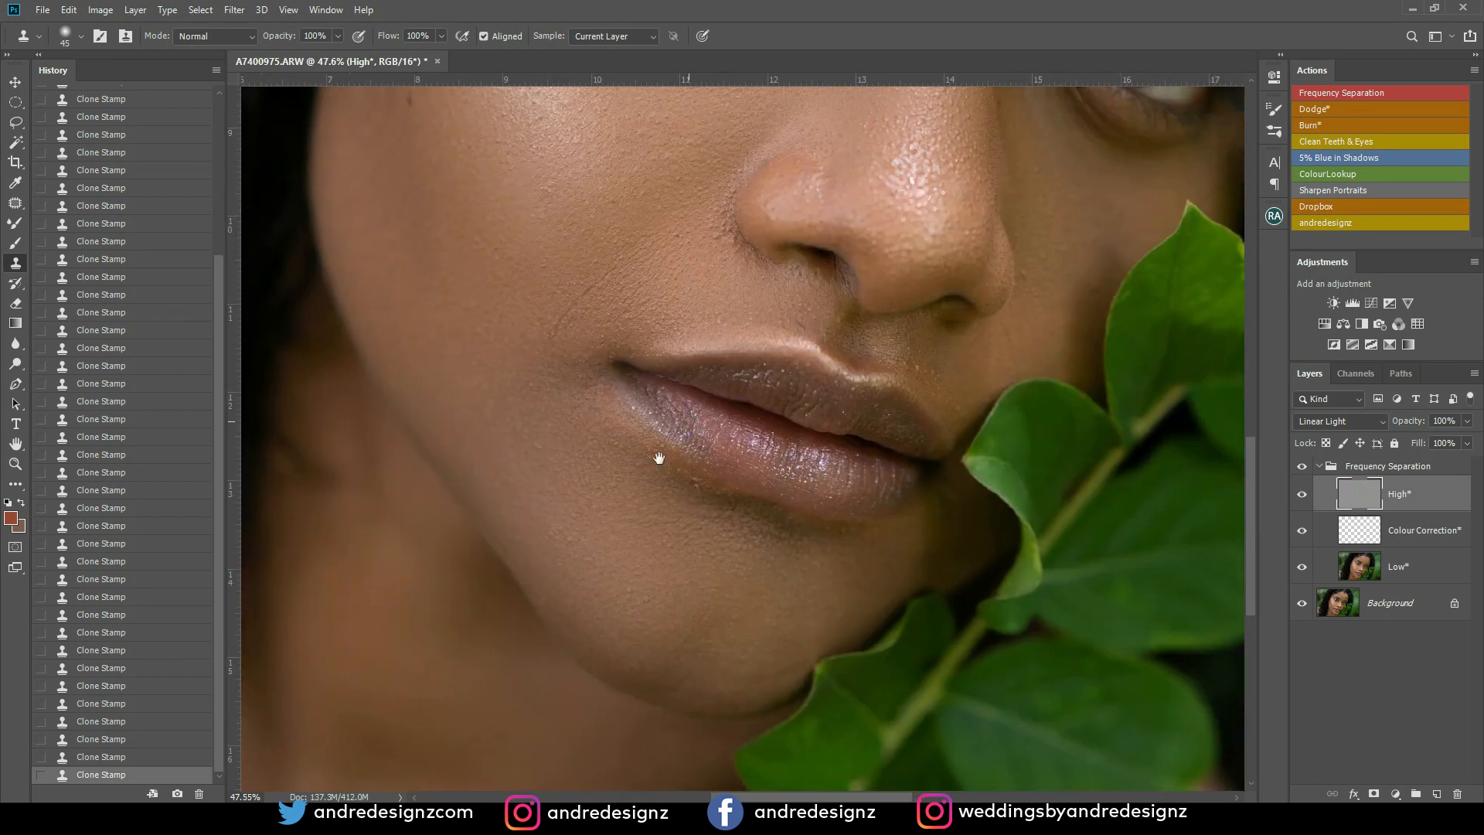
Retouch the texture on the chin and above the upper lip with the Clone Stamp
drag(668, 433, 631, 334)
key(ctrl+r)
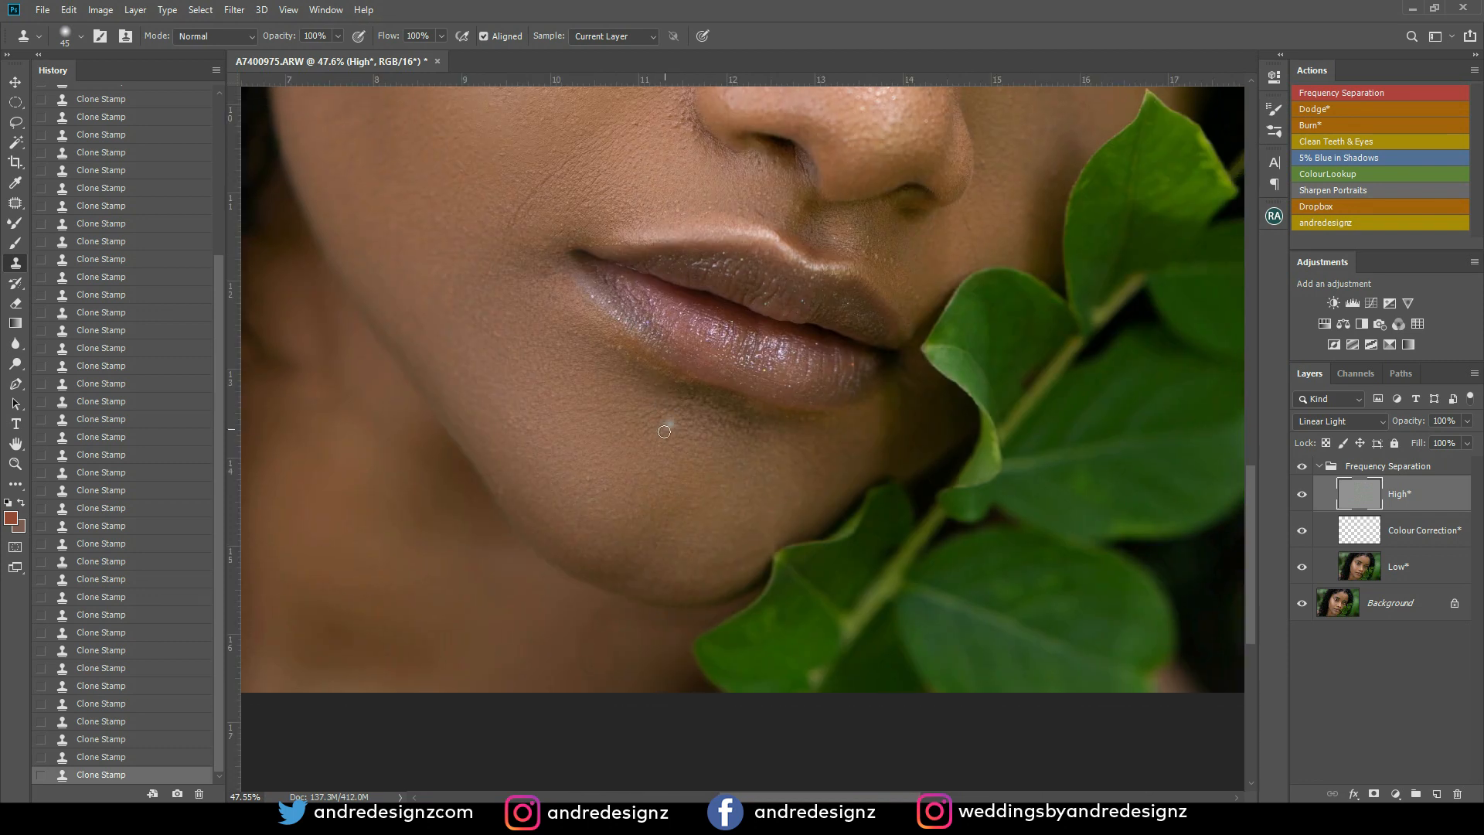
drag(608, 412, 716, 461)
alt+click(853, 278)
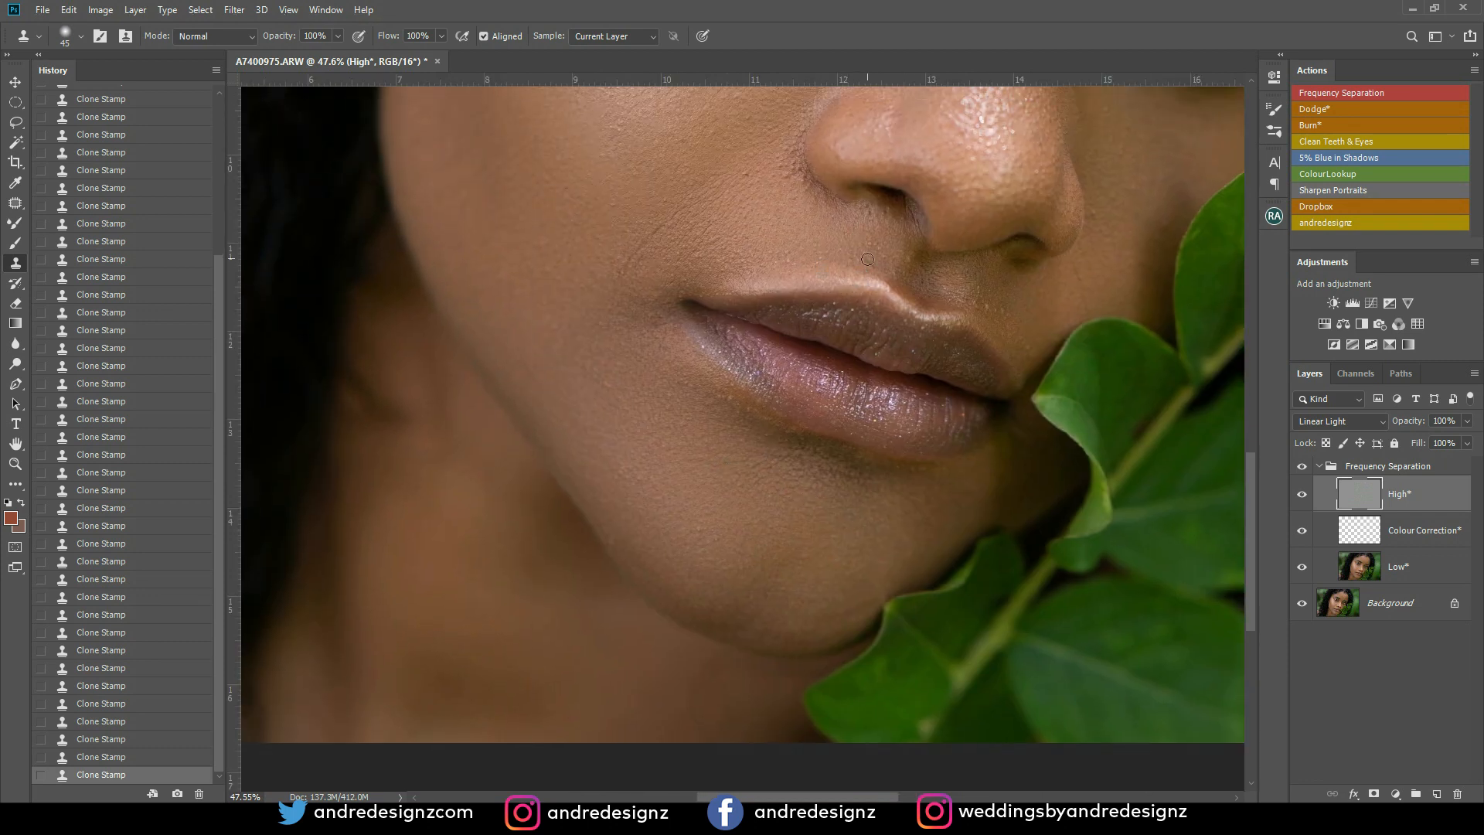
drag(735, 407, 735, 358)
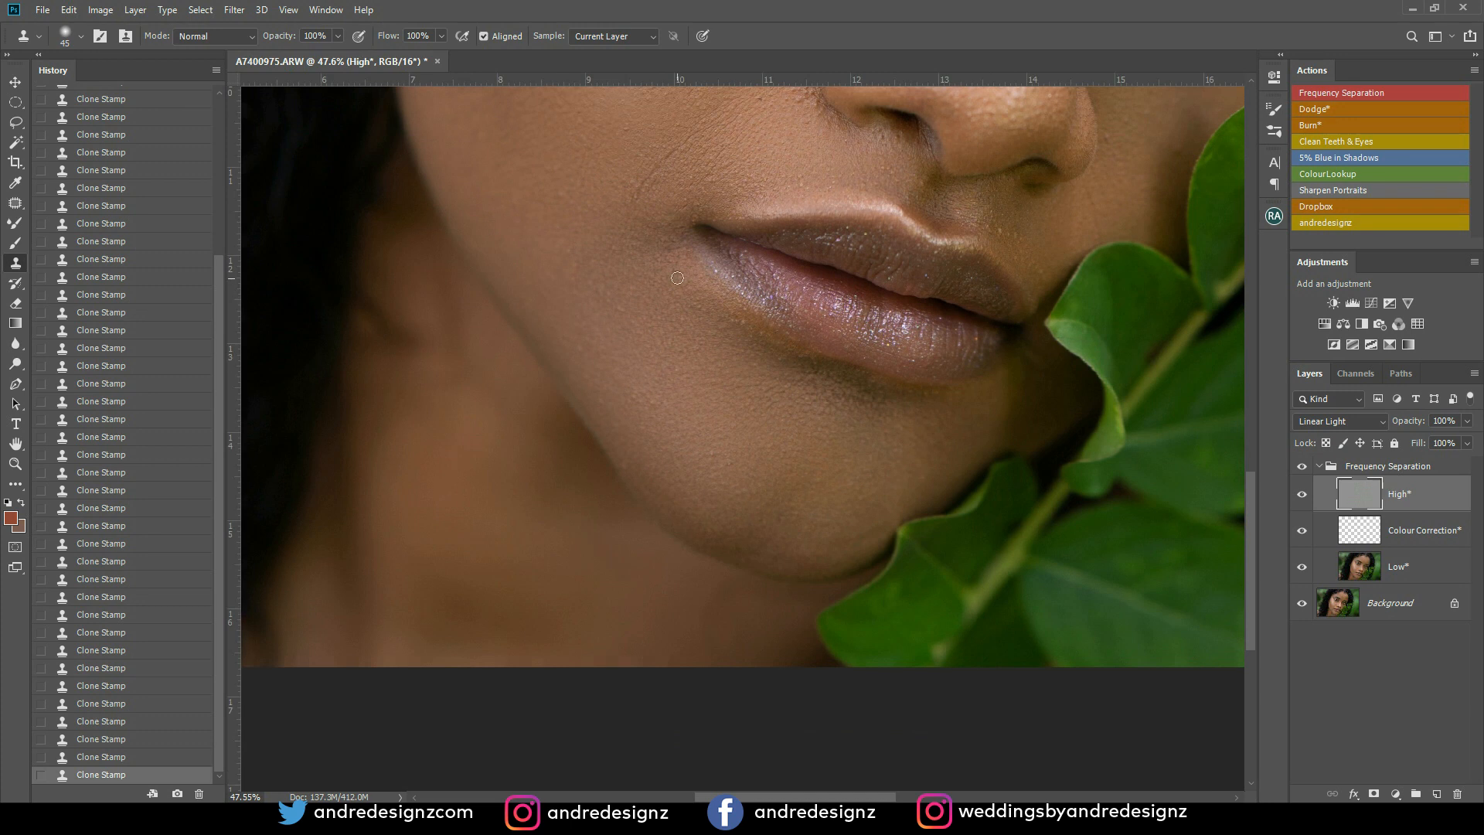
mouse_move(804, 468)
mouse_down()
mouse_move(648, 382)
mouse_move(698, 406)
mouse_up()
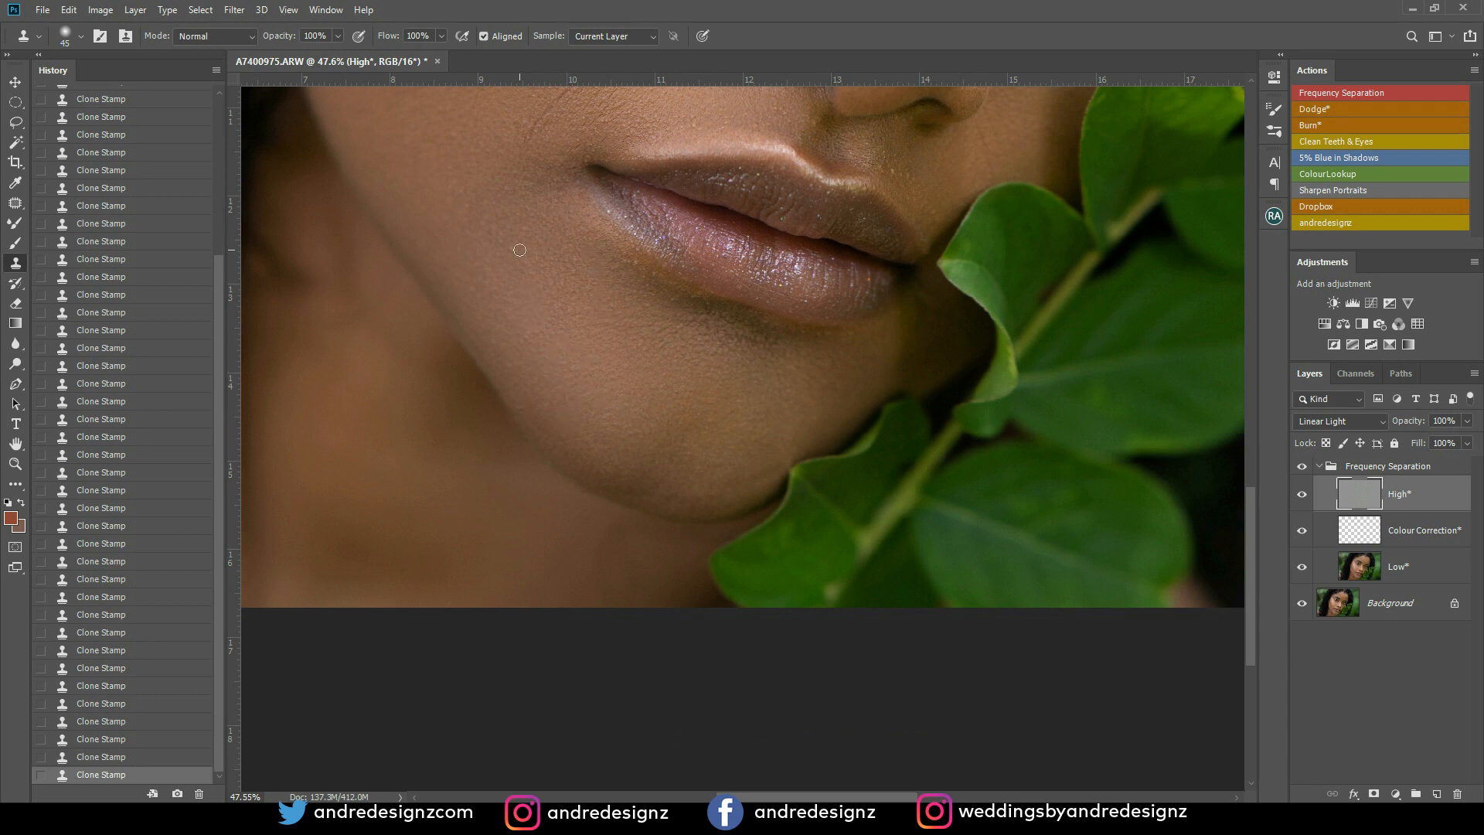
drag(691, 341, 527, 615)
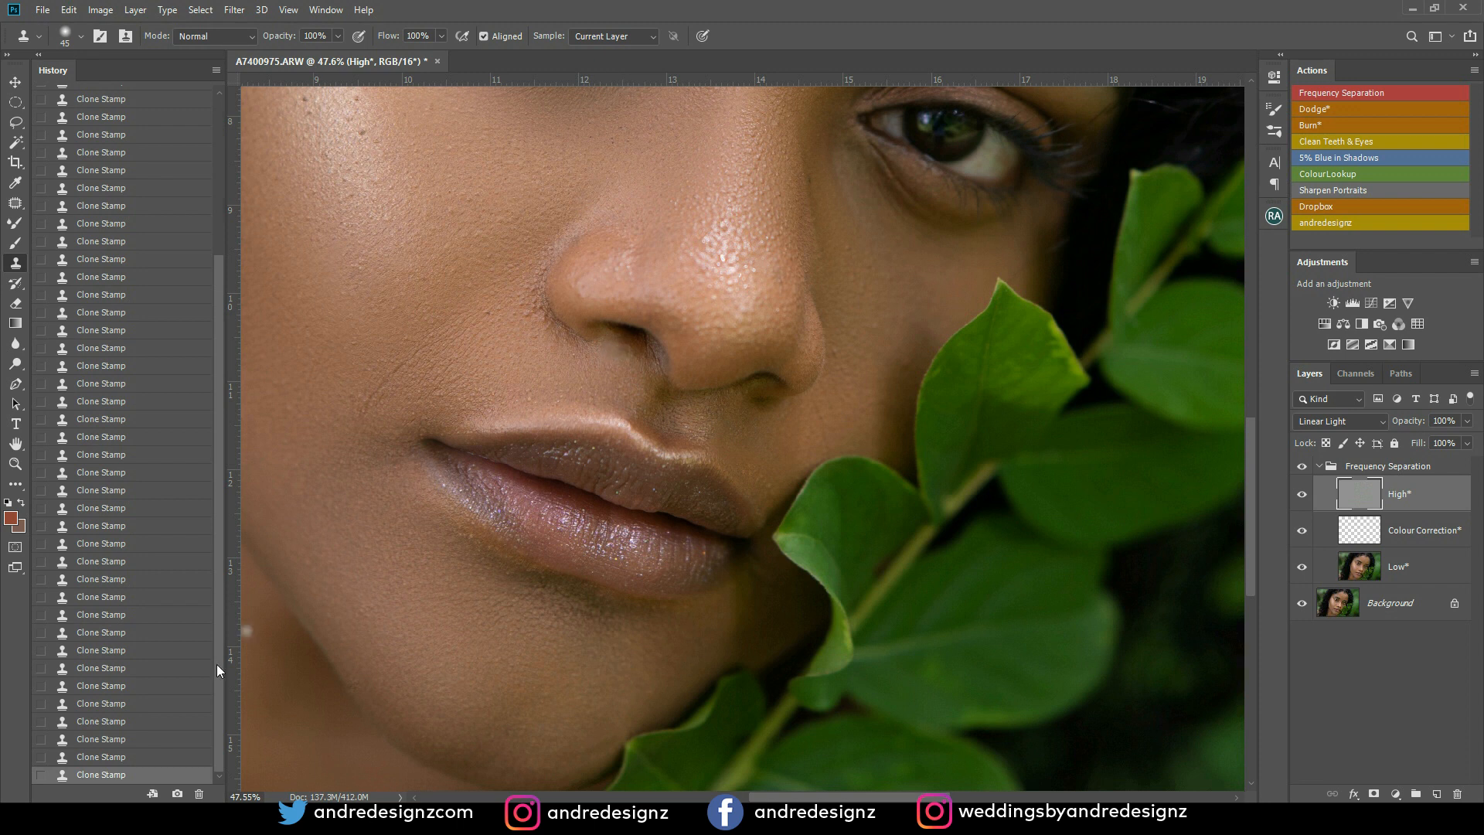
Revert the last four Clone Stamp strokes and clone clean texture beneath the nostril with brush size 30
click(159, 733)
click(164, 704)
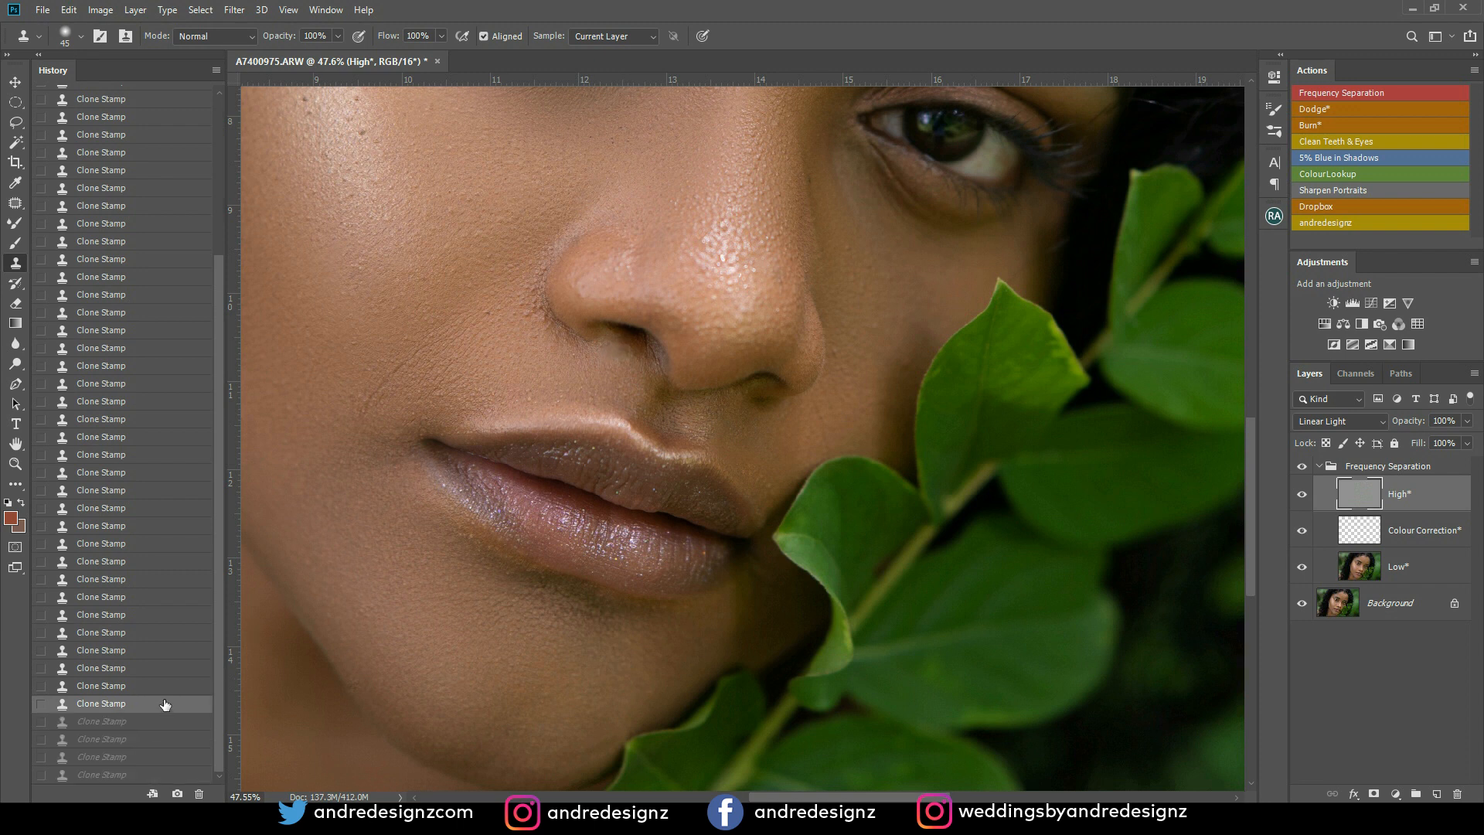
scroll(626, 368, up, 3)
alt+click(623, 360)
drag(624, 345, 659, 356)
click(633, 336)
alt+click(652, 410)
alt+click(610, 385)
alt+click(578, 363)
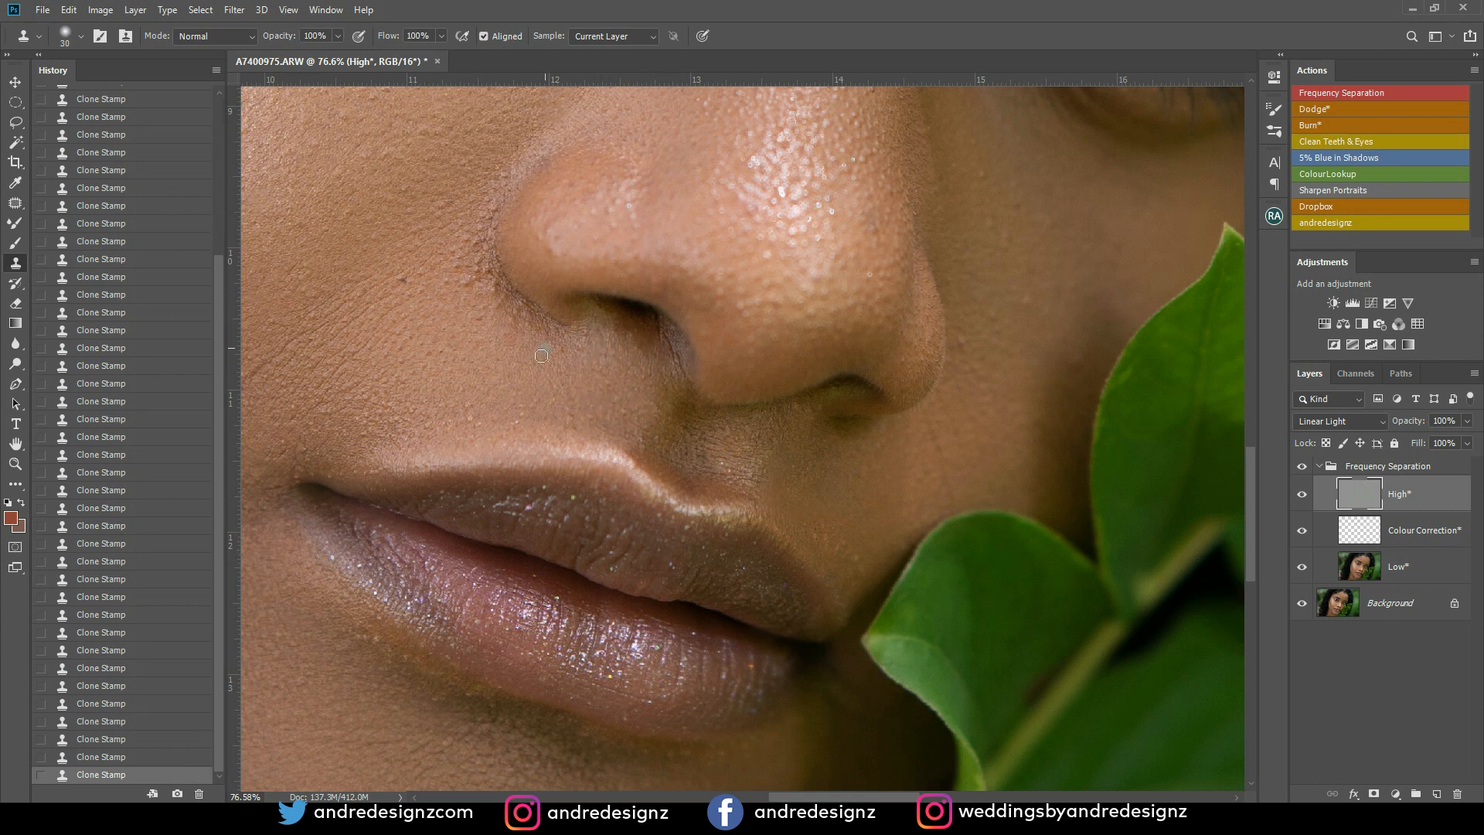
Clone clean texture over the rough skin along the crease beside the nose wing
alt+click(472, 298)
click(474, 282)
alt+click(475, 303)
click(492, 289)
alt+click(501, 320)
alt+click(462, 220)
click(456, 244)
alt+click(466, 289)
click(454, 271)
alt+click(463, 282)
Clean the skin texture on the cheek between the nose and the leaves
scroll(487, 310, down, 3)
scroll(533, 317, right, 3)
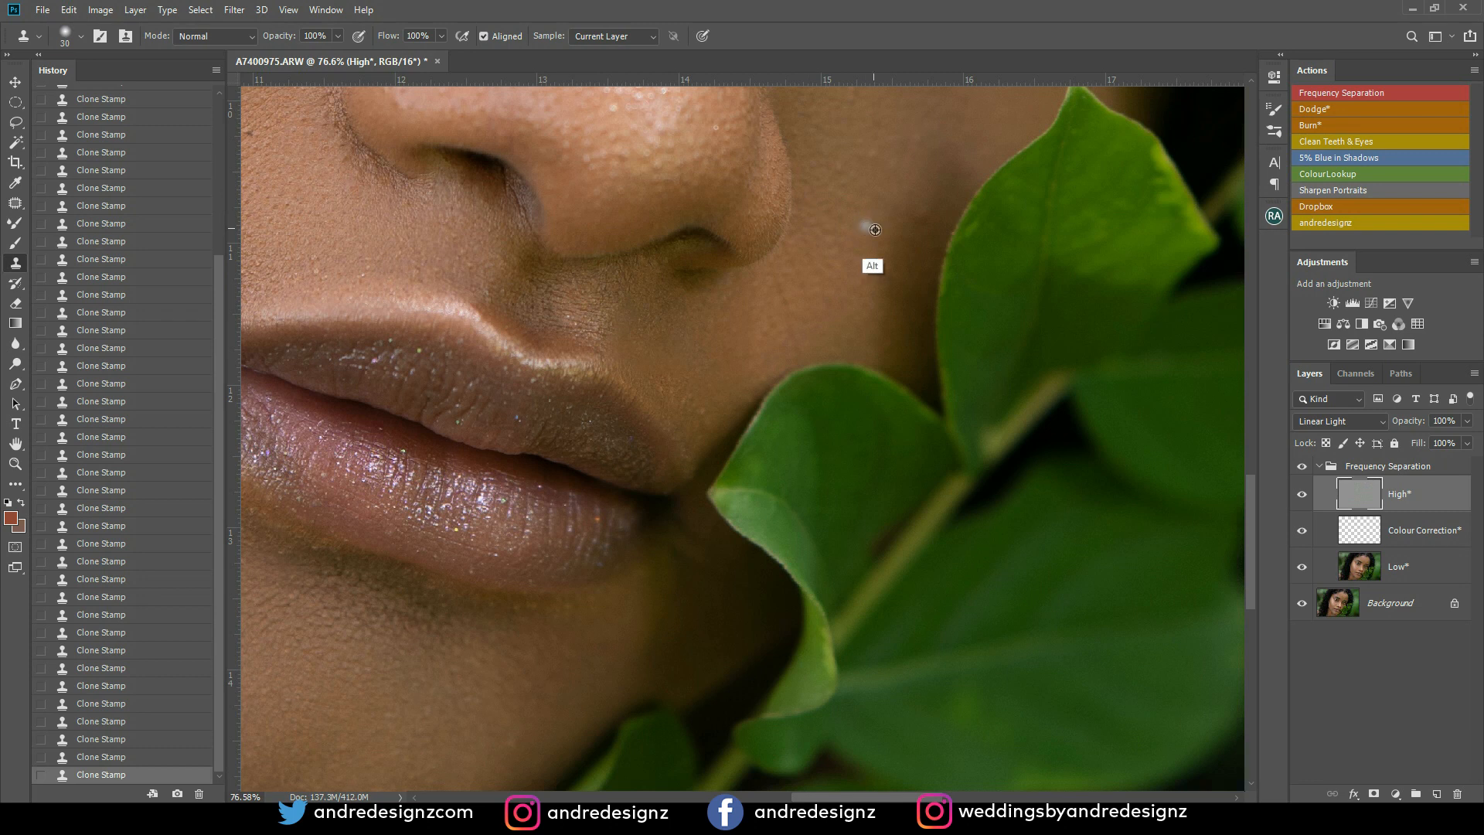
drag(851, 189, 854, 296)
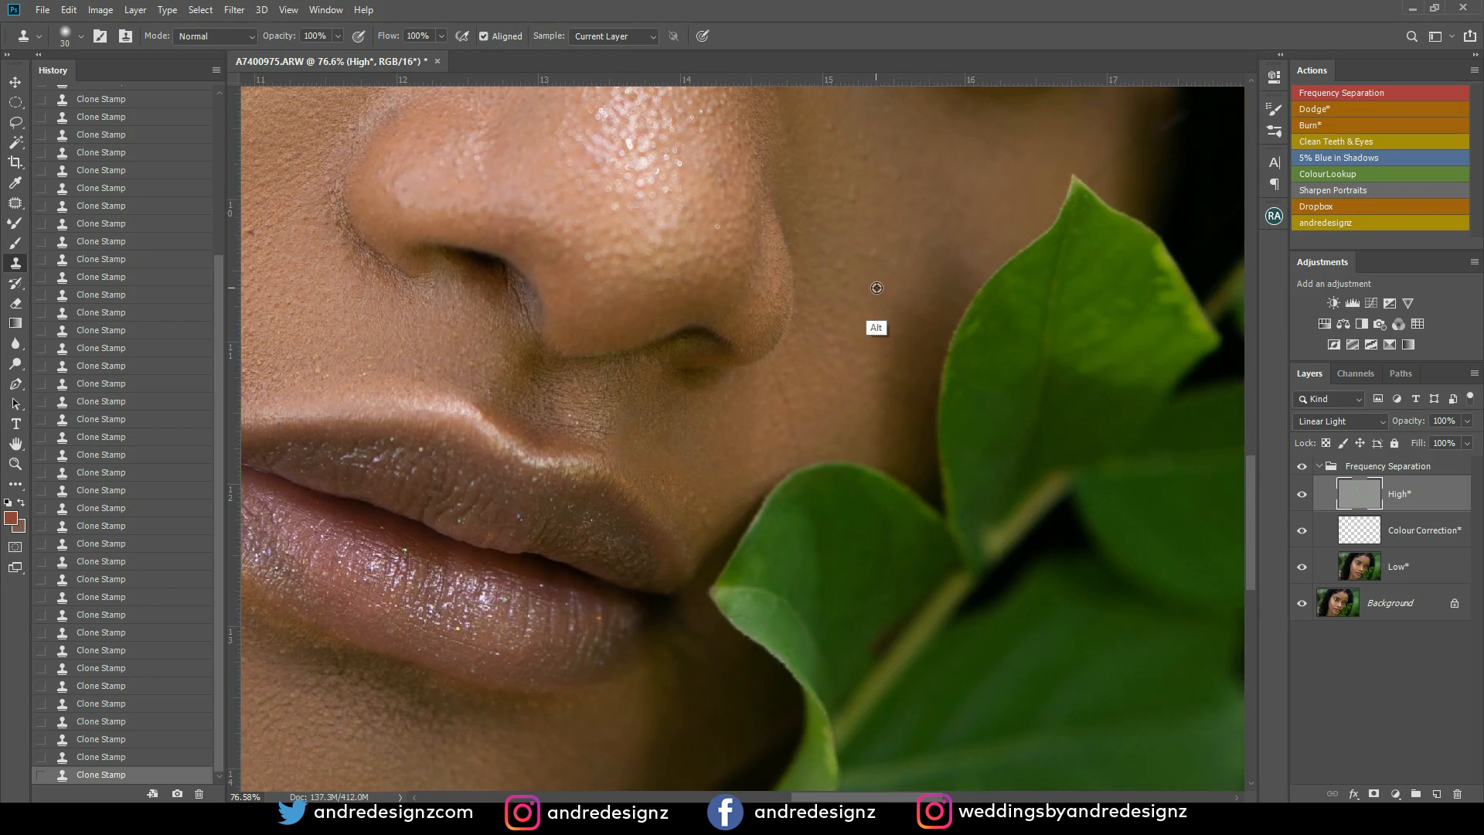
drag(798, 348, 856, 340)
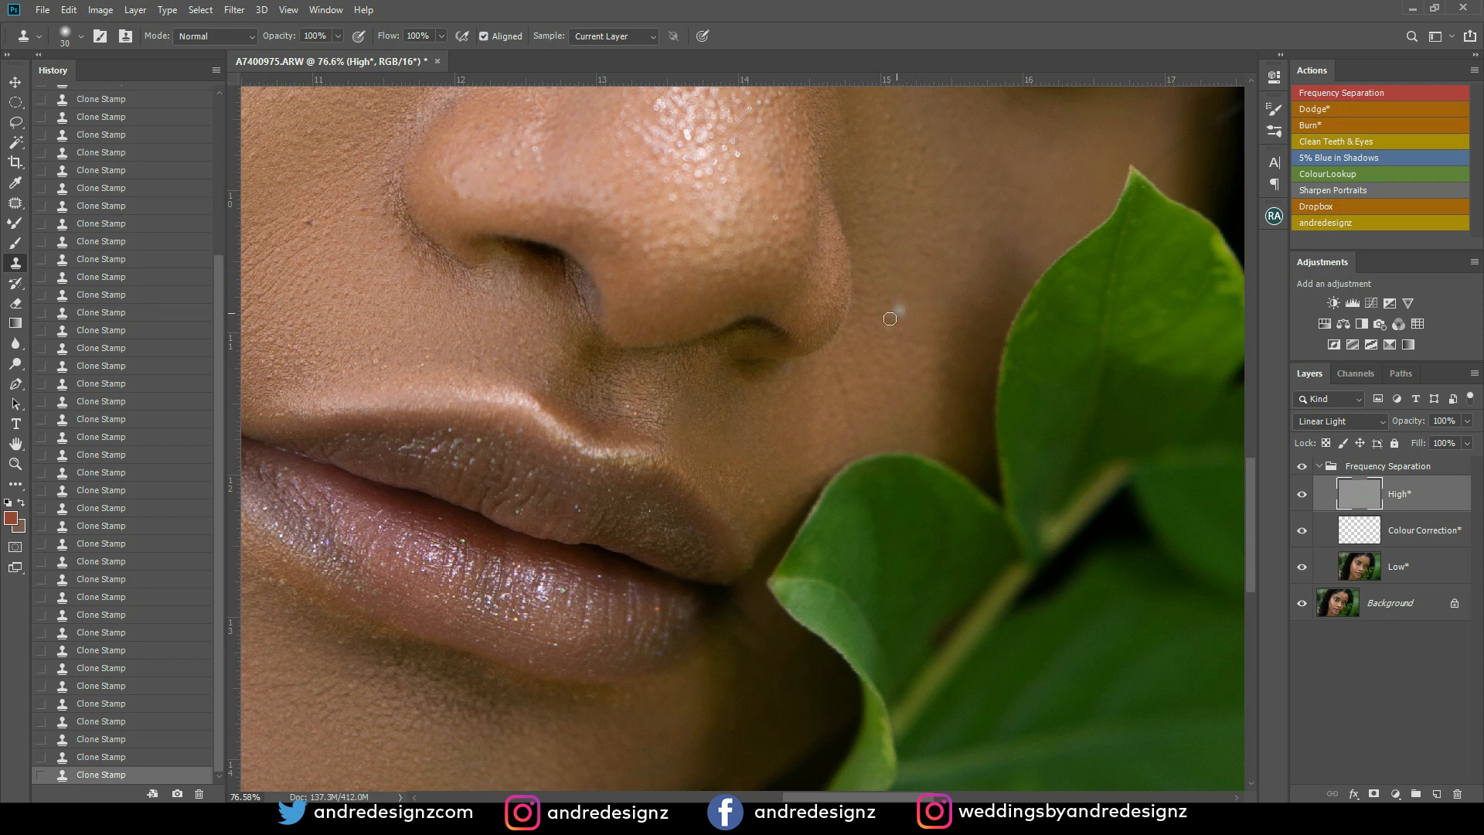
Examine the mouth, nose, whole face and forehead for remaining texture flaws
drag(812, 397, 779, 457)
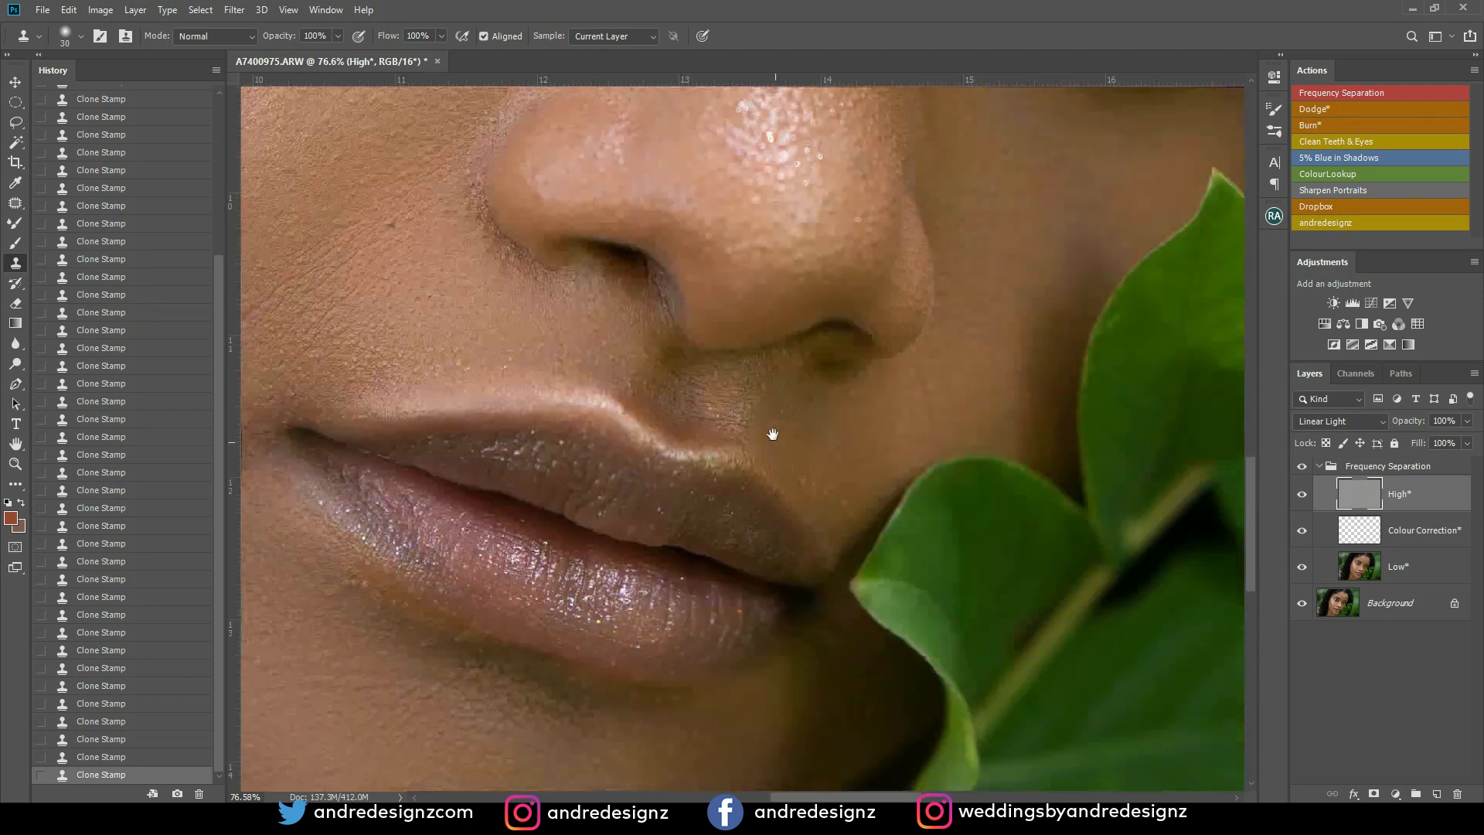
drag(784, 300, 821, 483)
drag(824, 381, 720, 349)
scroll(757, 329, down, 4)
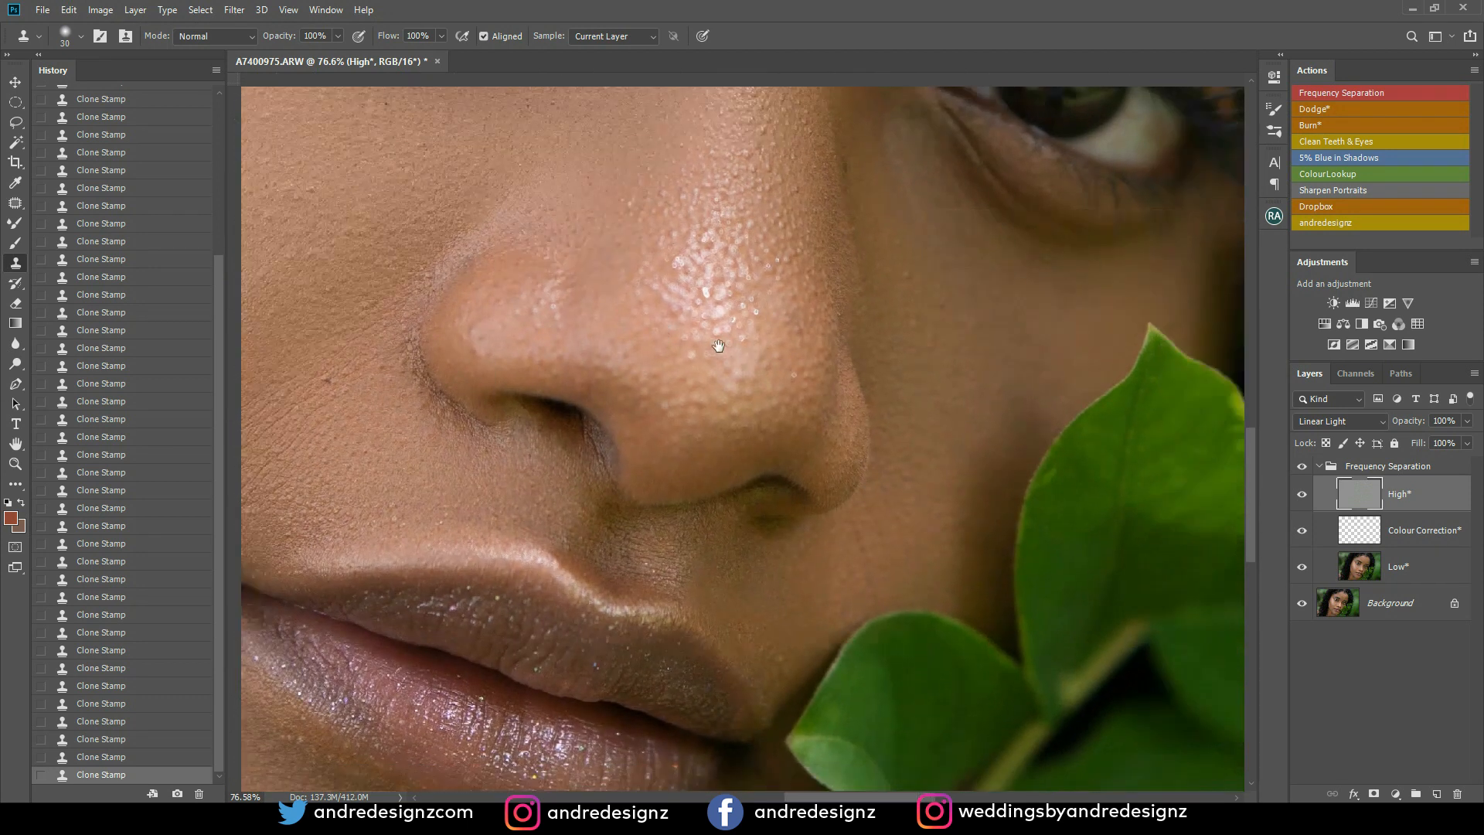
scroll(757, 329, down, 4)
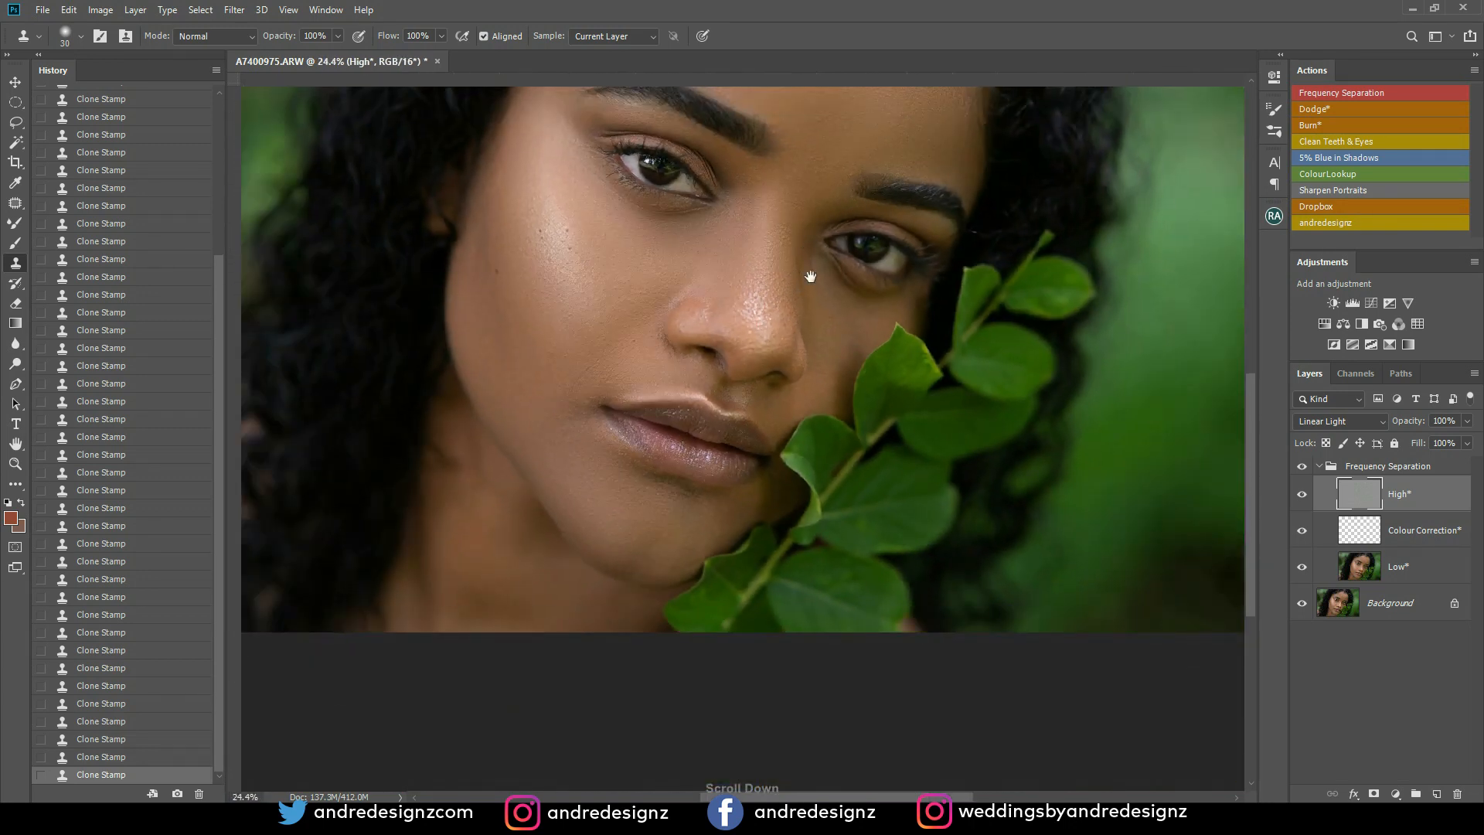
drag(809, 225, 808, 332)
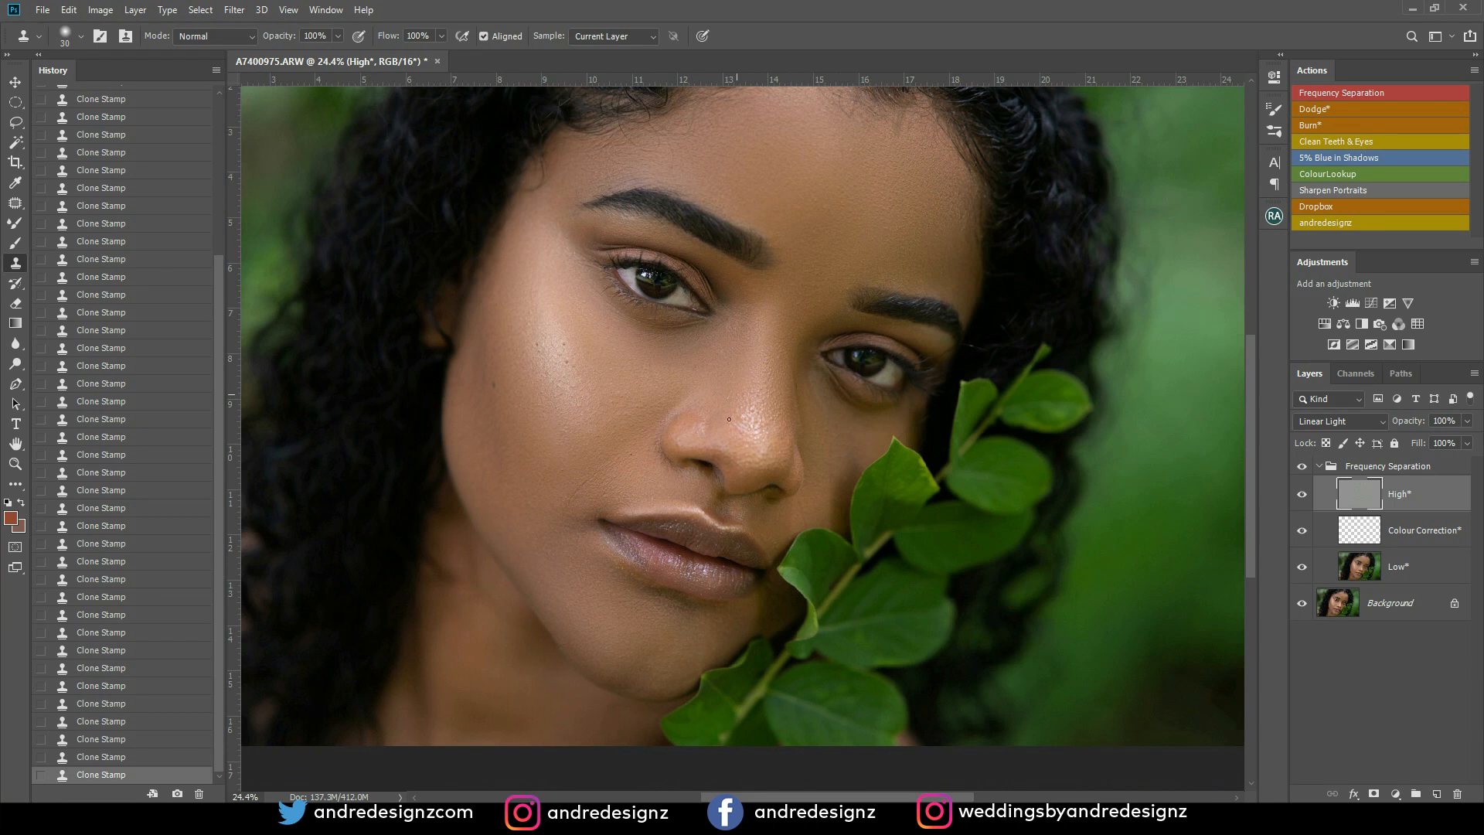
scroll(817, 258, up, 2)
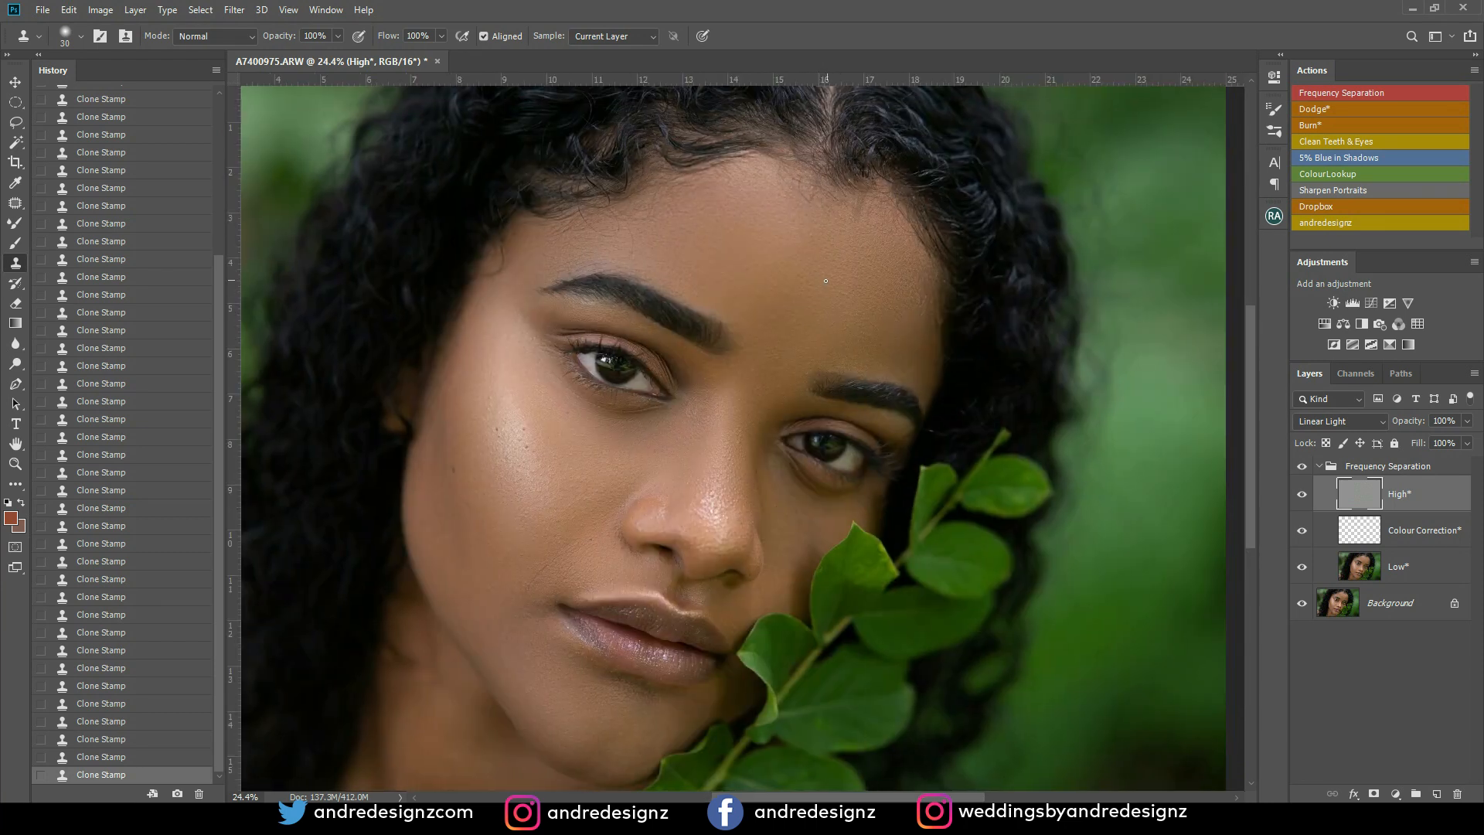
scroll(872, 350, up, 4)
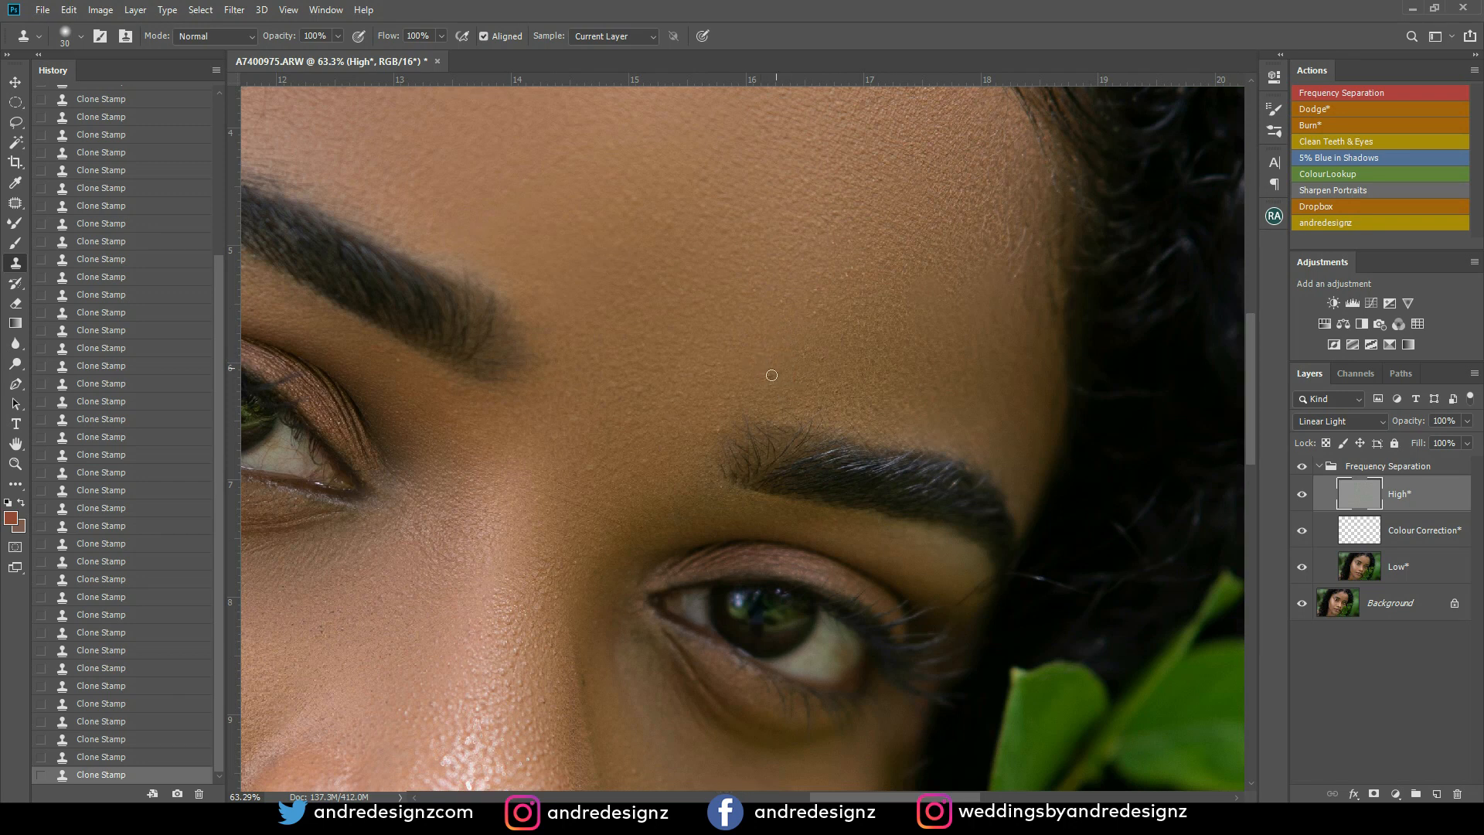
Clone clean texture over the remaining spots on the nose bridge and the upper forehead
alt+click(554, 557)
click(544, 602)
drag(730, 281, 816, 611)
key(ctrl+r)
click(910, 291)
scroll(896, 264, down, 8)
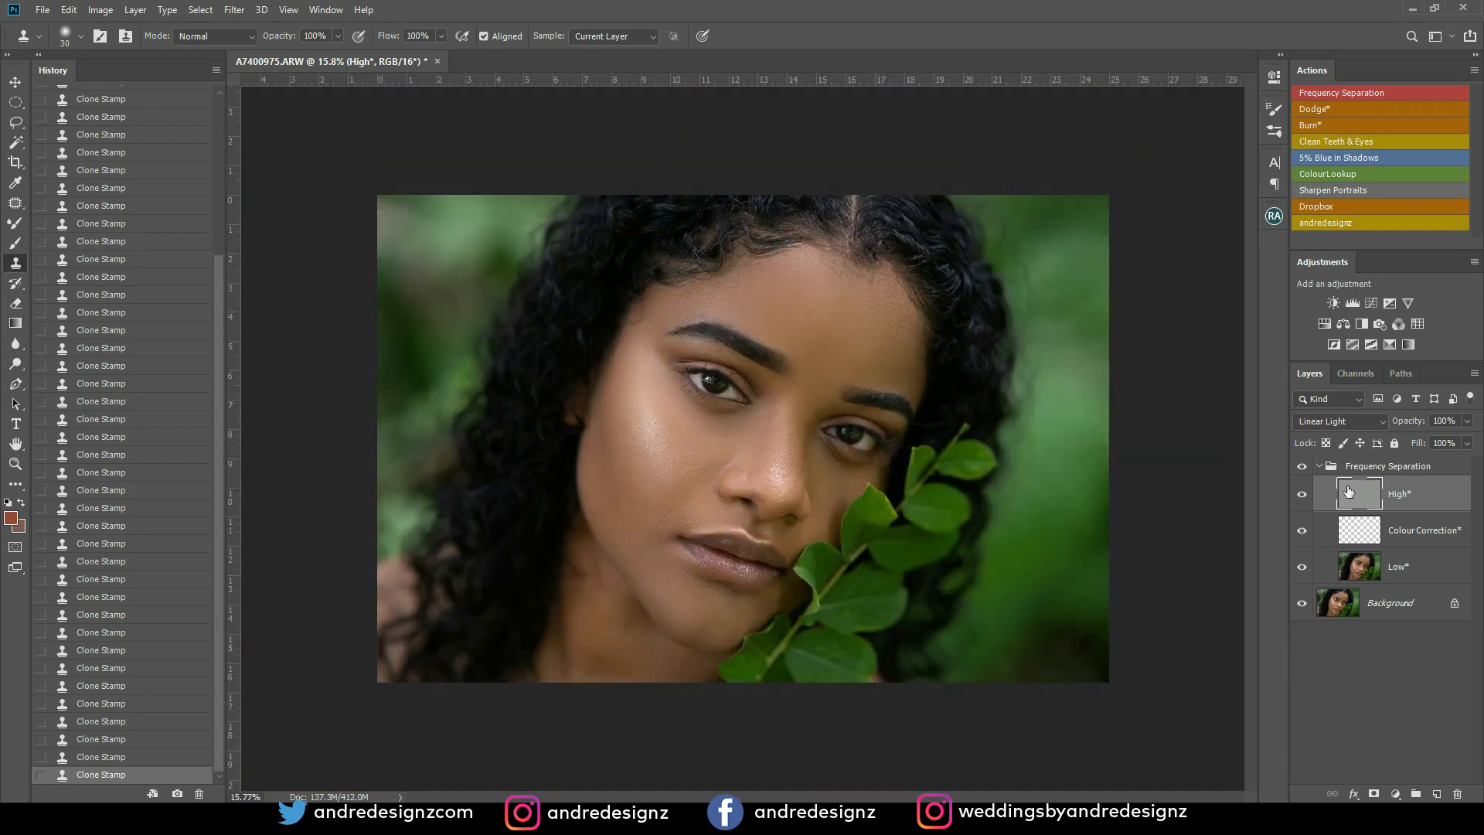
Collapse the Frequency Separation group and run the Dodge* action to add a masked dodge layer above it
click(1320, 468)
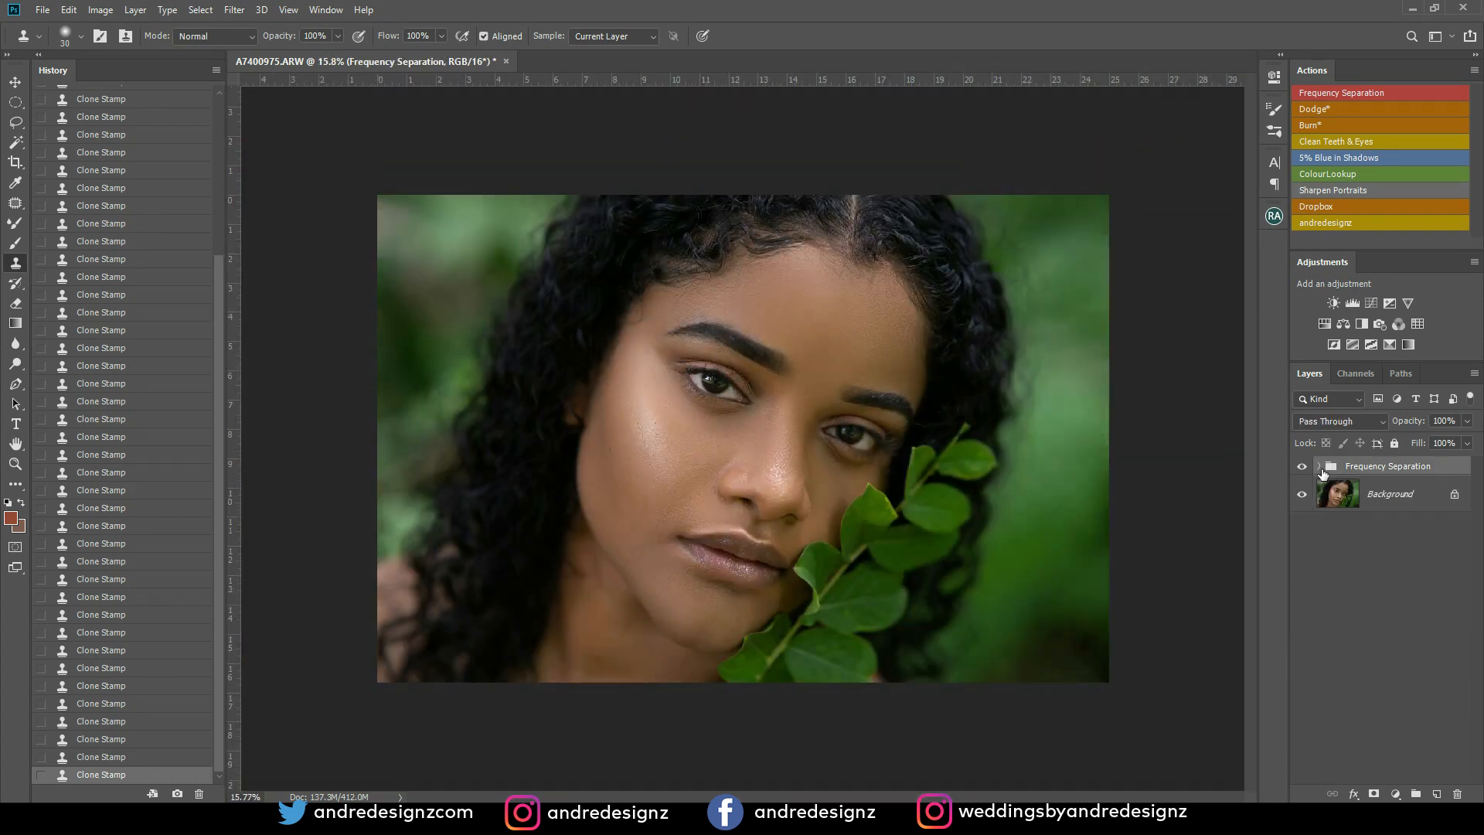
click(1327, 108)
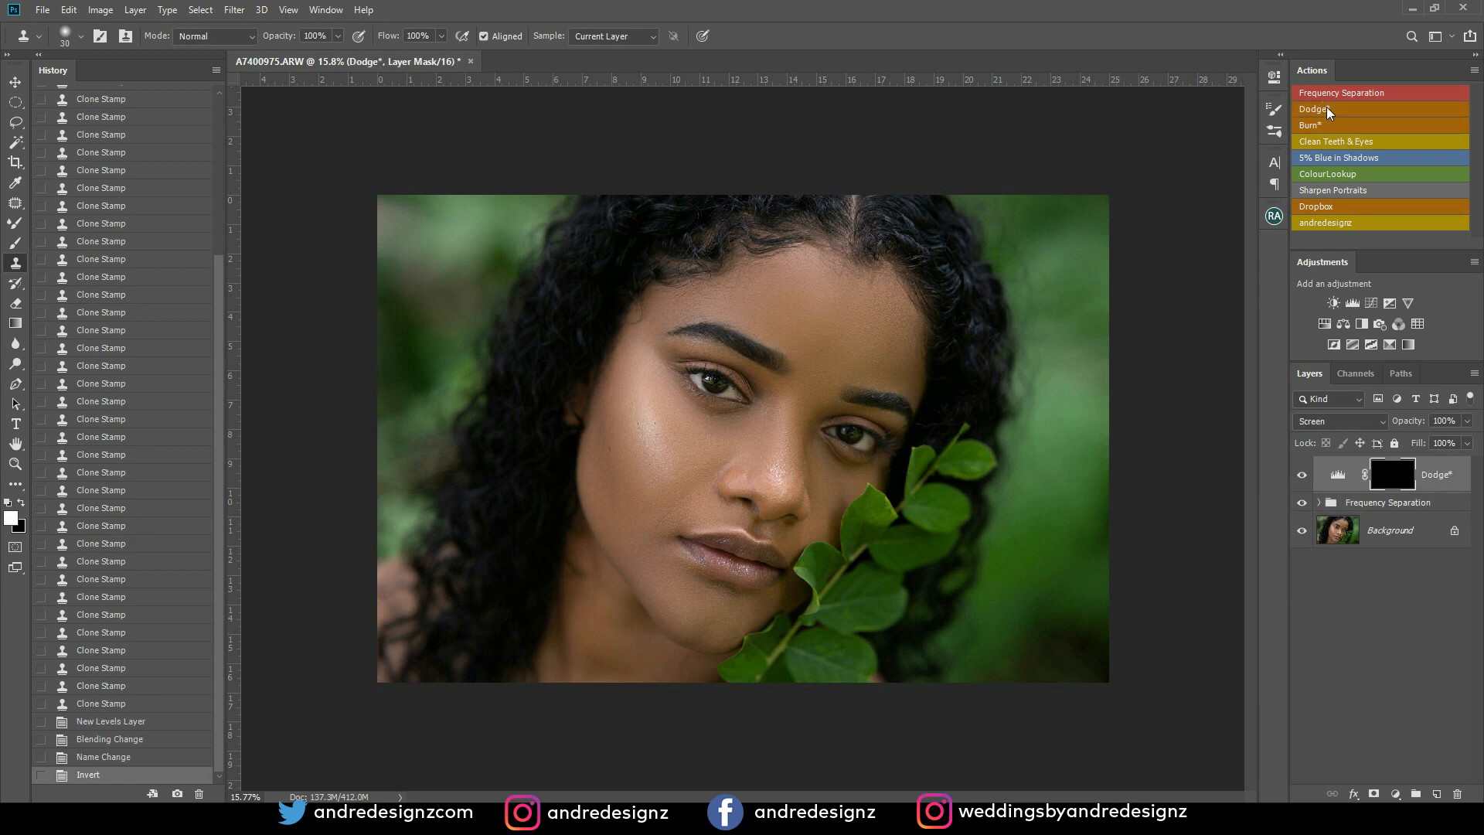
scroll(734, 367, up, 2)
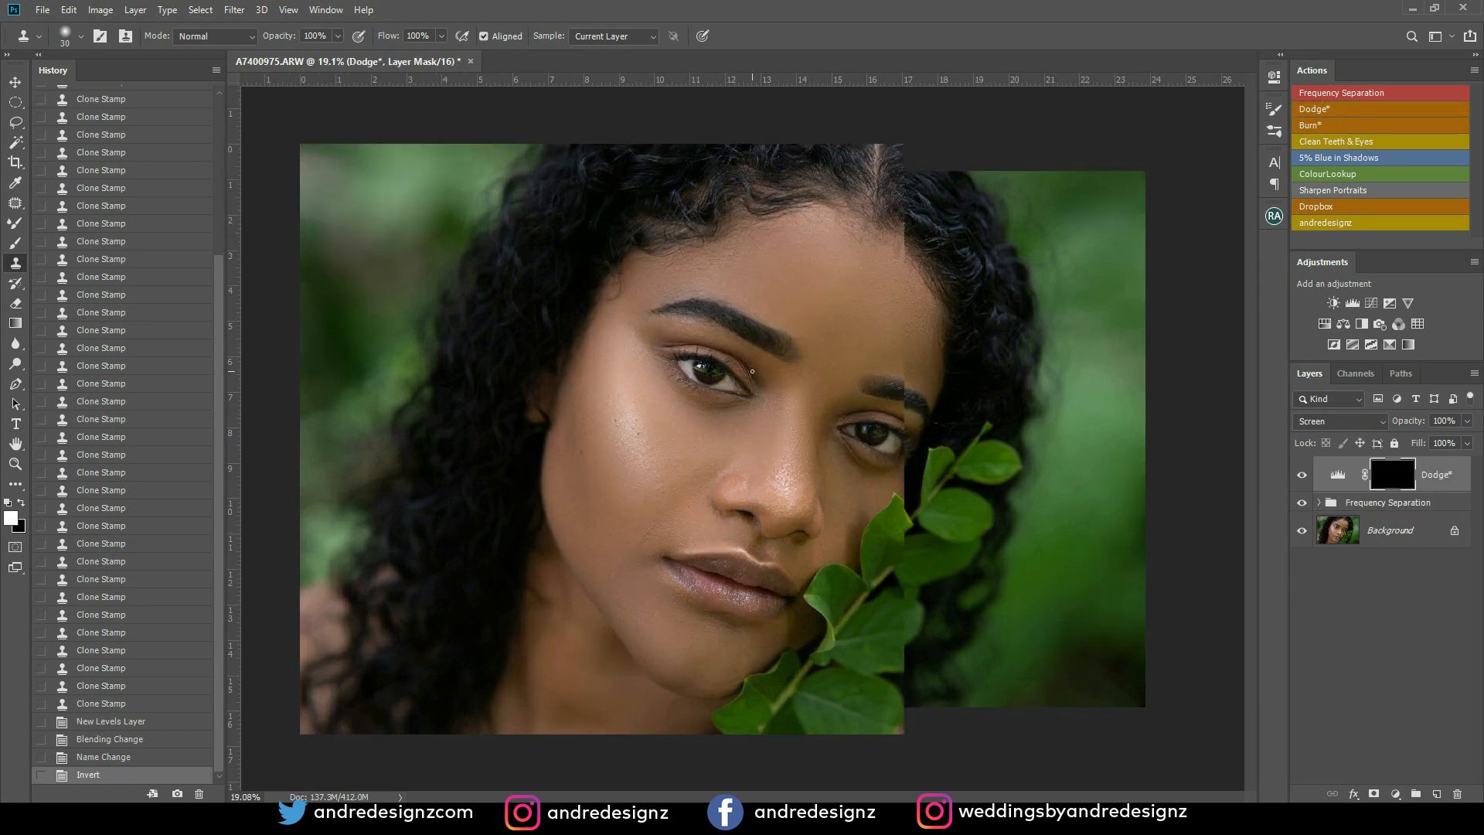
Dodge the bridge and tip of the nose on the Dodge* mask with a 200 px brush at 1% flow
key(b)
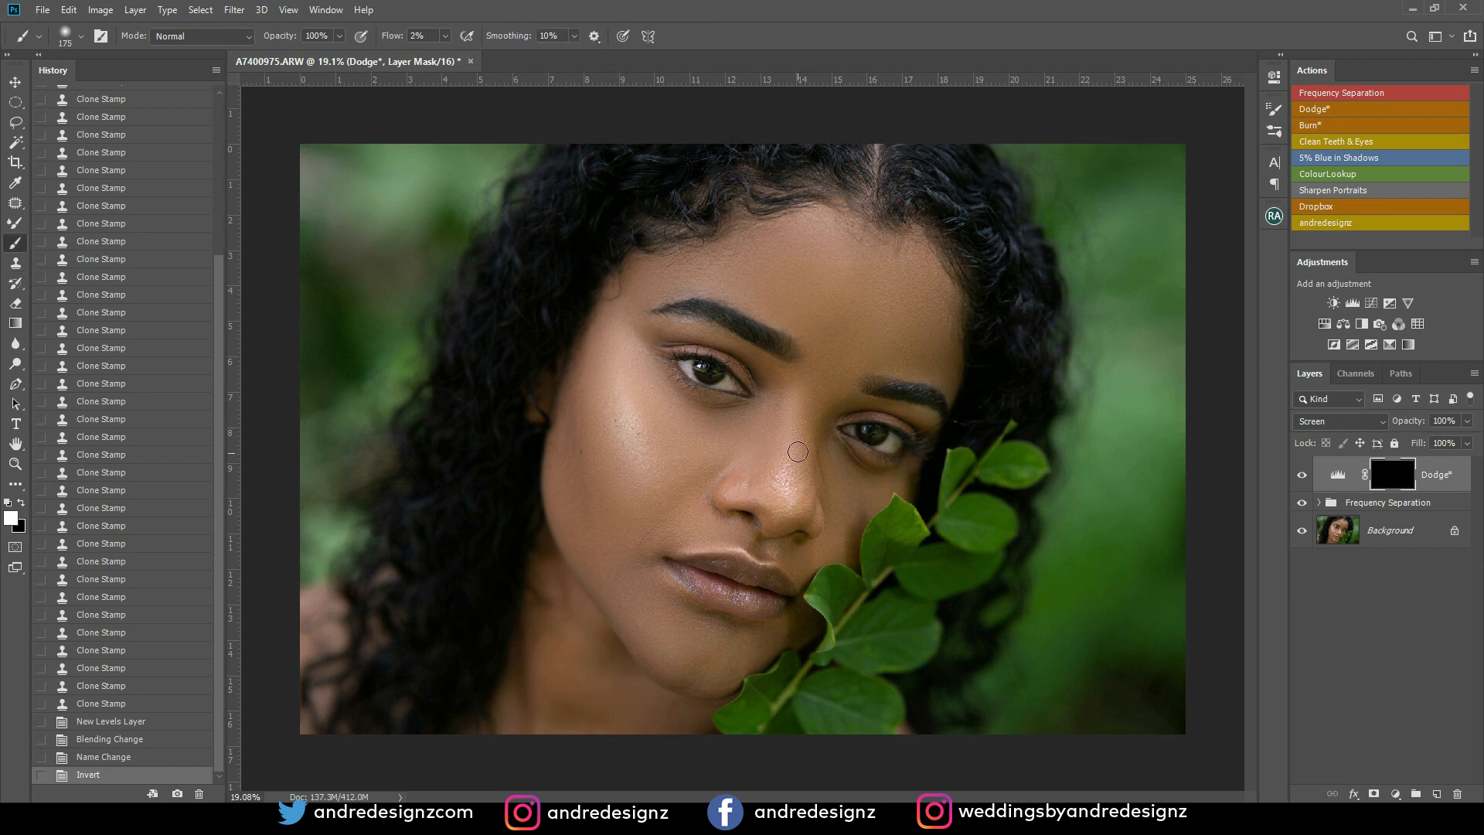
key(bracketleft)
click(446, 36)
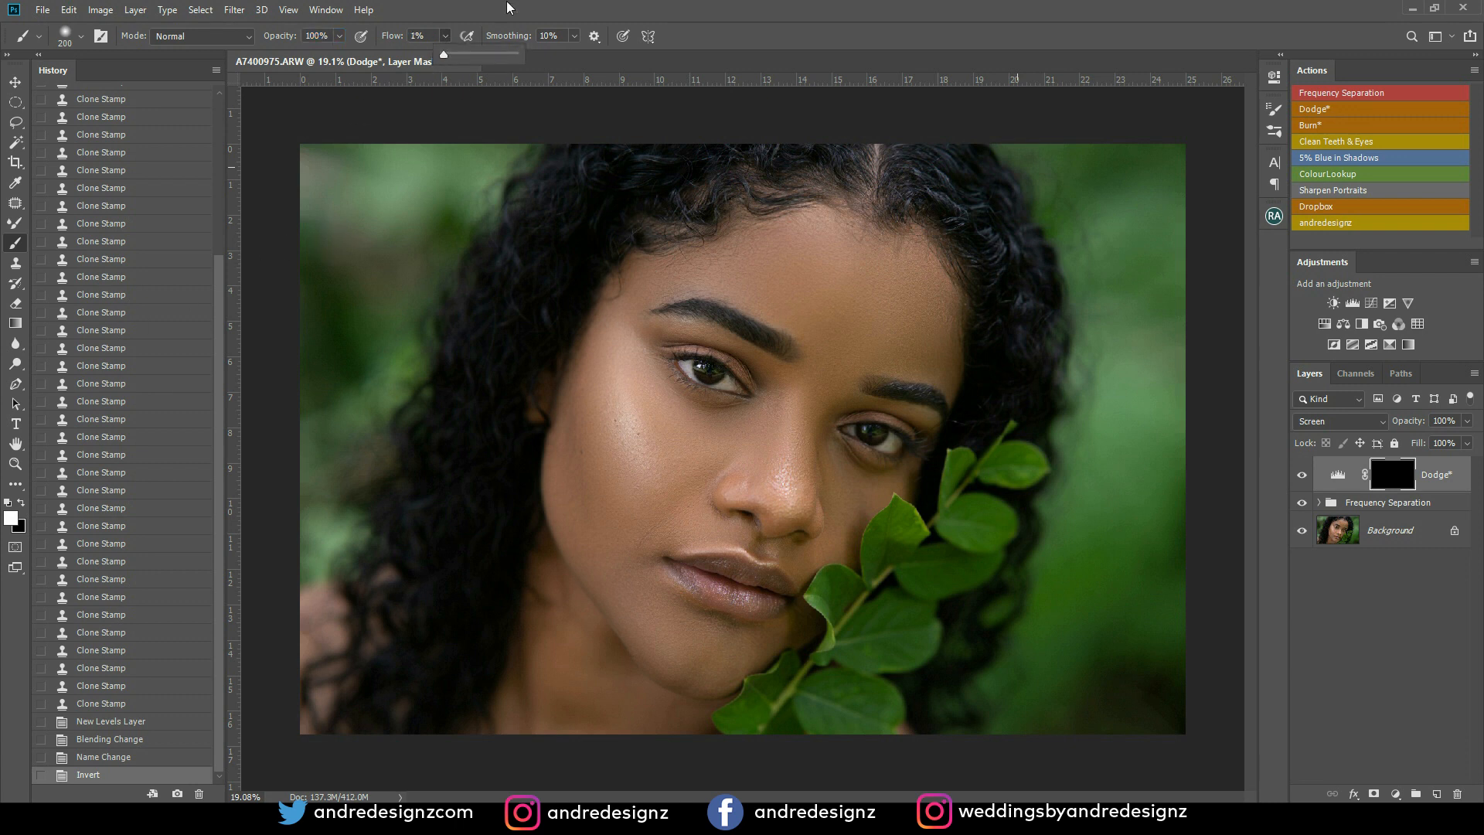
click(803, 401)
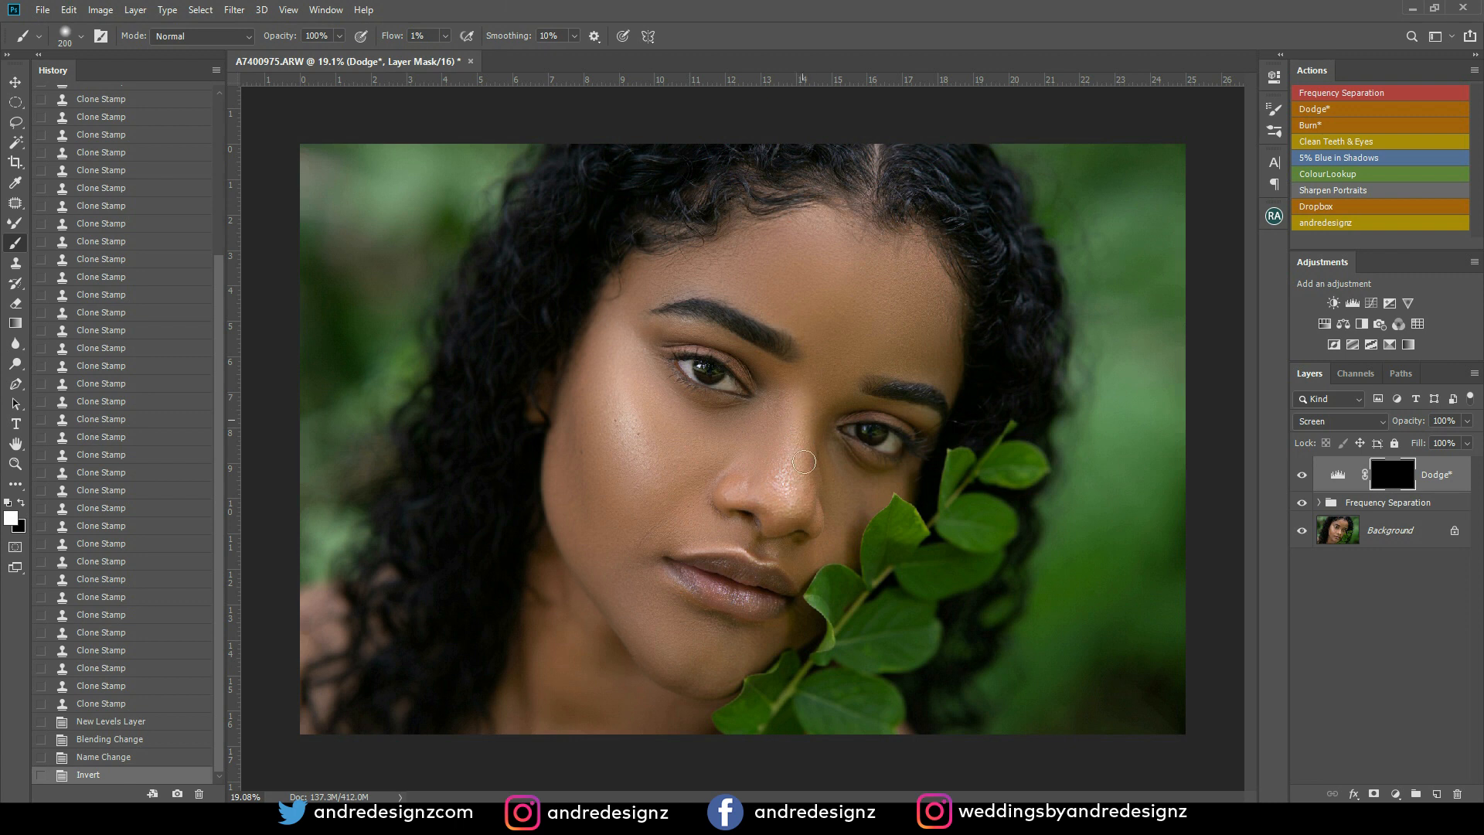
mouse_move(800, 458)
mouse_down()
mouse_move(803, 439)
mouse_move(795, 485)
mouse_up()
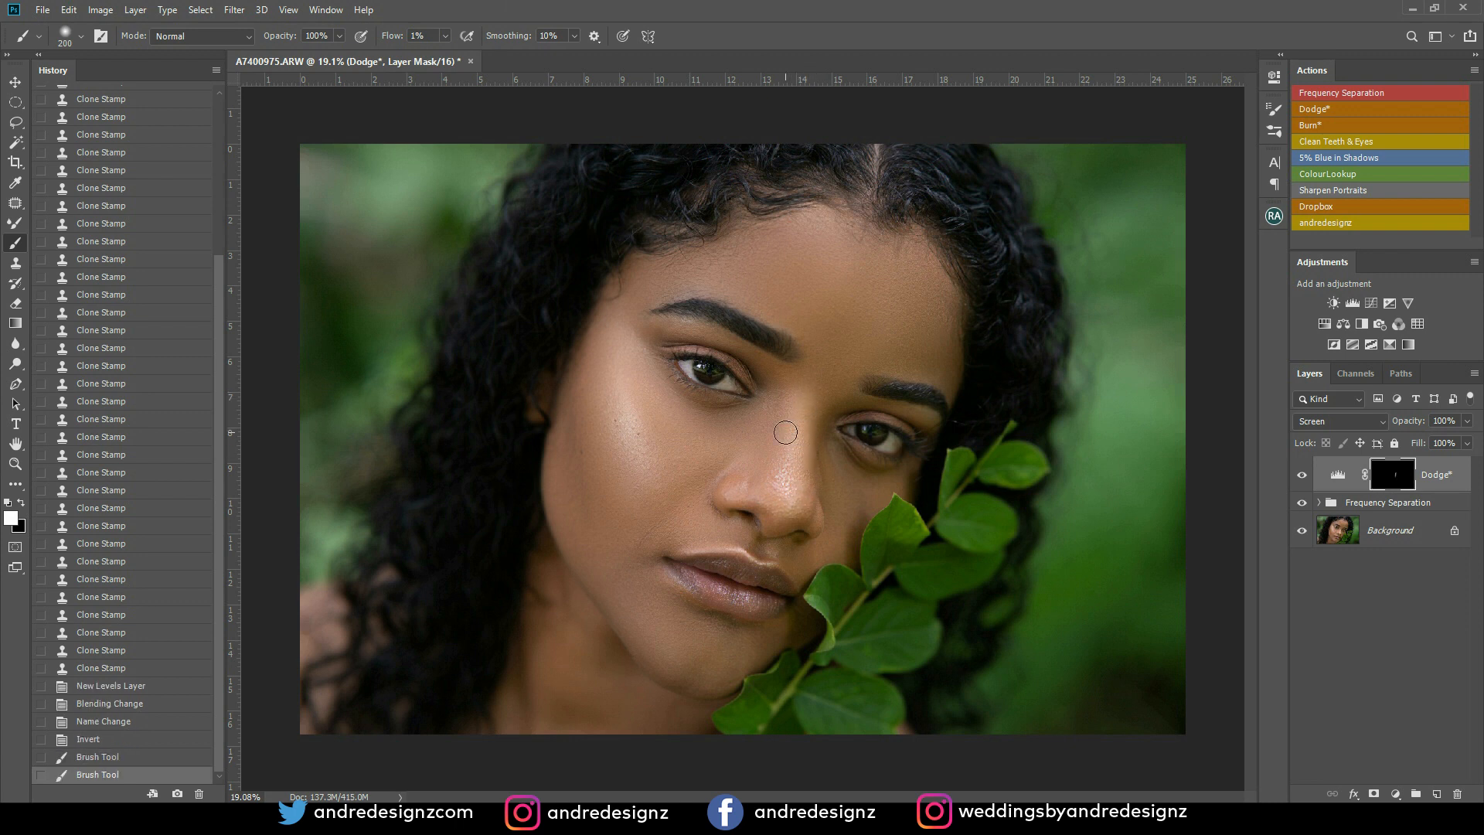
Brighten the highlight on the large cheek below the eye on the Dodge* mask with a 250 px brush
key(])
mouse_move(621, 402)
mouse_down()
mouse_move(643, 475)
mouse_move(616, 387)
mouse_move(637, 464)
mouse_up()
key(bracketleft)
key(bracketleft)
key(bracketleft)
drag(622, 401, 647, 500)
drag(630, 418, 650, 499)
mouse_move(635, 417)
mouse_down()
mouse_move(664, 463)
mouse_move(624, 512)
mouse_move(654, 528)
mouse_up()
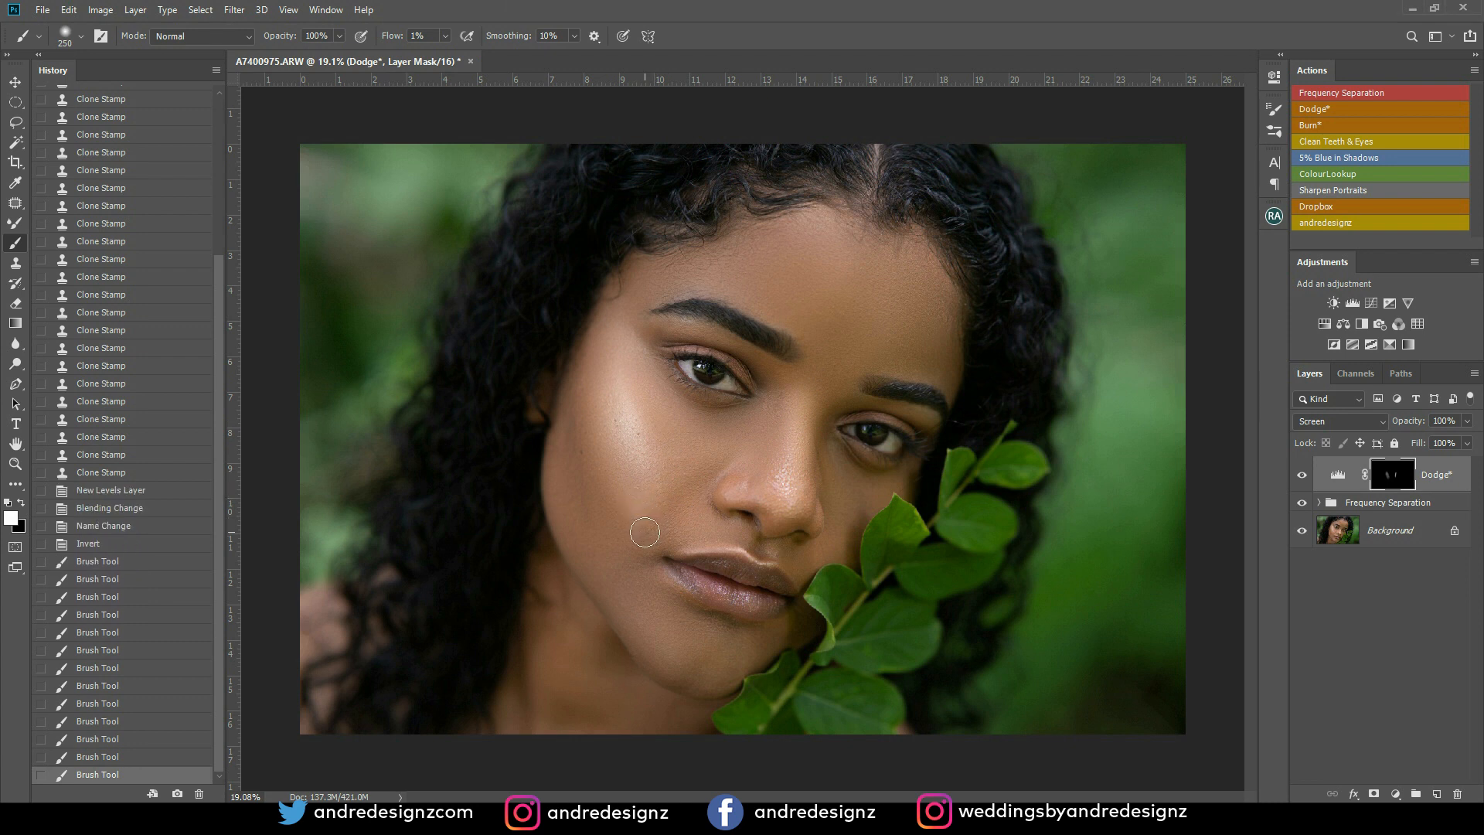
Dodge the lower cheek down towards the mouth with a larger brush, and compare the image with Dodge* hidden and shown
key(bracketright)
mouse_move(661, 495)
mouse_down()
mouse_move(678, 480)
mouse_move(667, 505)
mouse_up()
mouse_move(669, 503)
mouse_down()
mouse_move(698, 464)
mouse_move(649, 536)
mouse_move(711, 463)
mouse_move(651, 532)
mouse_move(639, 573)
mouse_up()
mouse_move(599, 452)
mouse_down()
mouse_move(639, 550)
mouse_move(607, 463)
mouse_move(646, 544)
mouse_move(607, 485)
mouse_move(646, 531)
mouse_up()
mouse_move(681, 483)
mouse_down()
mouse_move(695, 464)
mouse_move(654, 424)
mouse_move(661, 433)
mouse_up()
mouse_move(682, 486)
mouse_down()
mouse_move(642, 555)
mouse_move(650, 525)
mouse_move(642, 556)
mouse_up()
mouse_move(641, 557)
mouse_down()
mouse_move(629, 537)
mouse_move(657, 568)
mouse_up()
mouse_move(657, 568)
mouse_down()
mouse_move(604, 539)
mouse_move(628, 575)
mouse_move(657, 472)
mouse_move(665, 496)
mouse_move(633, 474)
mouse_up()
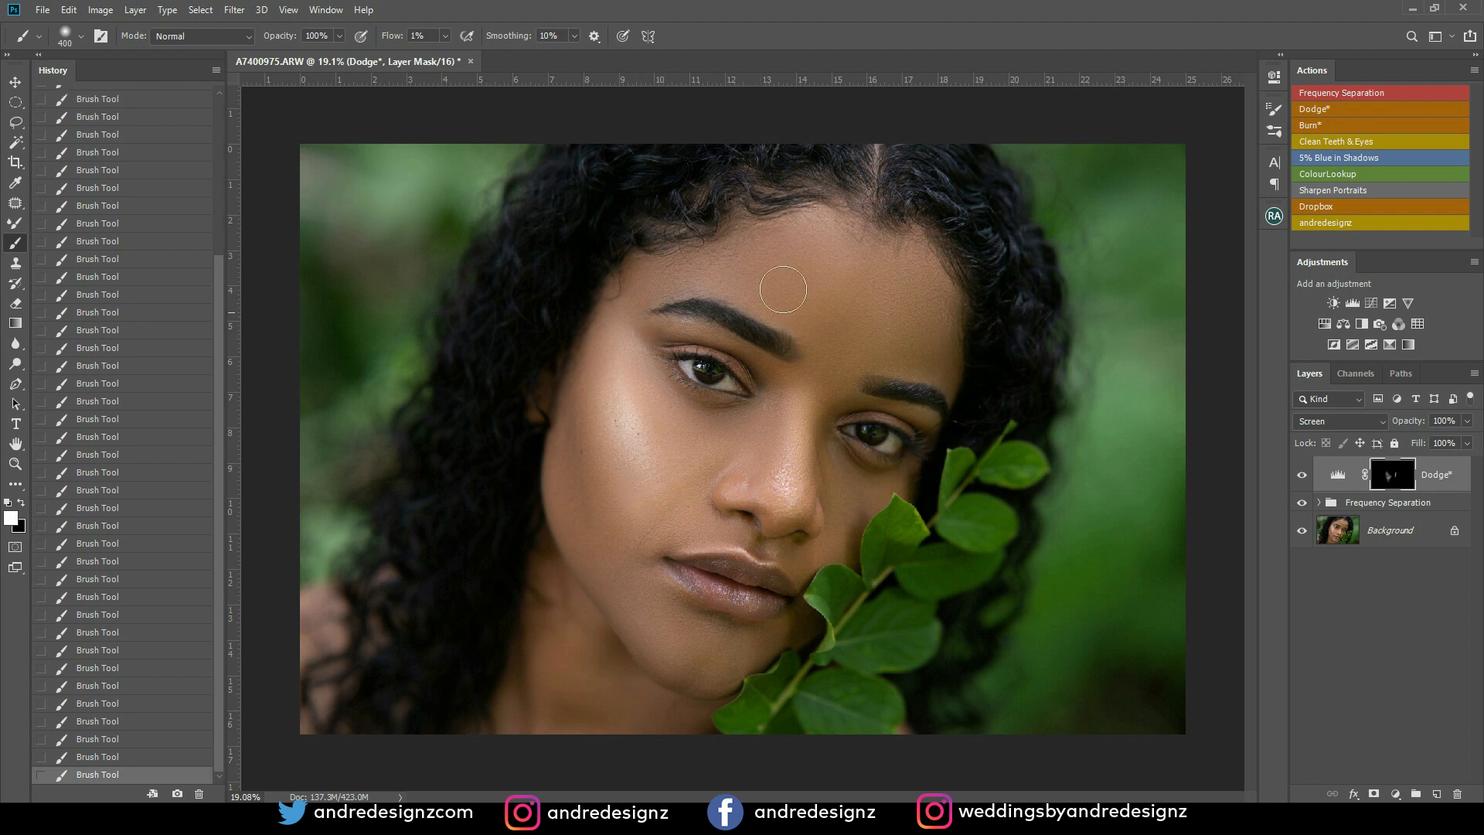
click(1302, 477)
click(1302, 477)
Dodge the under-eye area beside the nose and the outer eye area with a 250 px brush, then compare Dodge* off and on
key(bracketleft)
key(bracketleft)
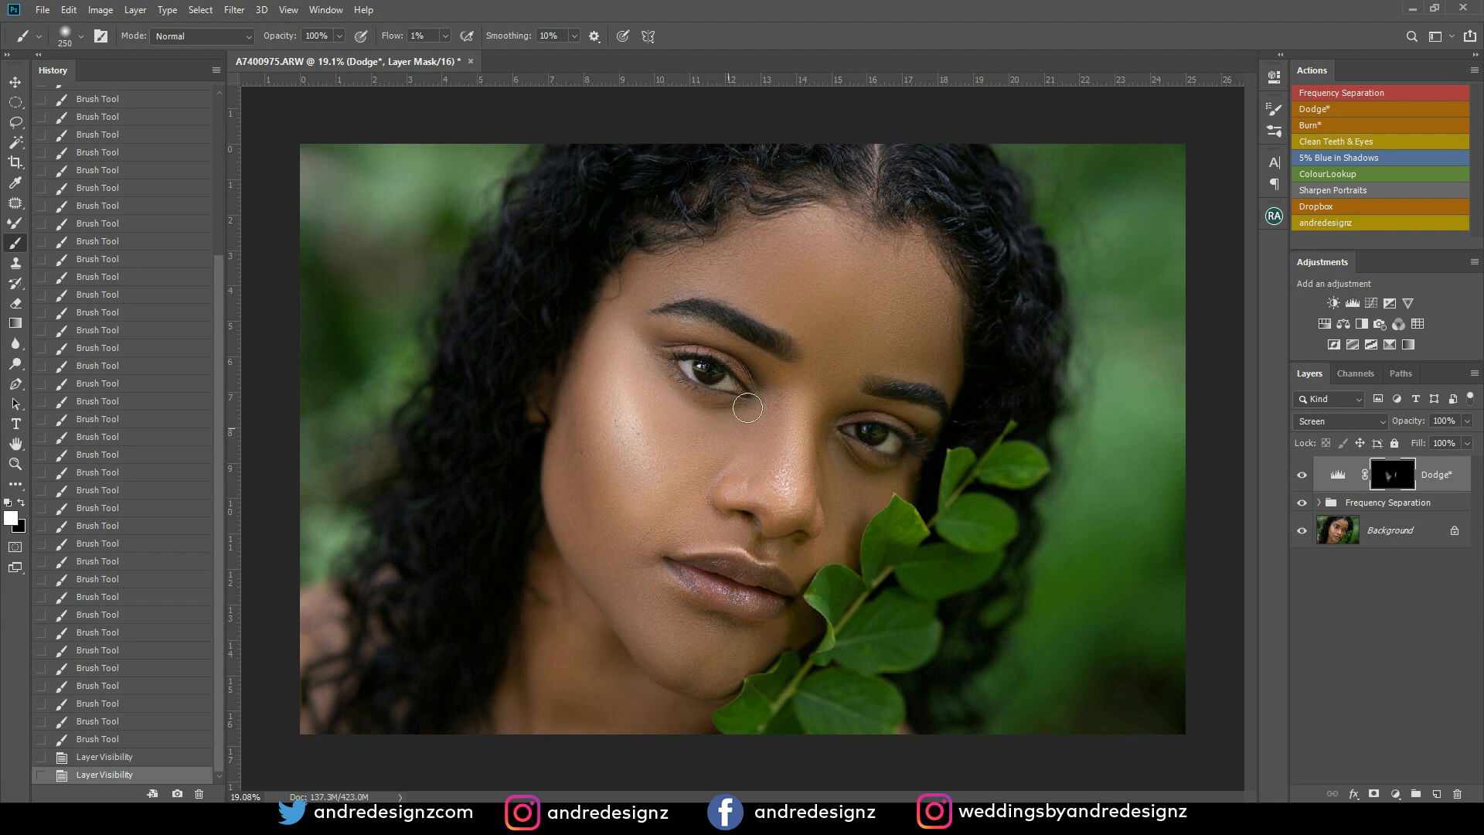
mouse_move(690, 434)
mouse_down()
mouse_move(695, 395)
mouse_move(651, 360)
mouse_move(739, 421)
mouse_up()
mouse_move(738, 423)
mouse_down()
mouse_move(668, 428)
mouse_move(648, 399)
mouse_move(695, 447)
mouse_move(639, 371)
mouse_move(663, 443)
mouse_move(730, 423)
mouse_up()
mouse_move(730, 422)
mouse_down()
mouse_move(721, 445)
mouse_move(663, 434)
mouse_move(641, 346)
mouse_up()
click(1303, 474)
click(1303, 476)
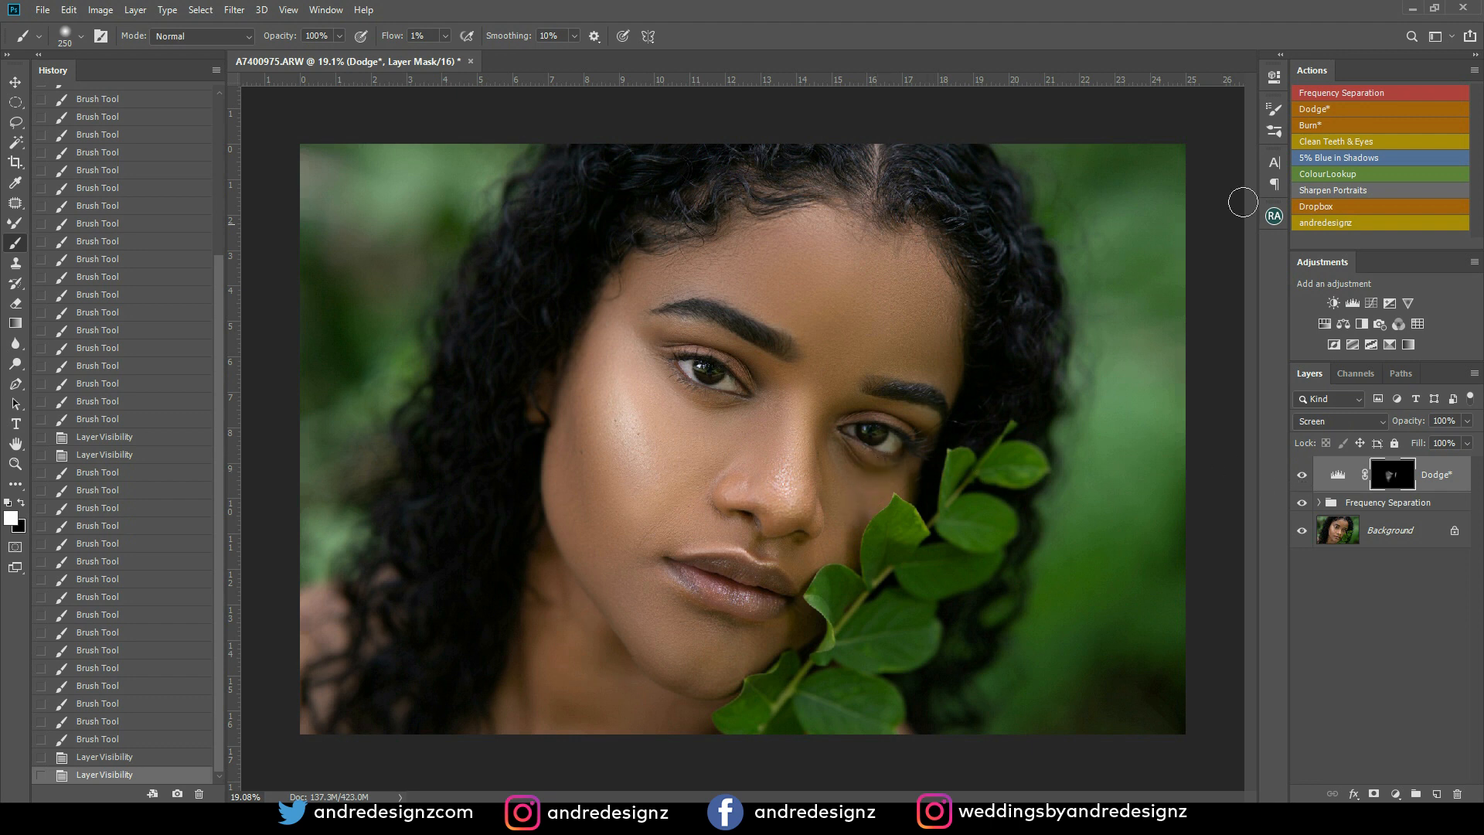
Run the Dodge* action for a second dodge layer and brighten the cheek between the nose and the leaves
click(1319, 109)
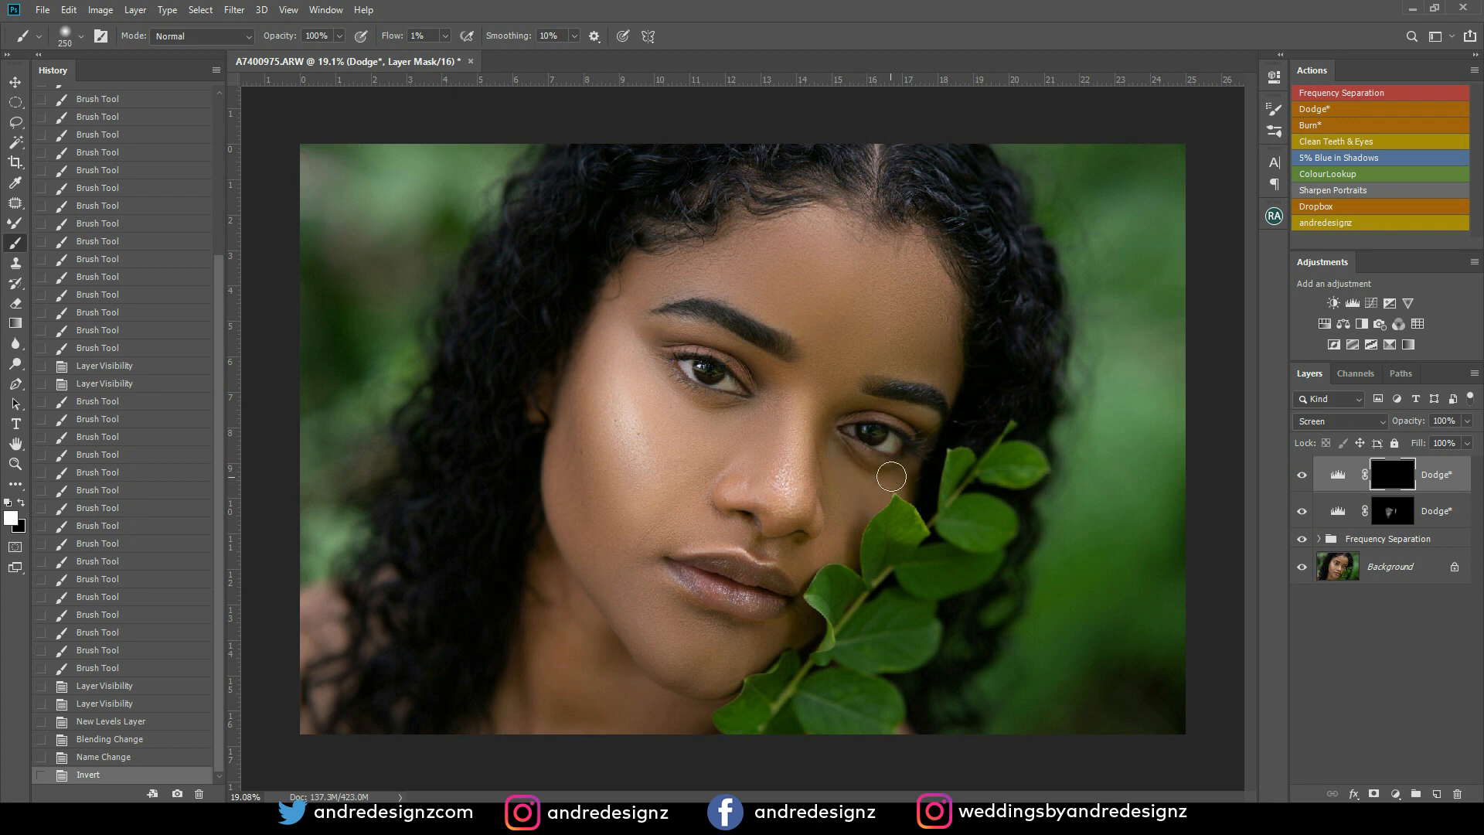
drag(836, 442, 861, 475)
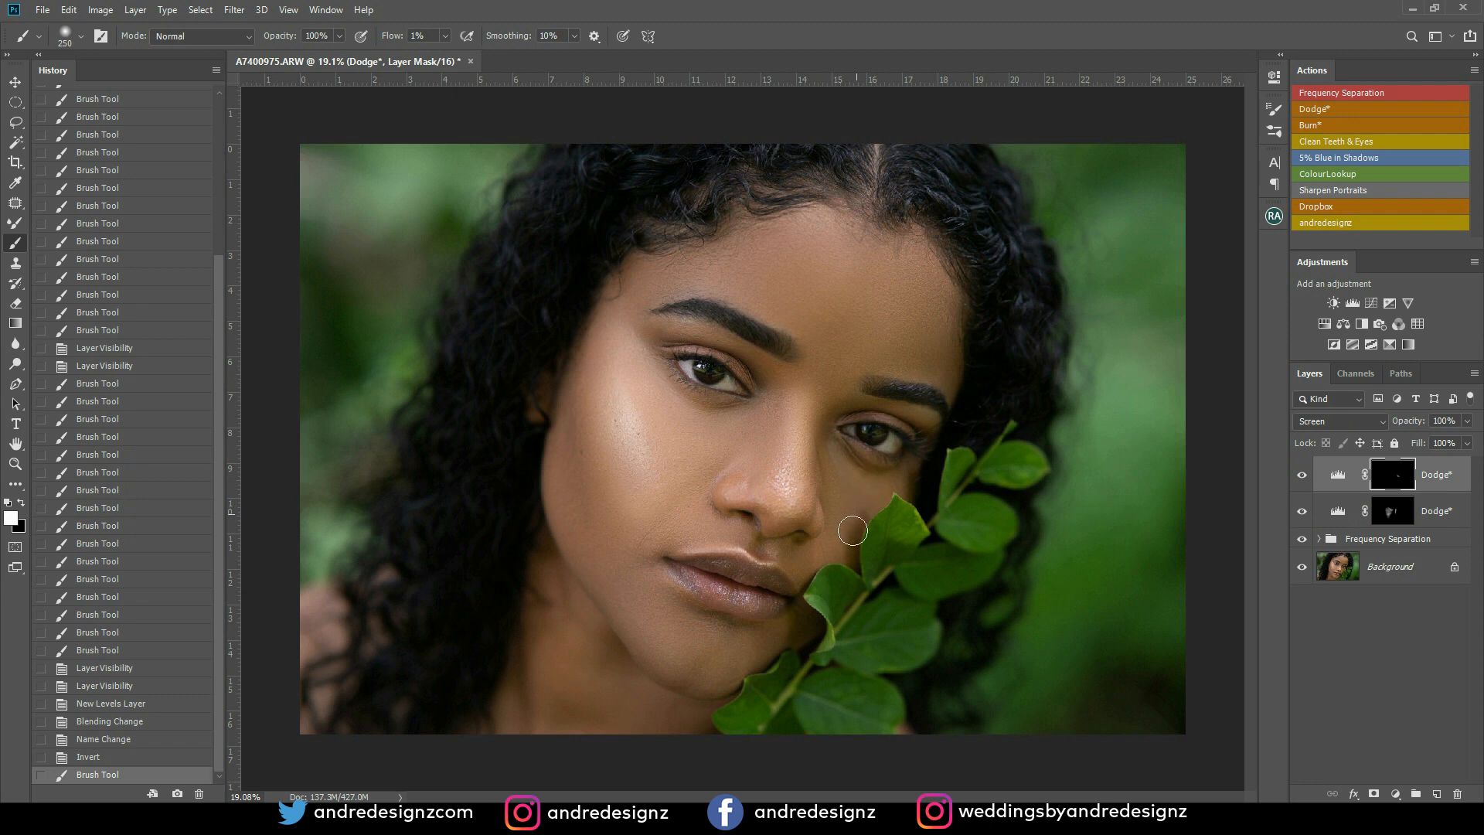
mouse_move(852, 536)
mouse_down()
mouse_move(868, 491)
mouse_move(840, 478)
mouse_up()
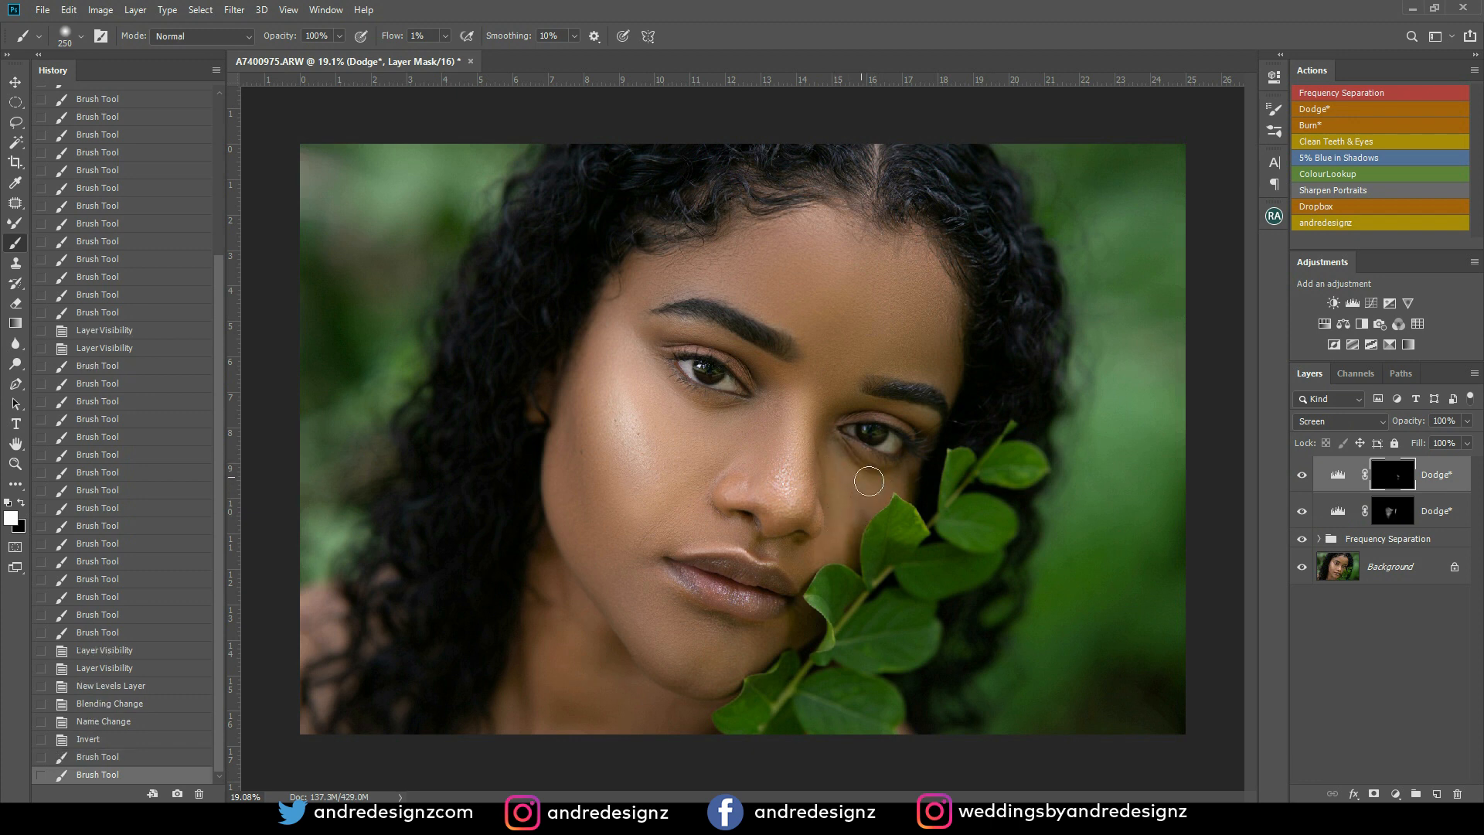
mouse_move(844, 462)
mouse_down()
mouse_move(897, 479)
mouse_move(881, 480)
mouse_up()
mouse_move(873, 487)
mouse_down()
mouse_move(846, 499)
mouse_move(885, 497)
mouse_up()
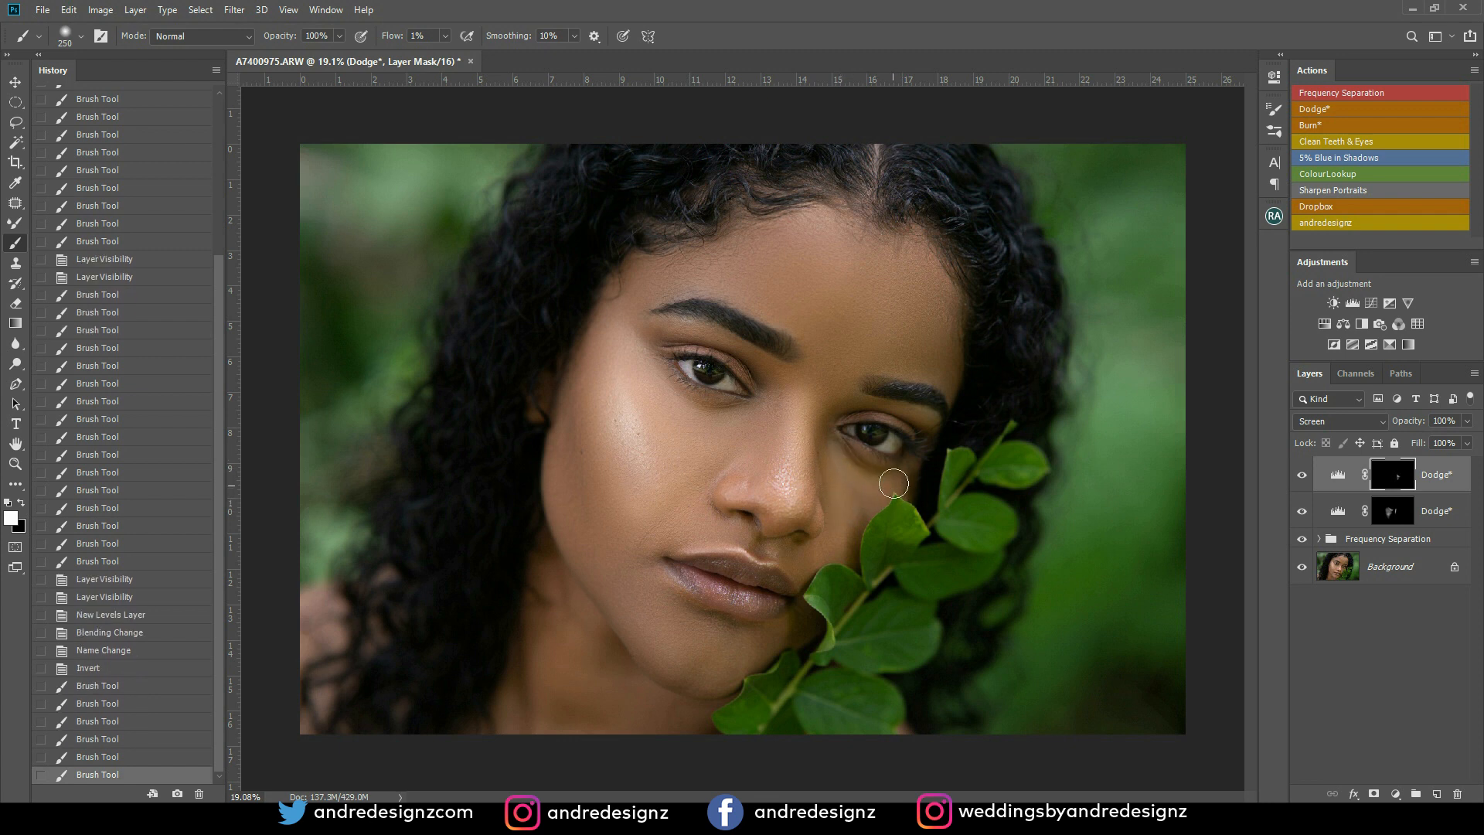
Smooth the tones under the eye near the leaves on Low* with a 150 px Mixer Brush, and compare before and after
scroll(889, 463, up, 5)
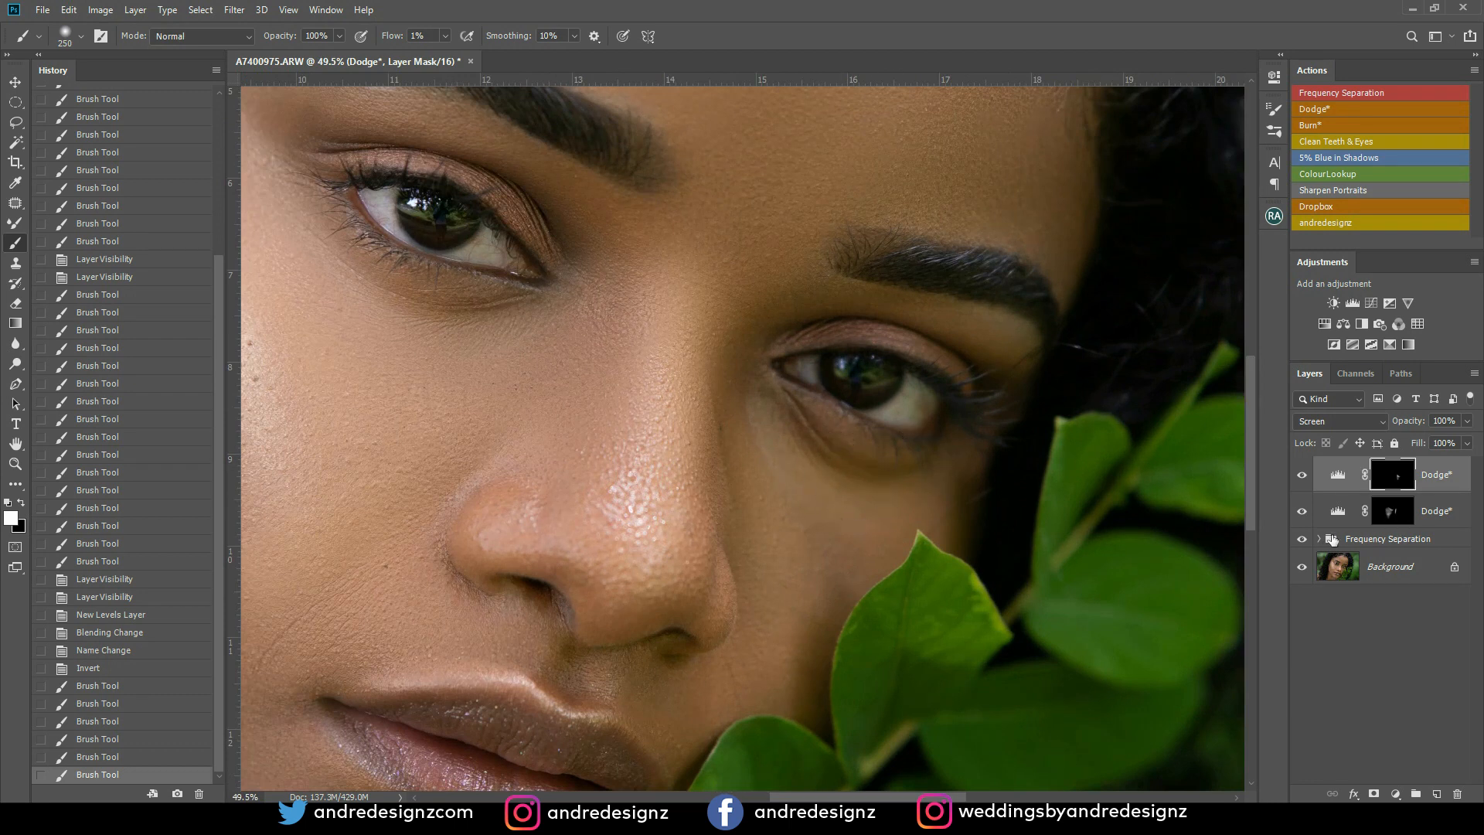
click(1323, 541)
click(1321, 540)
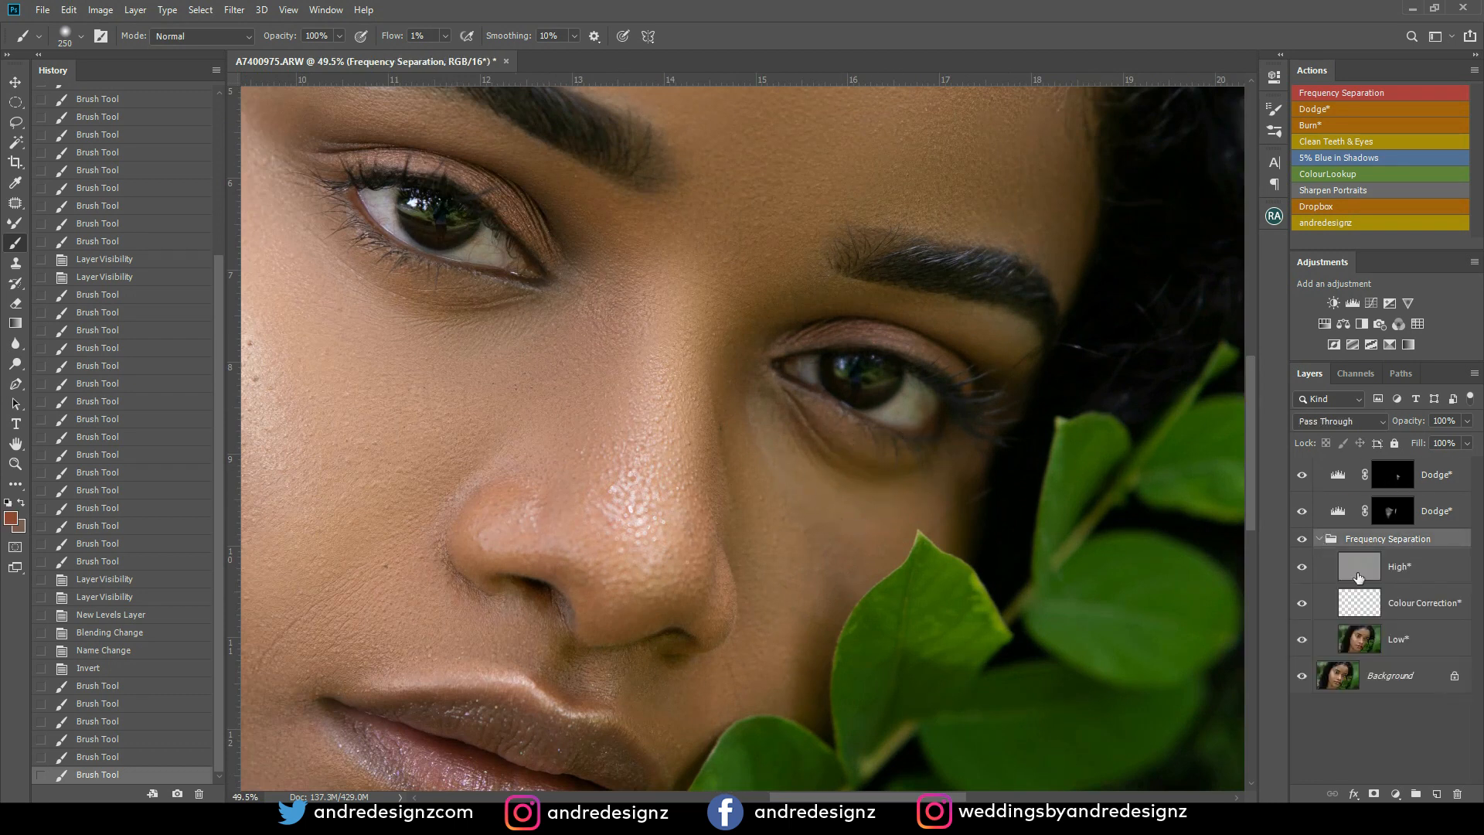
click(1399, 640)
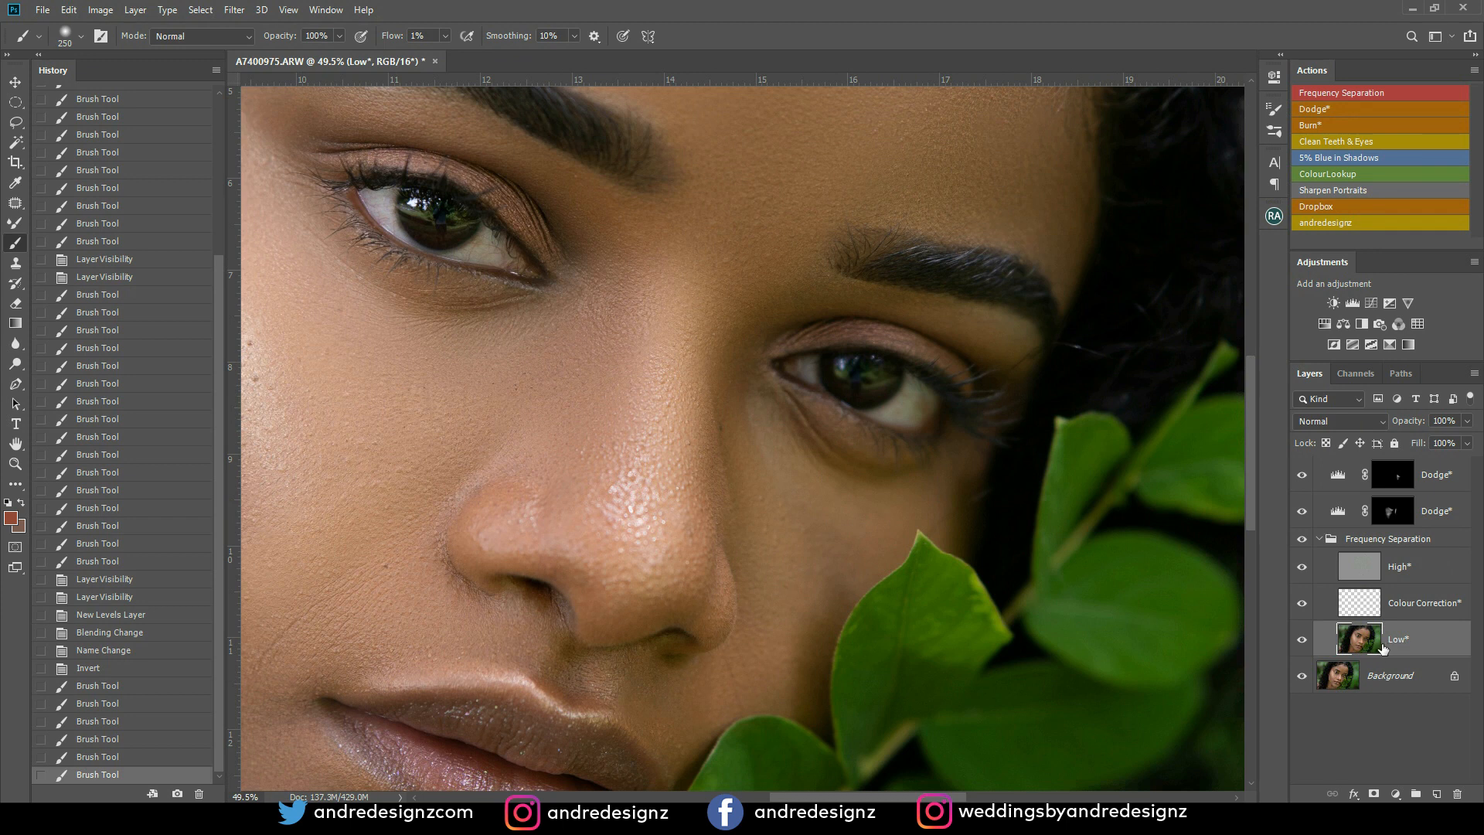
key(shift+b)
mouse_move(878, 464)
mouse_down()
mouse_move(846, 486)
mouse_move(850, 456)
mouse_move(834, 487)
mouse_move(839, 453)
mouse_move(803, 466)
mouse_move(816, 442)
mouse_move(795, 459)
mouse_move(789, 429)
mouse_move(773, 435)
mouse_move(786, 425)
mouse_move(815, 478)
mouse_move(877, 461)
mouse_move(870, 500)
mouse_move(881, 485)
mouse_move(848, 526)
mouse_move(798, 433)
mouse_move(781, 467)
mouse_move(772, 433)
mouse_move(871, 493)
mouse_move(871, 478)
mouse_move(874, 522)
mouse_move(863, 510)
mouse_move(840, 548)
mouse_move(832, 490)
mouse_move(796, 431)
mouse_move(811, 468)
mouse_move(768, 433)
mouse_move(775, 500)
mouse_move(801, 524)
mouse_move(752, 375)
mouse_move(775, 516)
mouse_move(911, 484)
mouse_move(885, 525)
mouse_move(802, 432)
mouse_move(805, 479)
mouse_move(799, 468)
mouse_move(795, 497)
mouse_move(780, 492)
mouse_move(780, 571)
mouse_move(762, 422)
mouse_move(834, 500)
mouse_move(844, 469)
mouse_move(891, 484)
mouse_move(798, 440)
mouse_move(788, 494)
mouse_up()
key(bracketleft)
key(bracketleft)
key(bracketleft)
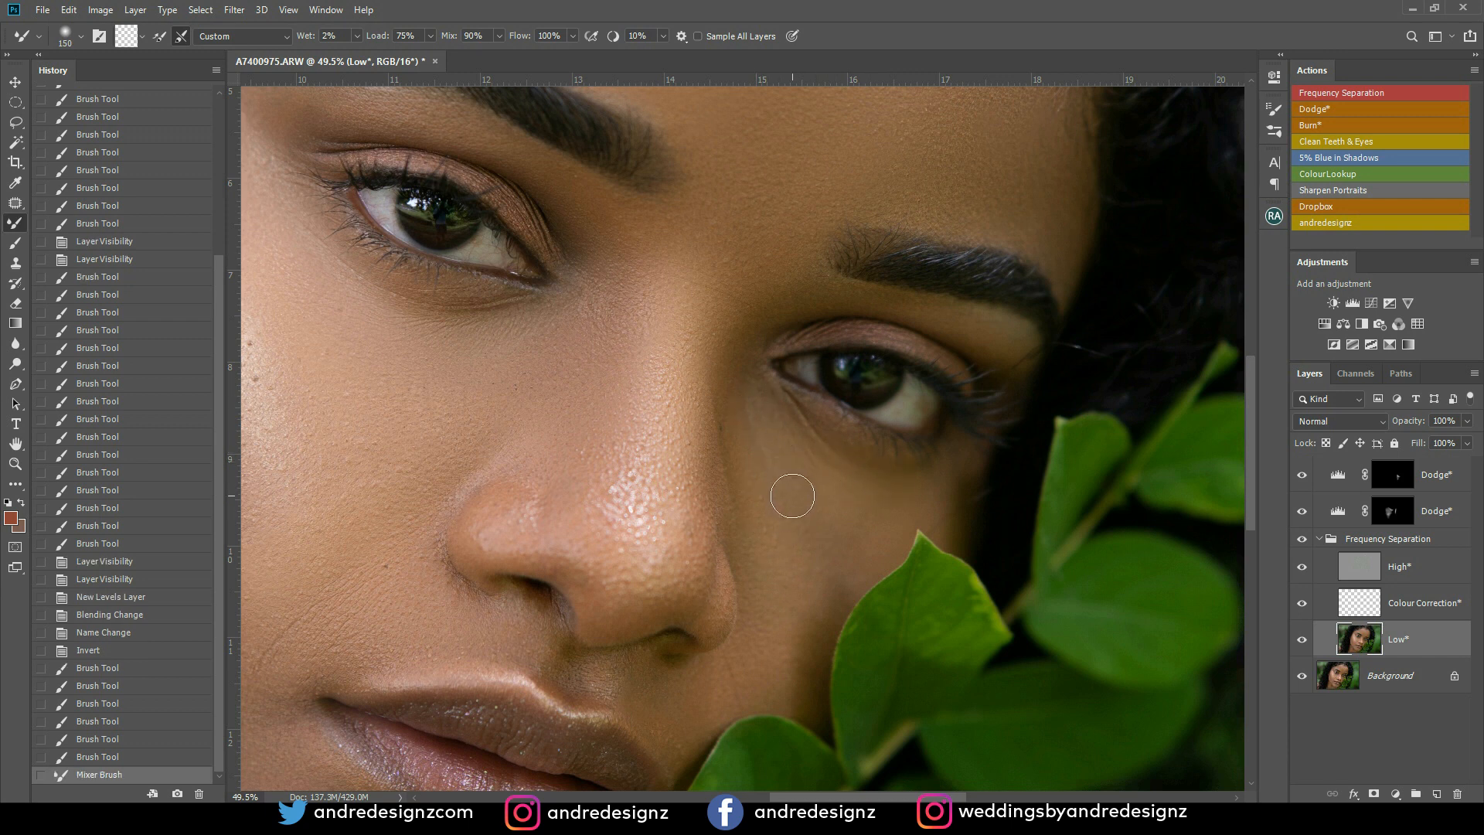
click(135, 757)
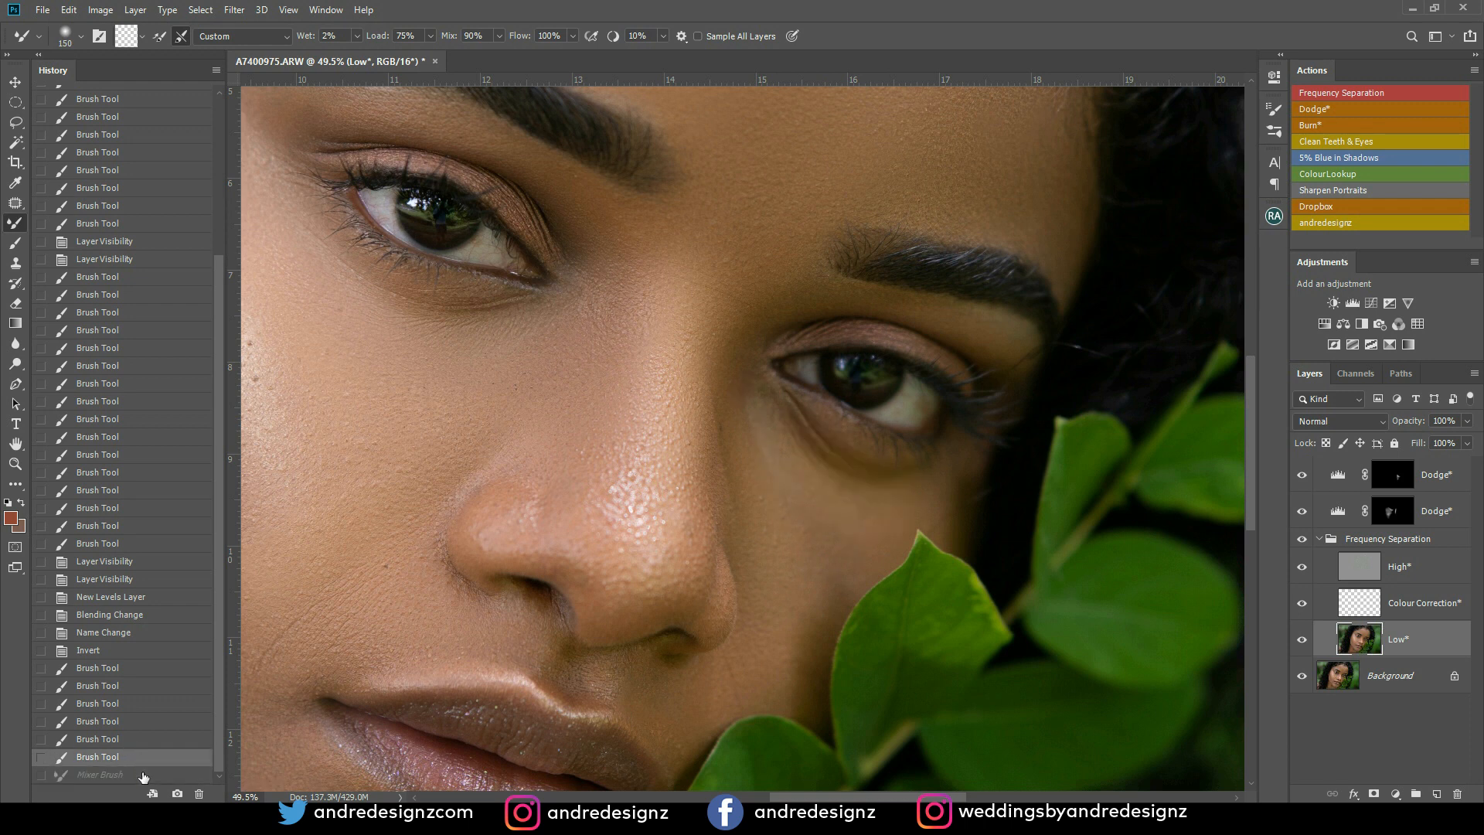
click(146, 776)
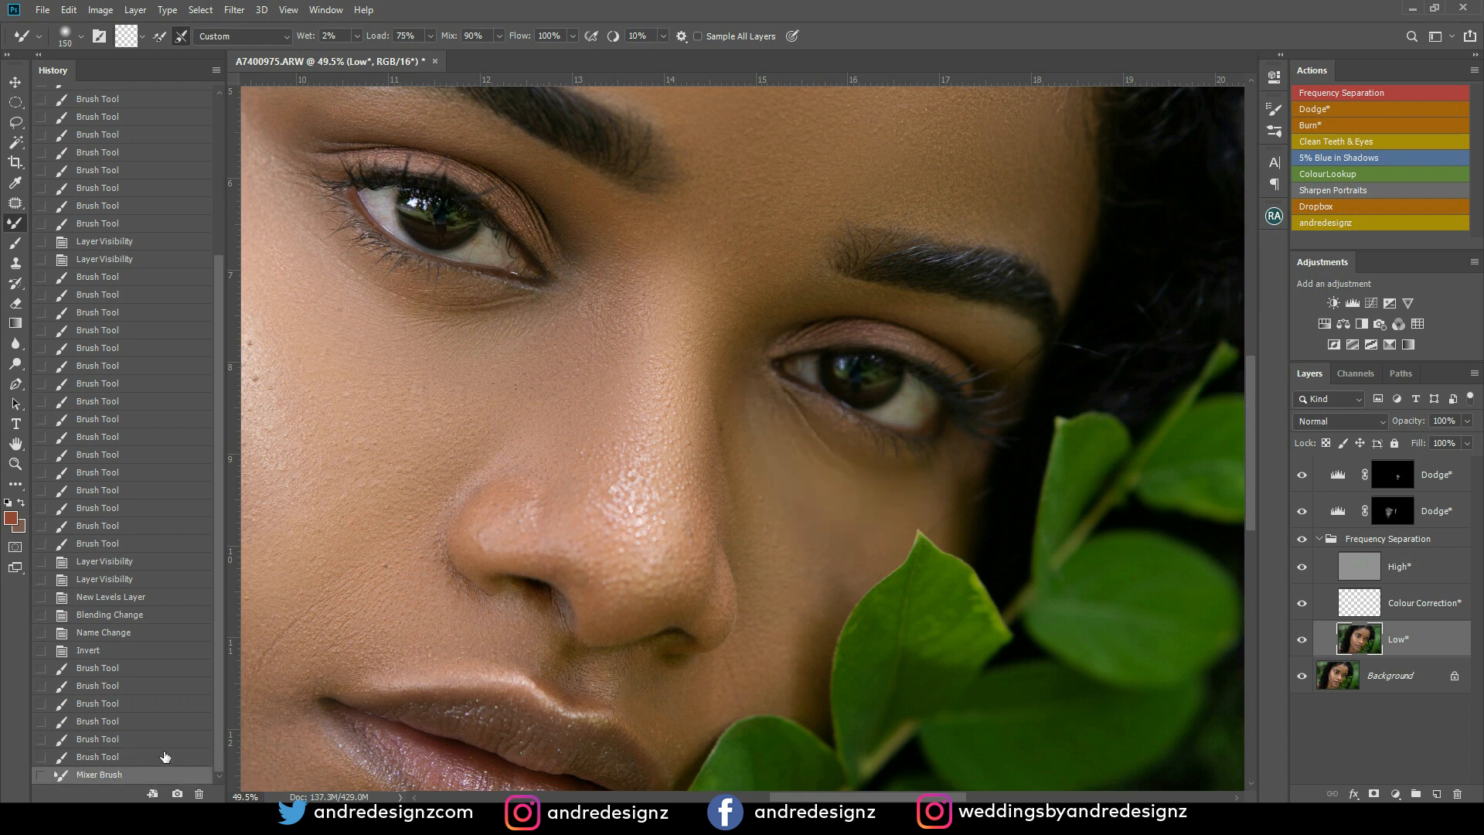
Dodge under and above the eye near the leaves on the upper Dodge* mask with a 125 px brush
click(1393, 476)
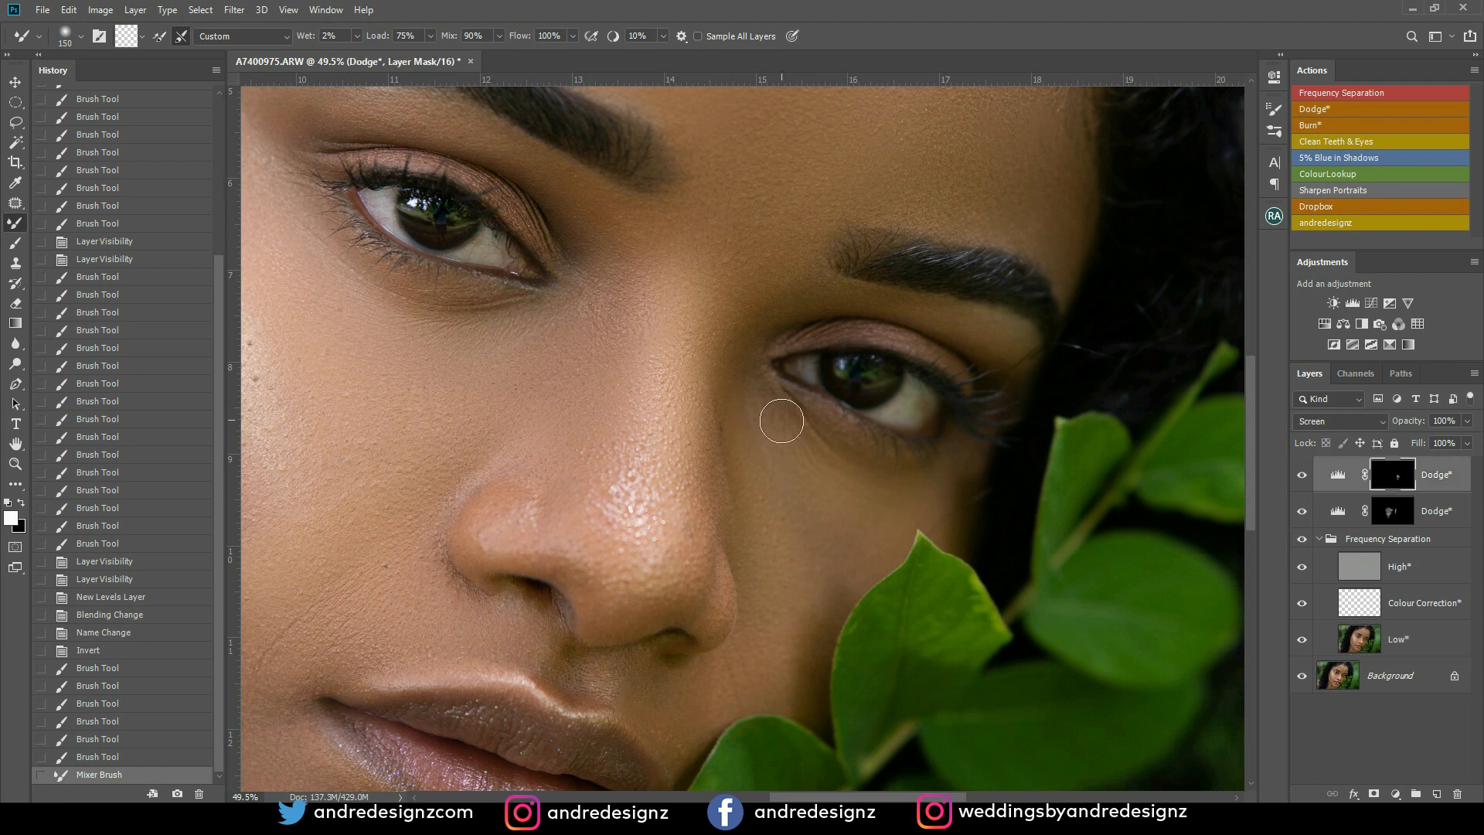
key(b)
key(bracketleft)
key(bracketleft)
key(bracketleft)
key(bracketleft)
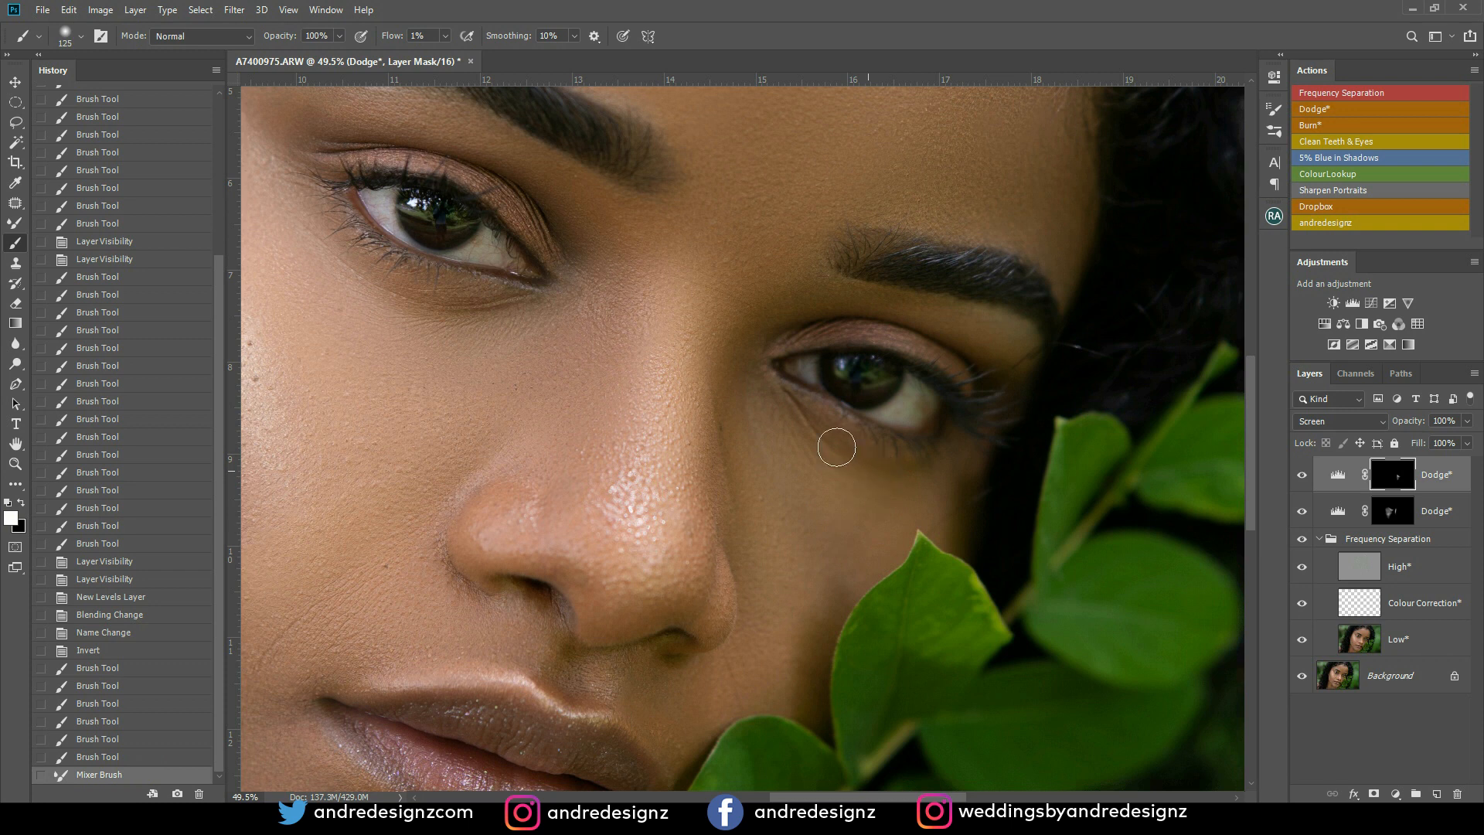
mouse_move(873, 460)
mouse_down()
mouse_move(911, 497)
mouse_move(811, 537)
mouse_up()
drag(804, 510, 787, 473)
mouse_move(780, 456)
mouse_down()
mouse_move(752, 395)
mouse_move(760, 337)
mouse_move(764, 406)
mouse_up()
mouse_move(915, 304)
mouse_down()
mouse_move(946, 299)
mouse_move(1005, 330)
mouse_up()
scroll(705, 263, down, 5)
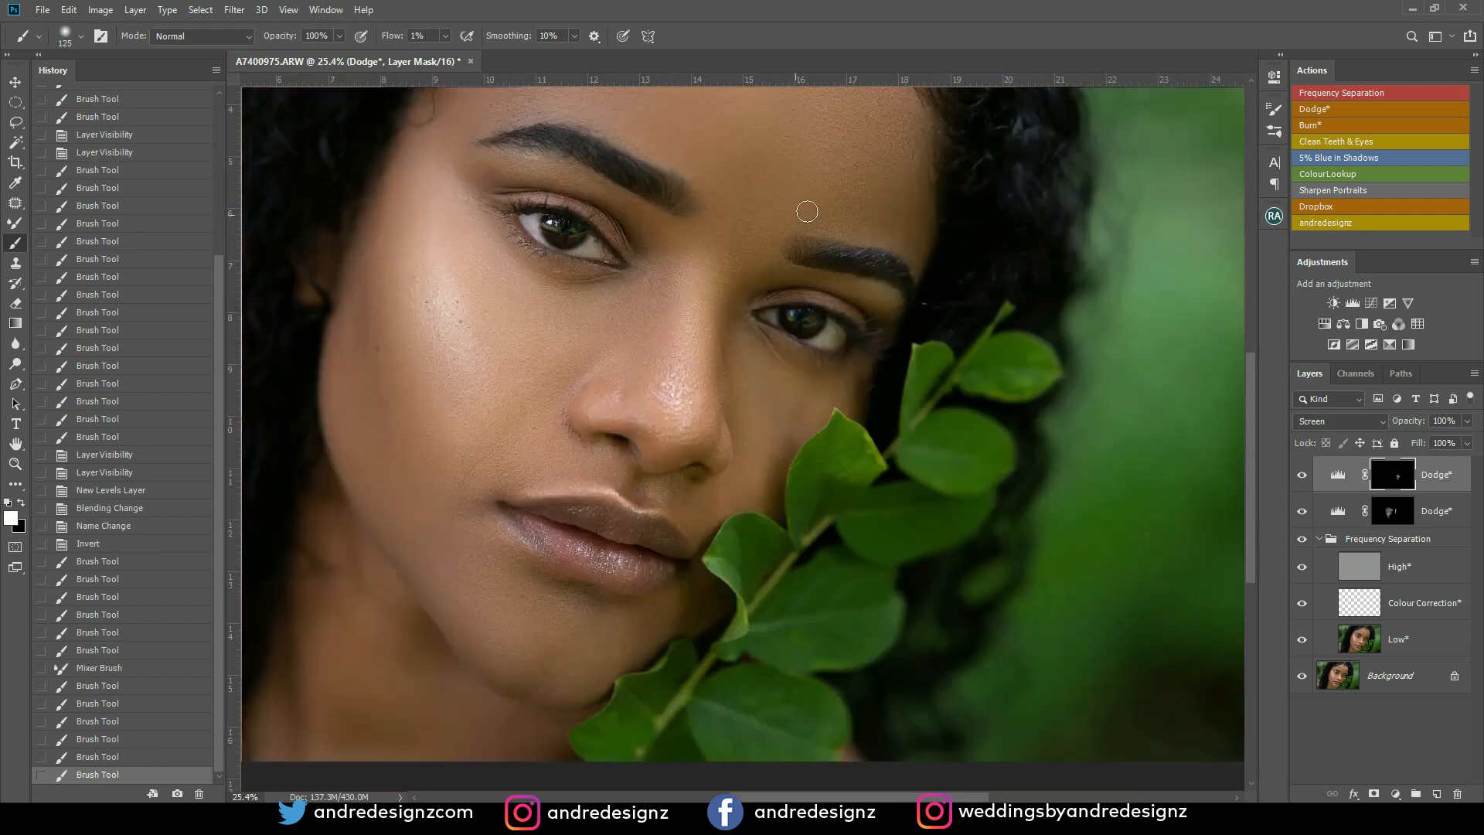
scroll(811, 219, down, 1)
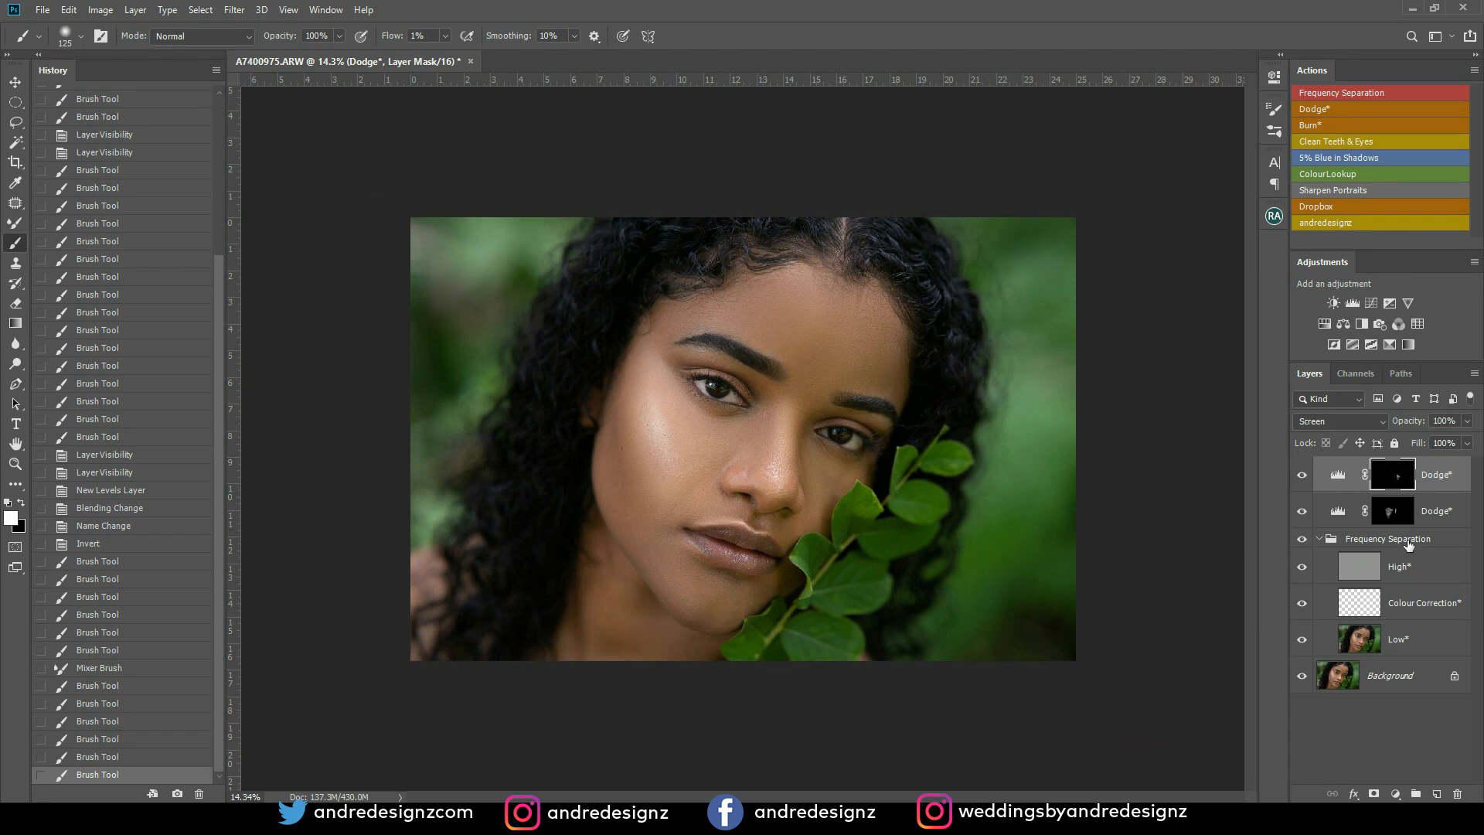
Run the Burn* action, darken the sides of the nose on its mask, and compare the layer off and on
click(1326, 129)
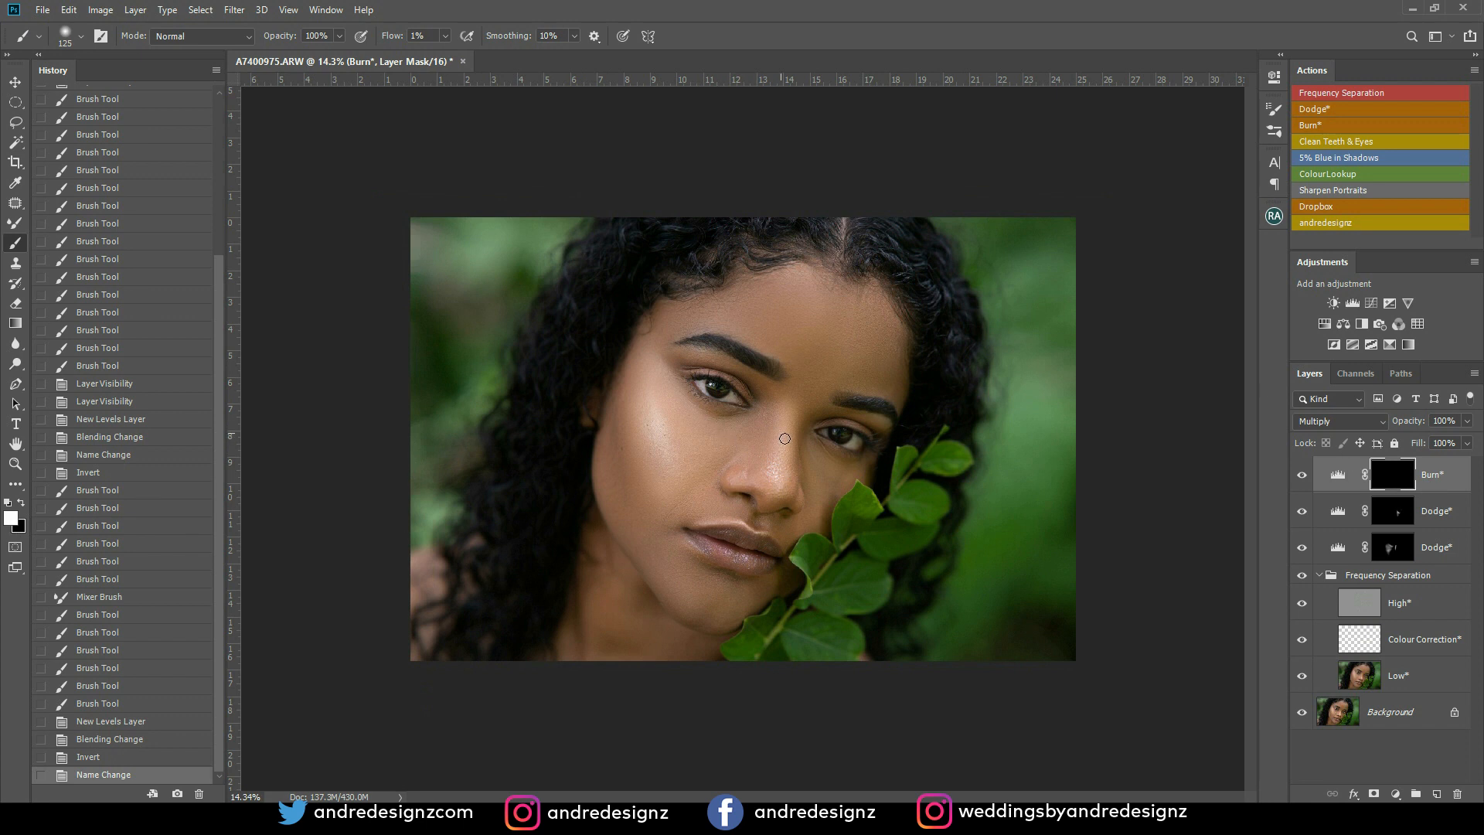
drag(764, 419, 783, 486)
drag(763, 395, 763, 422)
drag(795, 425, 803, 413)
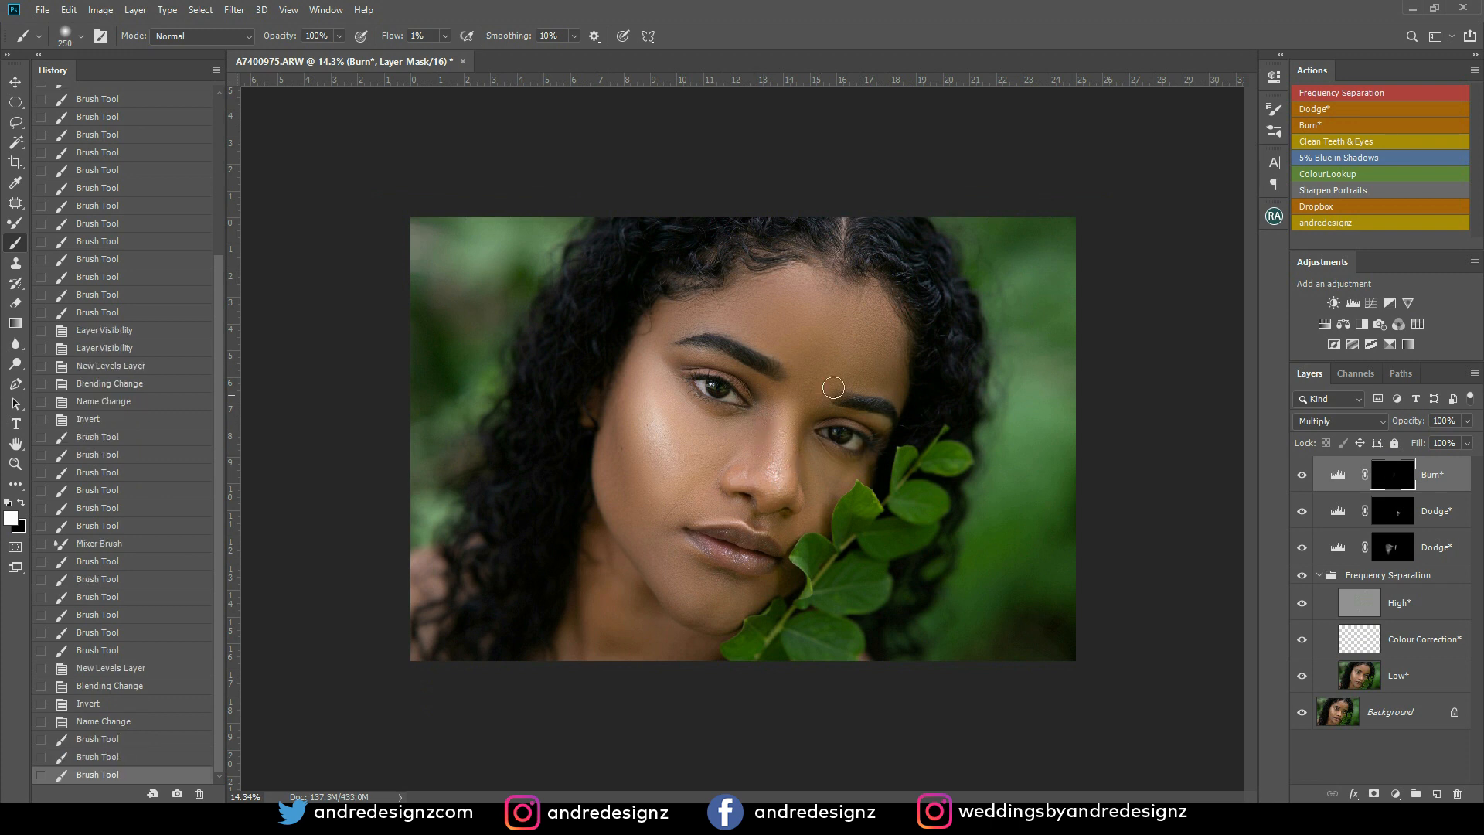
click(1303, 476)
click(1303, 477)
Burn the large cheek from beside the eye down towards the jaw on the Burn* mask
mouse_move(652, 538)
mouse_down()
mouse_move(618, 462)
mouse_move(646, 526)
mouse_move(630, 425)
mouse_up()
mouse_move(630, 425)
mouse_down()
mouse_move(661, 522)
mouse_move(648, 455)
mouse_up()
drag(643, 508, 621, 422)
Dodge the forehead and the area around the brows on the upper Dodge* mask with a 500 px brush
key(bracketright)
key(bracketright)
key(bracketright)
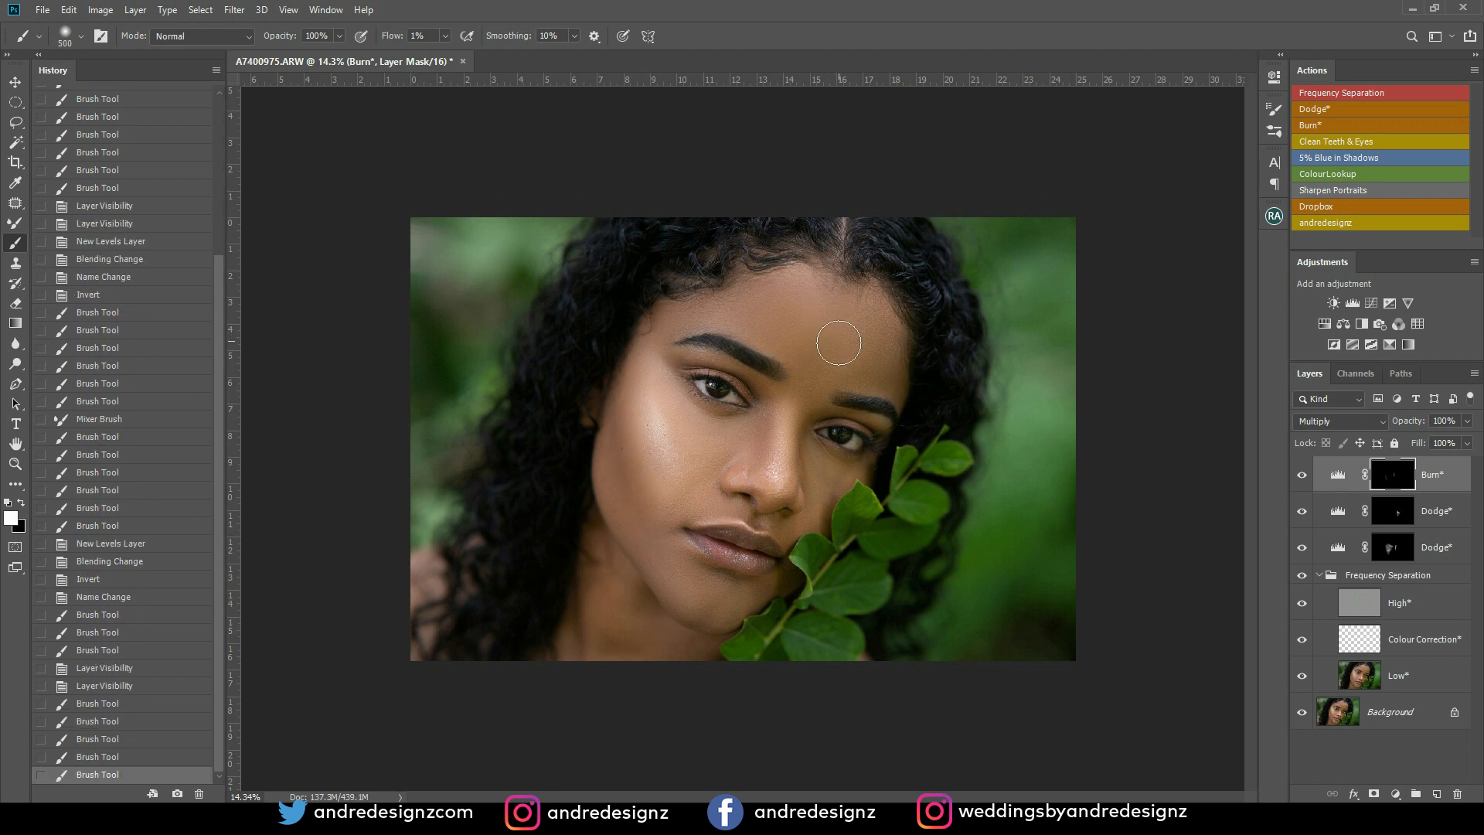
click(1390, 512)
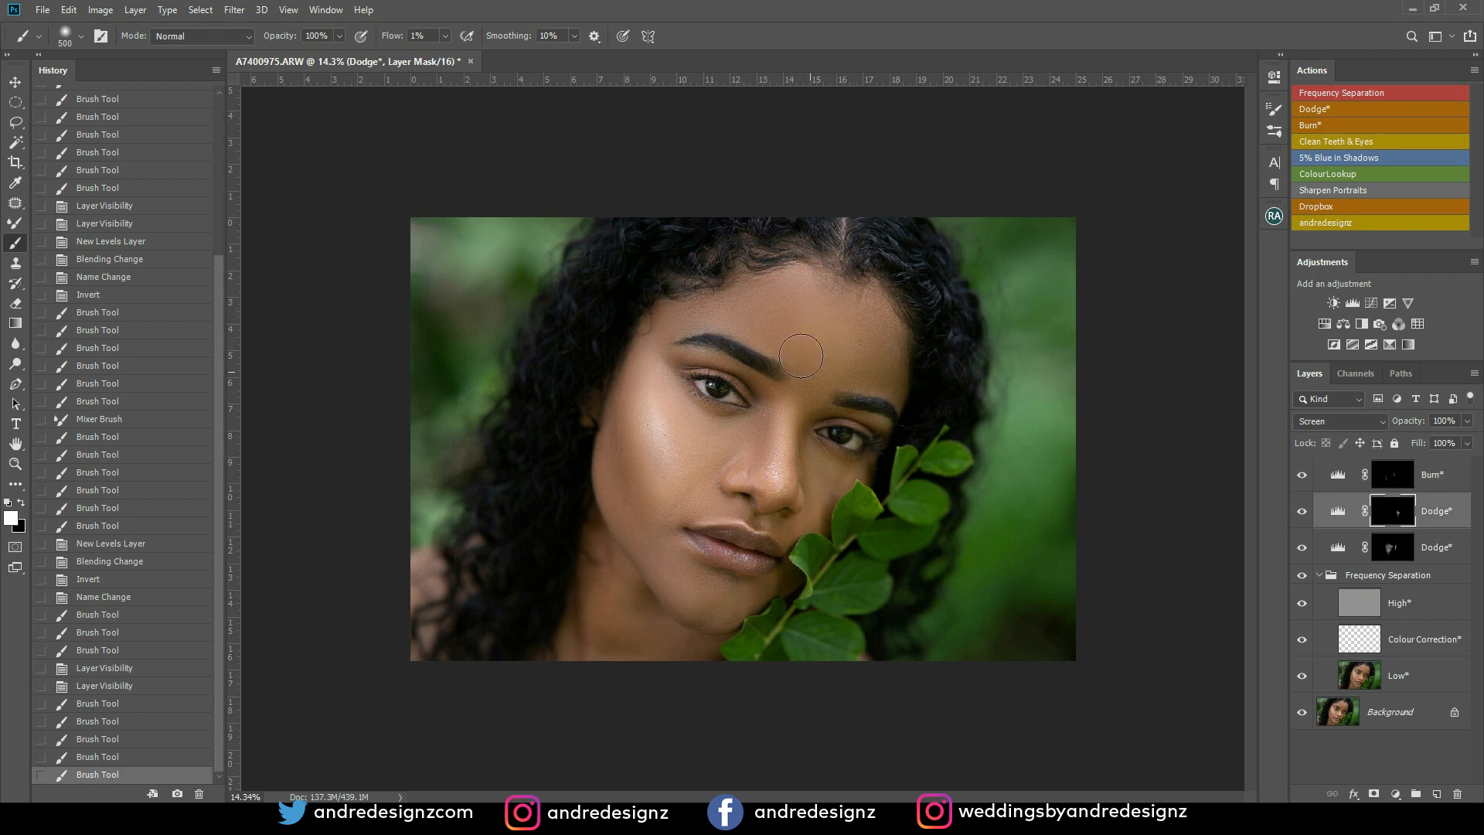
mouse_move(810, 309)
mouse_down()
mouse_move(820, 359)
mouse_move(835, 311)
mouse_up()
mouse_move(836, 311)
mouse_down()
mouse_move(812, 357)
mouse_move(863, 342)
mouse_move(842, 368)
mouse_move(847, 324)
mouse_up()
mouse_move(847, 324)
mouse_down()
mouse_move(801, 316)
mouse_move(843, 292)
mouse_move(810, 354)
mouse_move(828, 298)
mouse_up()
mouse_move(807, 359)
mouse_down()
mouse_move(819, 311)
mouse_move(857, 359)
mouse_move(858, 321)
mouse_move(860, 371)
mouse_move(850, 325)
mouse_up()
mouse_move(850, 324)
mouse_down()
mouse_move(850, 384)
mouse_move(811, 297)
mouse_move(786, 353)
mouse_move(797, 299)
mouse_up()
mouse_move(775, 351)
mouse_down()
mouse_move(772, 309)
mouse_move(759, 337)
mouse_up()
mouse_move(759, 337)
mouse_down()
mouse_move(782, 296)
mouse_move(748, 379)
mouse_up()
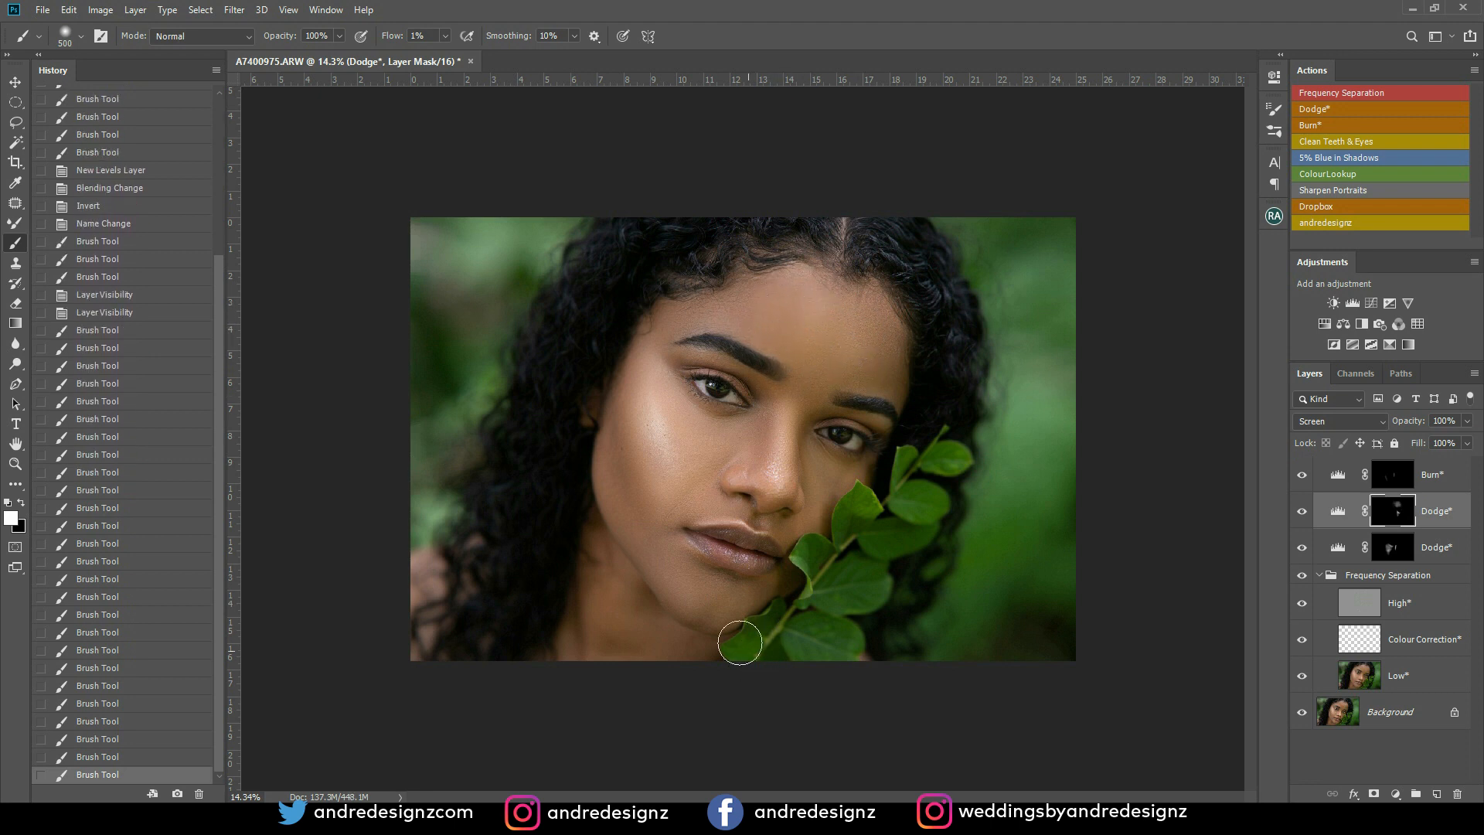
Dodge the chin, jawline and neck on the upper Dodge* mask
mouse_move(722, 606)
mouse_down()
mouse_move(750, 609)
mouse_move(684, 598)
mouse_up()
drag(633, 523, 720, 658)
mouse_move(719, 659)
mouse_down()
mouse_move(668, 583)
mouse_move(733, 675)
mouse_up()
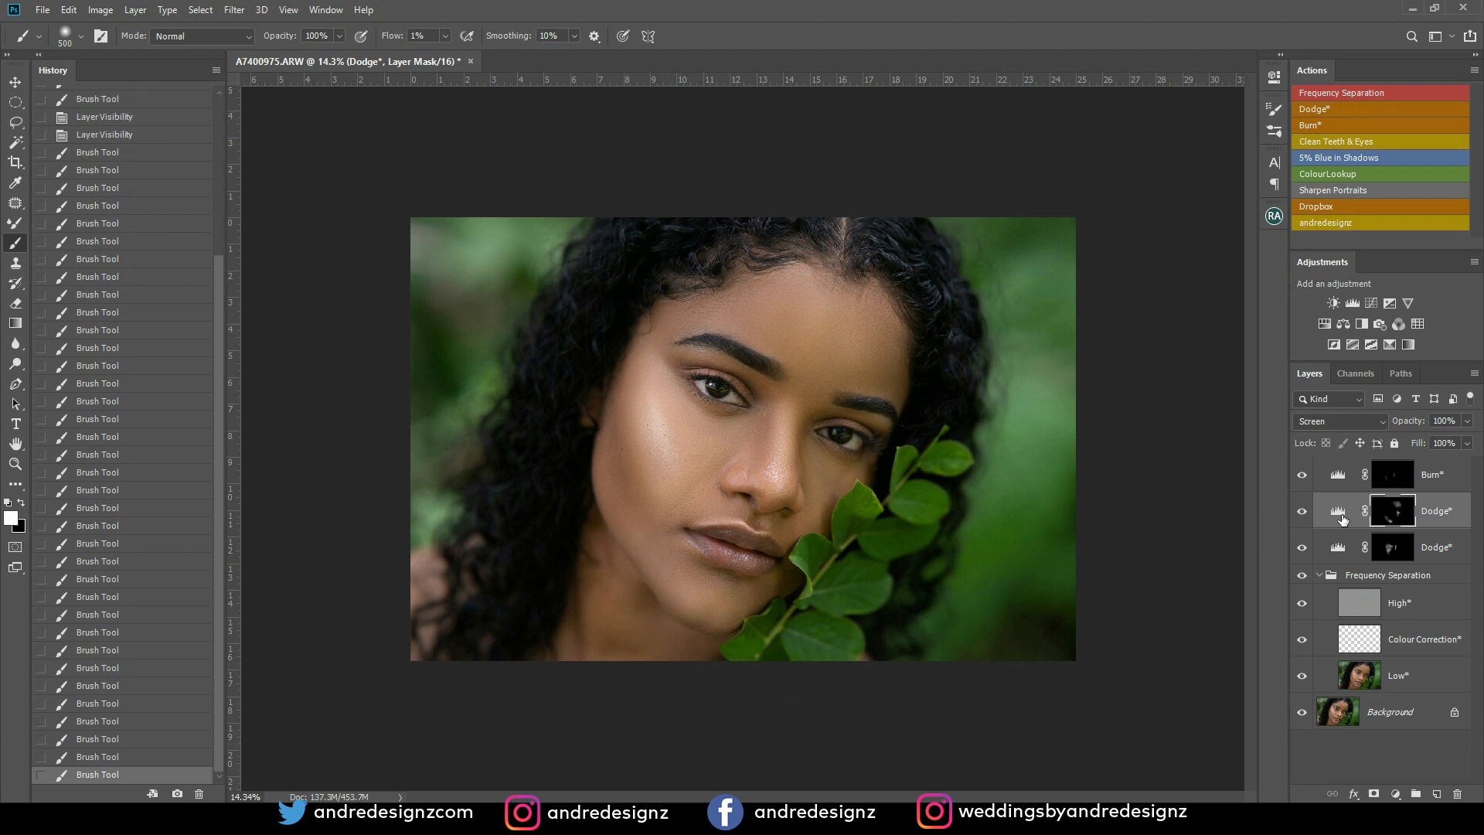
Compare the whole retouch with the original Background at several zoom levels, and inspect the eyes and nose up close
scroll(990, 431, down, 4)
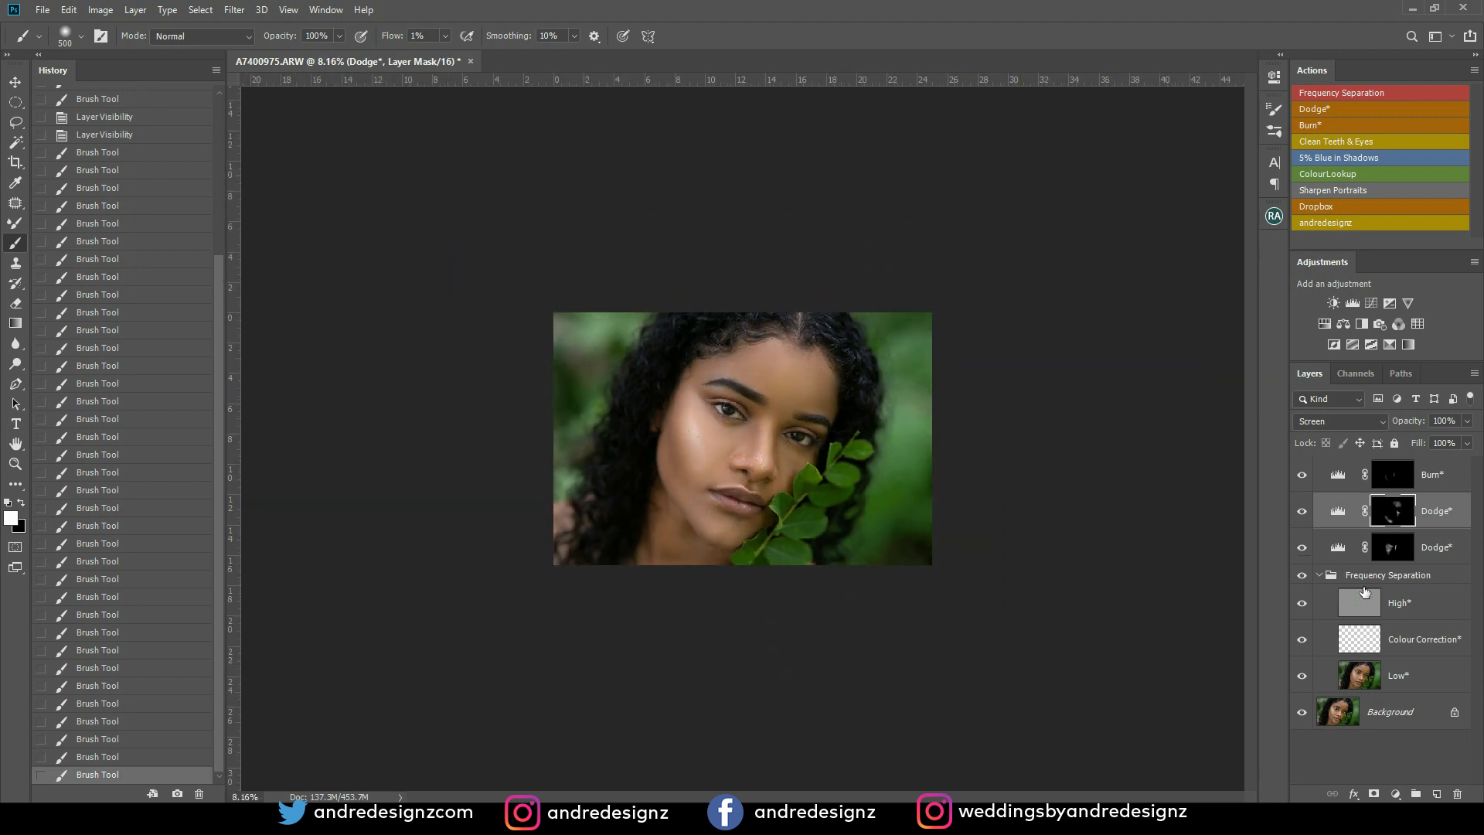
alt+click(1303, 712)
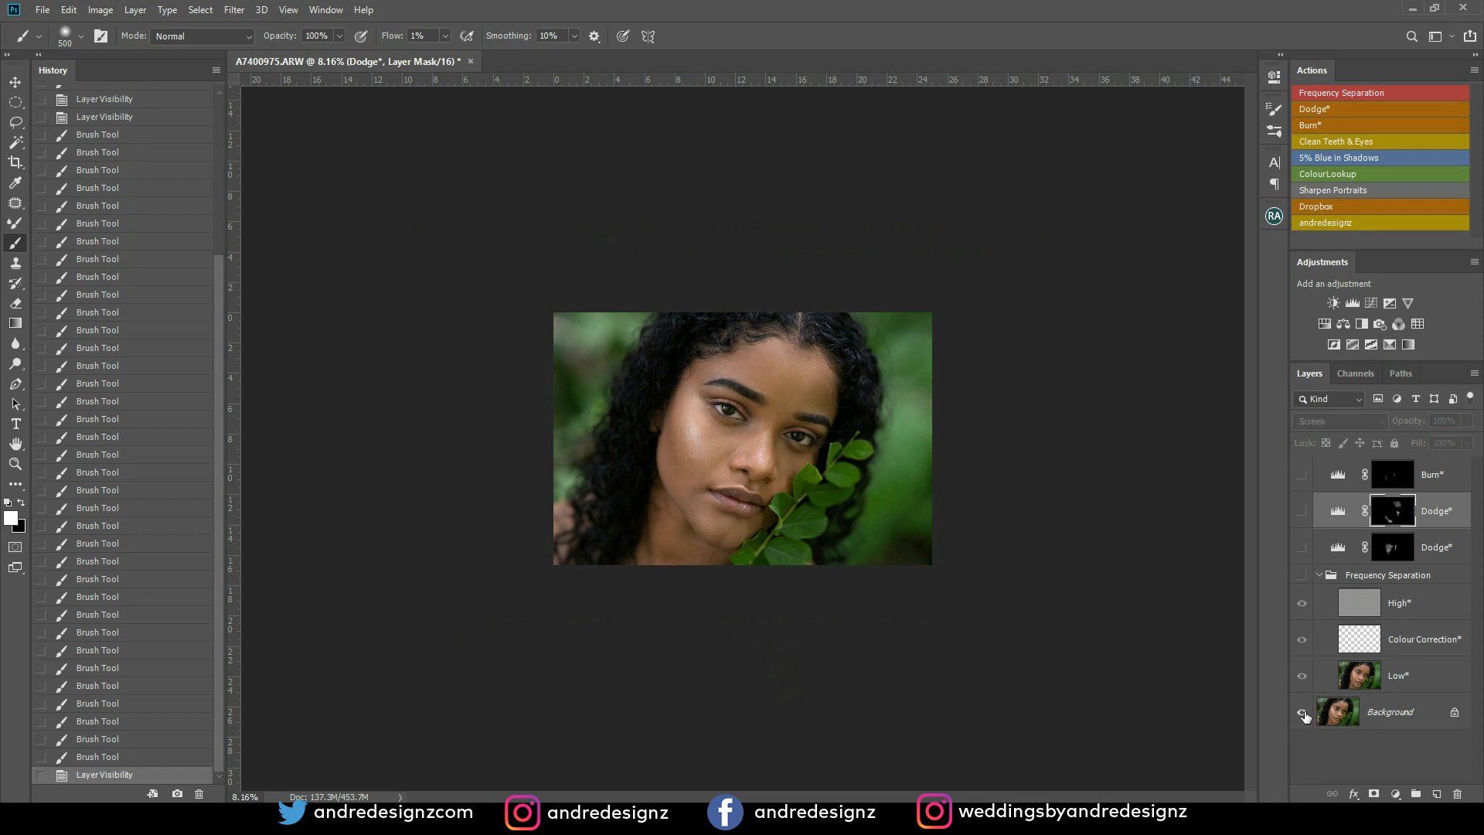
alt+click(1304, 712)
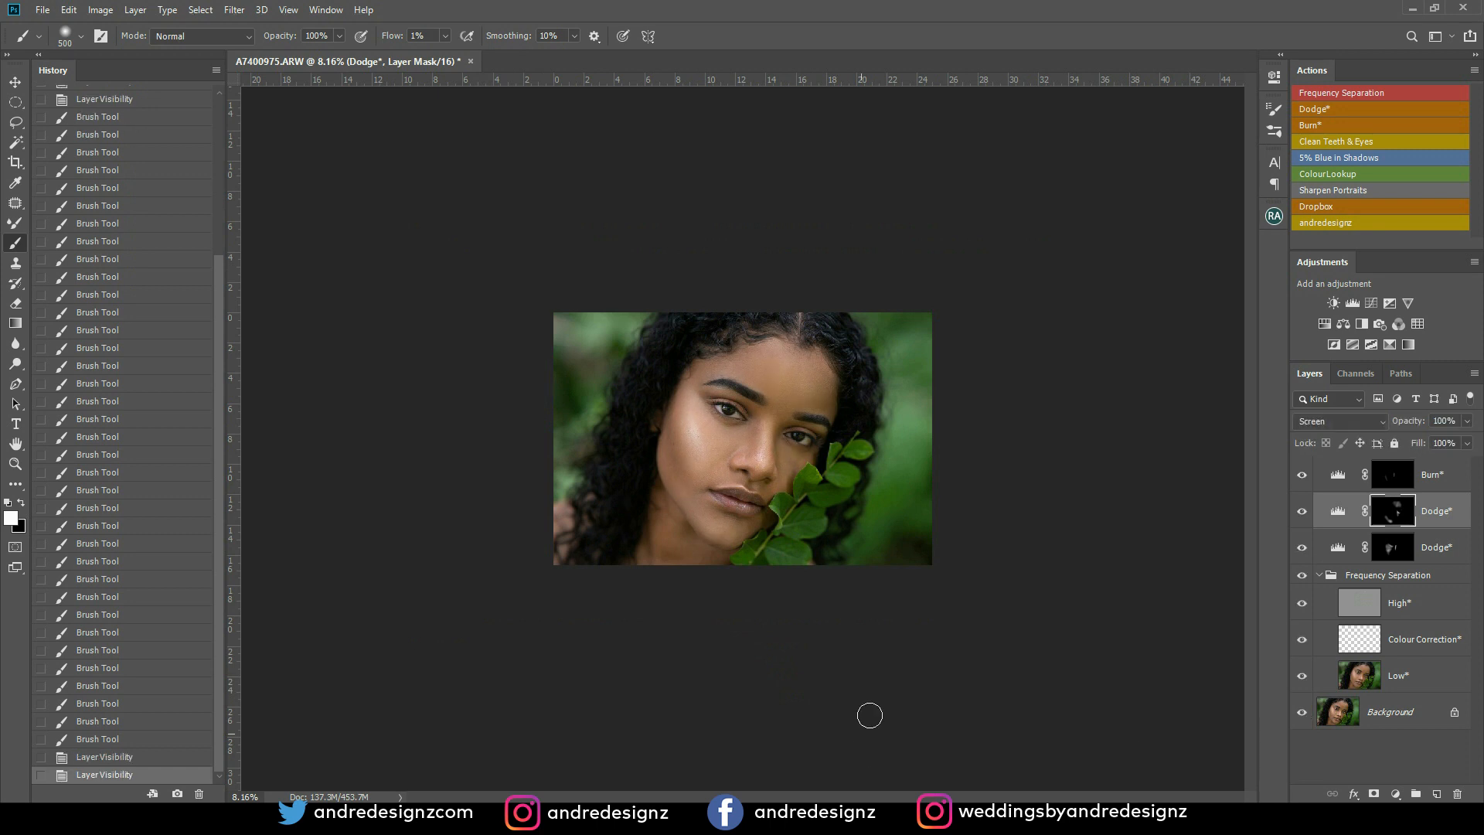
scroll(865, 653, up, 1)
scroll(865, 654, up, 4)
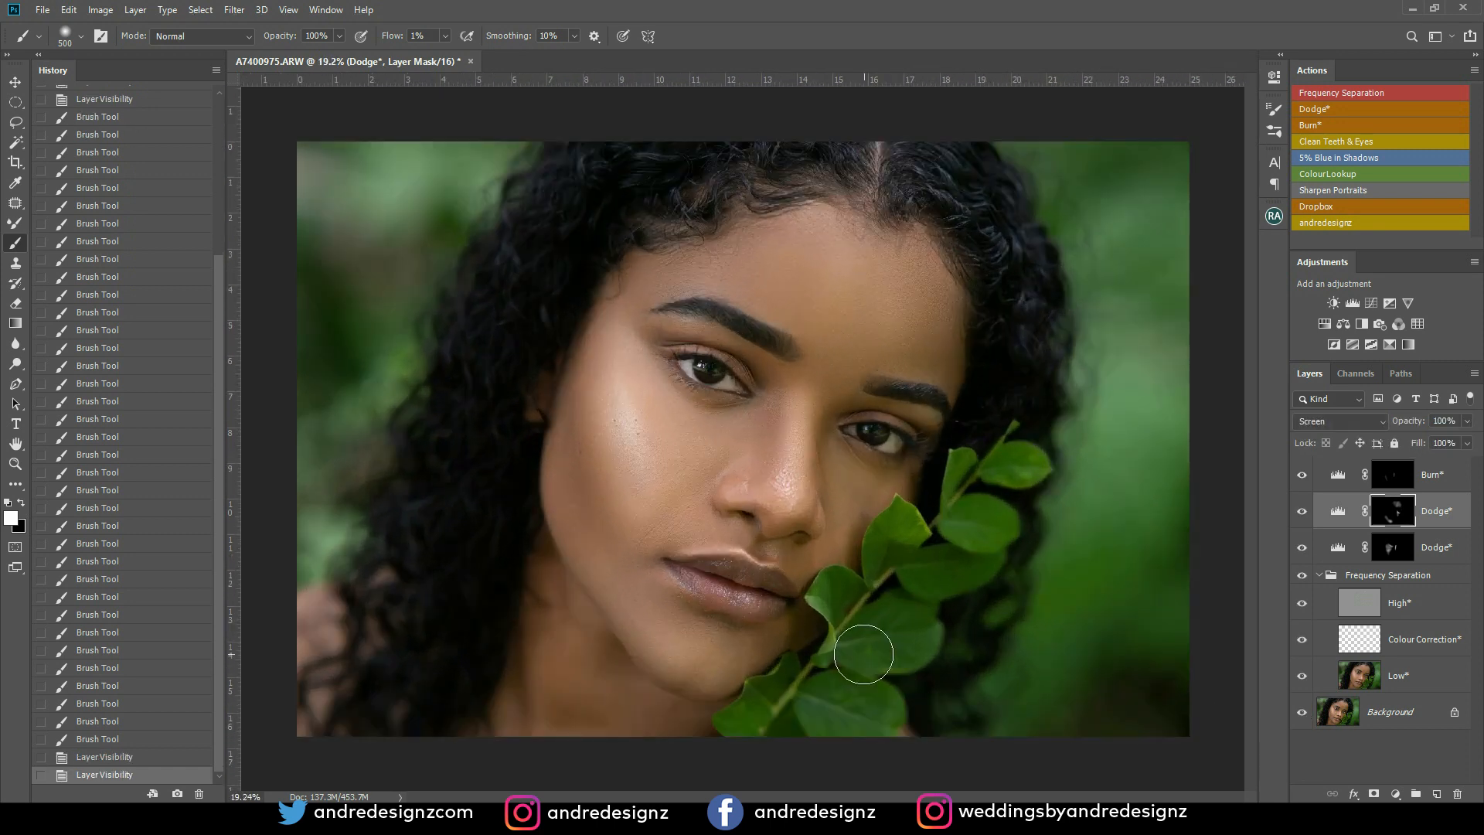
scroll(865, 654, down, 1)
alt+click(1303, 714)
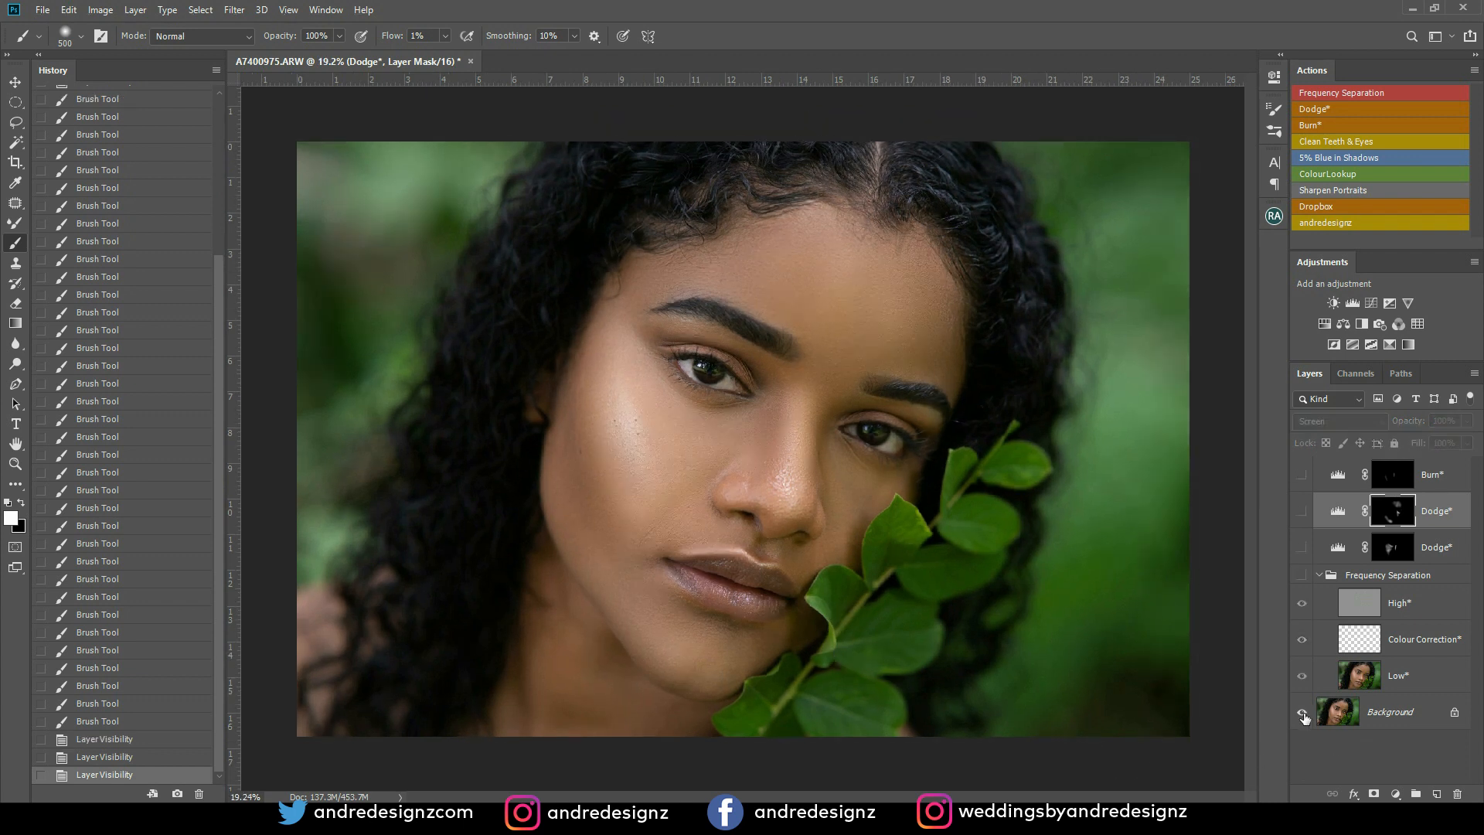
alt+click(1304, 713)
alt+click(1303, 714)
alt+click(1303, 713)
scroll(793, 449, up, 1)
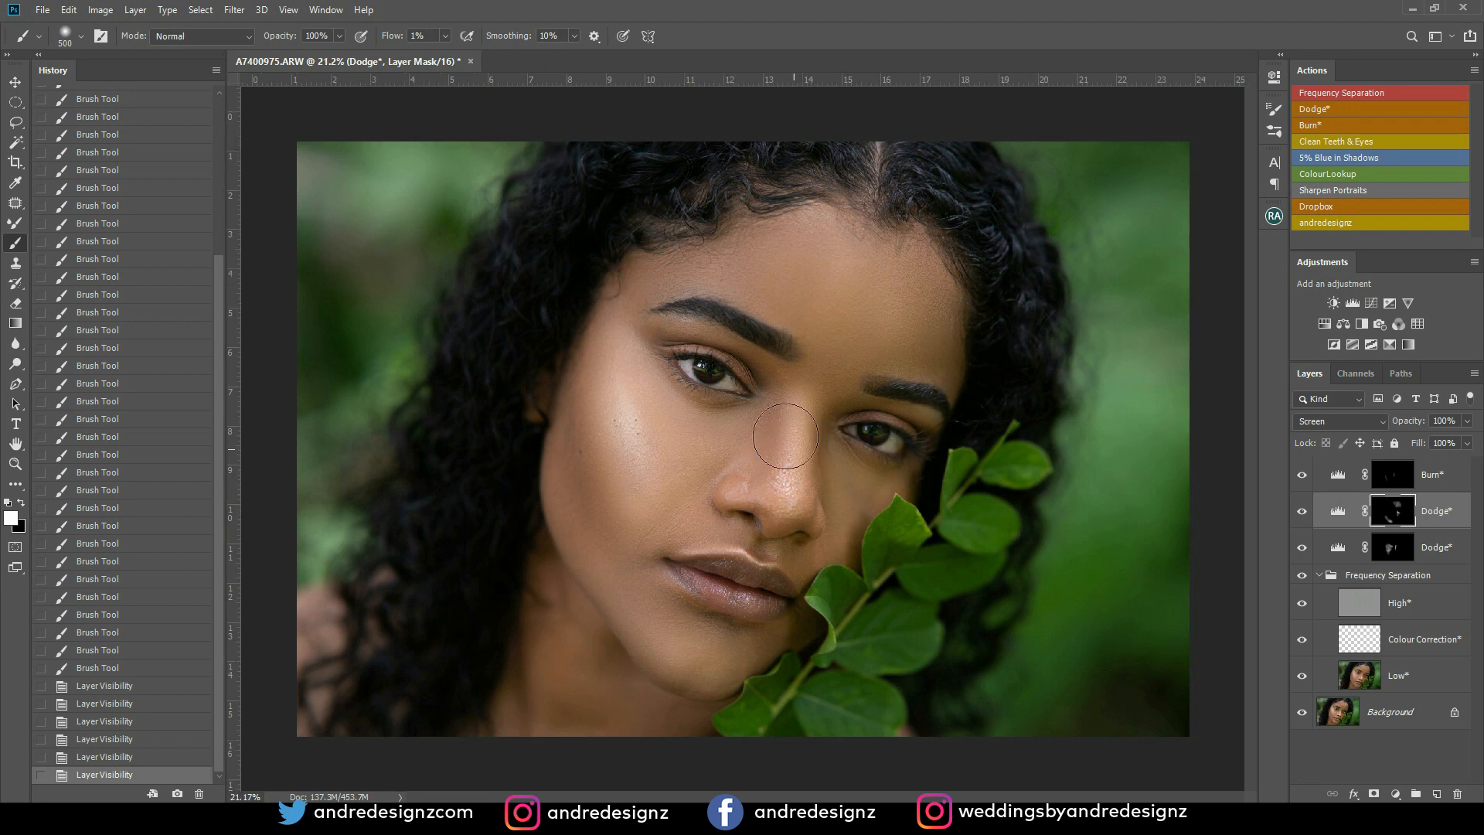
scroll(794, 449, up, 4)
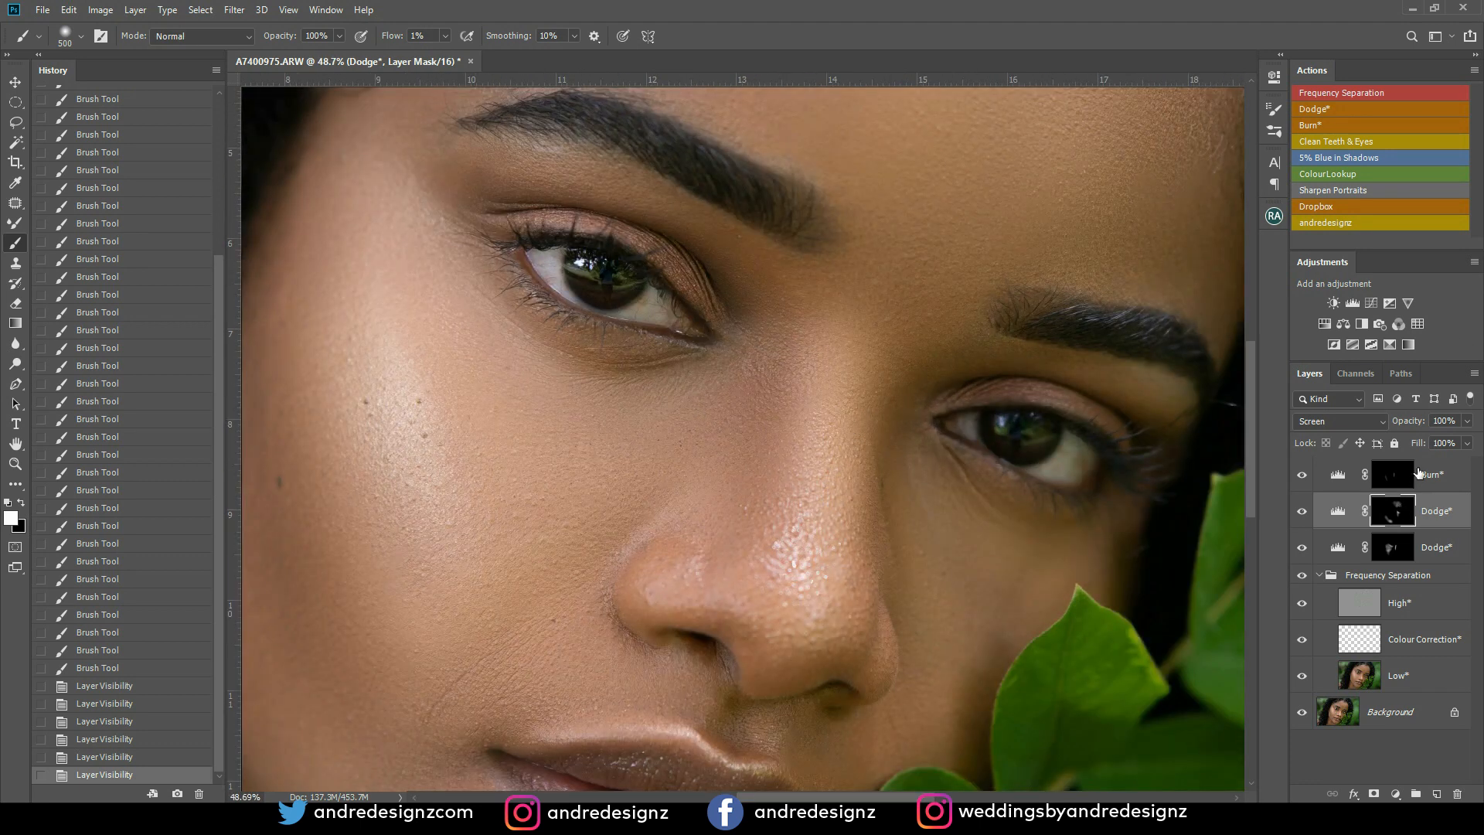
Run the Clean Teeth & Eyes action above the Burn* layer and set the brush flow to 30%
click(1393, 475)
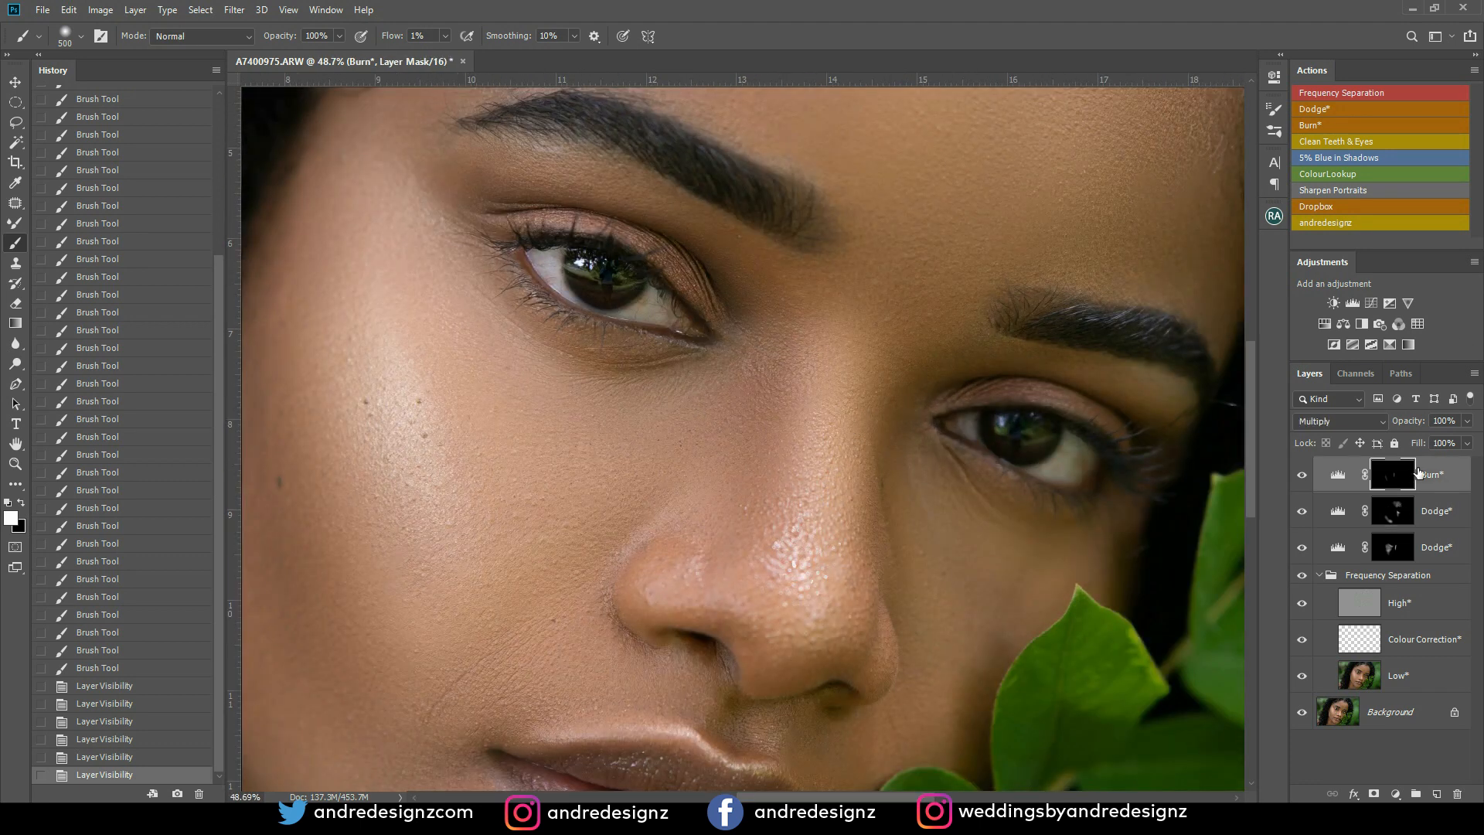
click(1332, 139)
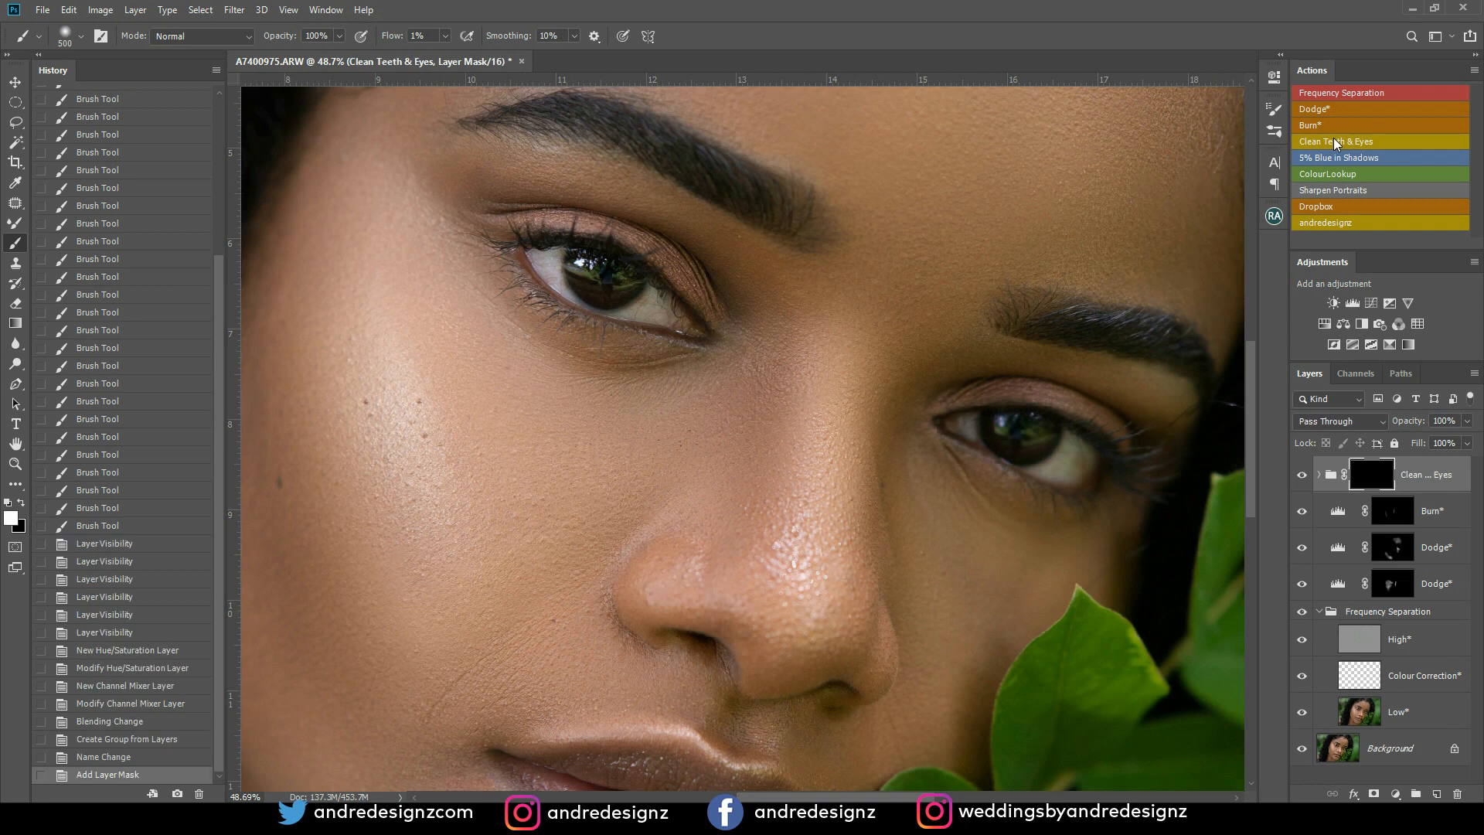
click(445, 38)
drag(464, 54, 465, 54)
Whiten the sclera on both sides of the larger eye's iris on the Clean Teeth & Eyes mask with a 60 px brush
key(bracketleft)
key(bracketleft)
key(bracketleft)
key(bracketleft)
key(bracketleft)
key(bracketleft)
key(bracketleft)
key(bracketleft)
drag(642, 308, 655, 304)
mouse_move(655, 304)
mouse_down()
mouse_move(675, 316)
mouse_move(626, 311)
mouse_move(647, 310)
mouse_up()
drag(648, 311, 664, 315)
drag(665, 315, 681, 318)
drag(534, 265, 593, 311)
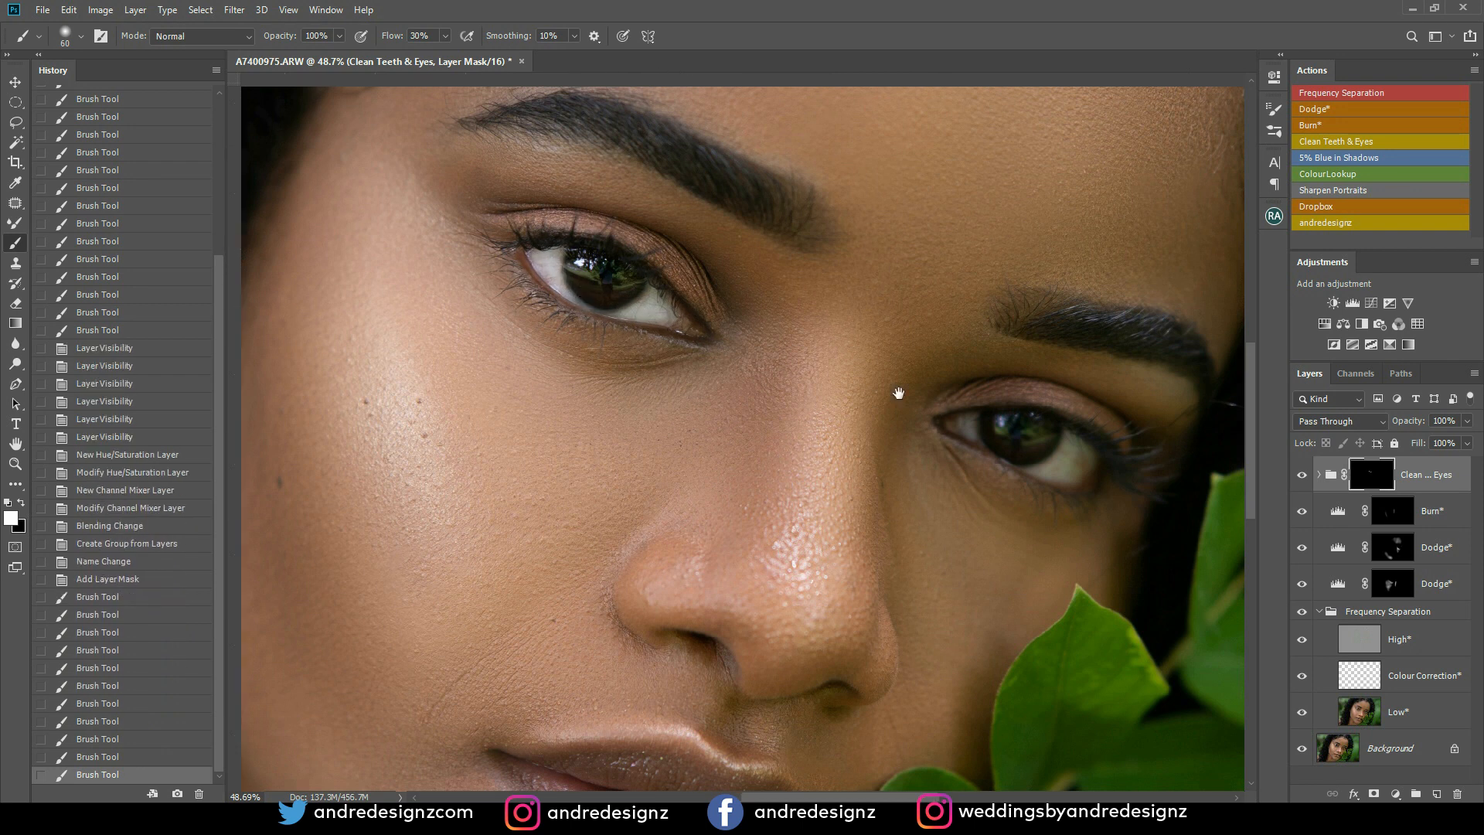
Whiten the sclera of the other eye, above the leaves, on the Clean Teeth & Eyes mask
drag(940, 411, 680, 300)
mouse_move(803, 325)
mouse_down()
mouse_move(821, 344)
mouse_move(792, 363)
mouse_move(824, 355)
mouse_up()
drag(707, 308, 723, 321)
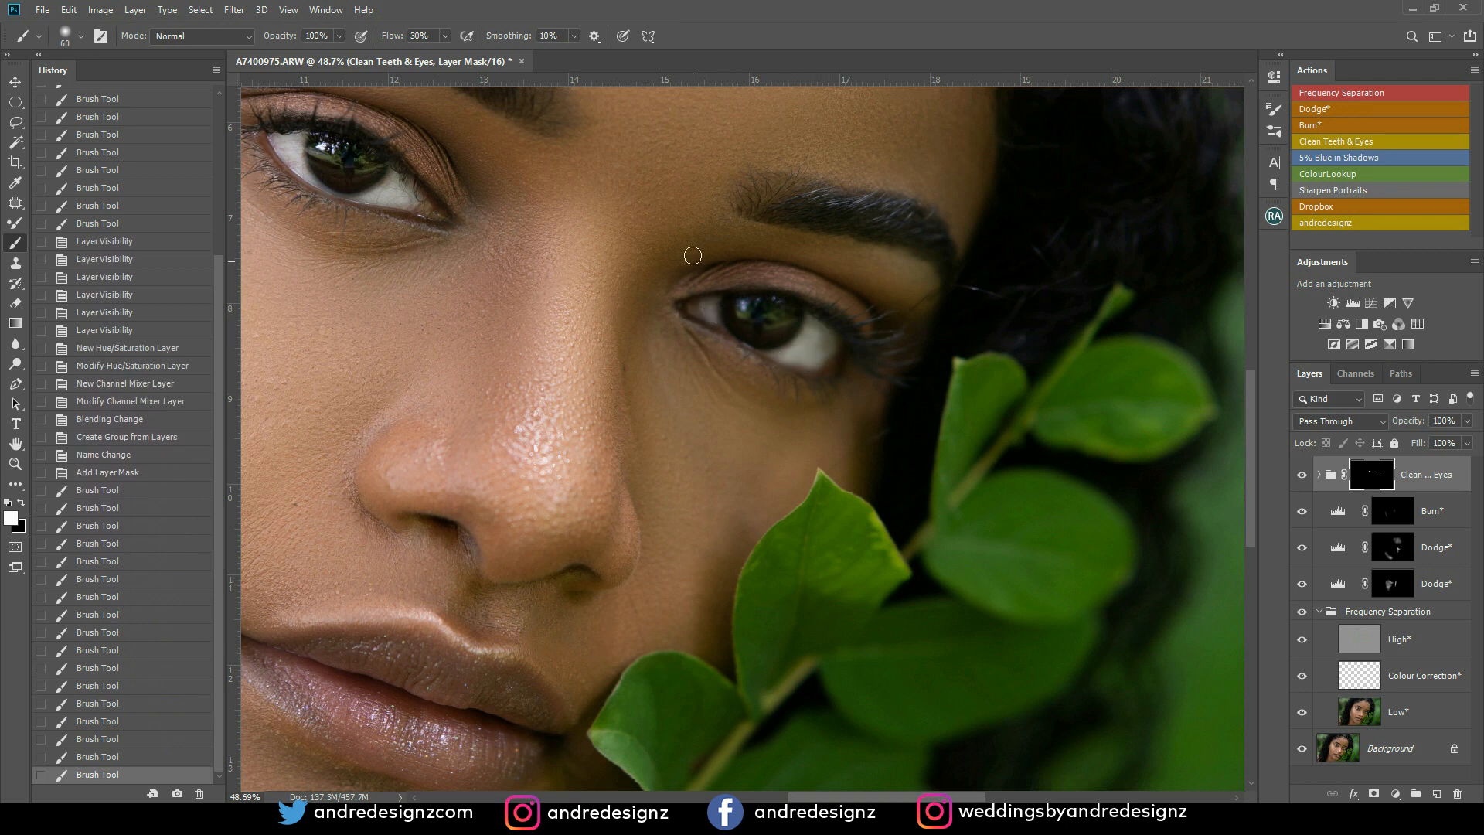
Inspect the larger eye's iris reflection up close, and check the whole portrait at several zoom levels
scroll(360, 220, up, 5)
drag(360, 224, 688, 587)
scroll(623, 531, up, 2)
scroll(636, 553, up, 2)
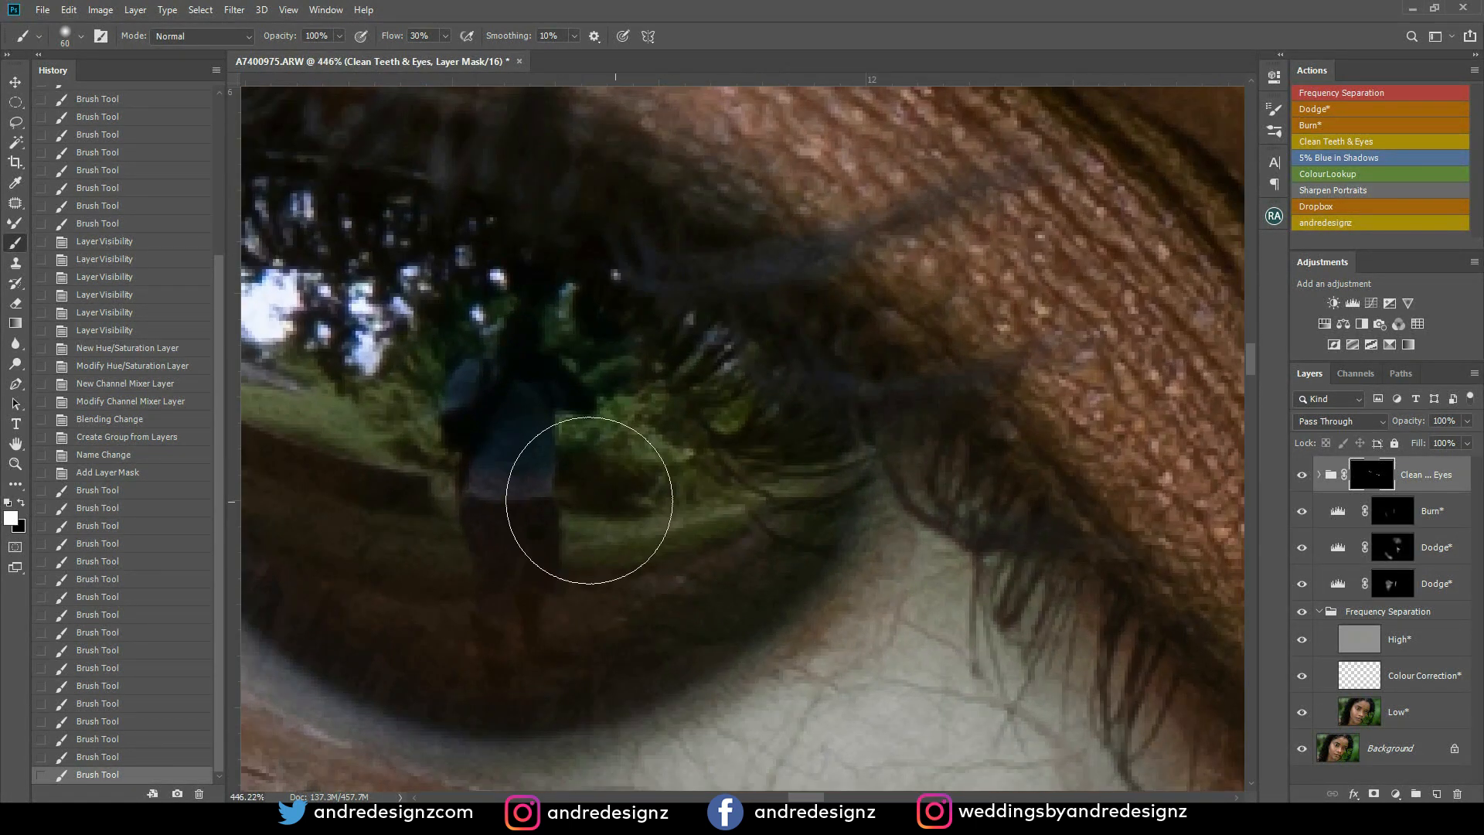
scroll(665, 530, down, 3)
scroll(658, 560, down, 7)
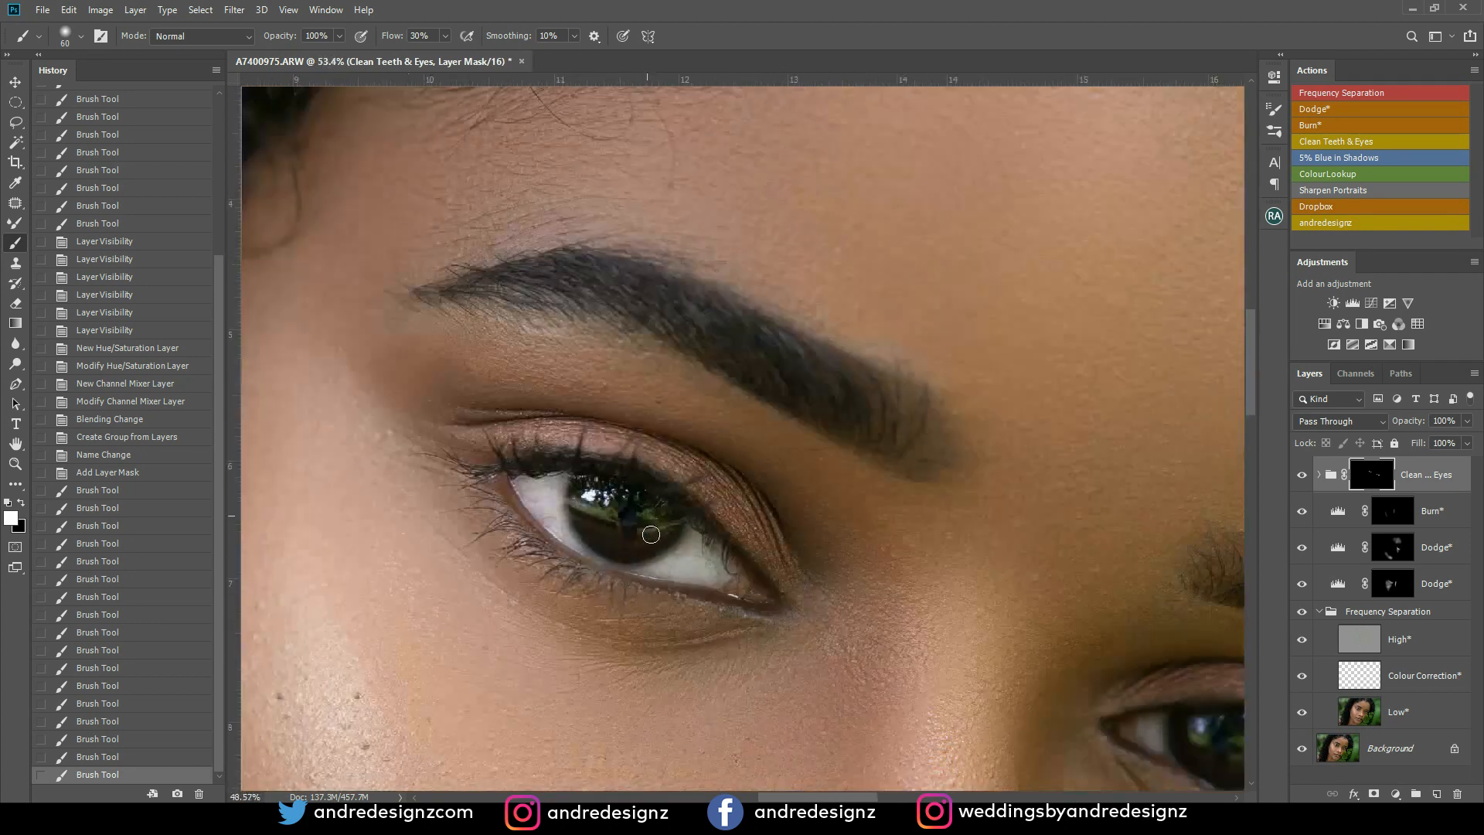
scroll(660, 535, down, 1)
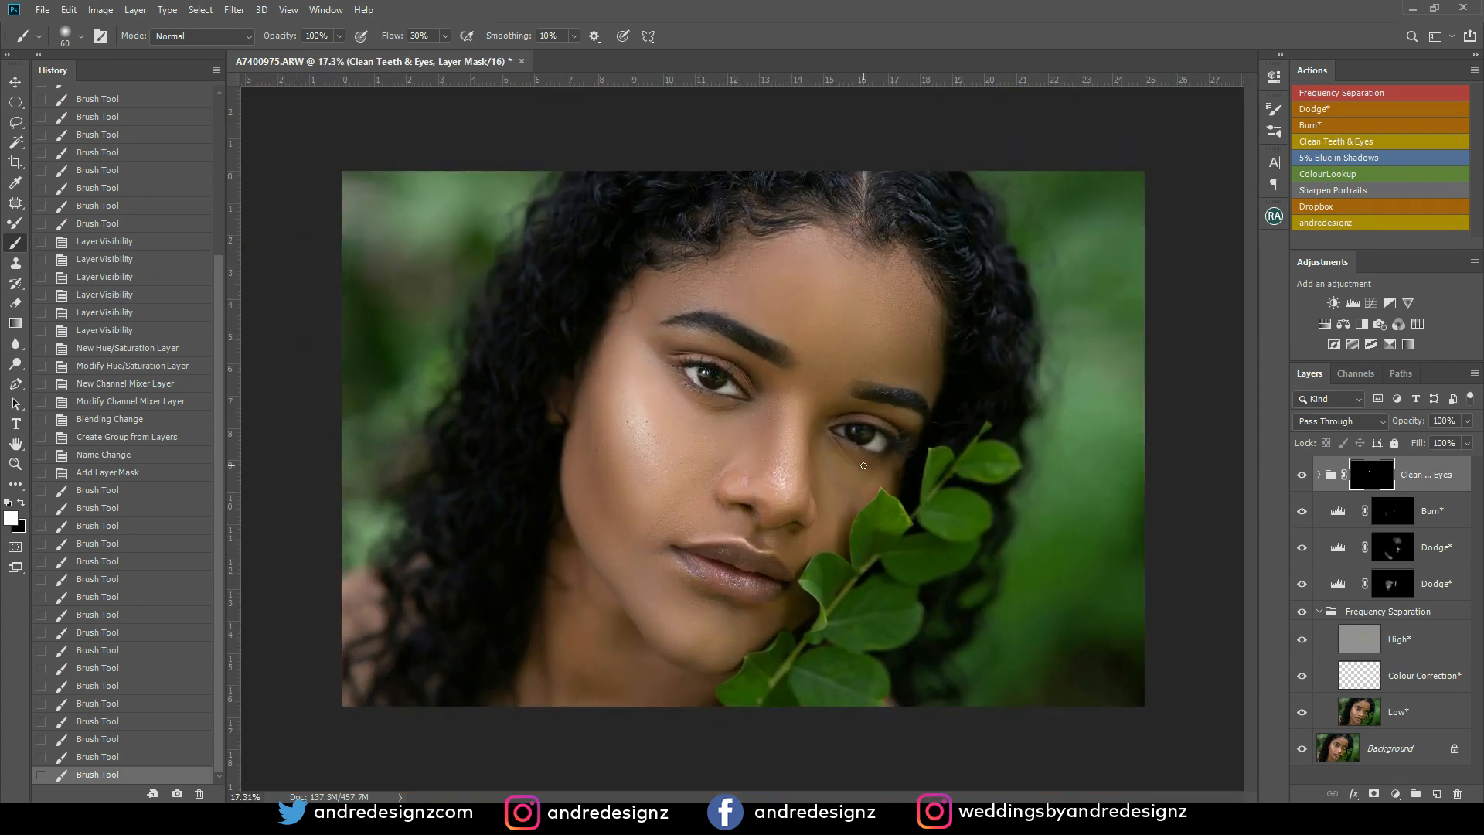
scroll(834, 437, up, 2)
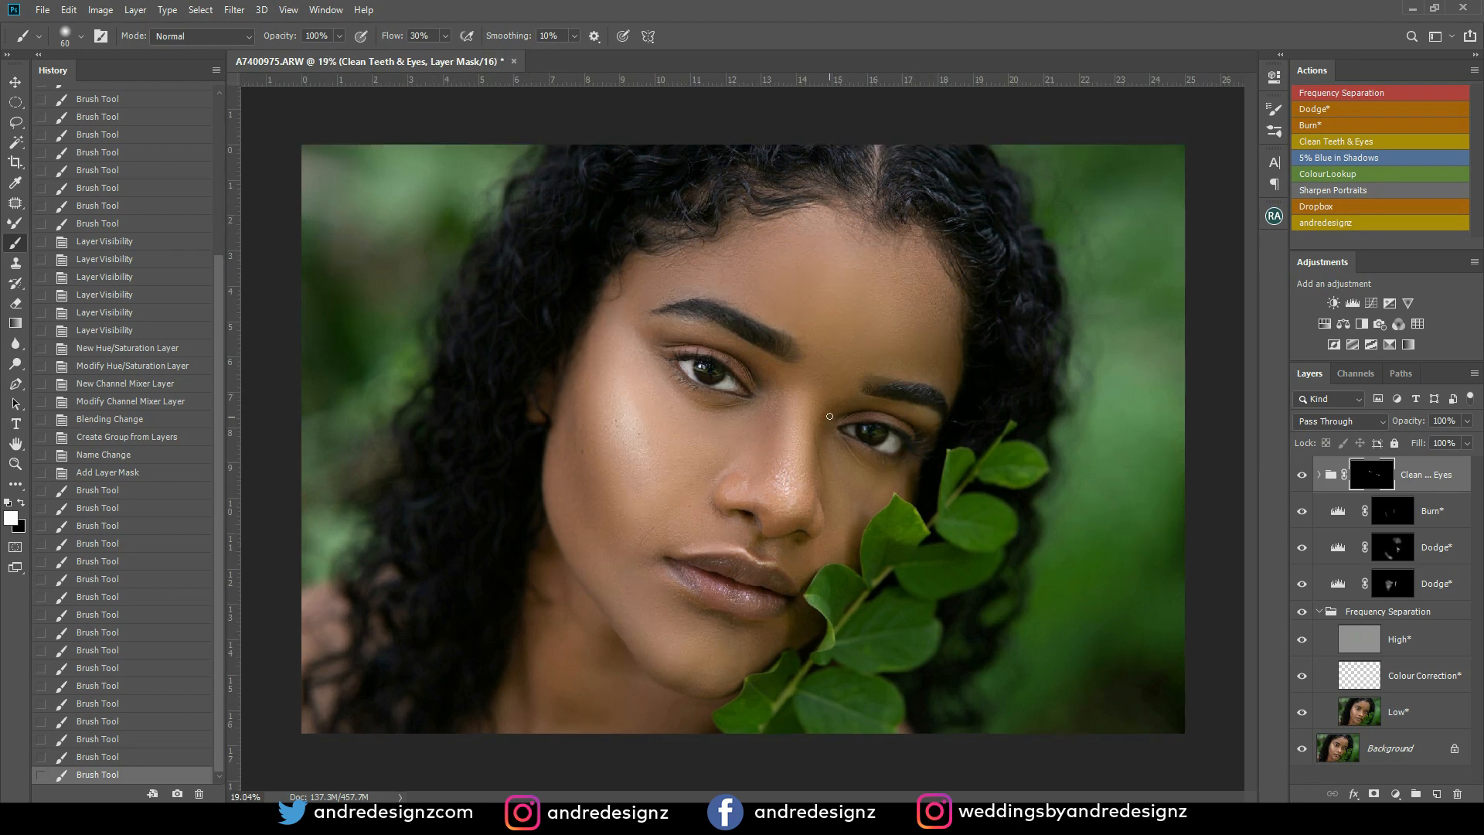
scroll(778, 377, down, 2)
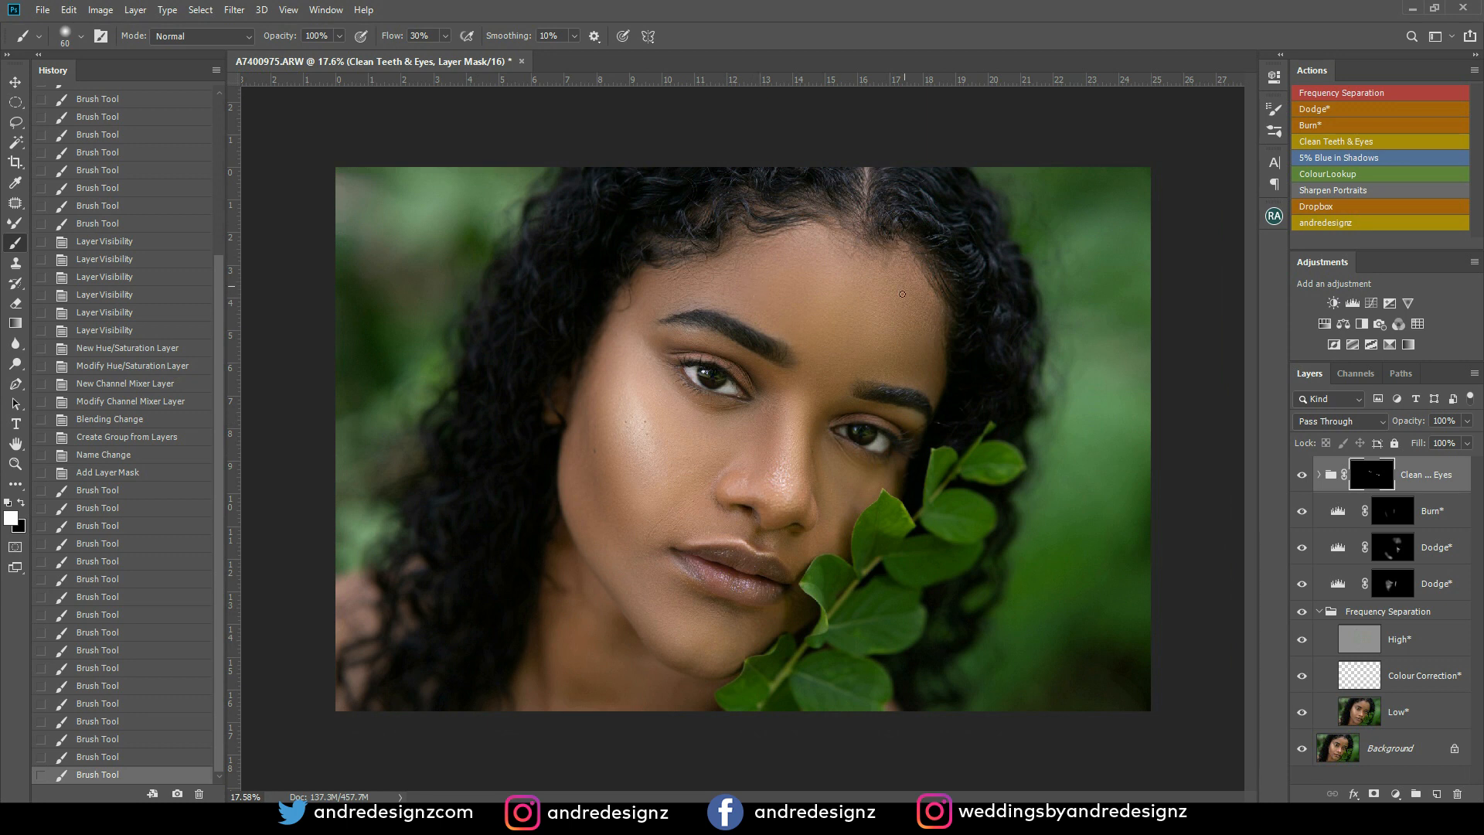
scroll(794, 321, up, 5)
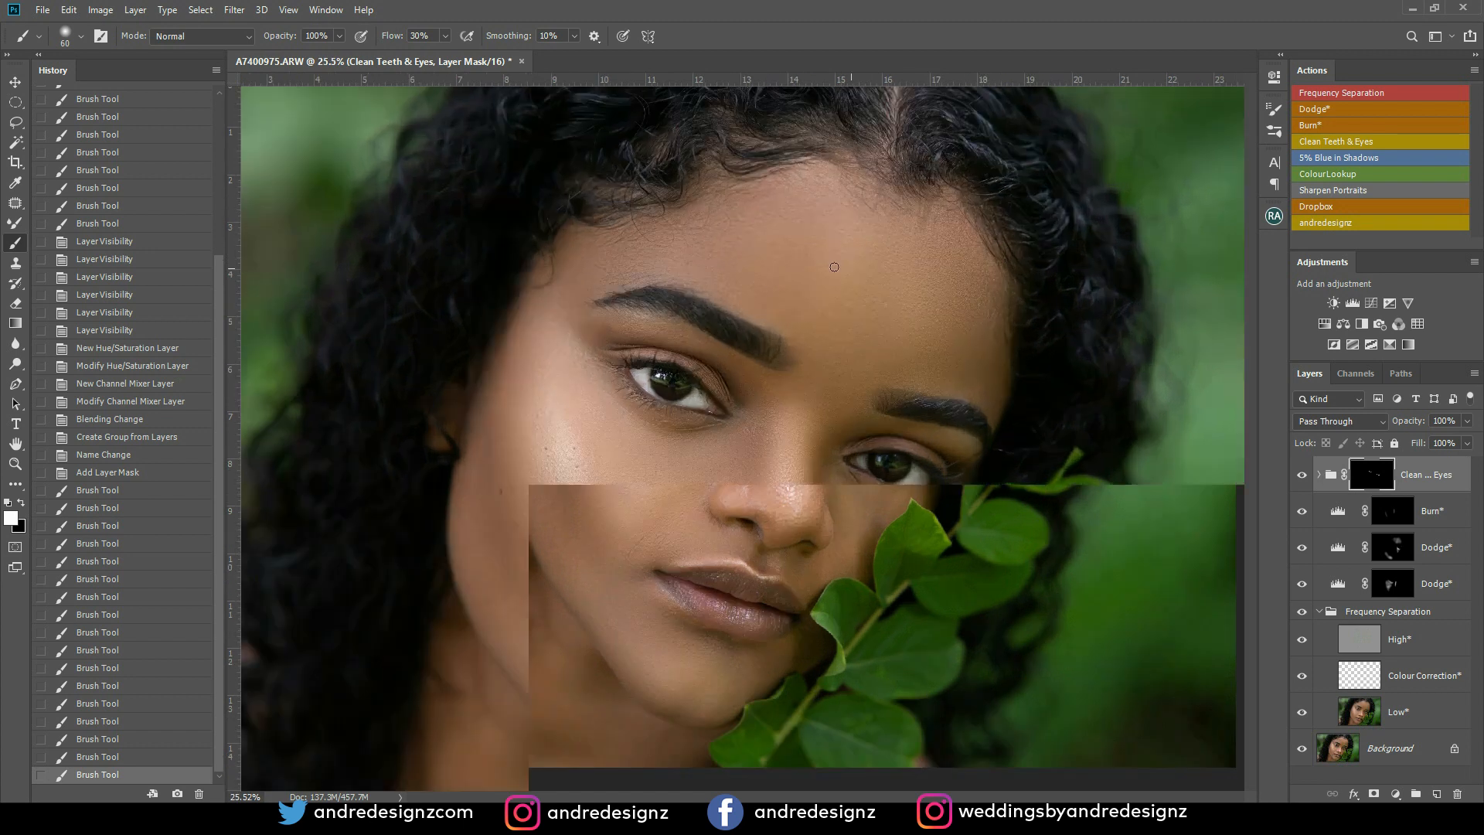
scroll(958, 226, down, 2)
scroll(937, 225, down, 1)
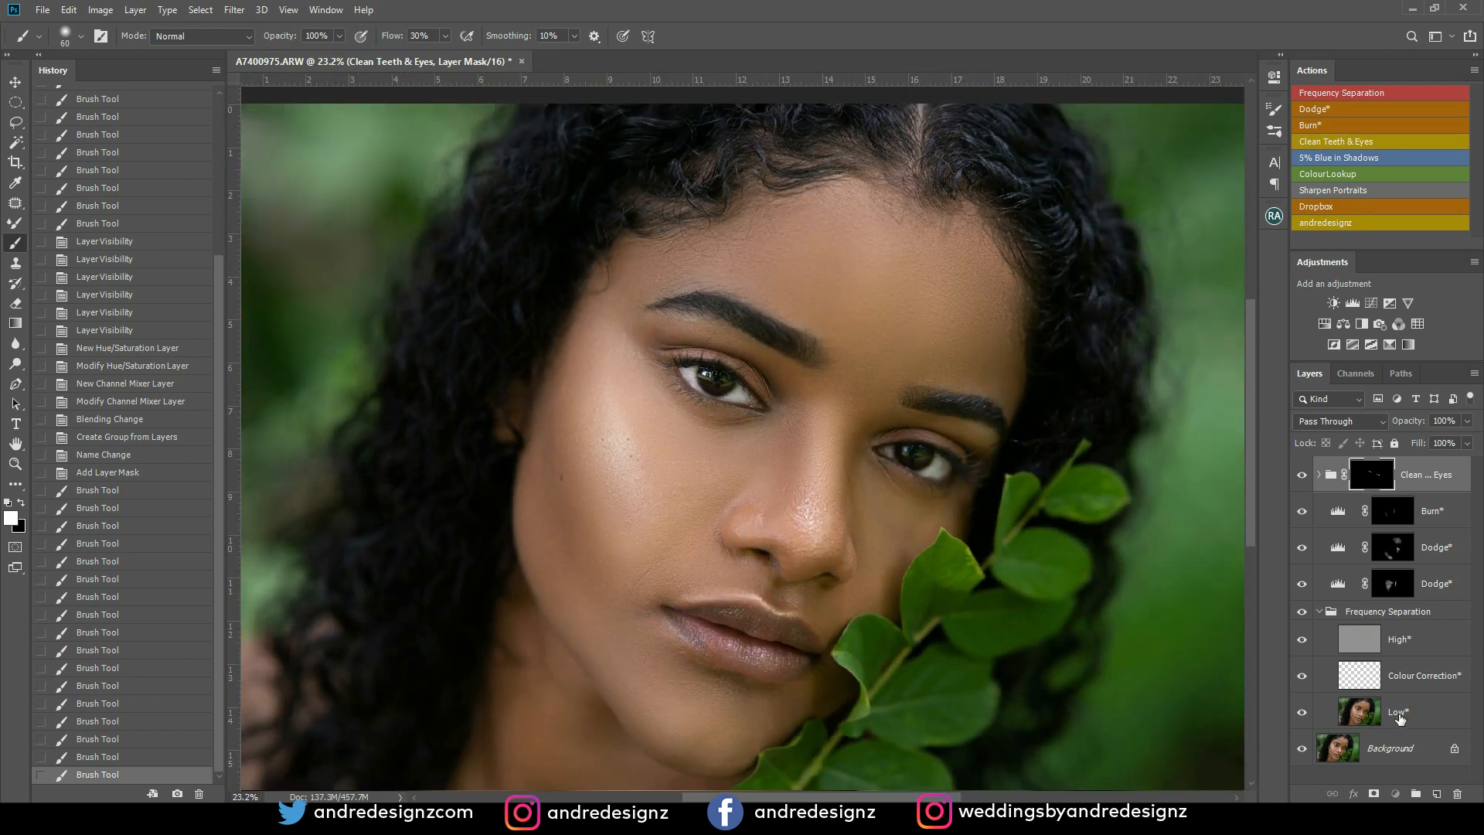
Collapse the existing Frequency Separation group and run the Frequency Separation action from the Background layer with a Gaussian Blur radius of 6.4 pixels
click(1401, 715)
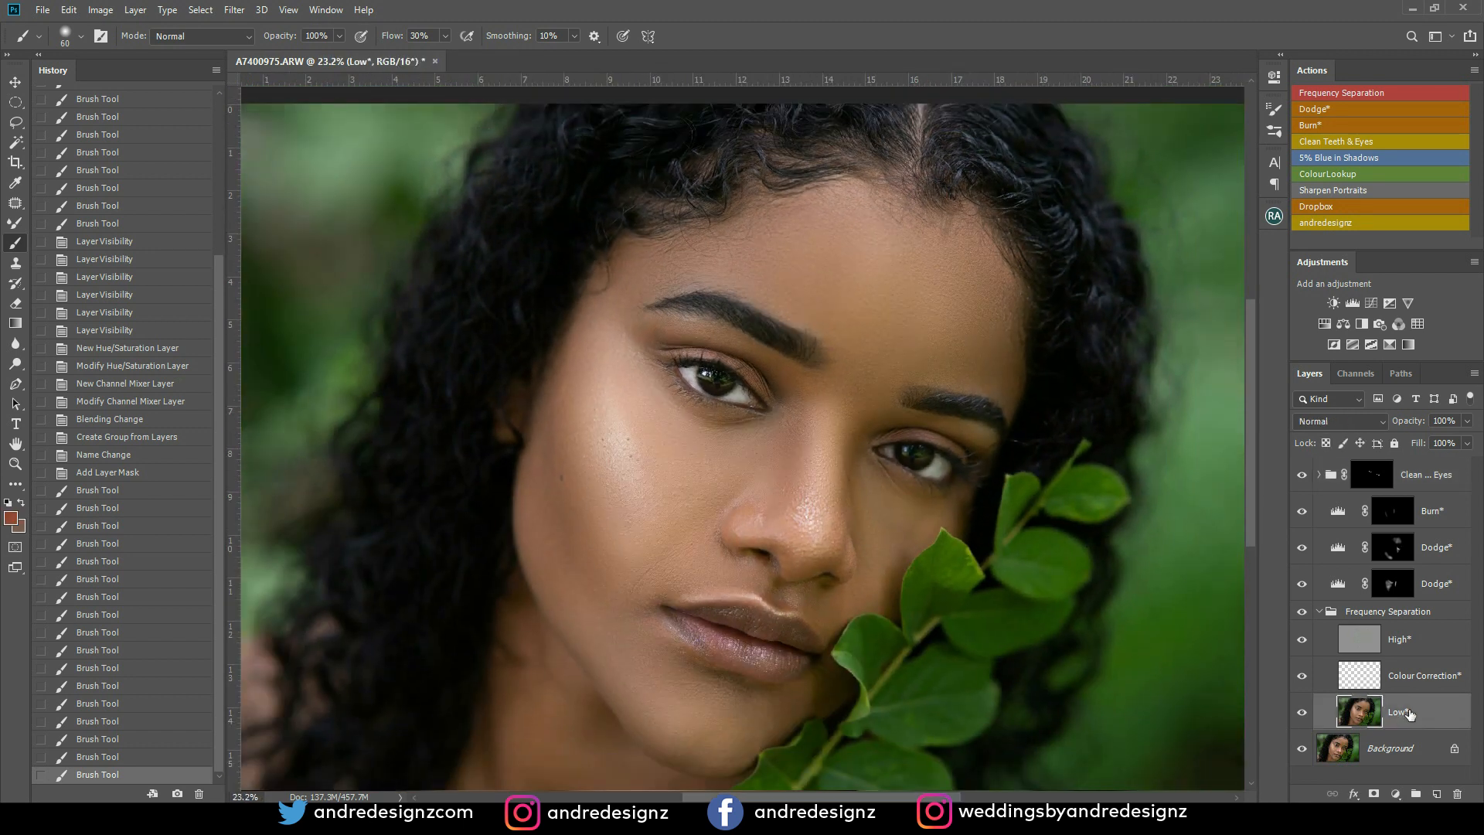
click(1326, 616)
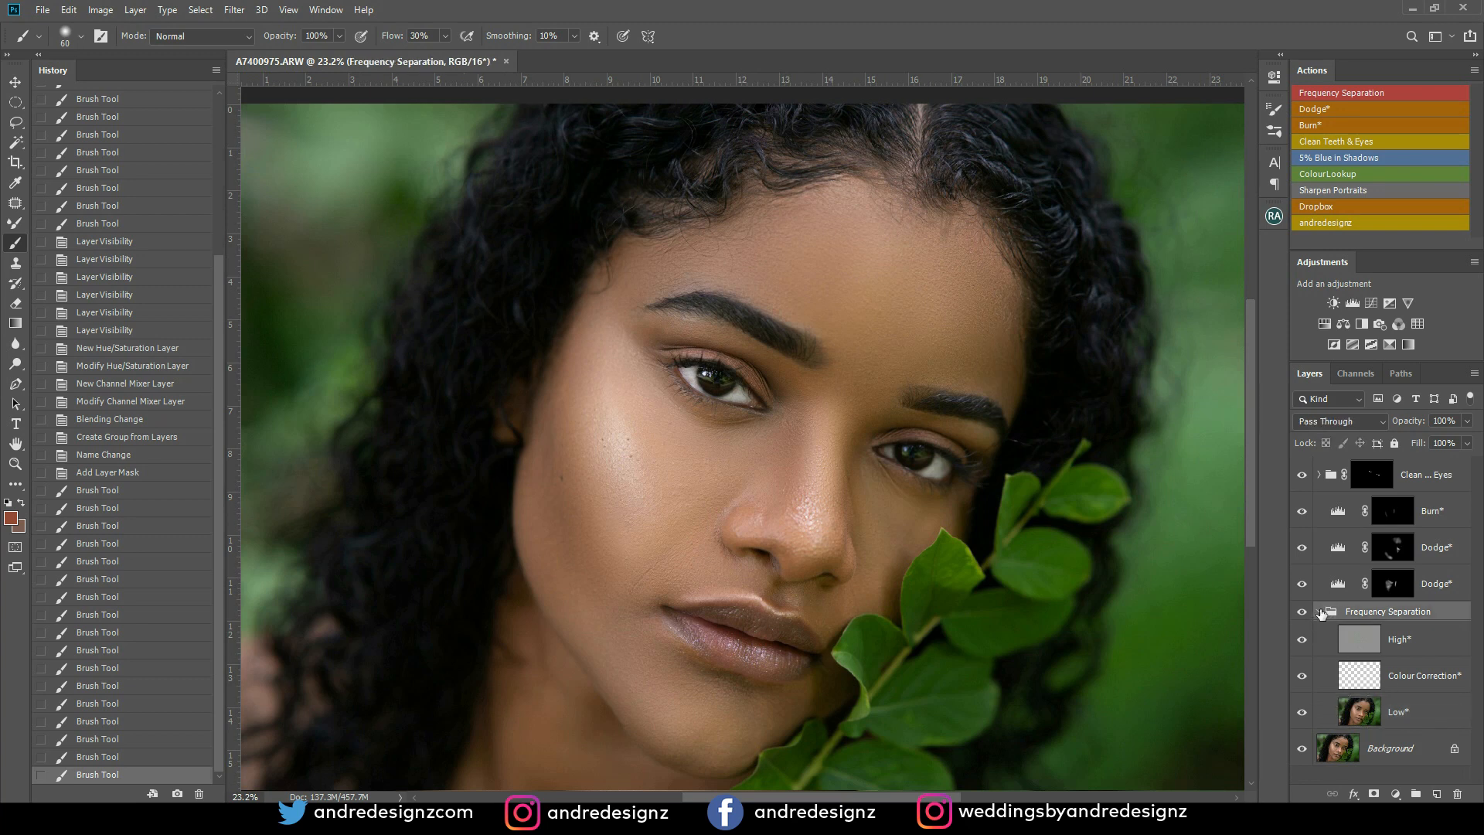
click(1323, 611)
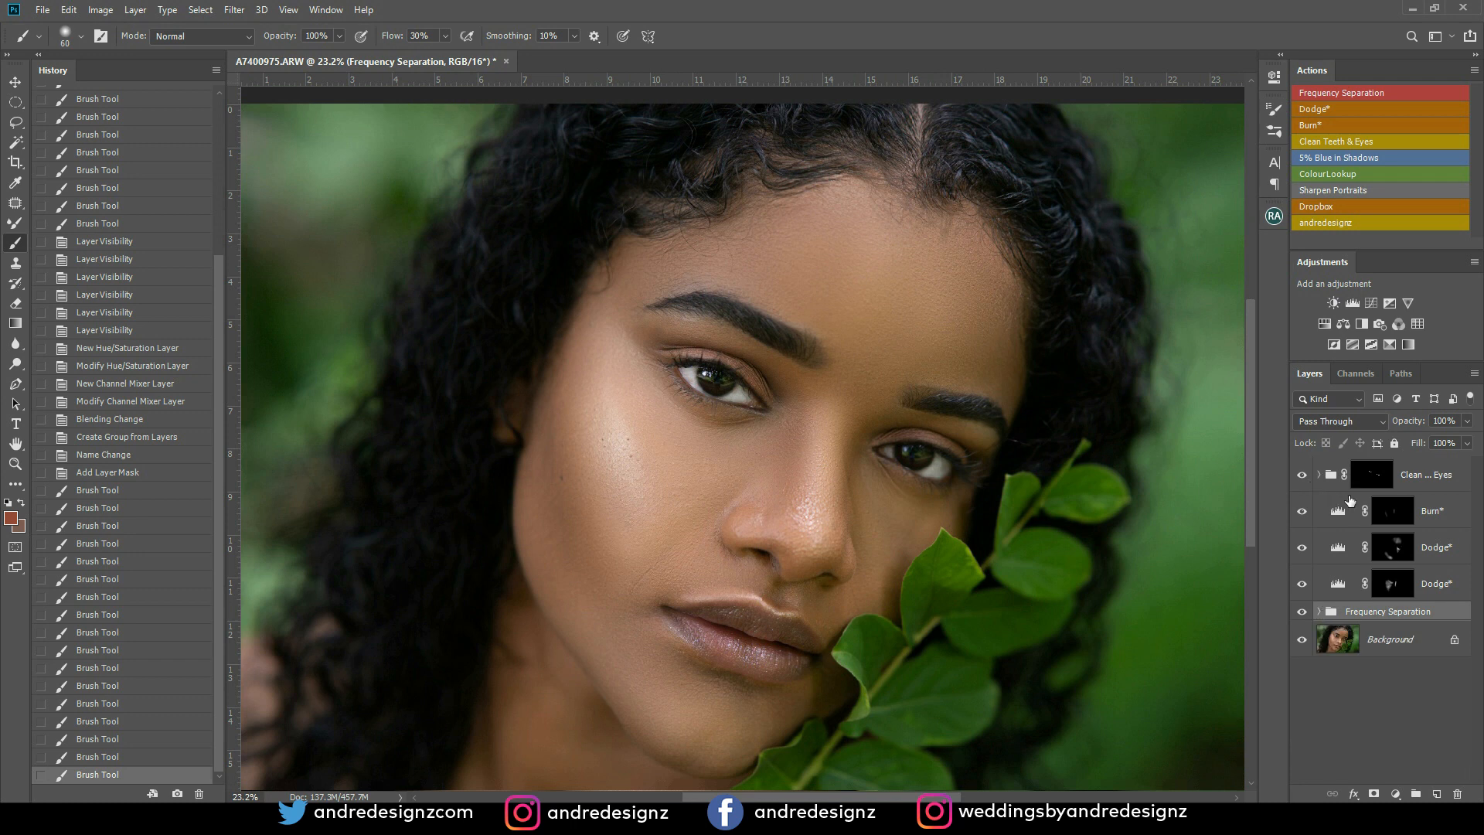
click(1461, 509)
click(1407, 632)
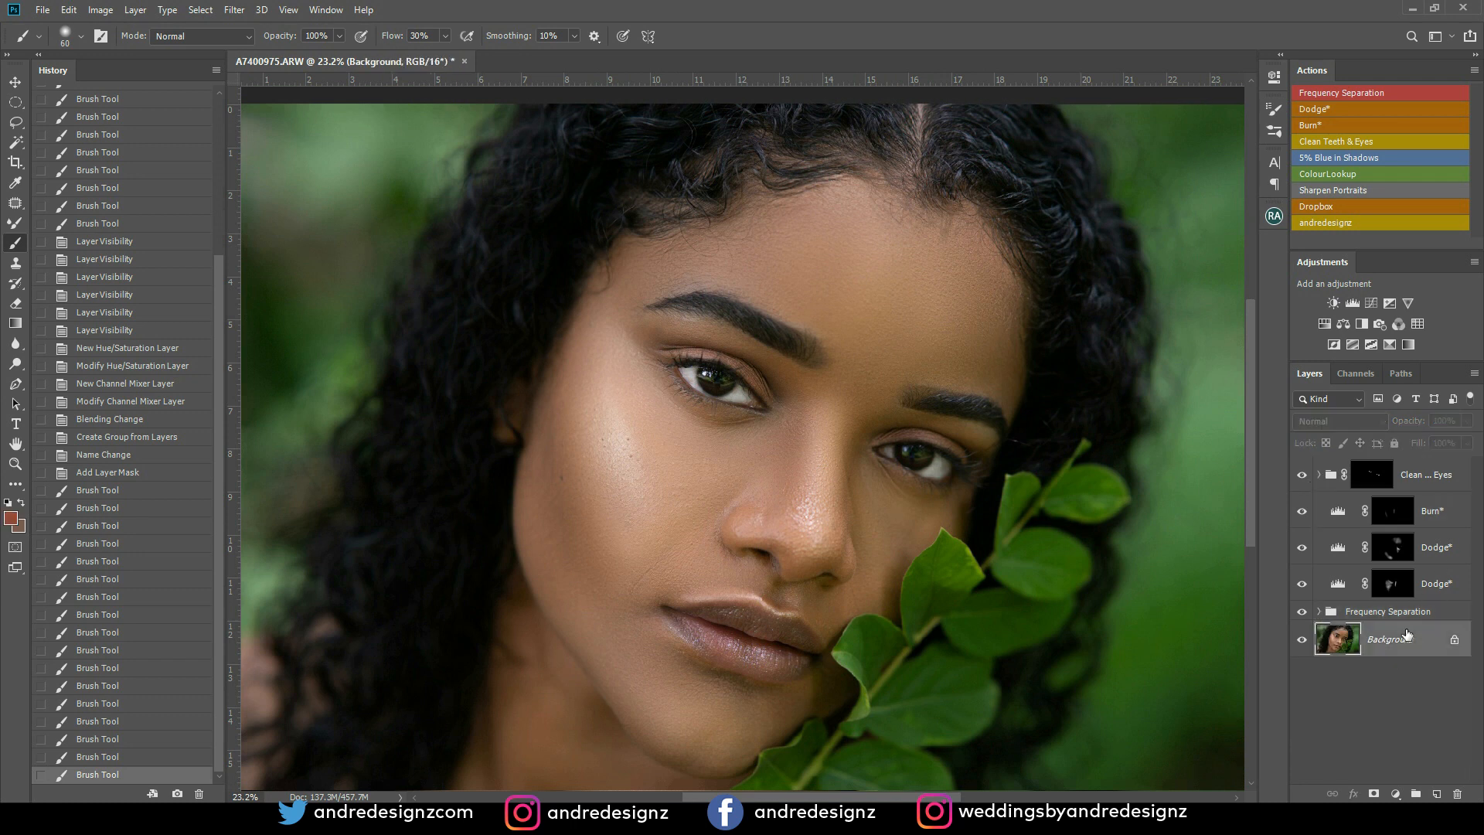
click(1349, 87)
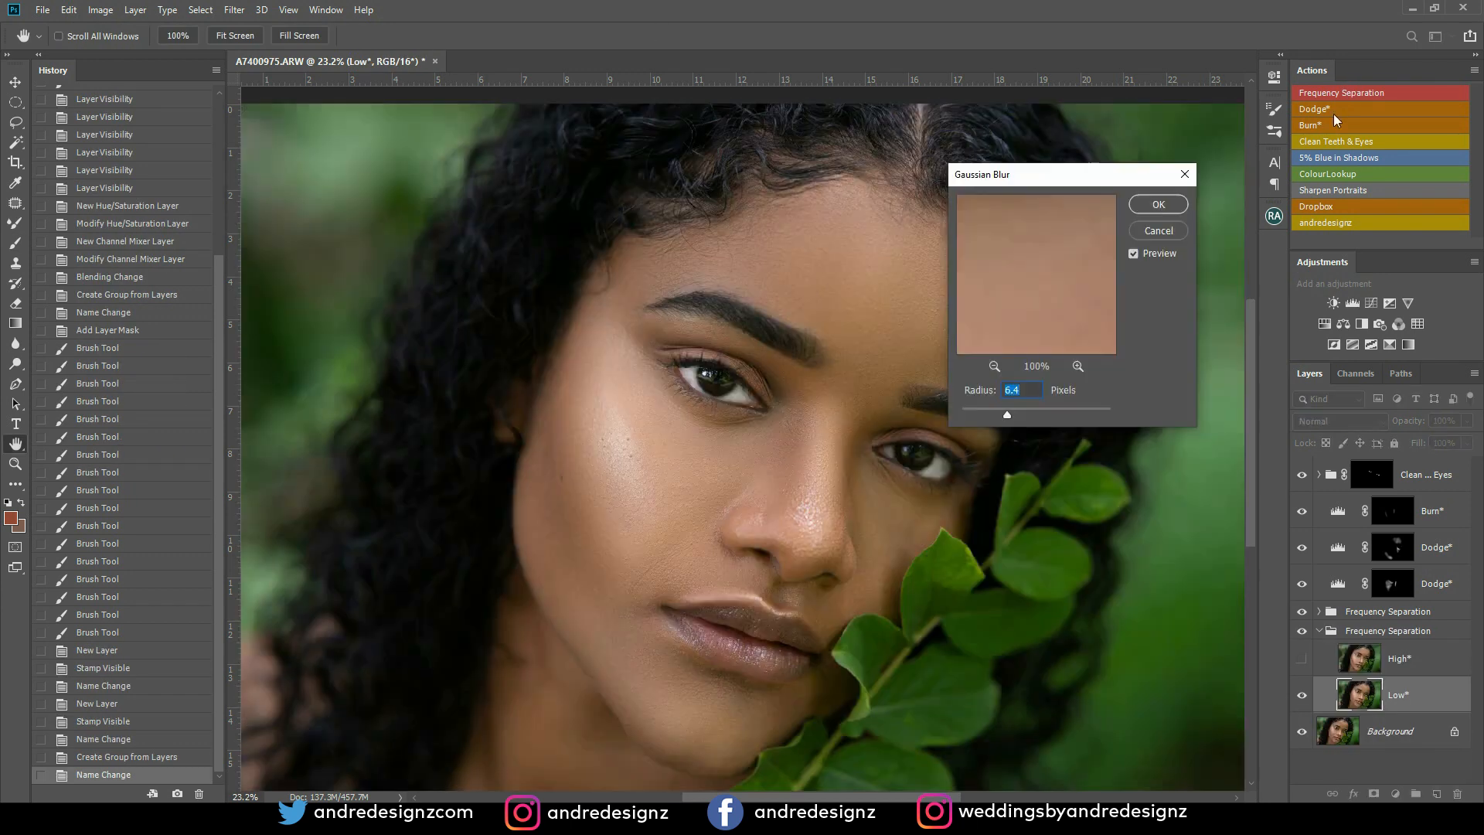
click(1154, 203)
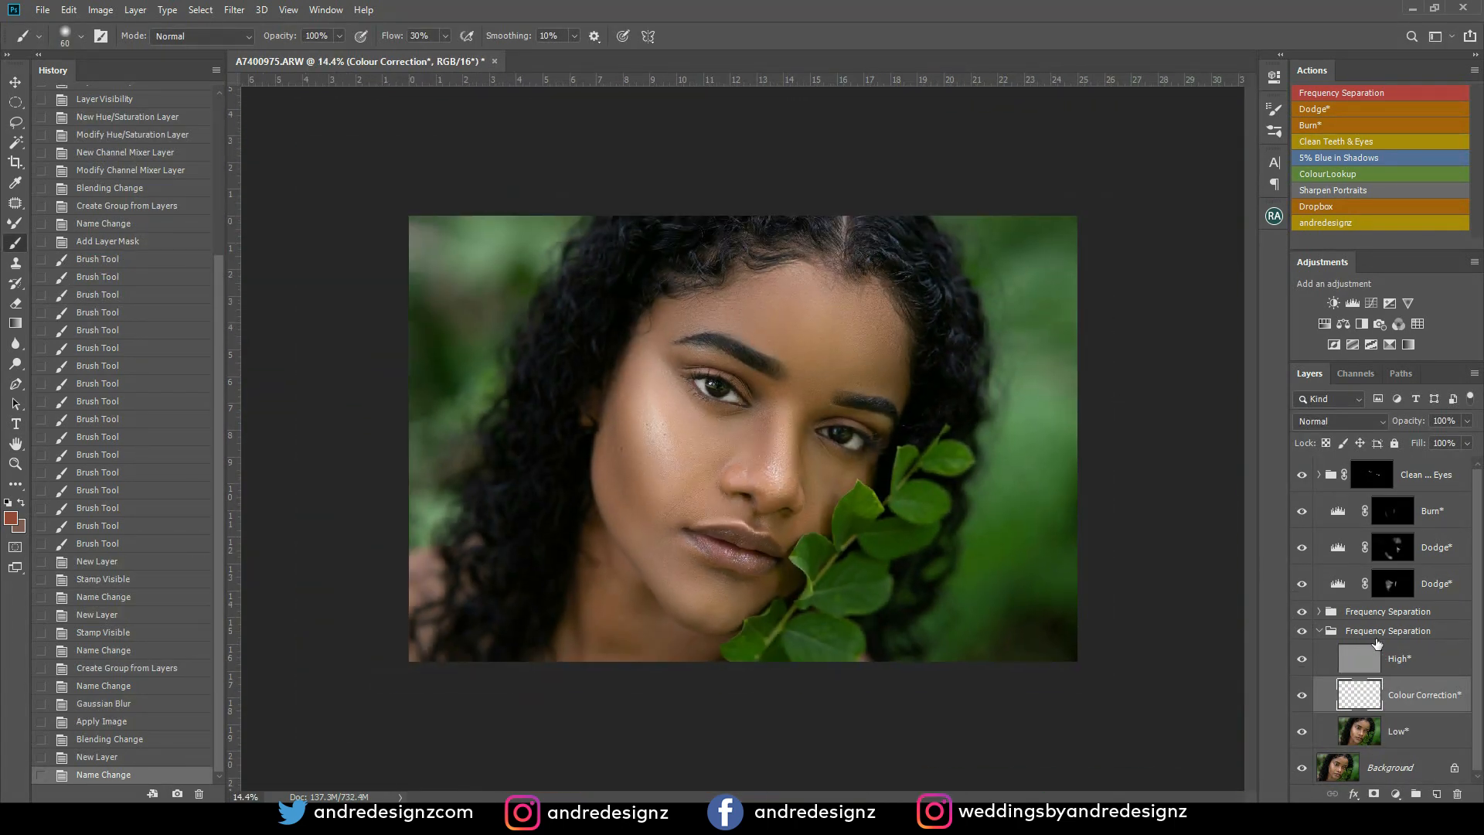
Rename the older Frequency Separation group as Done and bring the new Frequency Separation group to the front of the layer stack
click(1368, 614)
double_click(1369, 612)
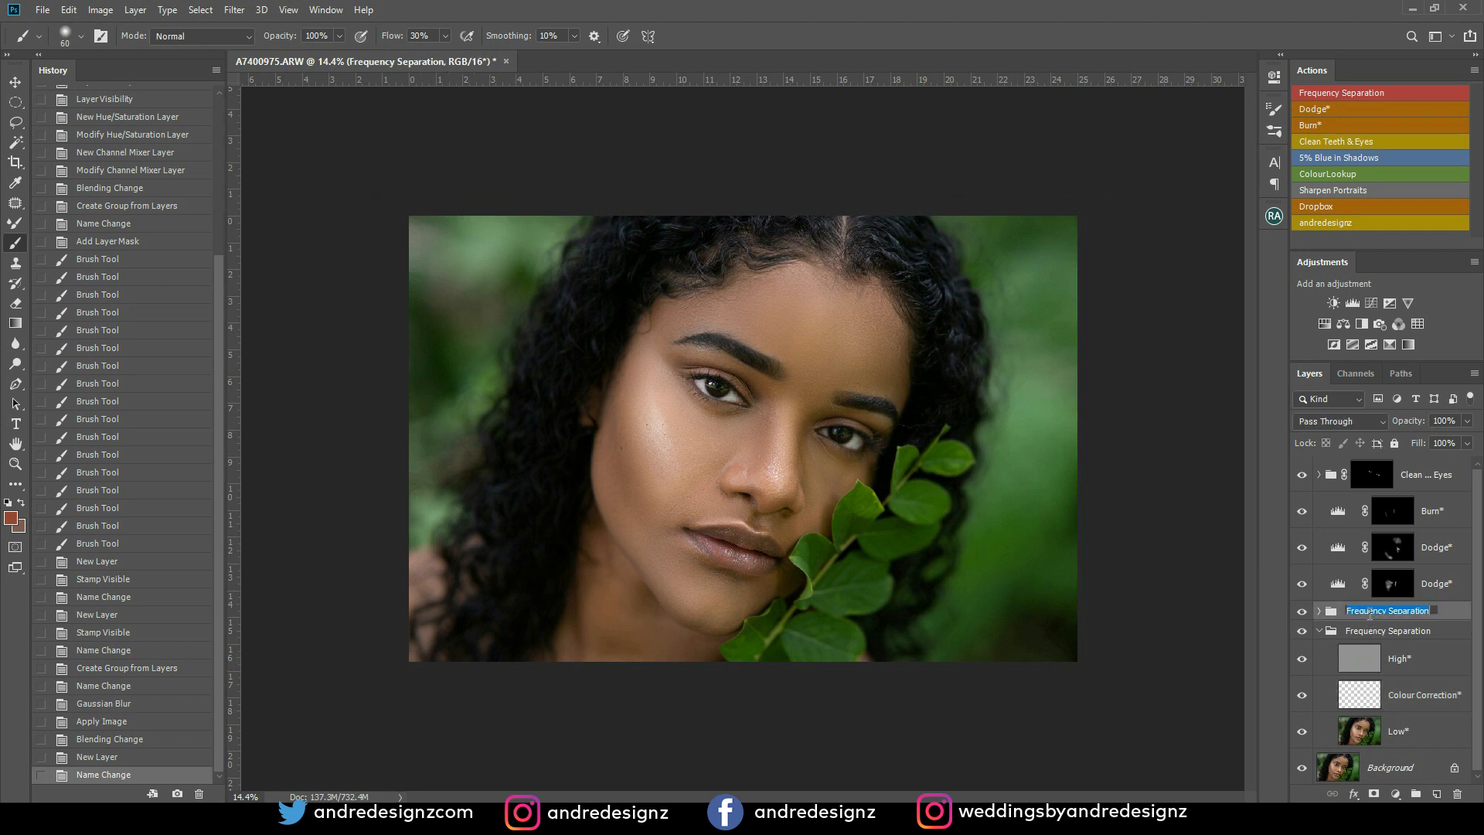
text(Done)
key(Return)
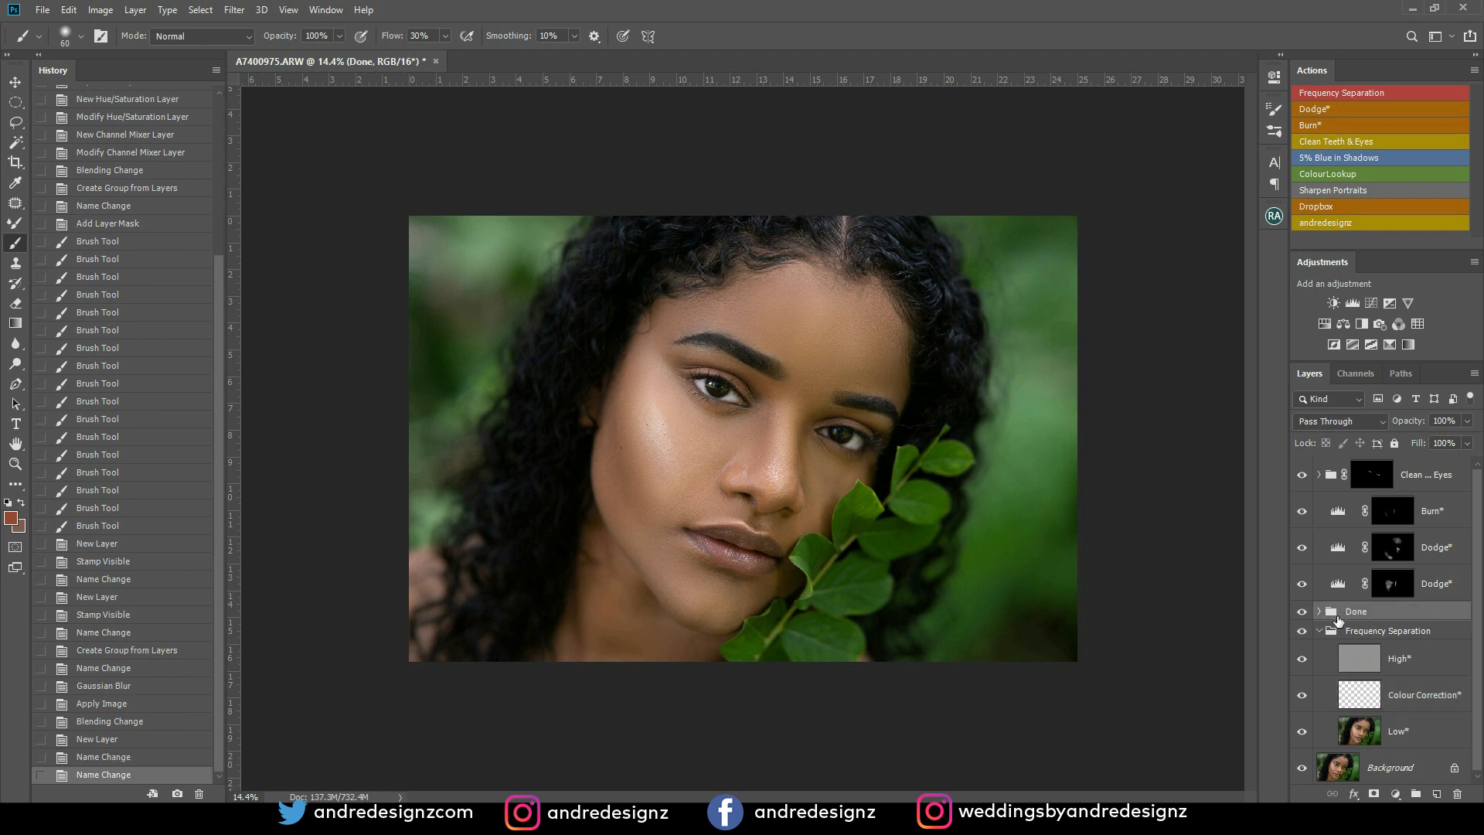
click(1439, 633)
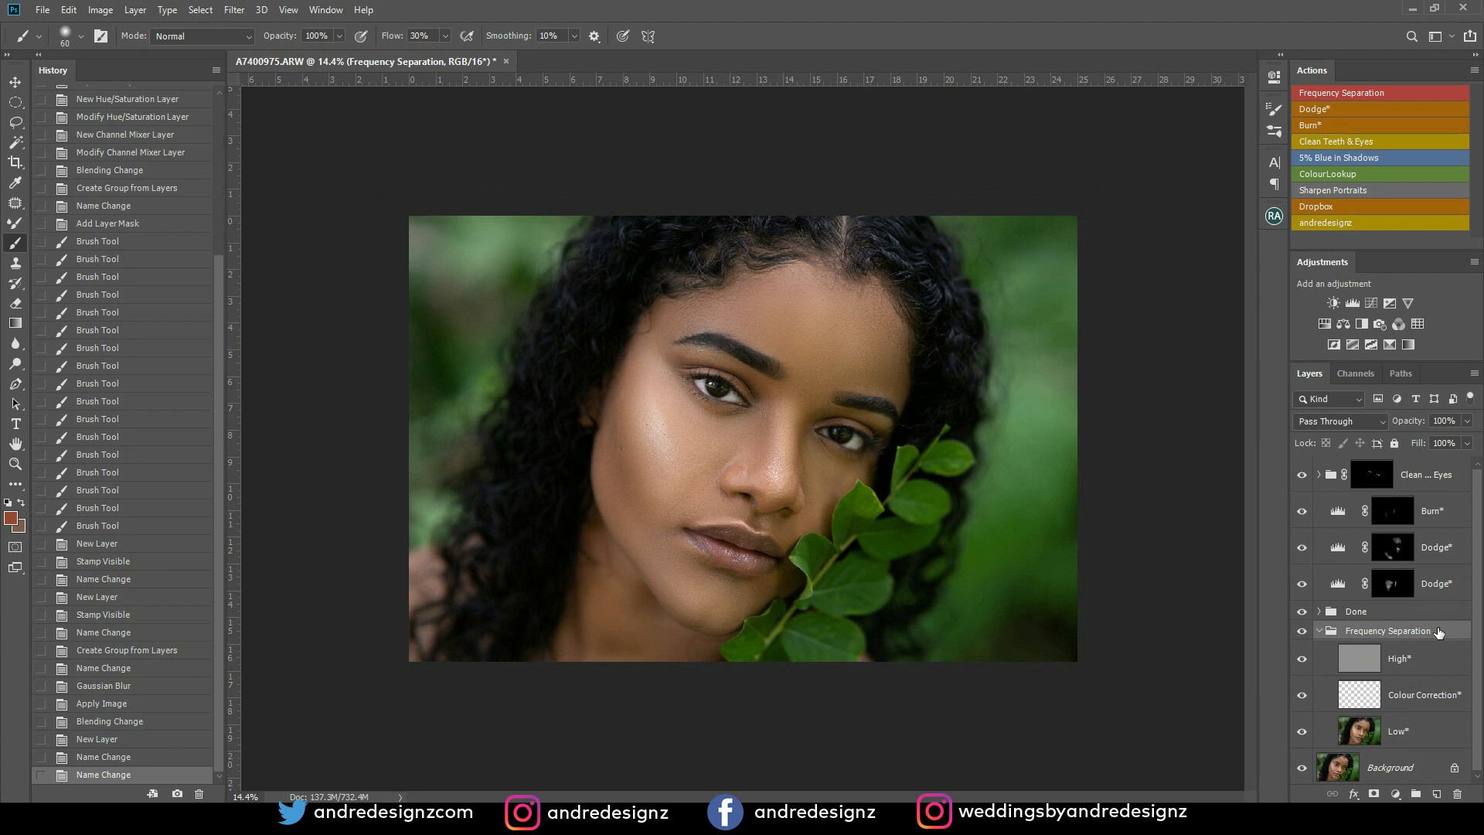
key(ctrl+shift+bracketright)
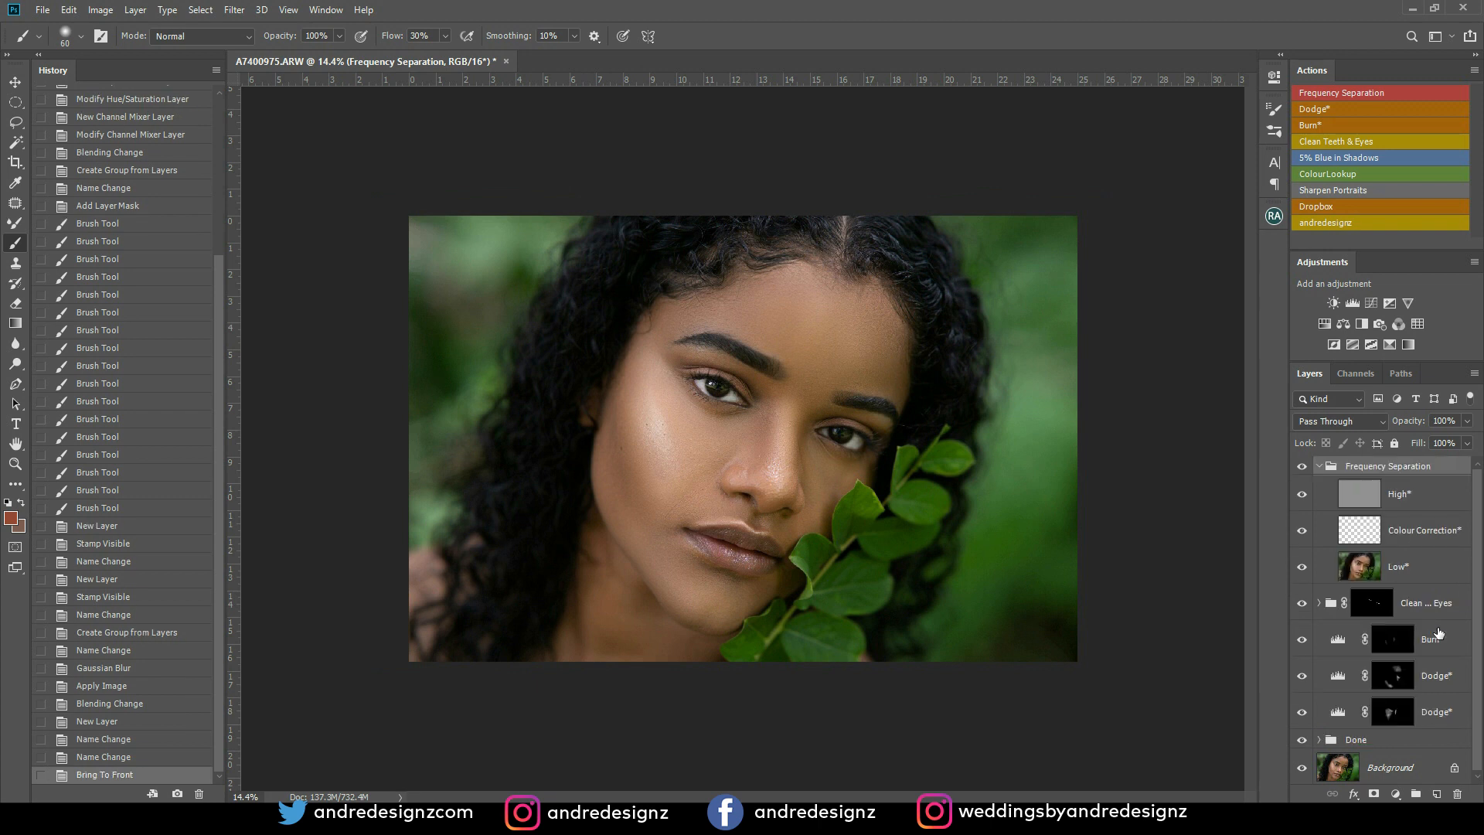
Blend the forehead tones and the area above the brows on the new Low* layer with a 500 px Mixer Brush
click(1403, 567)
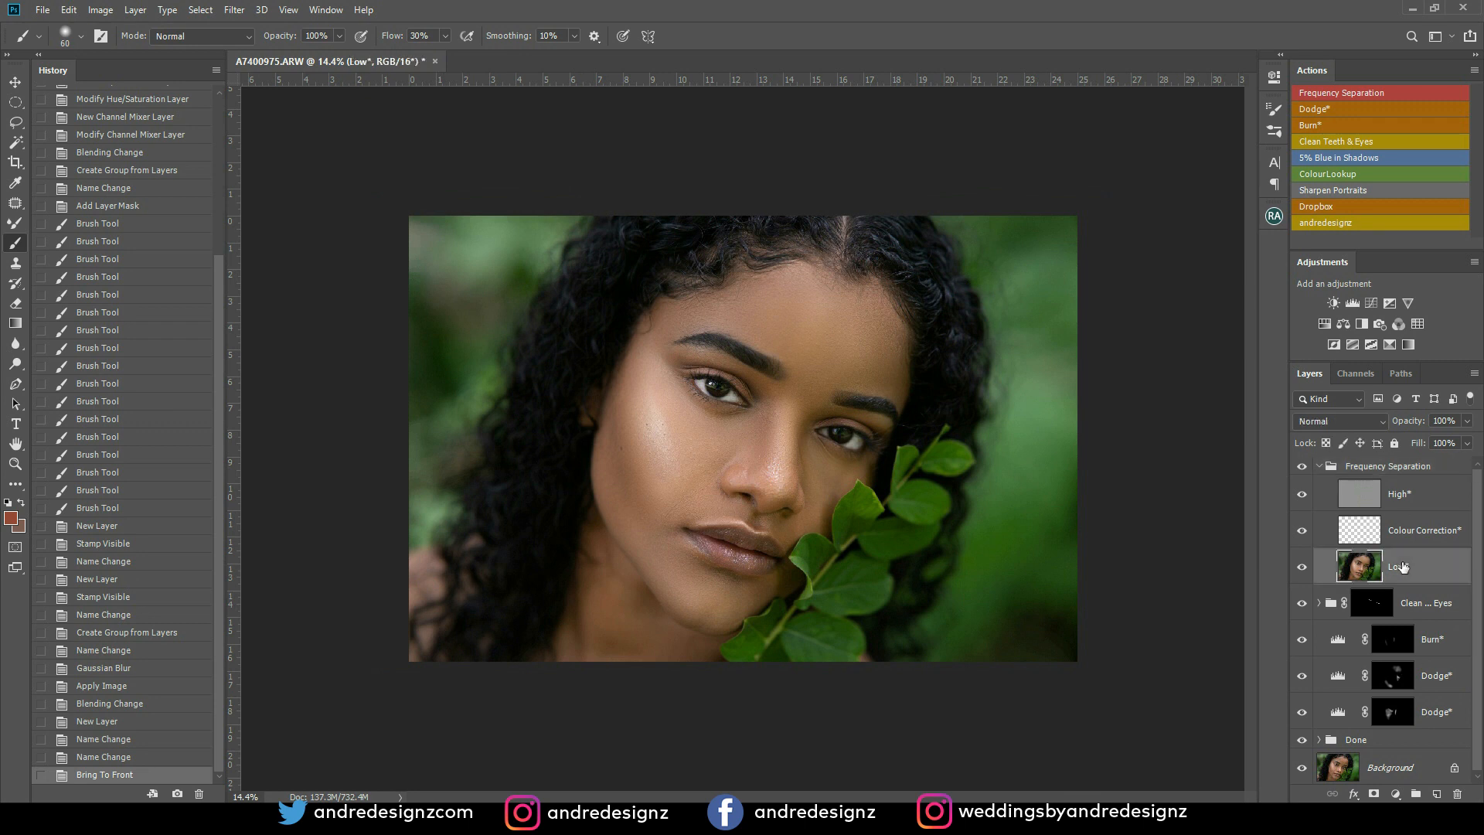
scroll(764, 393, up, 2)
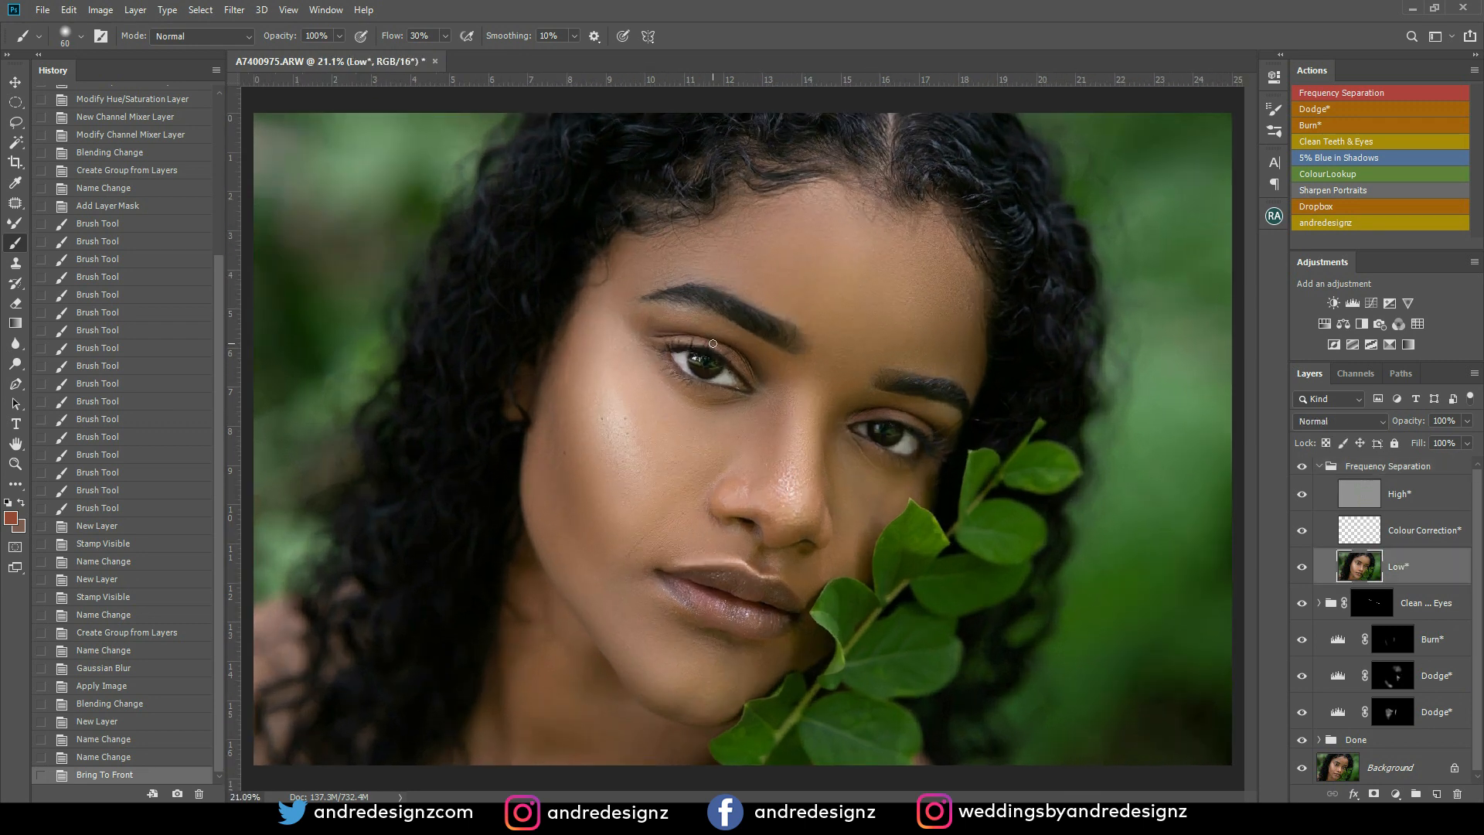
key(shift+b)
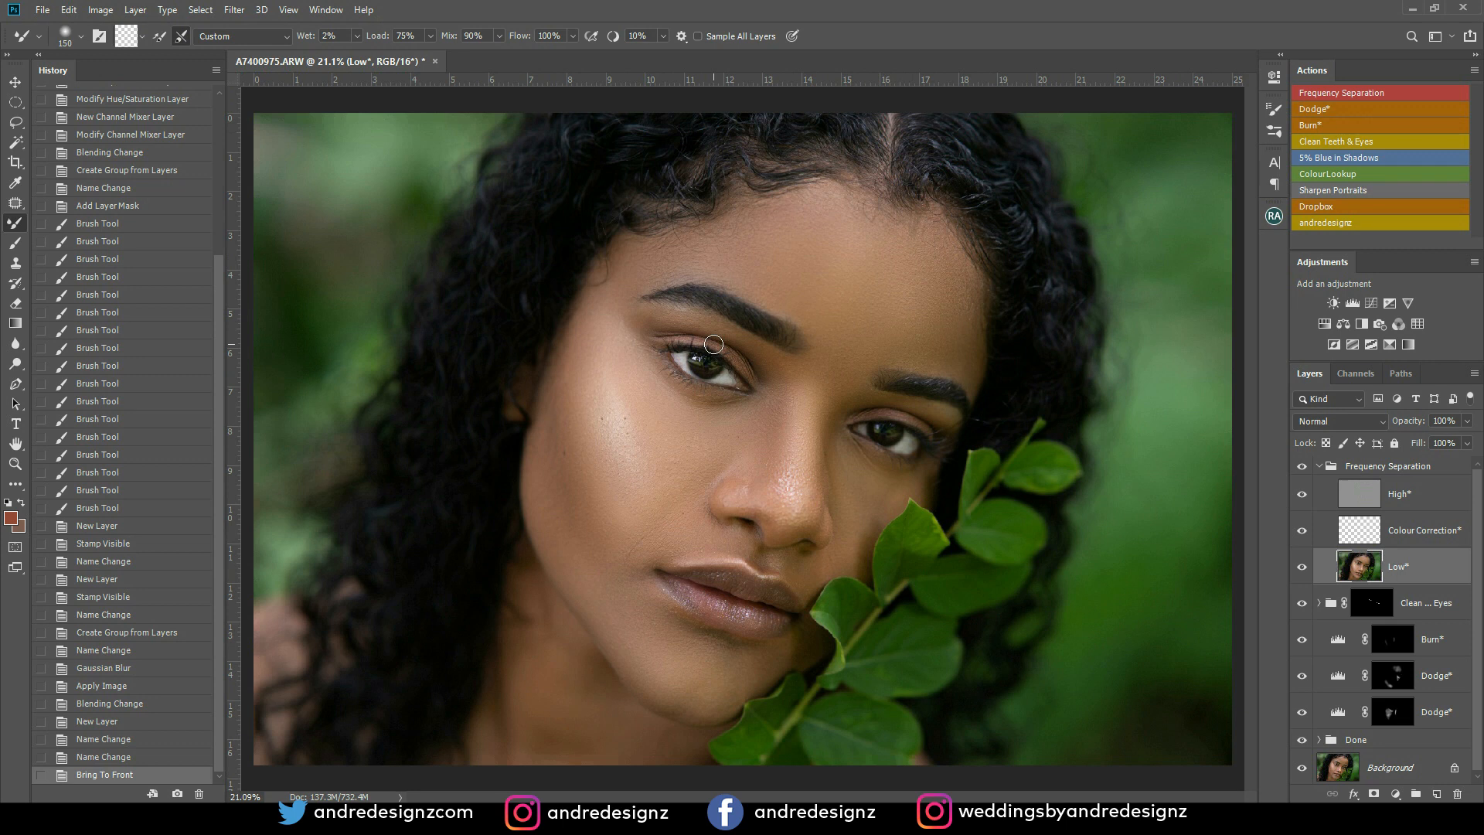
key(bracketright)
key(bracketright)
key(bracketright)
key(bracketright)
key(bracketright)
key(bracketright)
drag(926, 332, 950, 361)
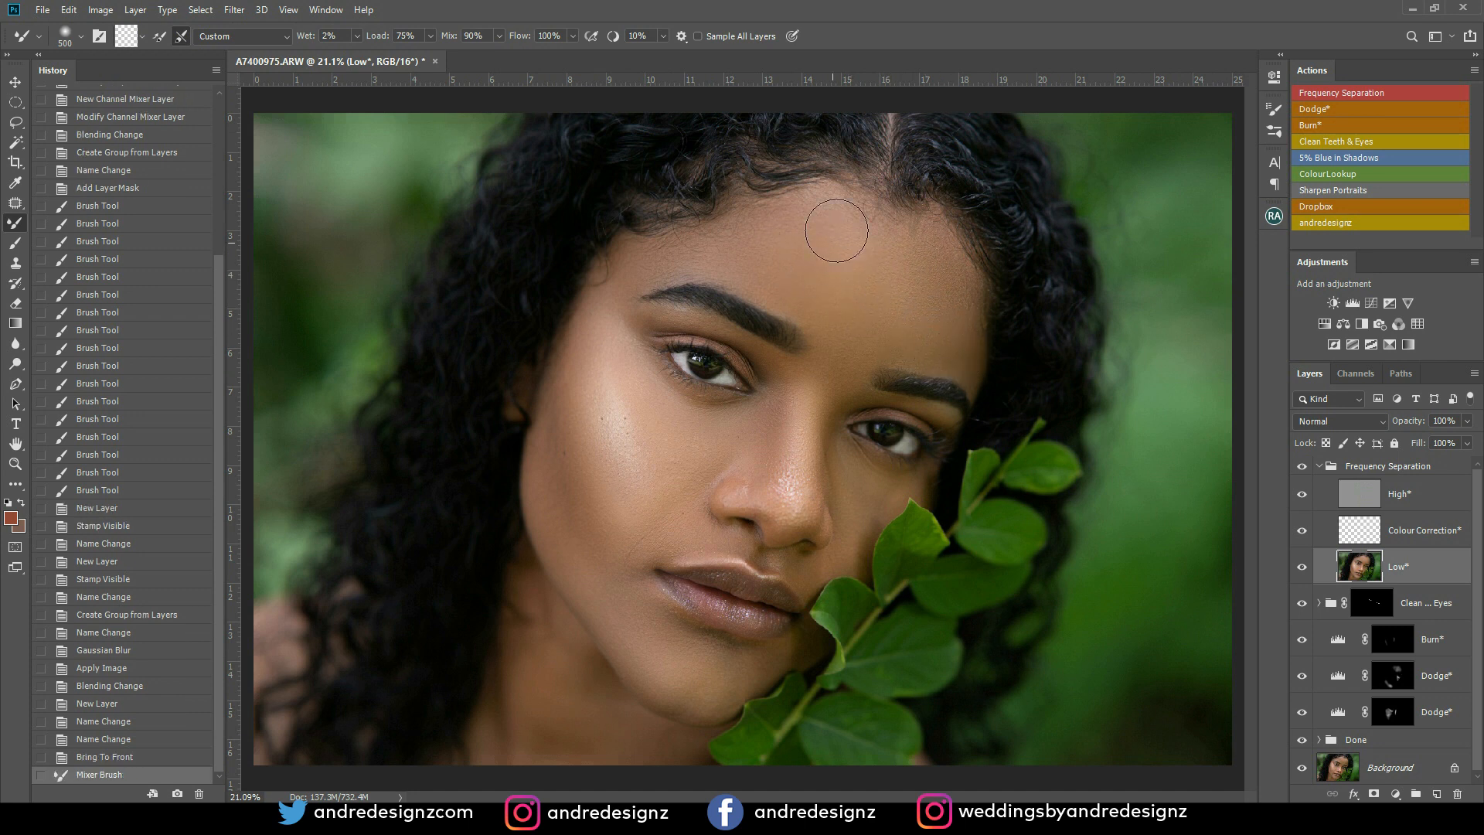
mouse_move(772, 233)
mouse_down()
mouse_move(789, 262)
mouse_move(807, 295)
mouse_move(795, 305)
mouse_move(858, 237)
mouse_move(888, 302)
mouse_move(908, 245)
mouse_move(911, 275)
mouse_move(867, 261)
mouse_move(859, 211)
mouse_move(879, 258)
mouse_up()
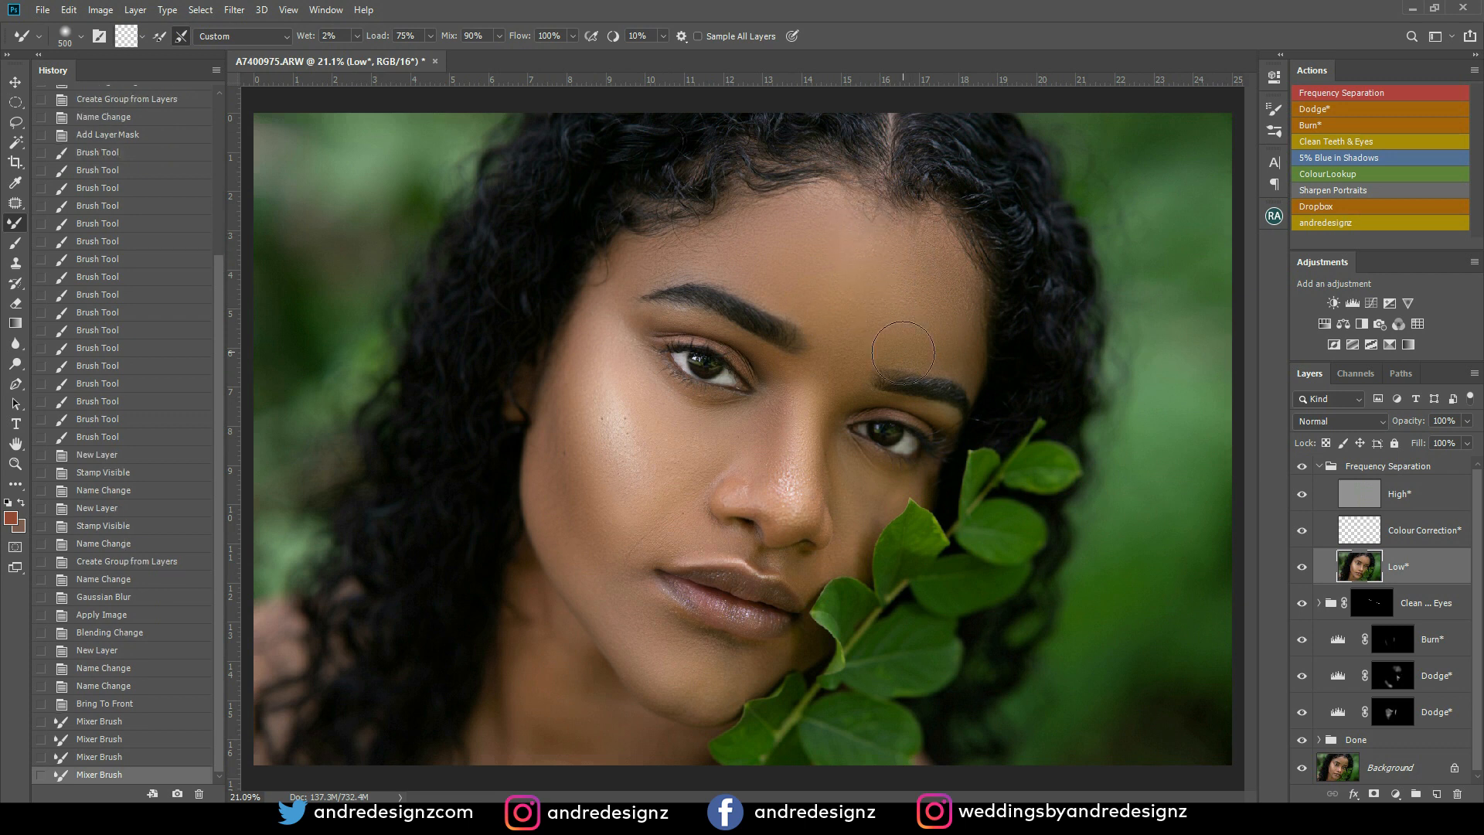
drag(840, 327, 808, 287)
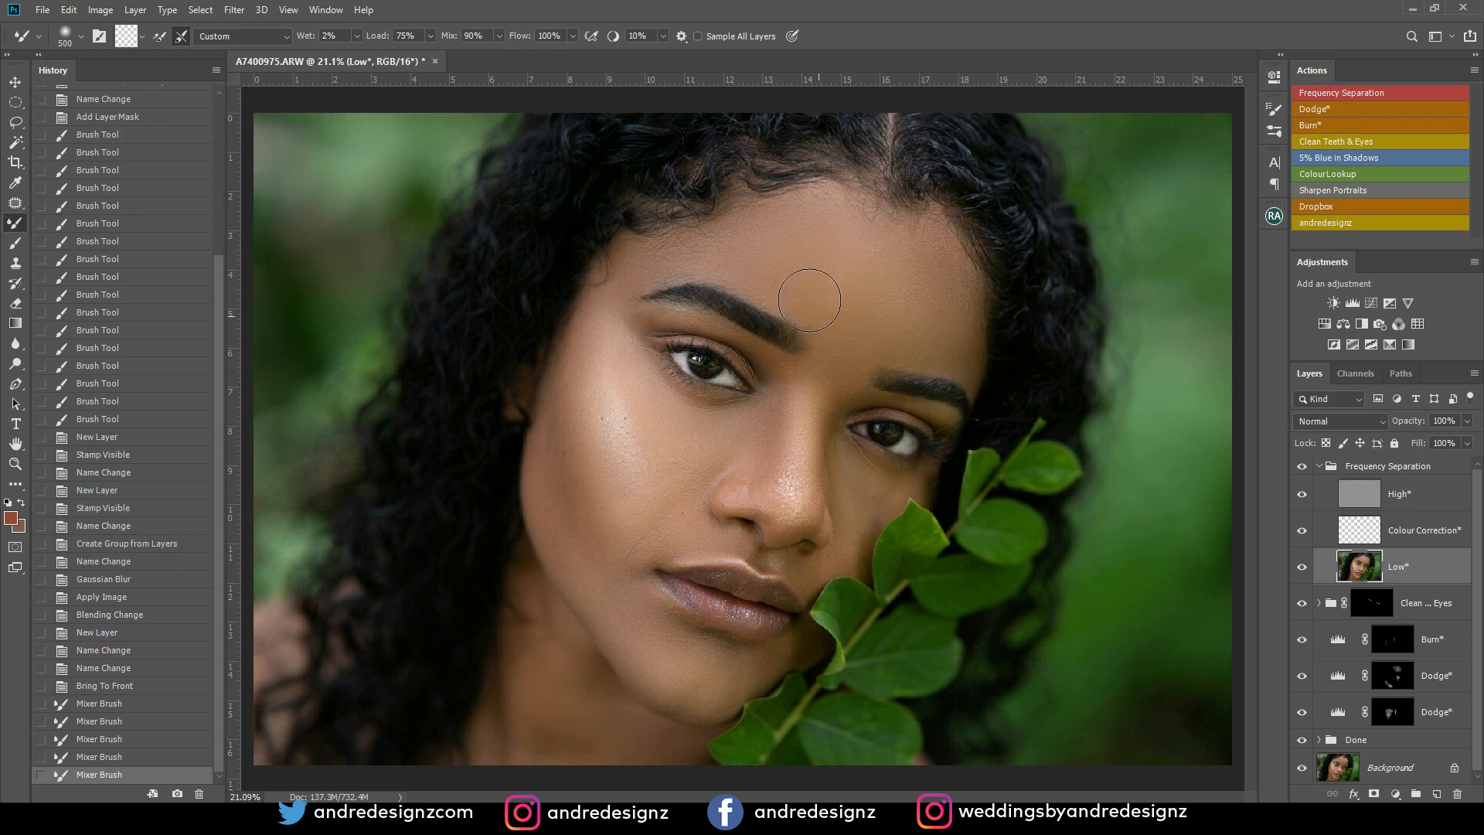
drag(724, 246, 742, 247)
Compare the portrait with and without the new Frequency Separation group, and check the blended skin at several zoom levels
click(1302, 467)
click(1302, 468)
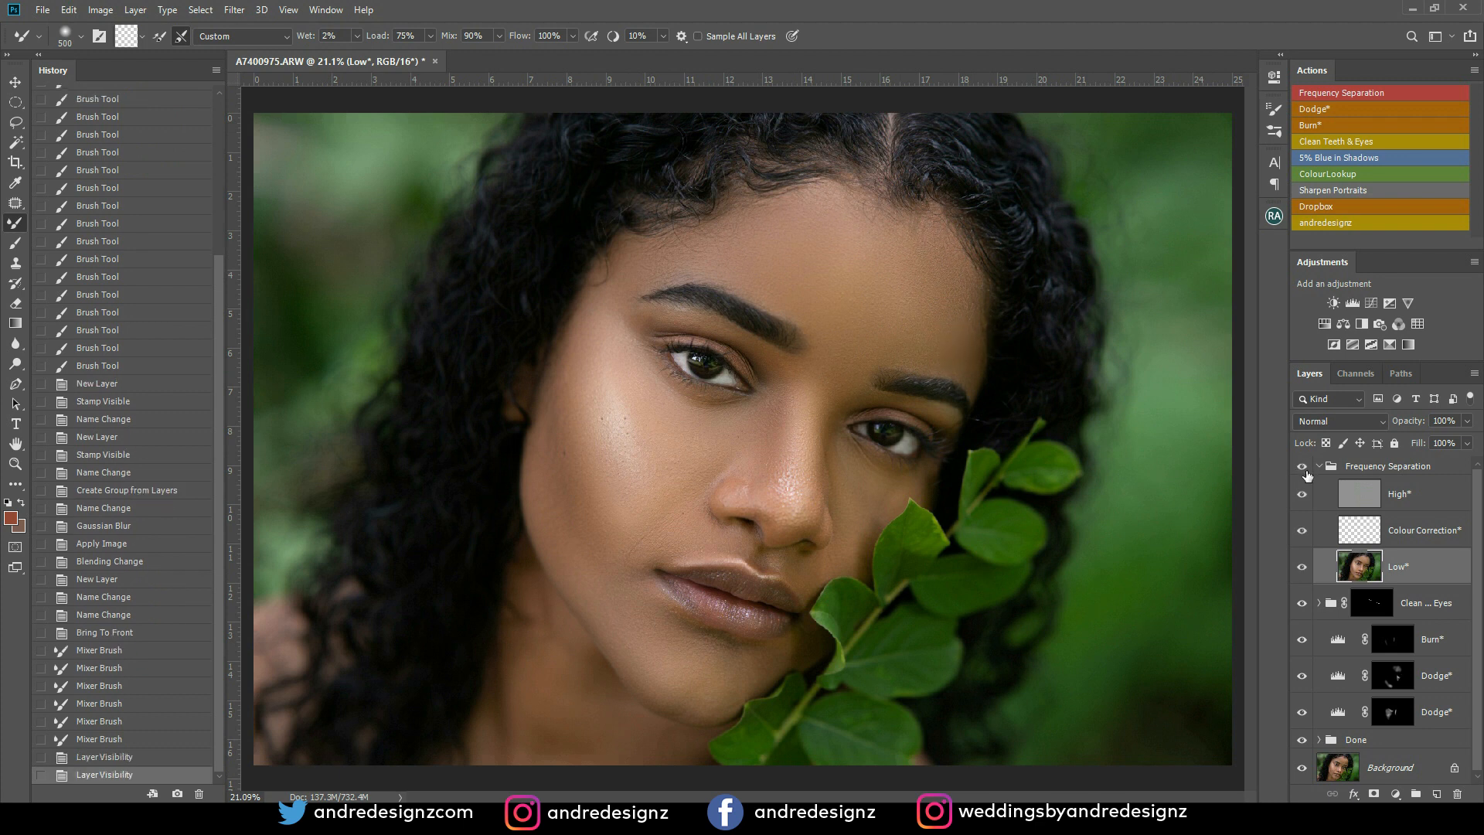
scroll(980, 391, down, 6)
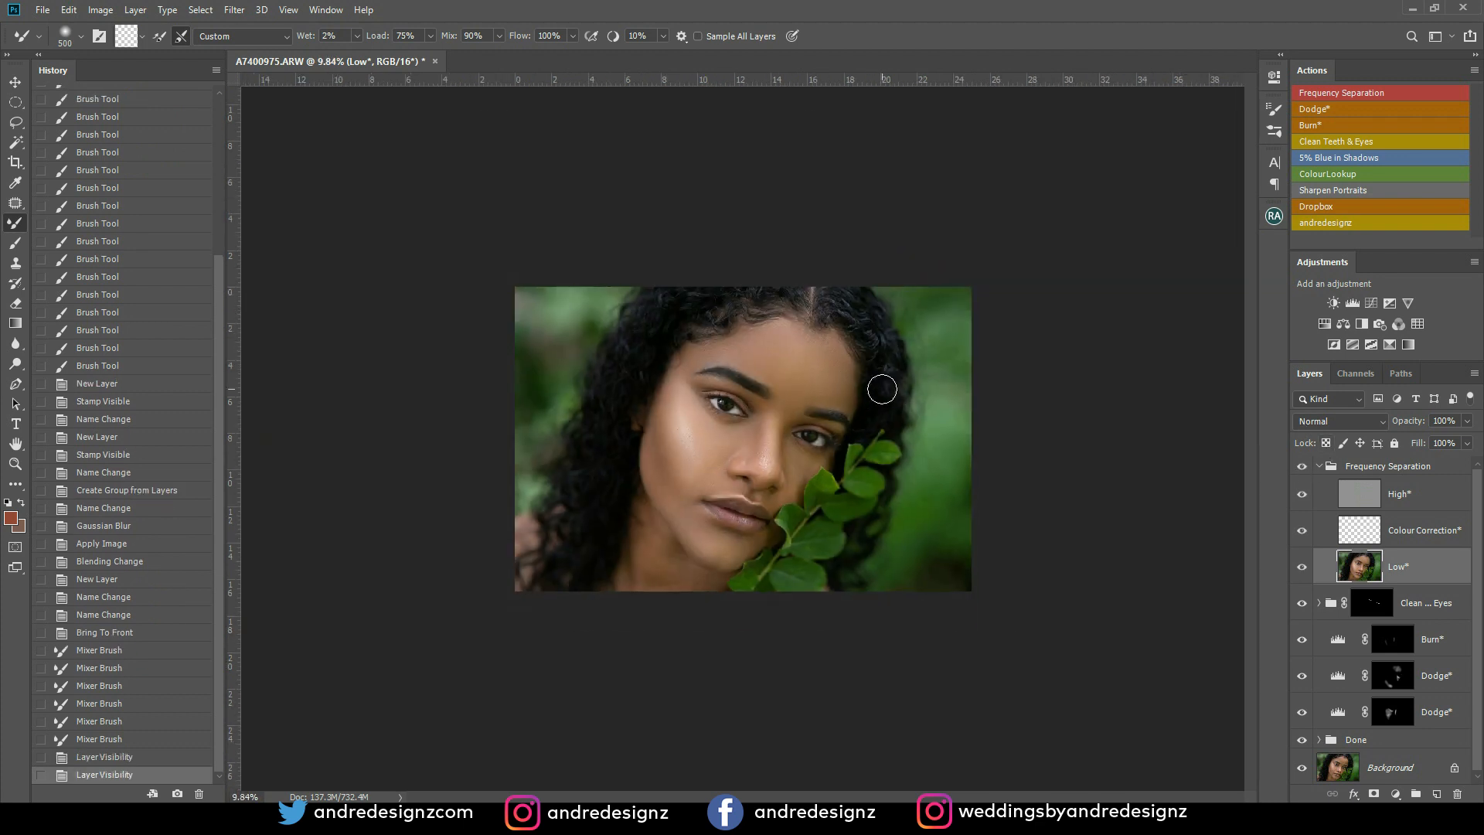
scroll(854, 391, up, 4)
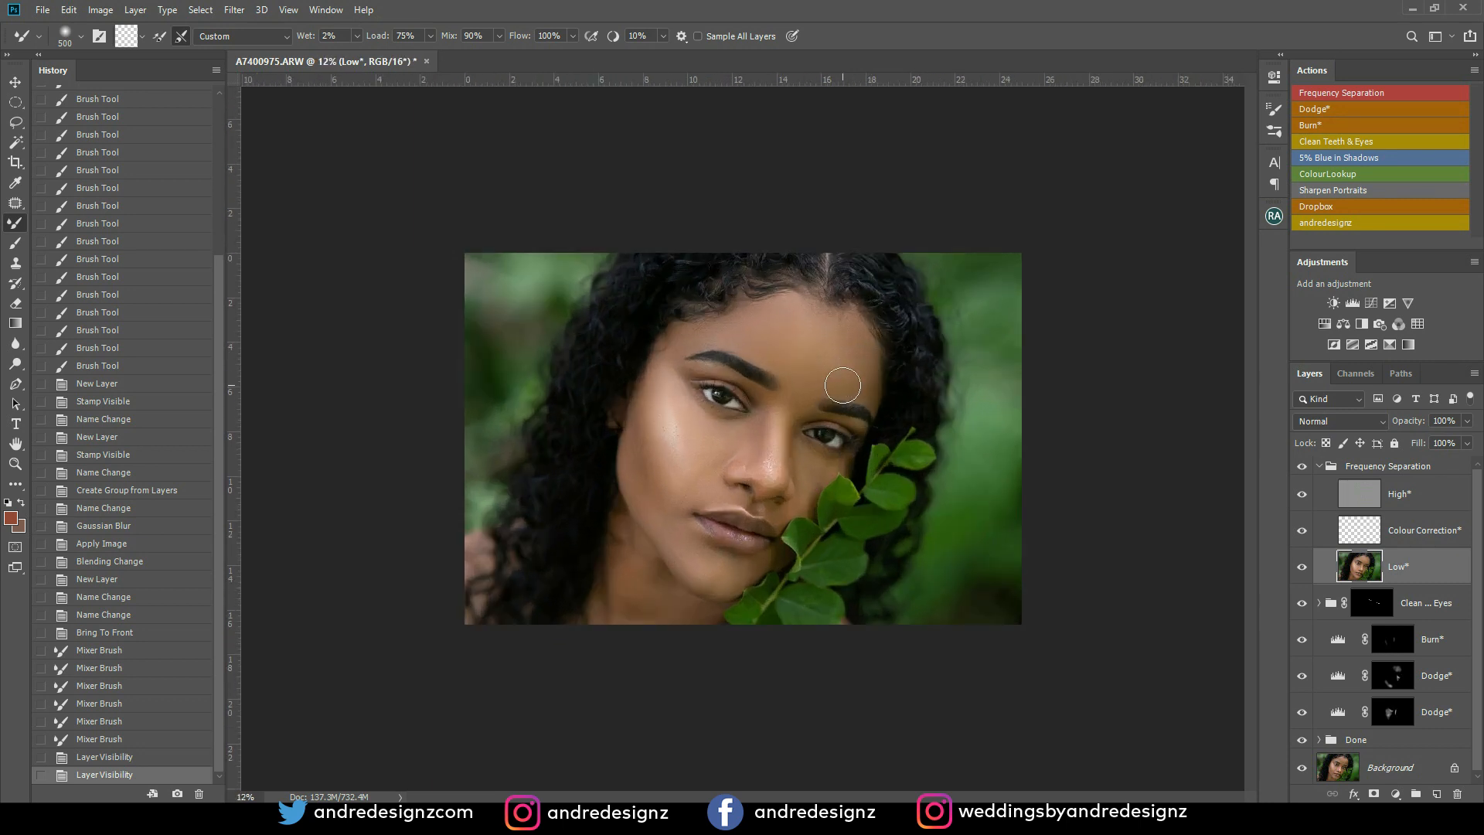
scroll(842, 385, up, 3)
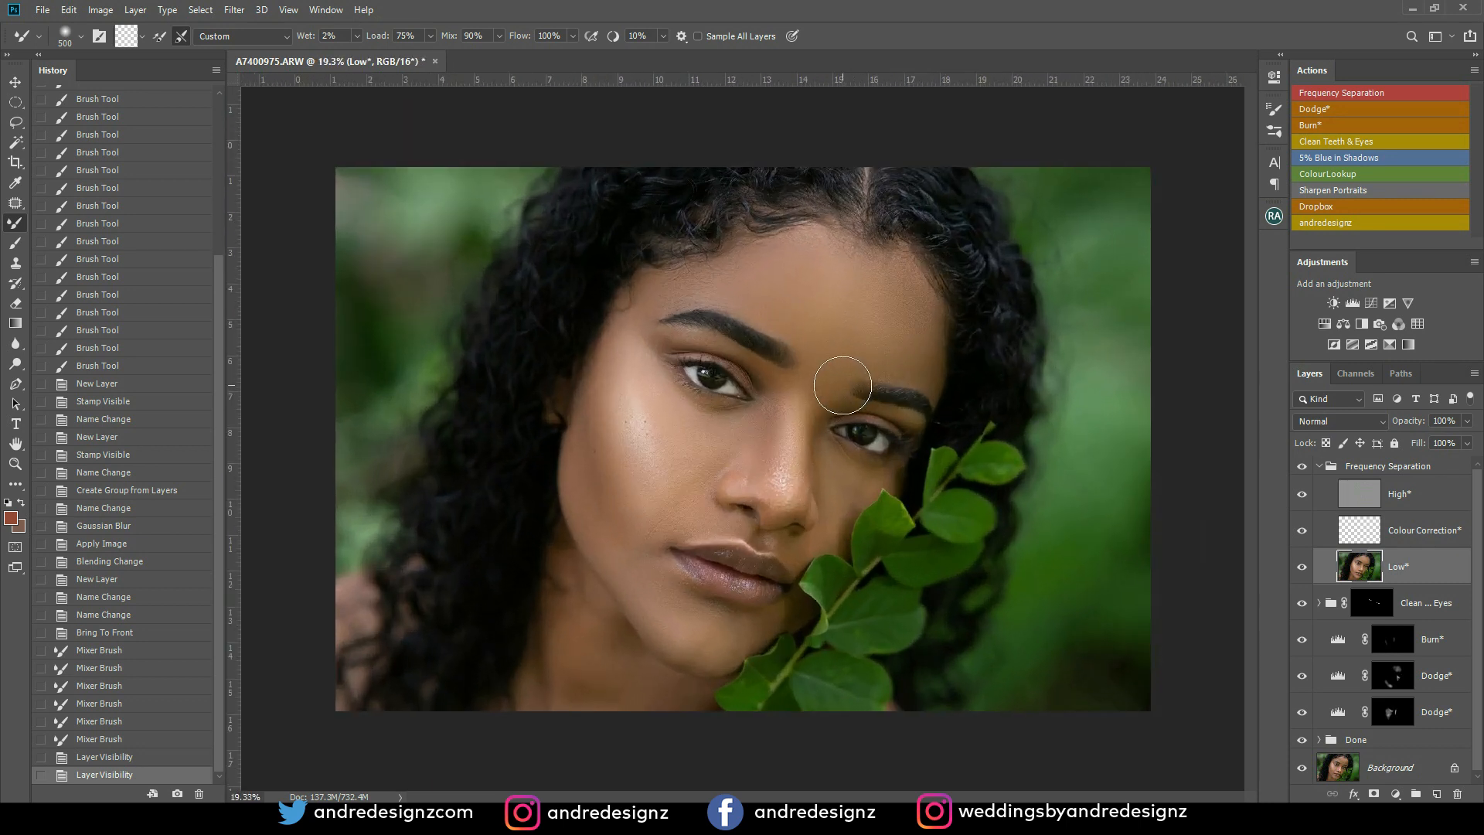
scroll(842, 385, down, 3)
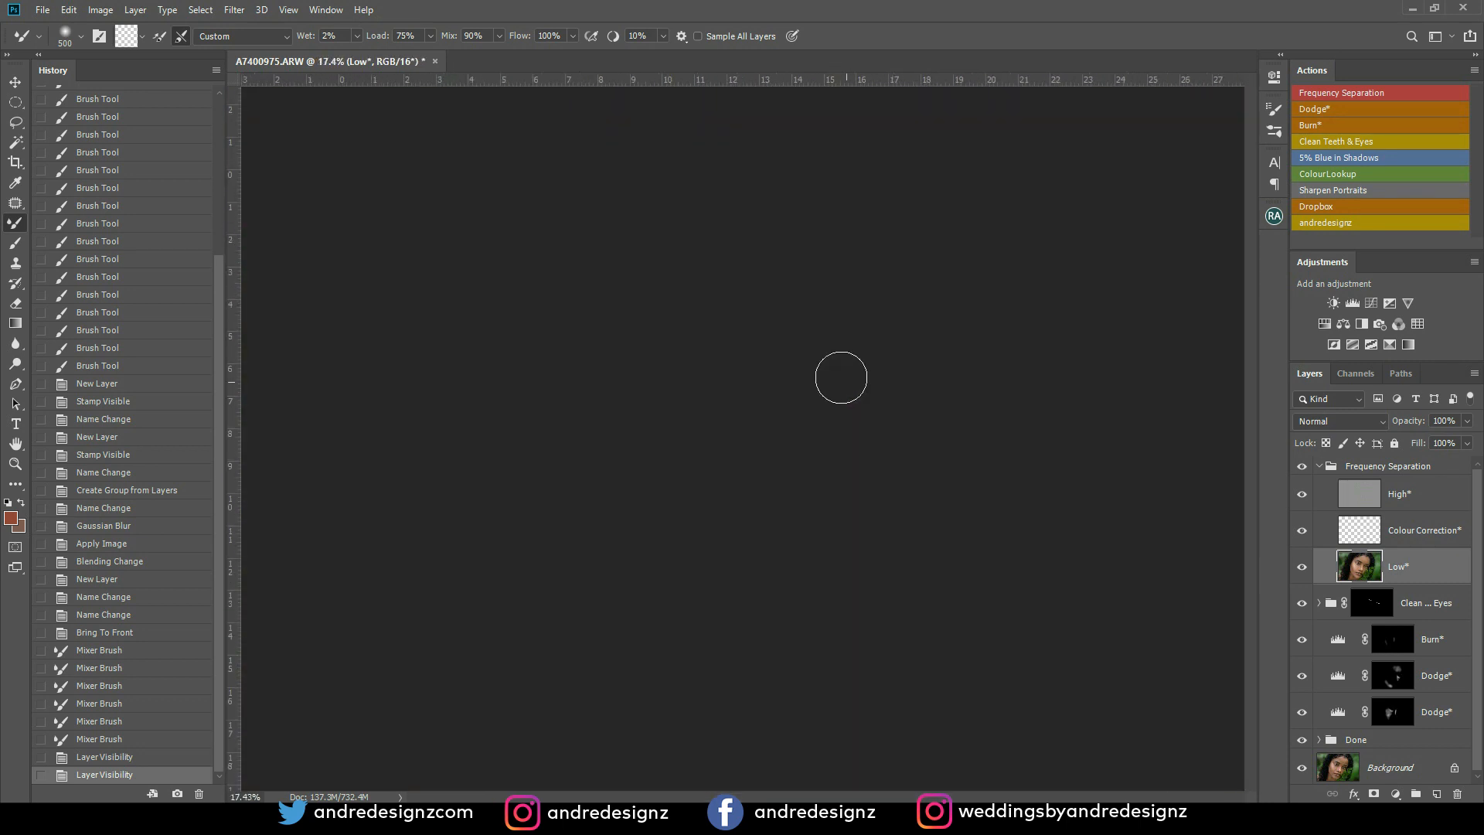
Collapse the new Frequency Separation group and stamp all visible layers into a new layer above it
click(1382, 467)
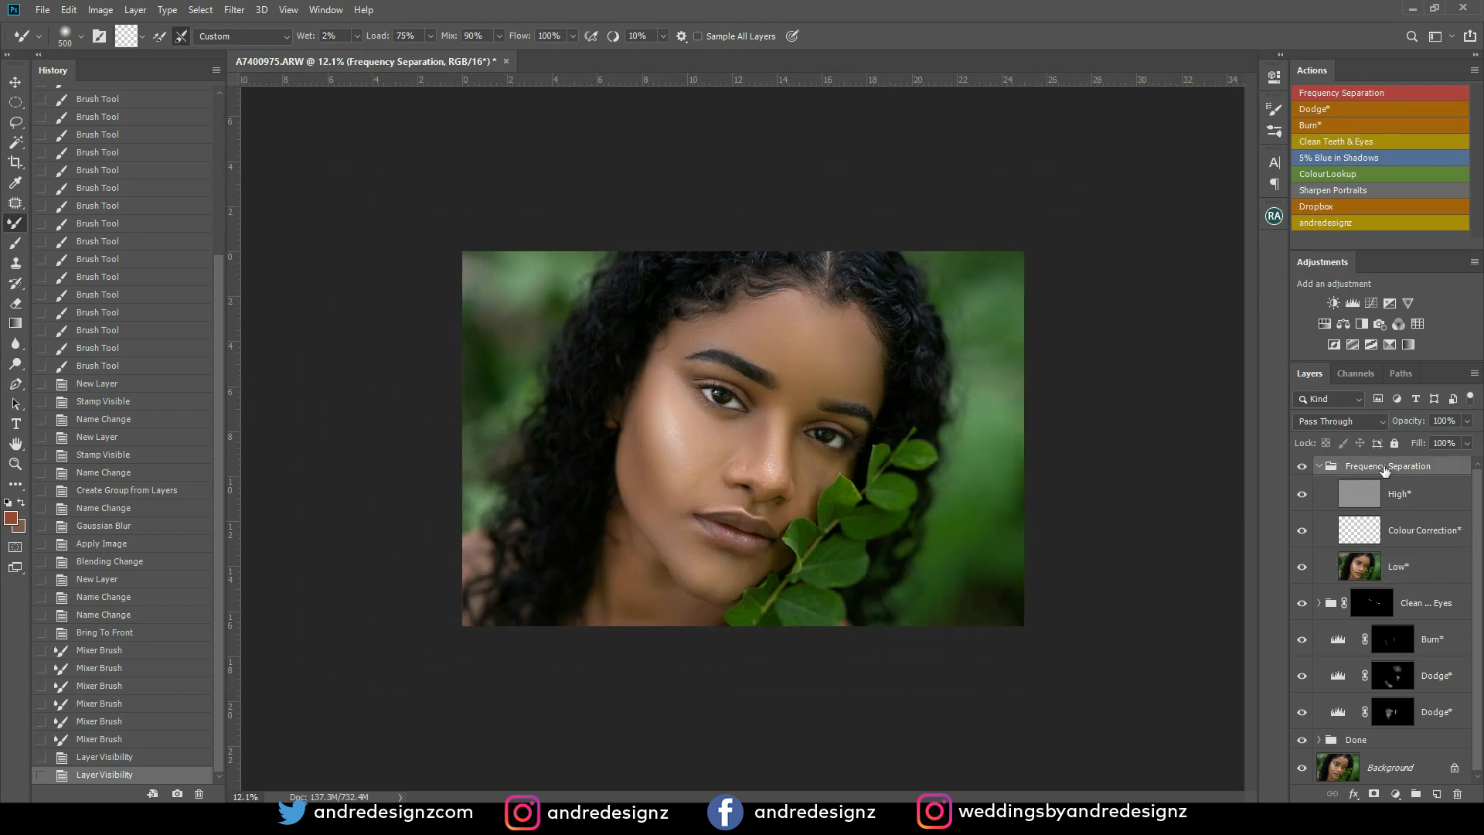
click(1319, 466)
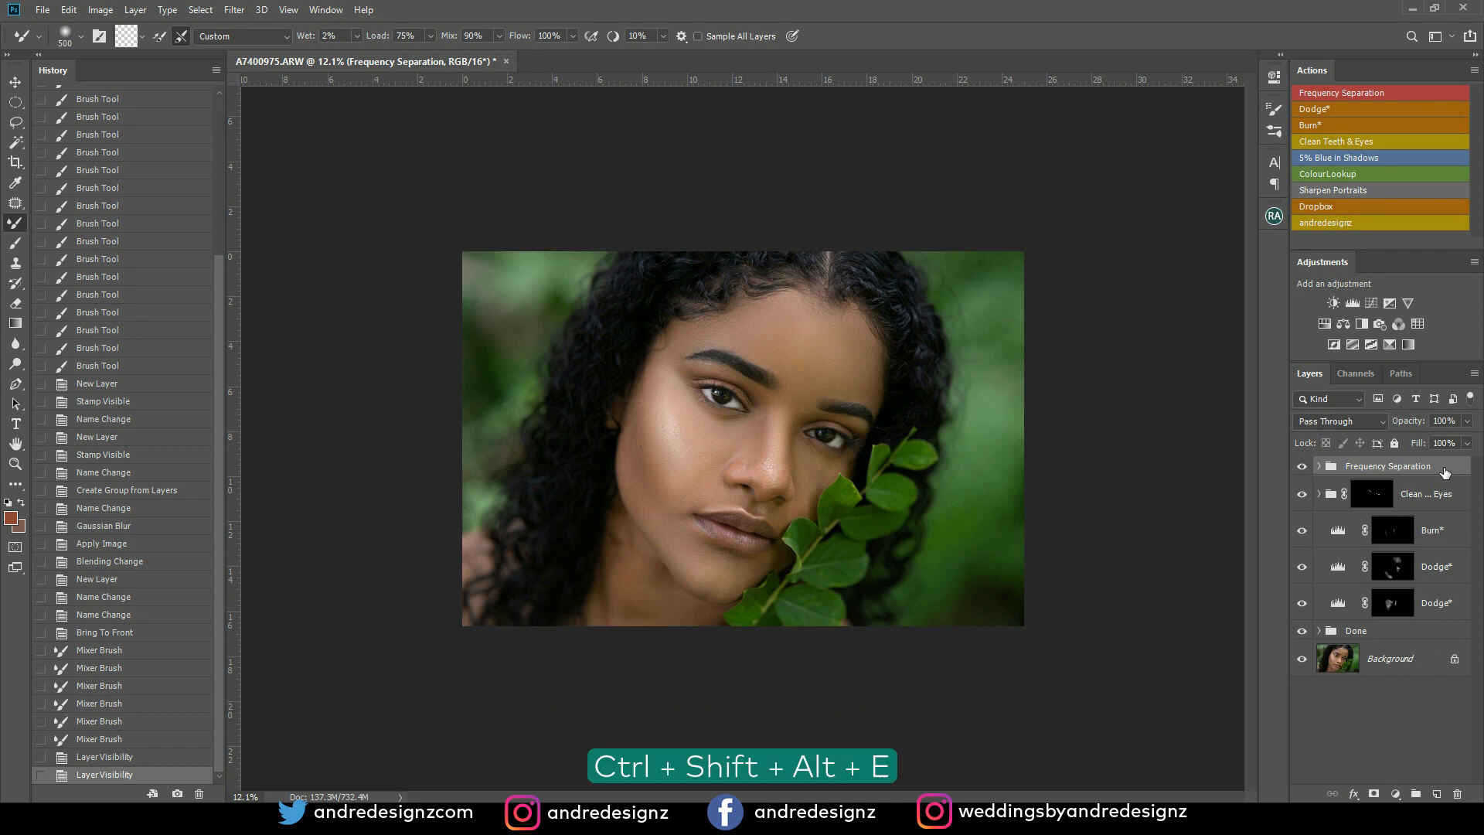
key(ctrl+shift+alt+e)
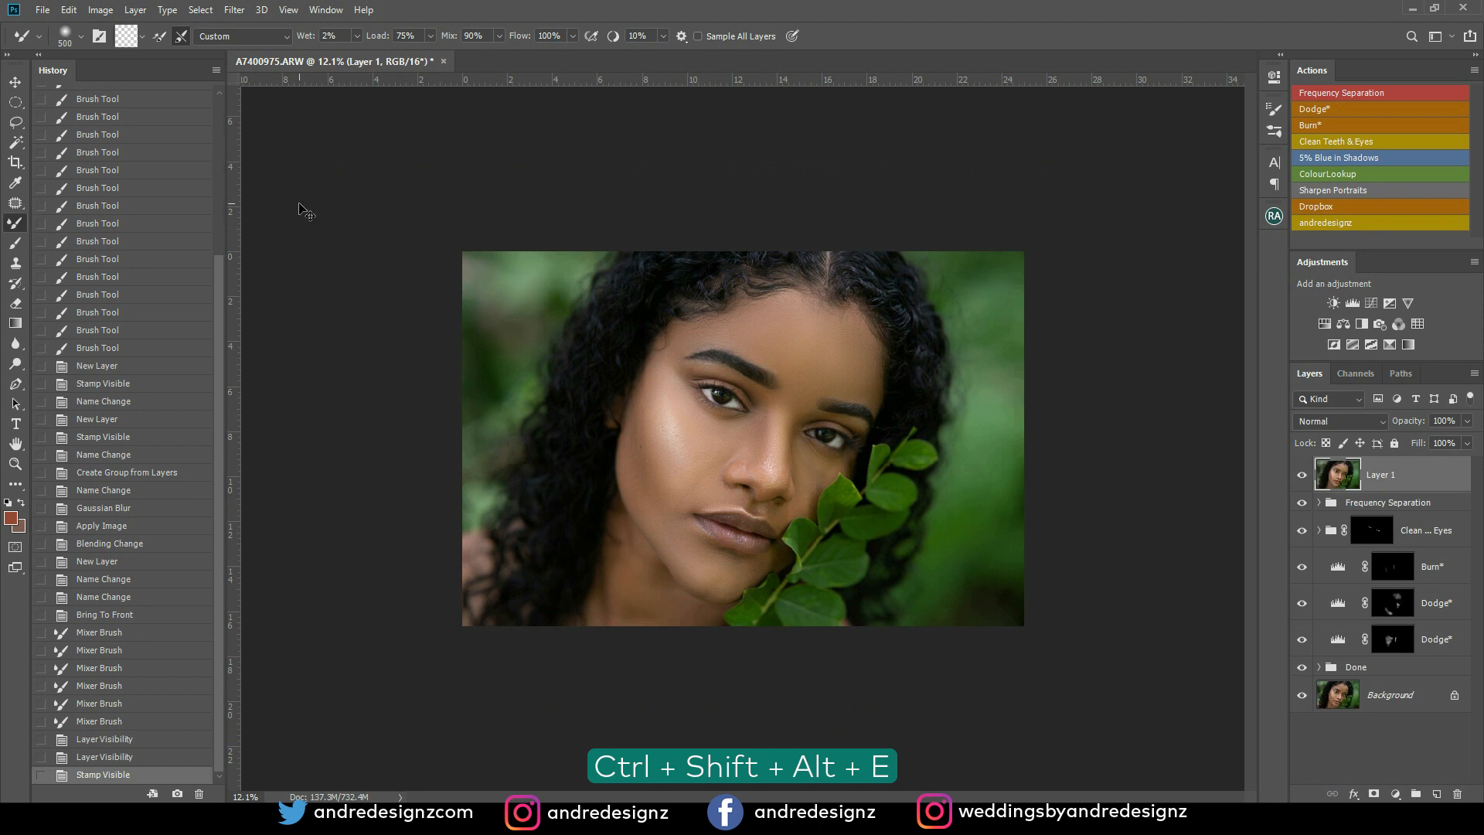
Duplicate the stamped Layer 1
key(ctrl+j)
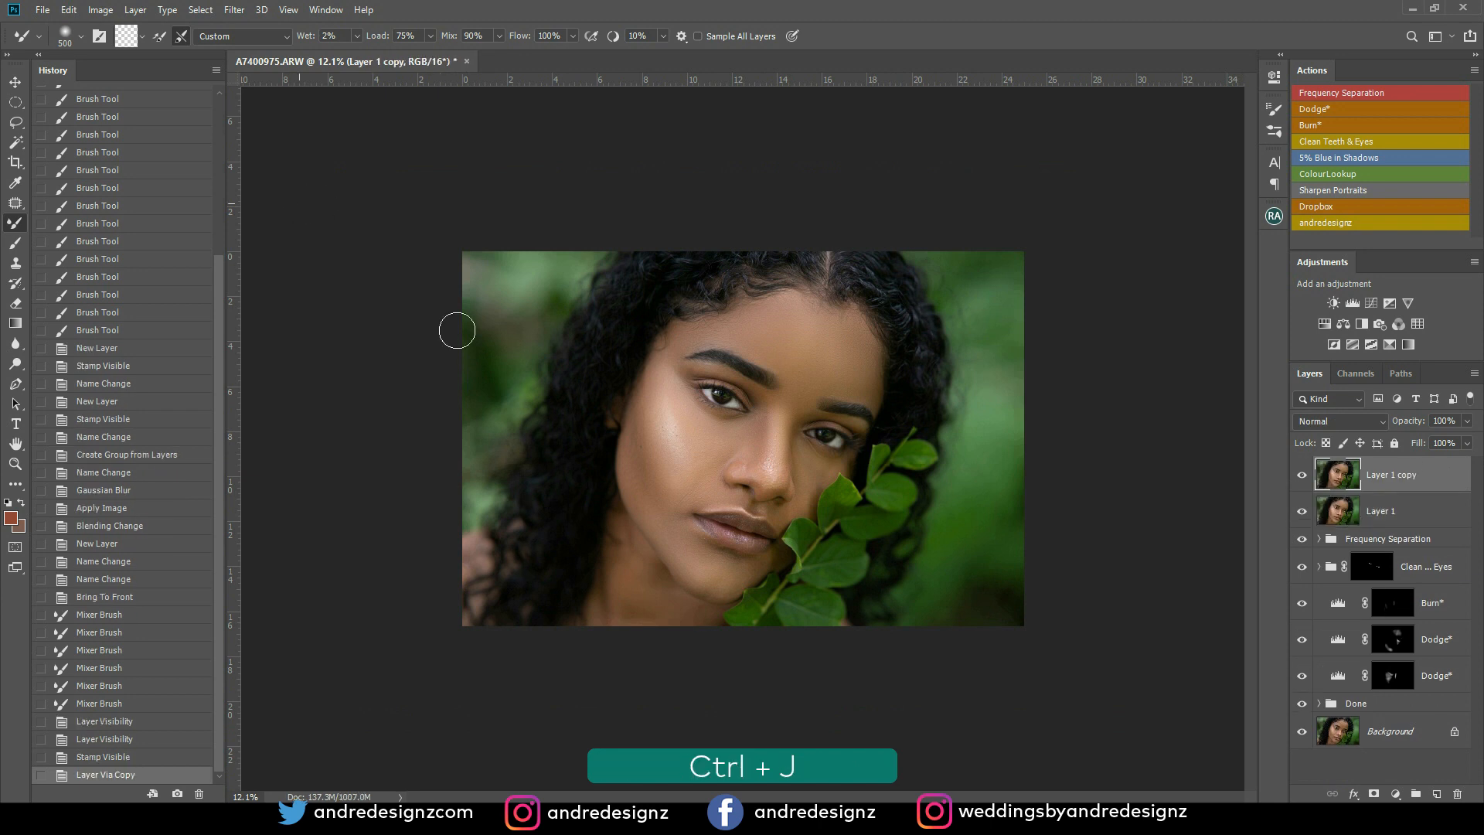
click(235, 11)
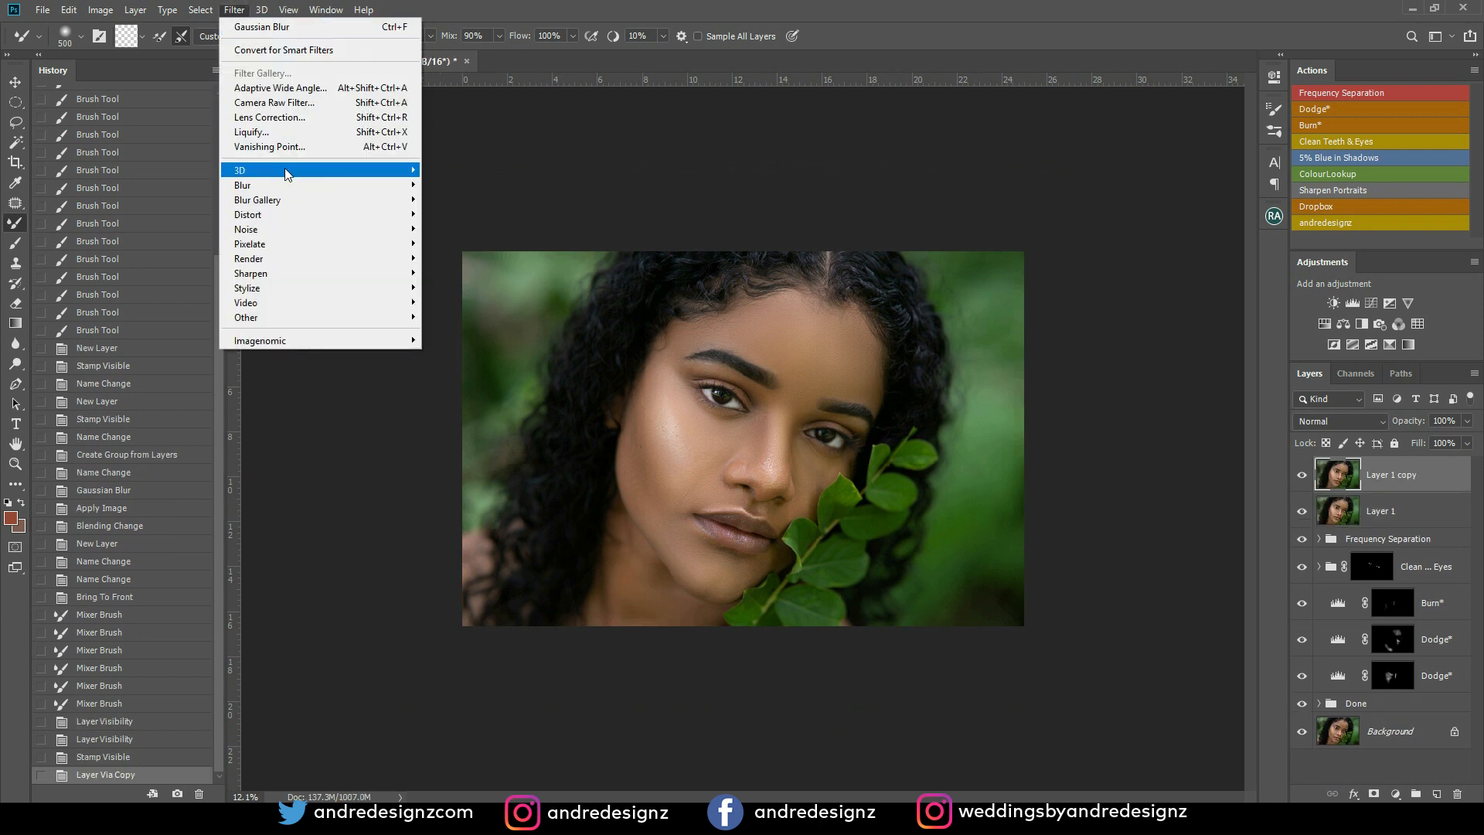
click(290, 131)
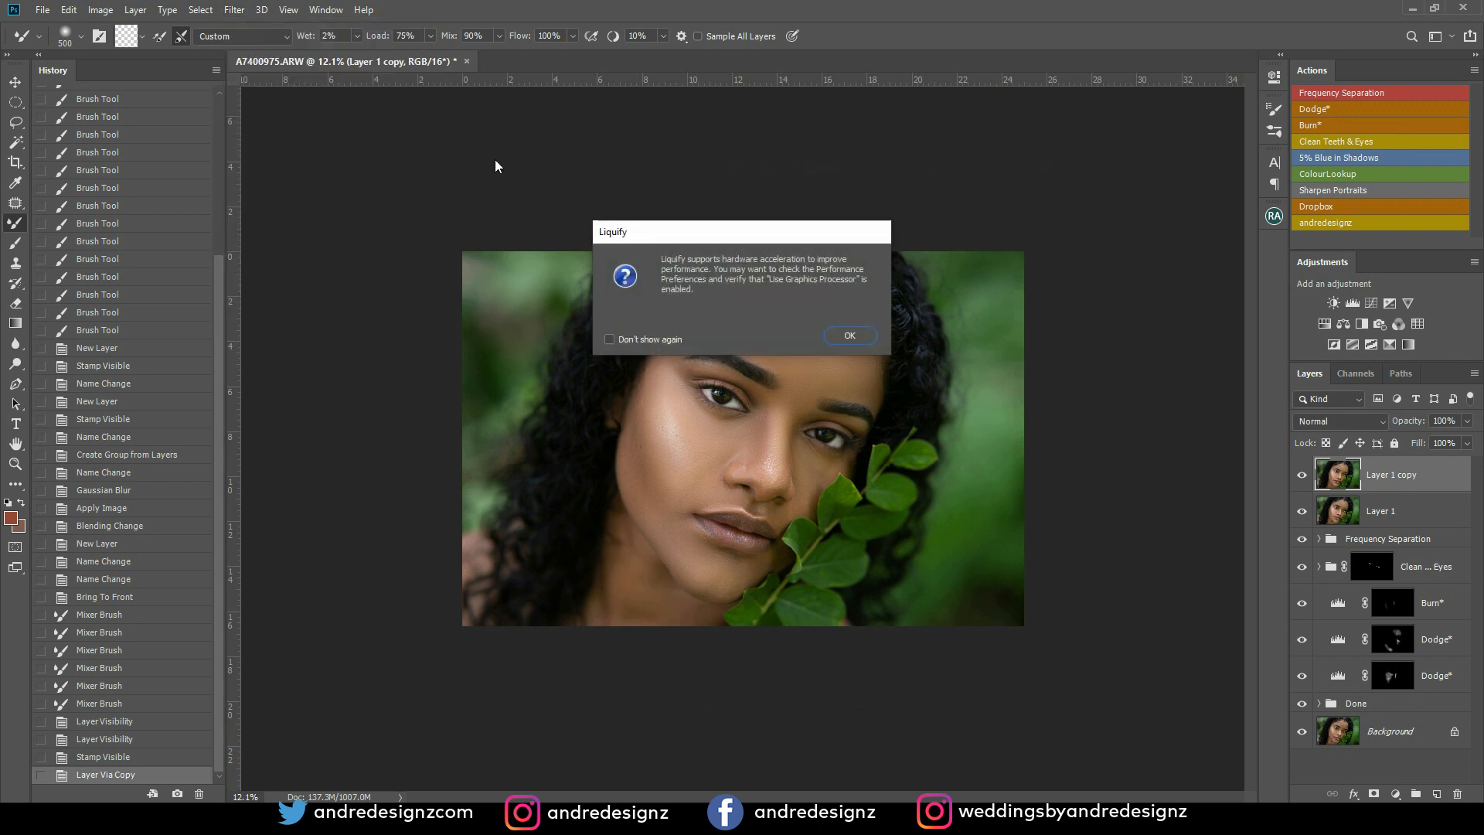
click(846, 335)
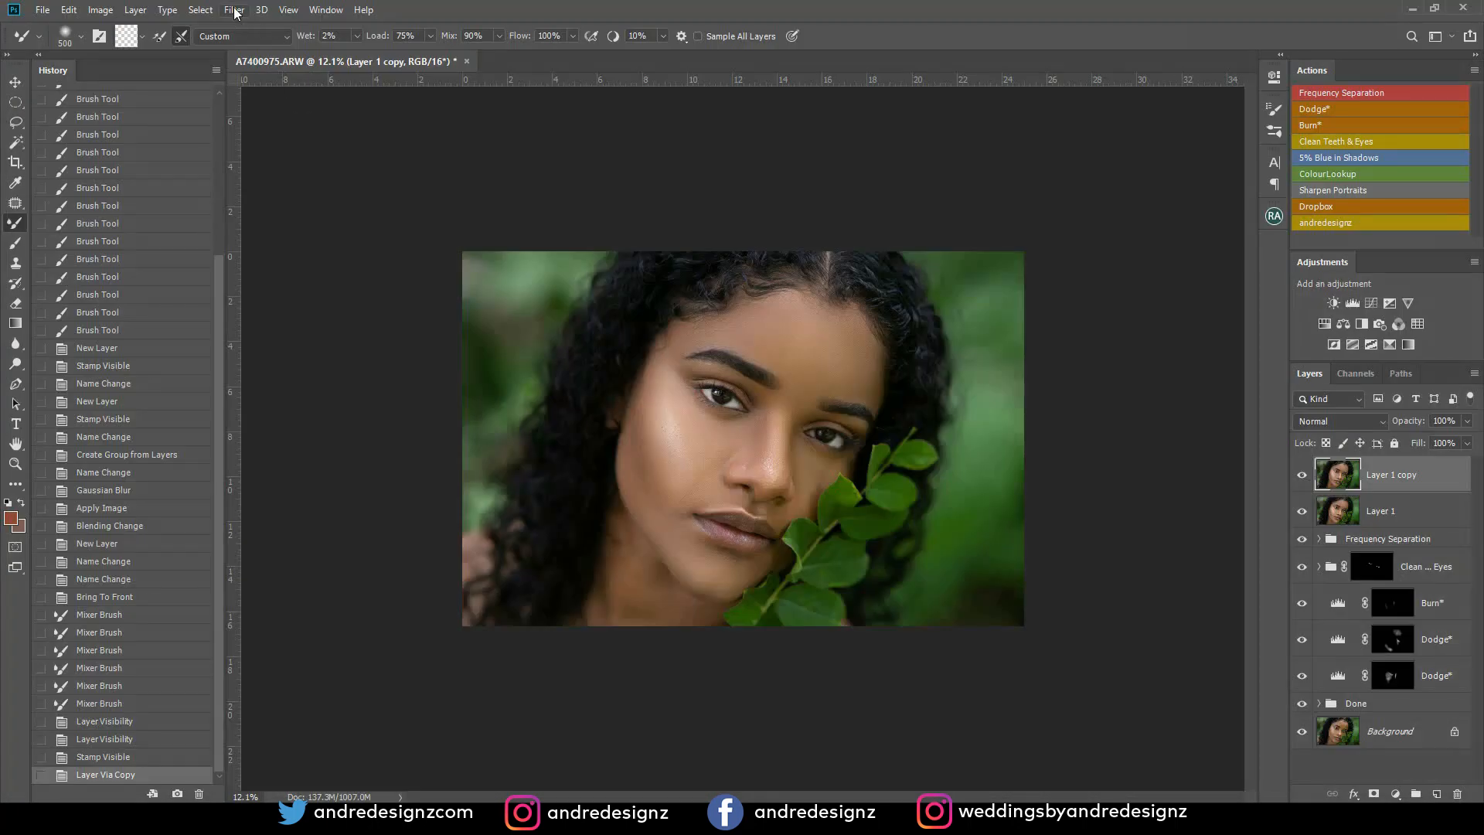
Start the Camera Raw Filter on the duplicated layer and set Dehaze to +13 and Texture to +6
click(234, 9)
click(278, 106)
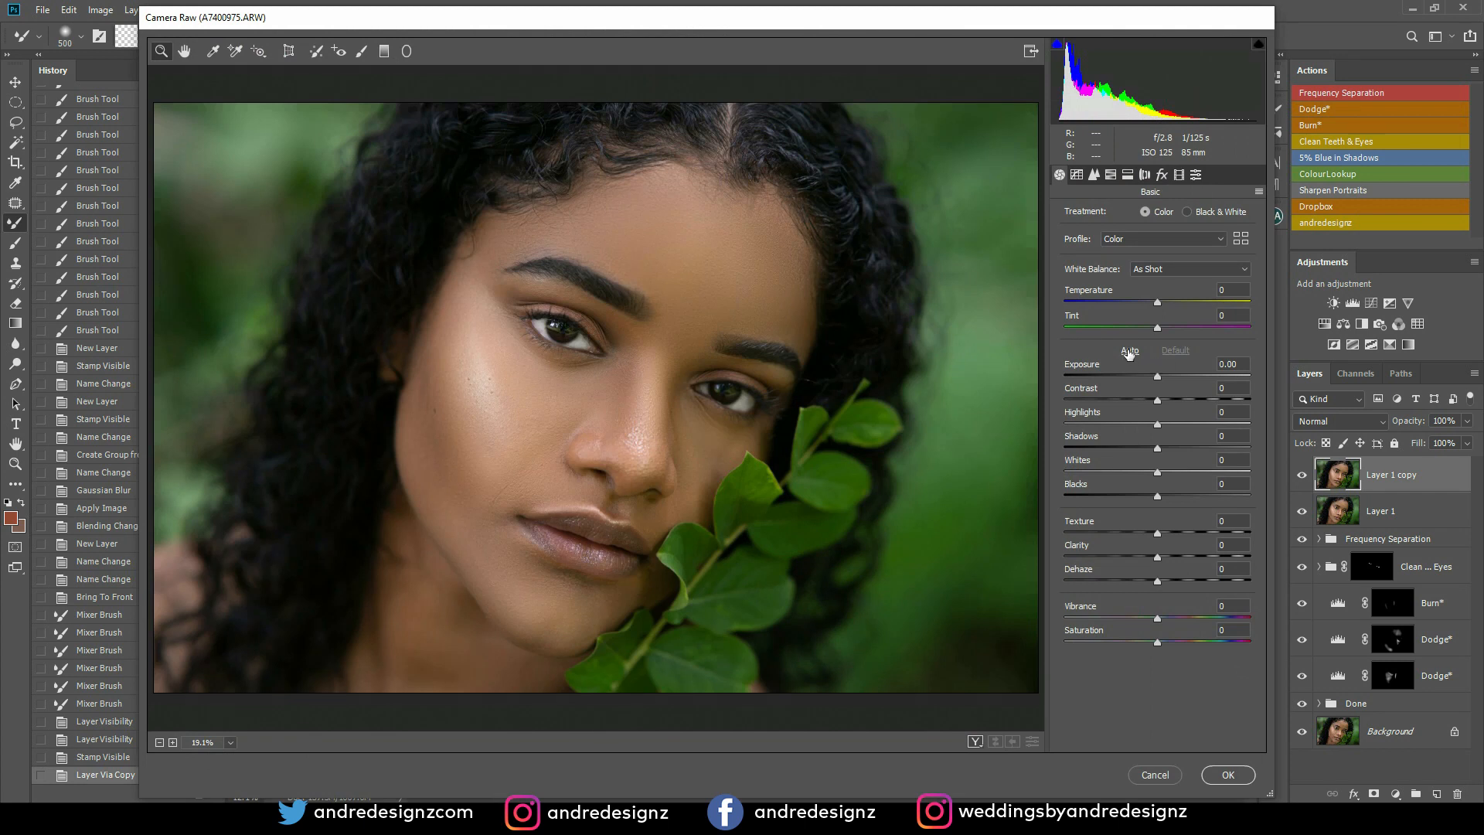
click(1130, 351)
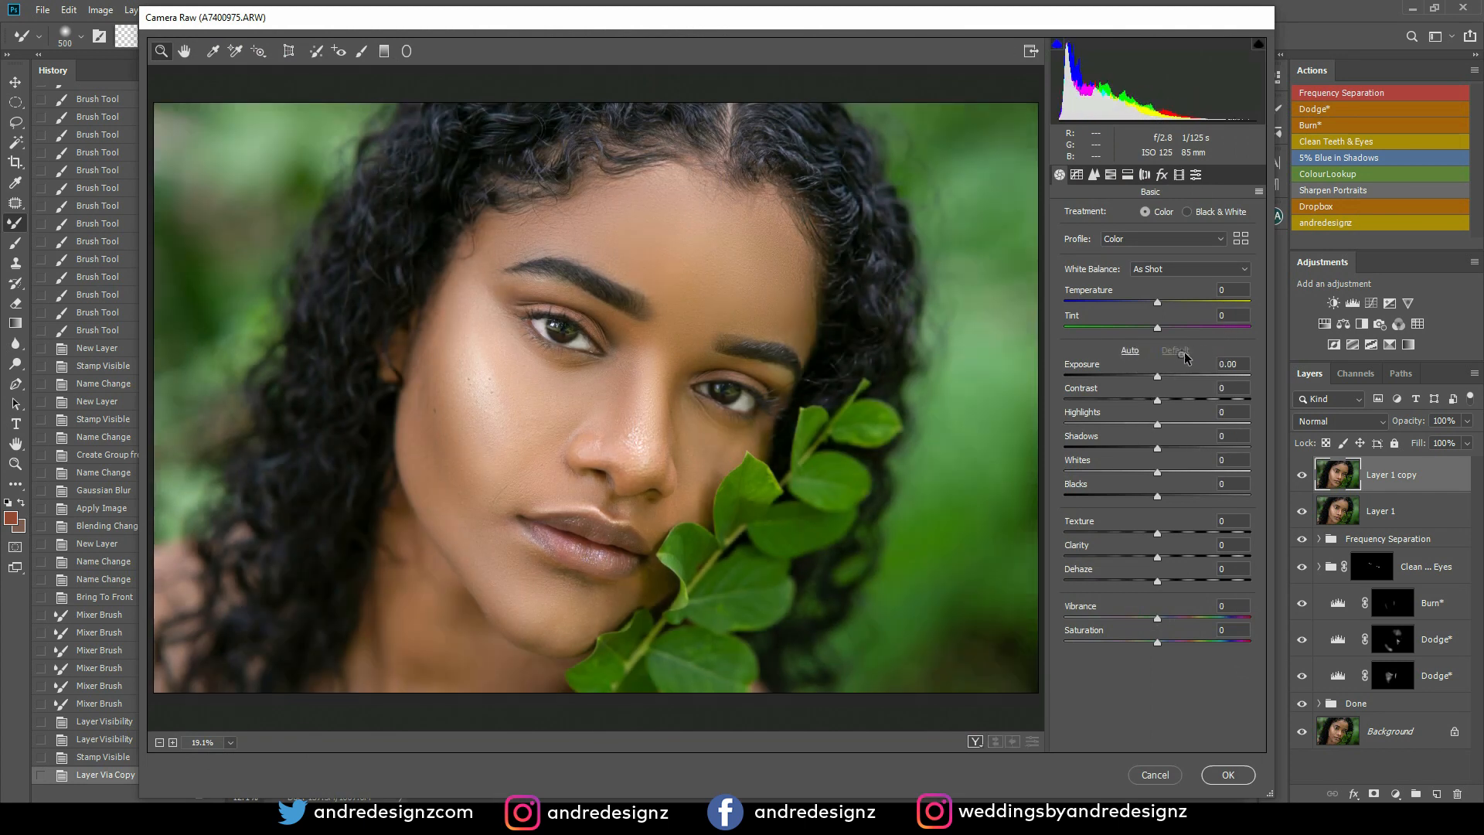
click(1178, 351)
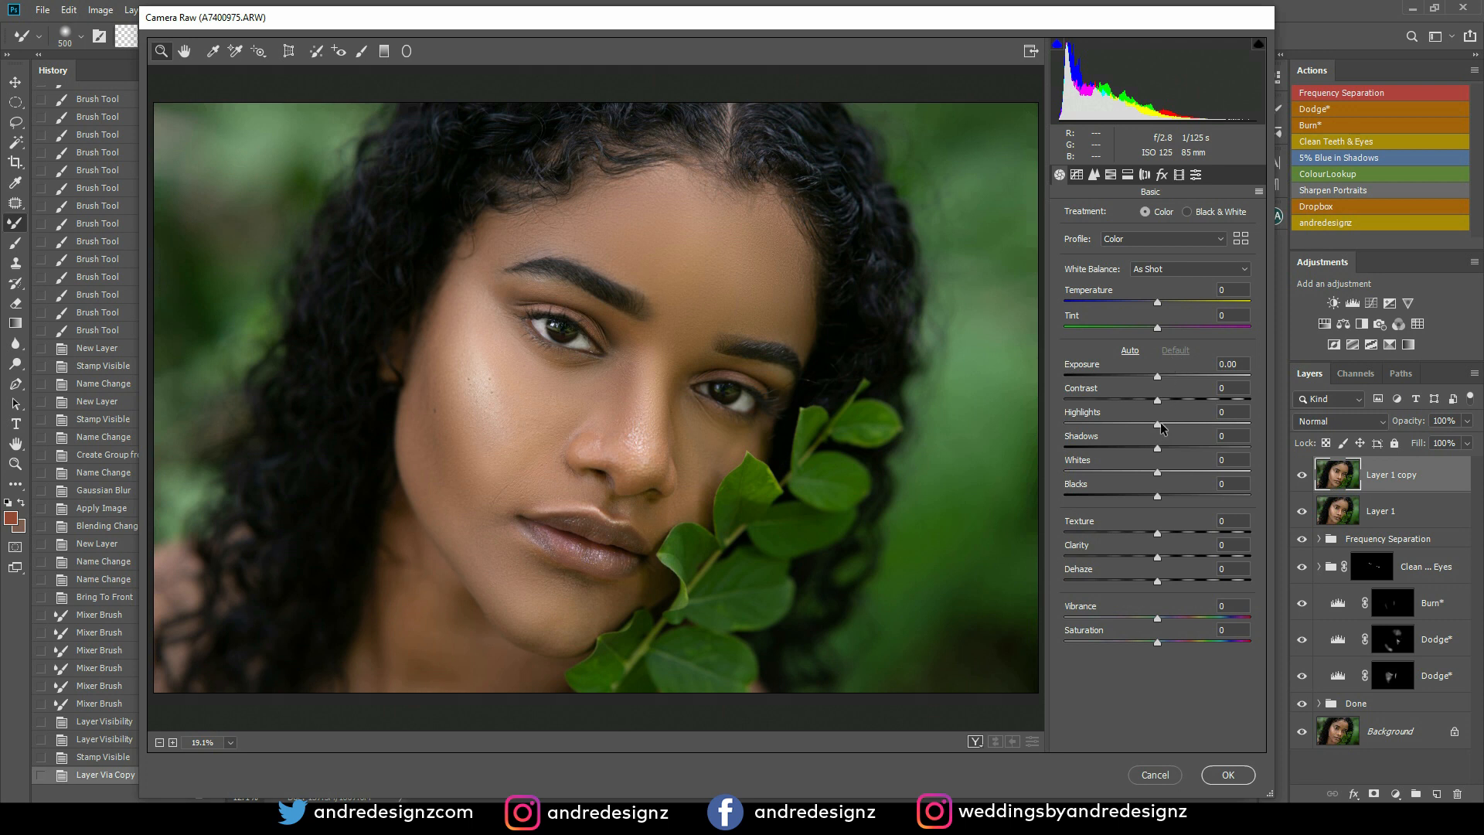
drag(1157, 581, 1172, 585)
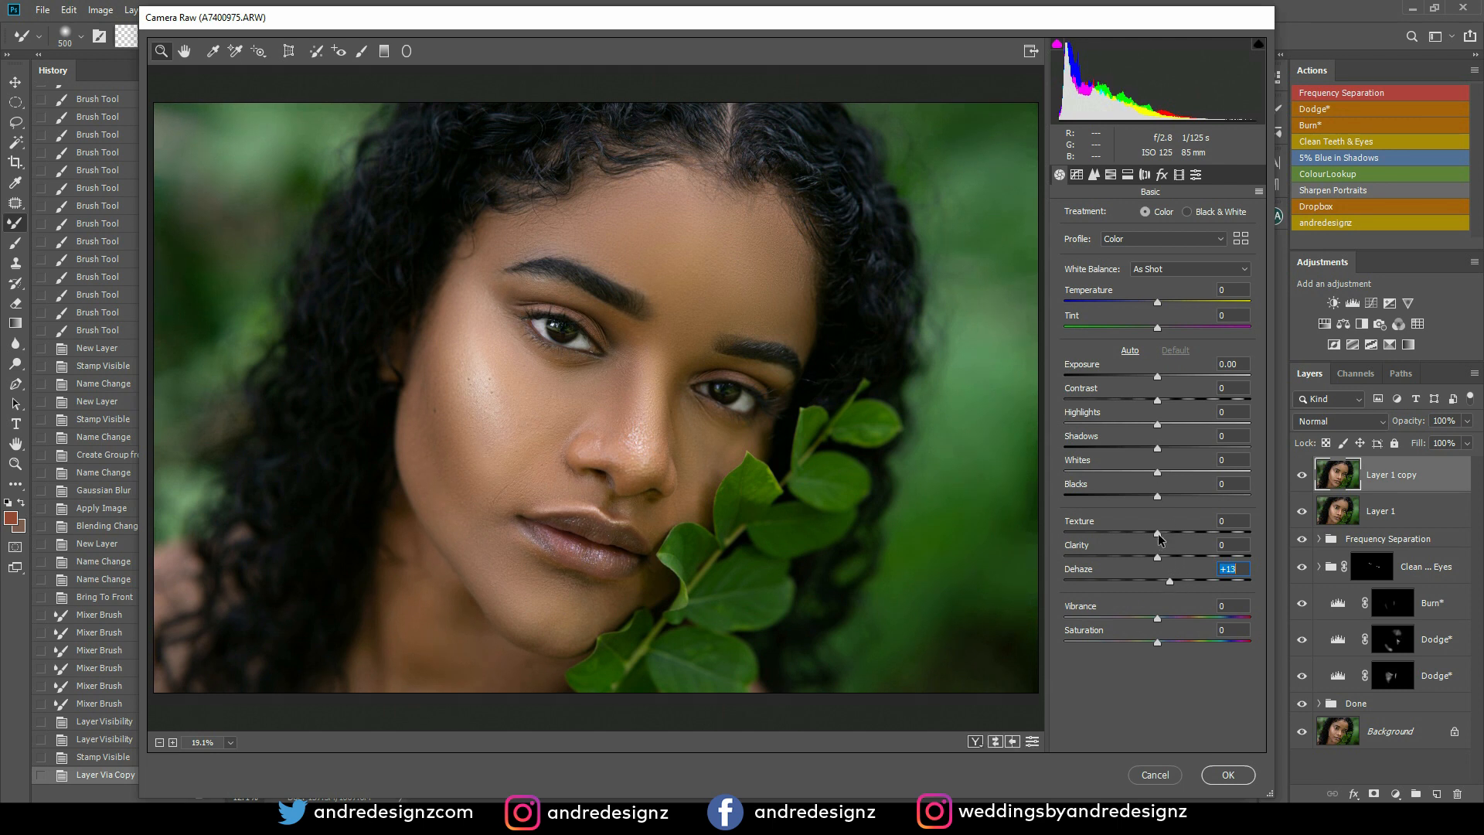
drag(1157, 532, 1167, 543)
Try darker Shadows and reset them, and warm the white balance to a Temperature of +4
mouse_move(1157, 446)
mouse_down()
mouse_move(1199, 440)
mouse_move(1050, 447)
mouse_move(1157, 449)
mouse_move(1139, 450)
mouse_up()
double_click(1149, 450)
drag(1159, 302, 1161, 299)
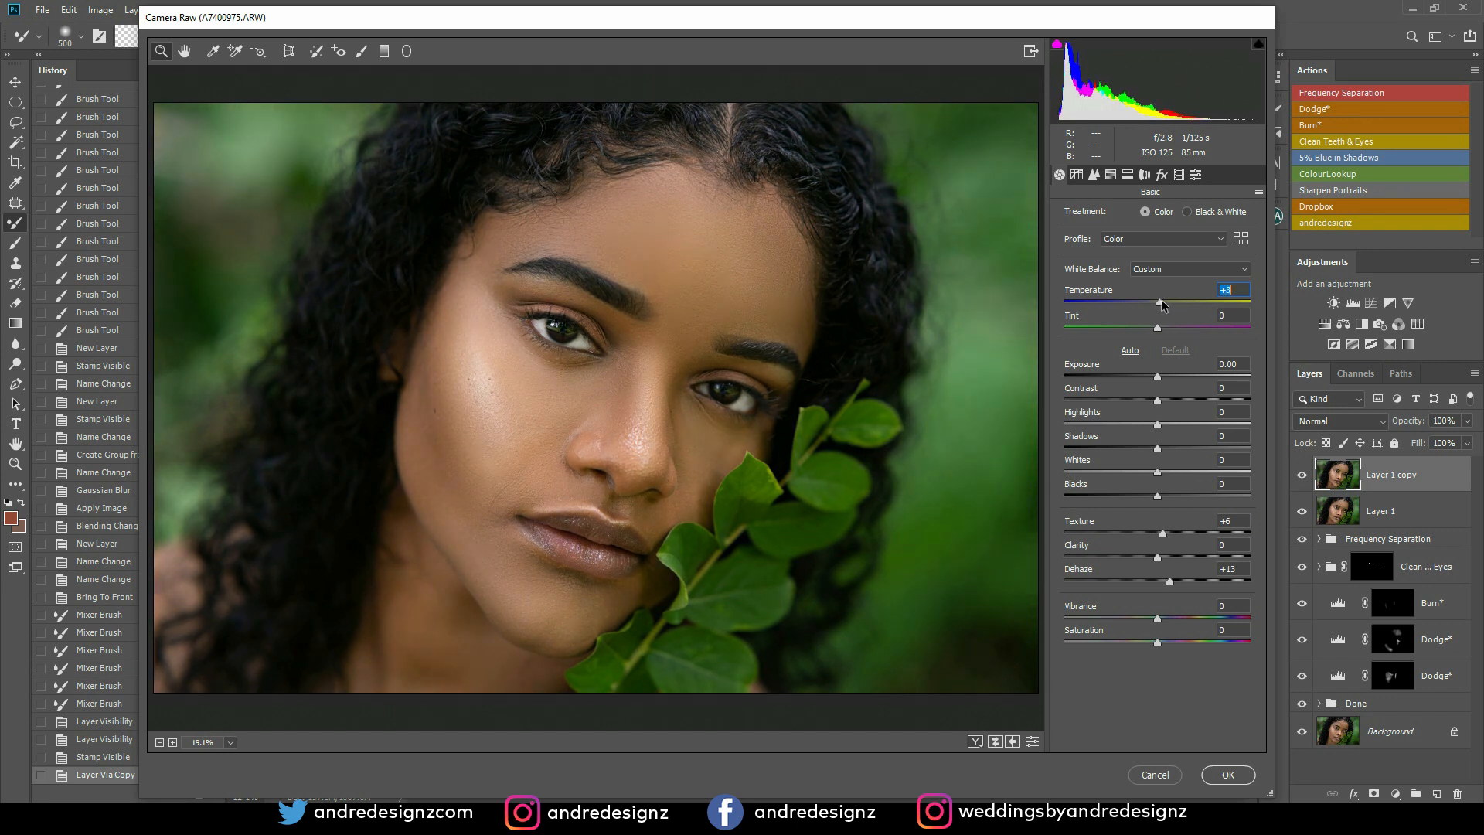
Try the Auto white balance on the portrait and undo it
click(1167, 270)
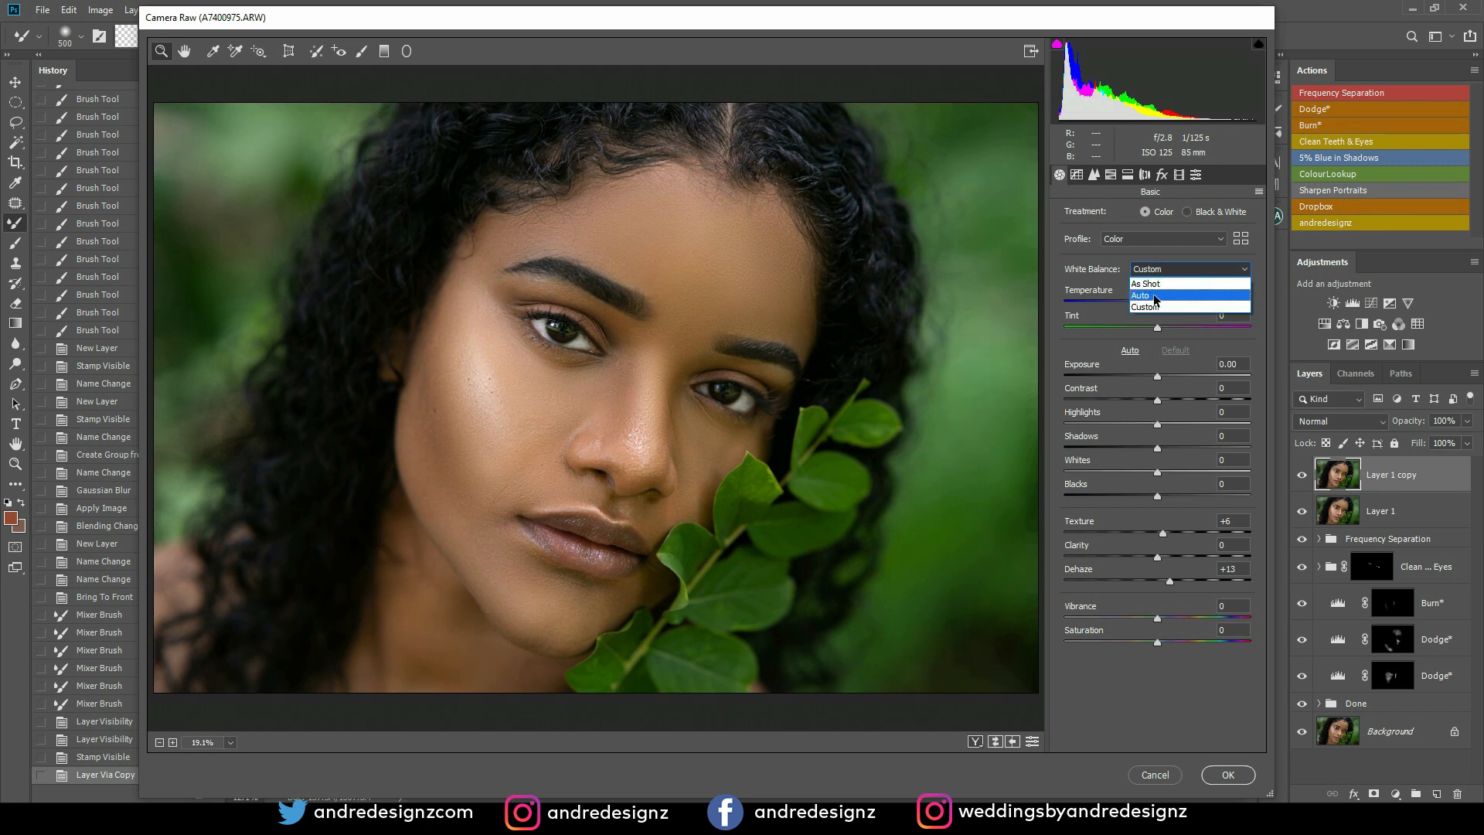
click(1156, 297)
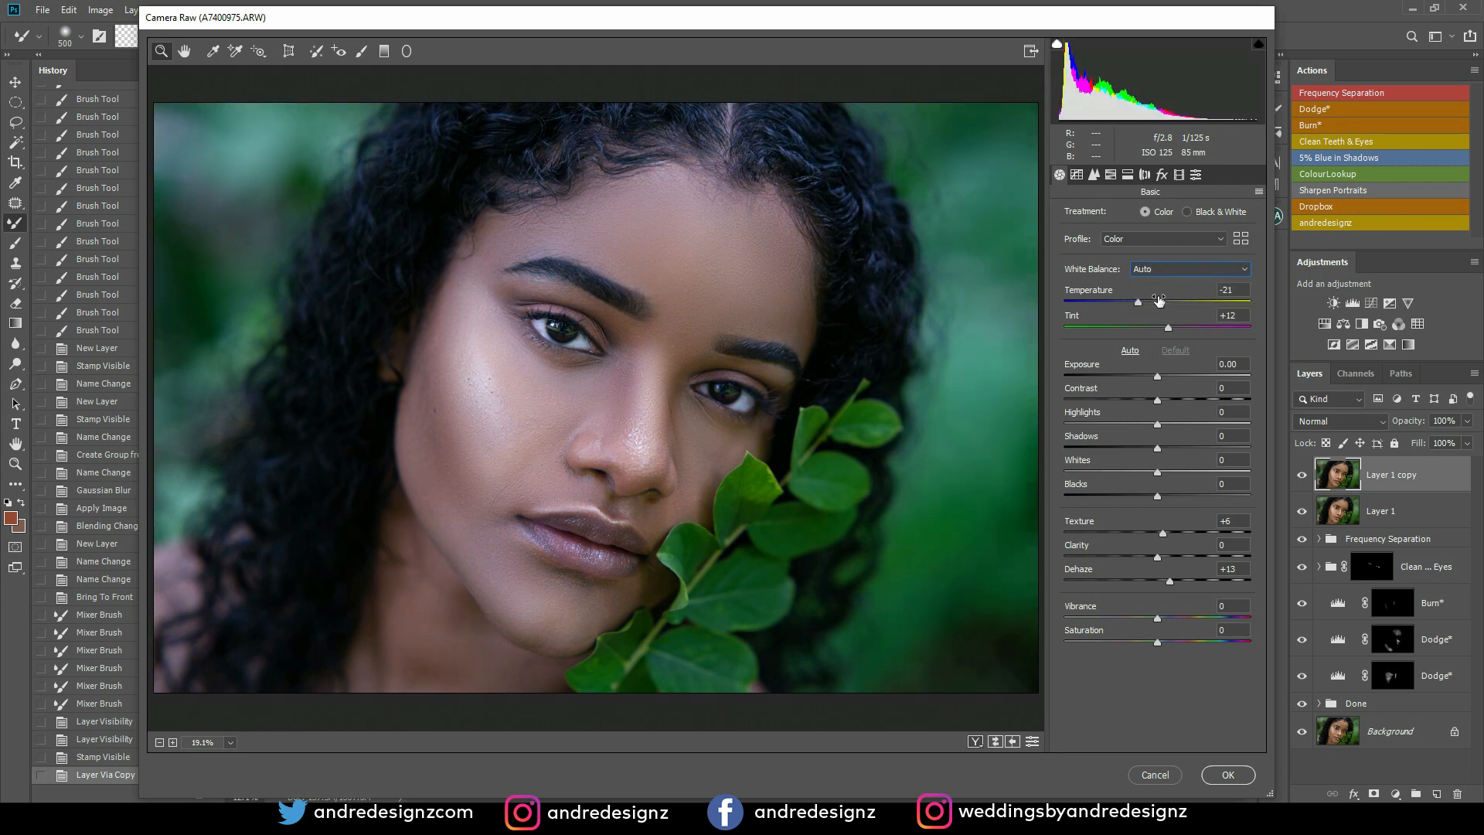
click(1161, 270)
click(1160, 275)
key(ctrl+z)
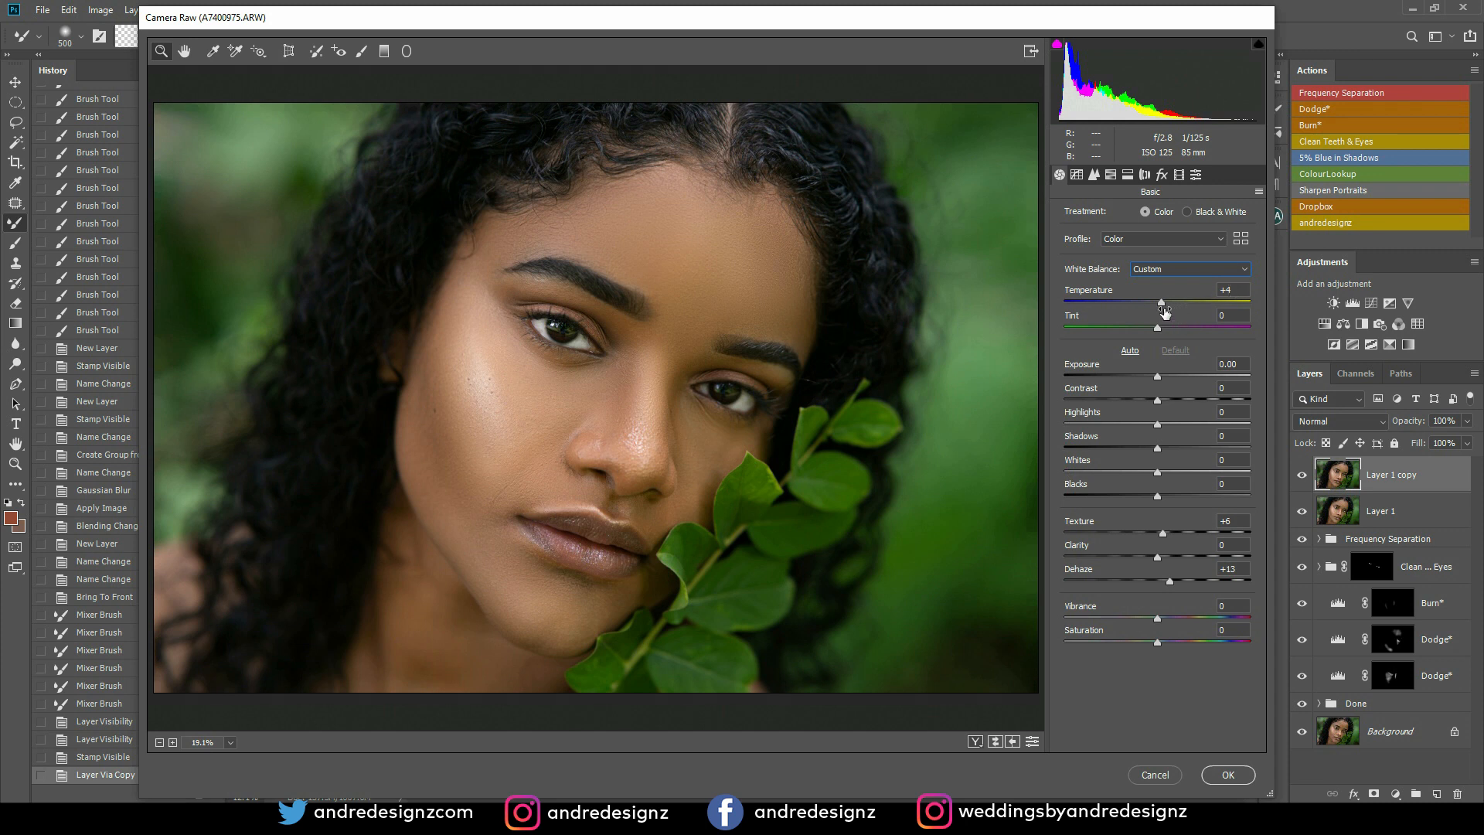
Show the portrait's before and after versions side by side in the Camera Raw preview
click(1150, 242)
click(1151, 246)
click(976, 742)
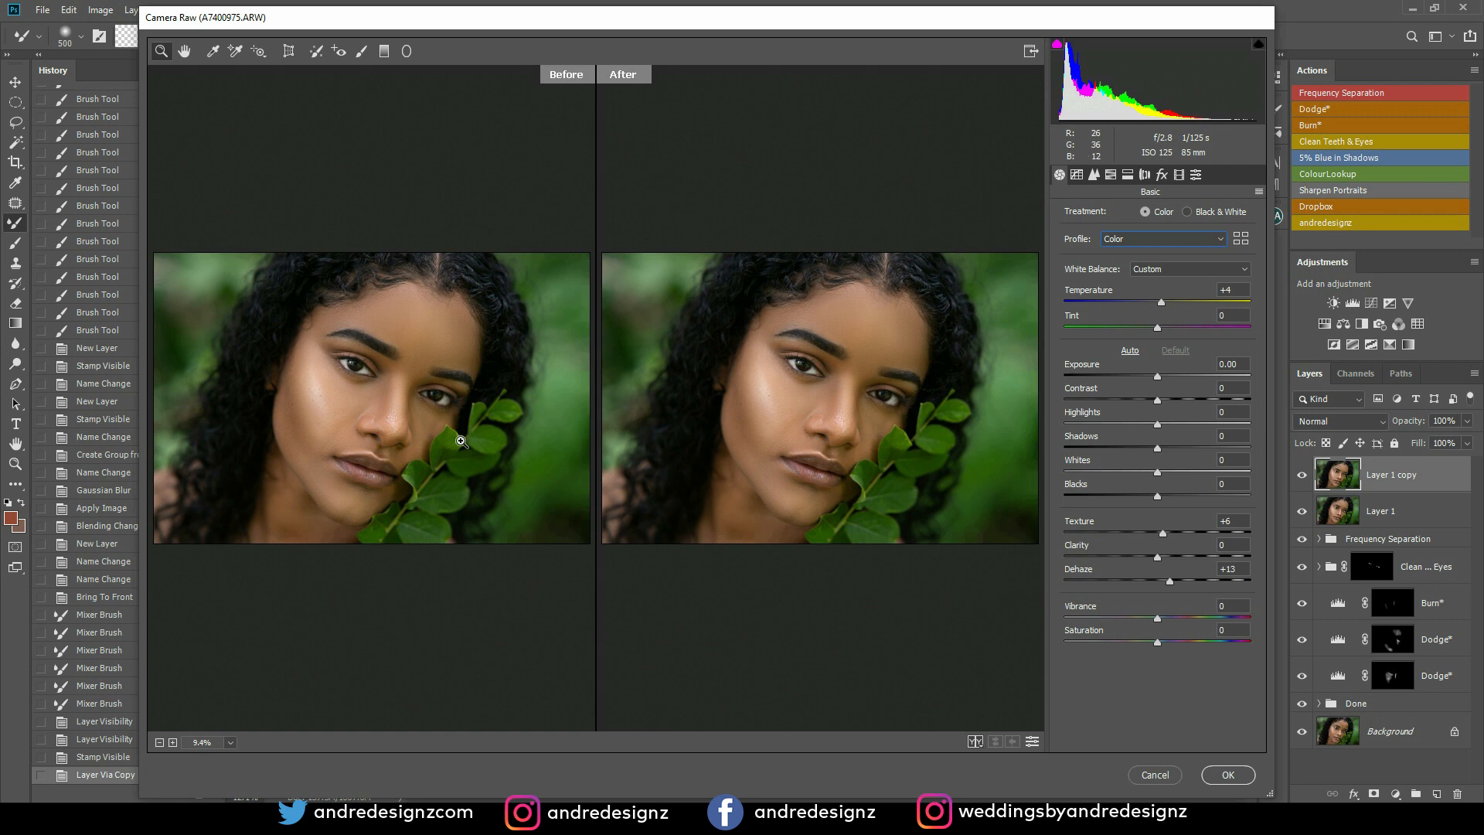
In the HSL Adjustments, set the hue of the Oranges to -15 and of the Greens to +61
click(1076, 174)
click(1094, 174)
click(1110, 174)
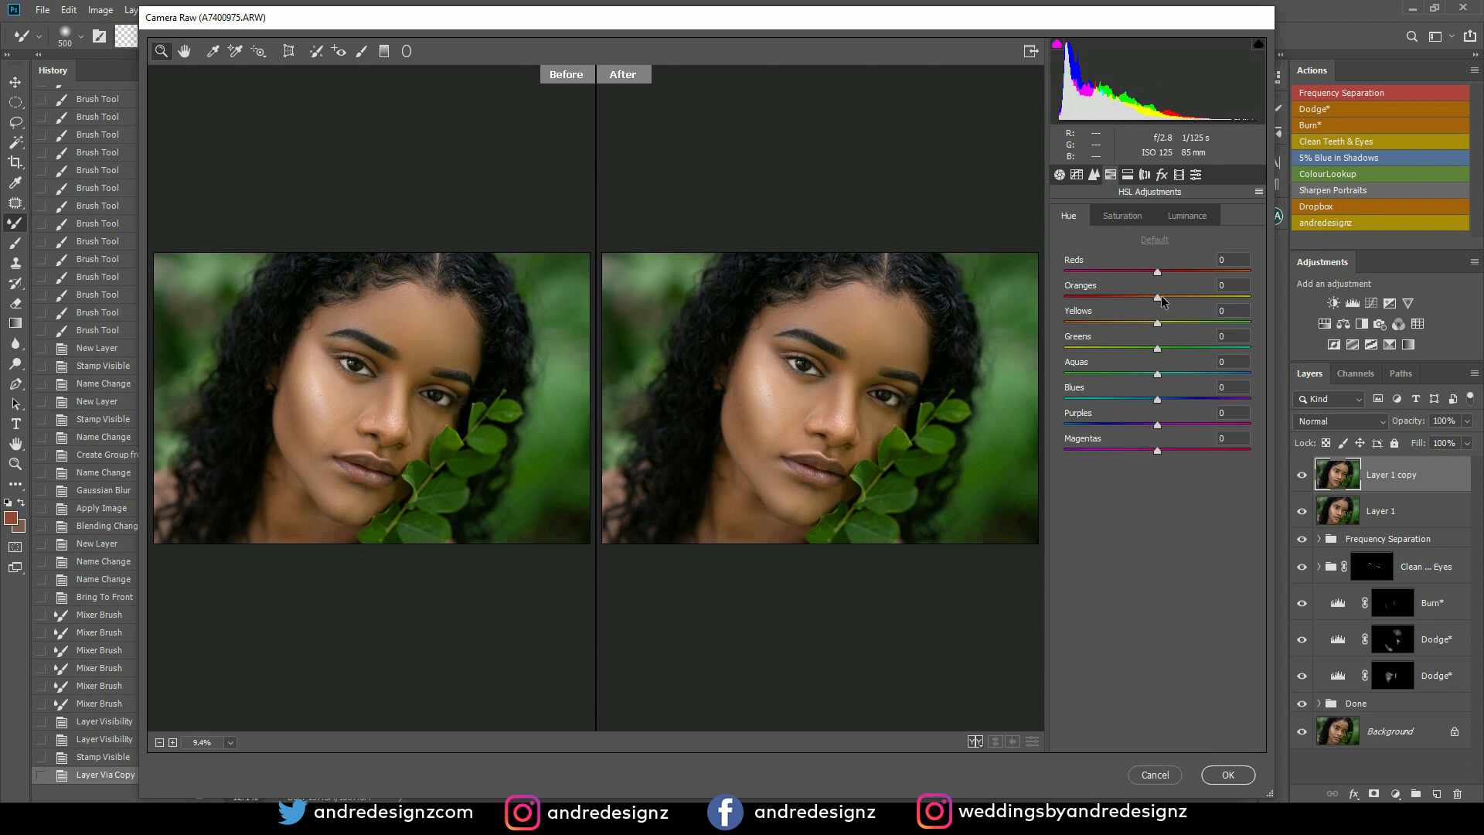
drag(1154, 297, 1142, 301)
drag(1141, 298, 1143, 299)
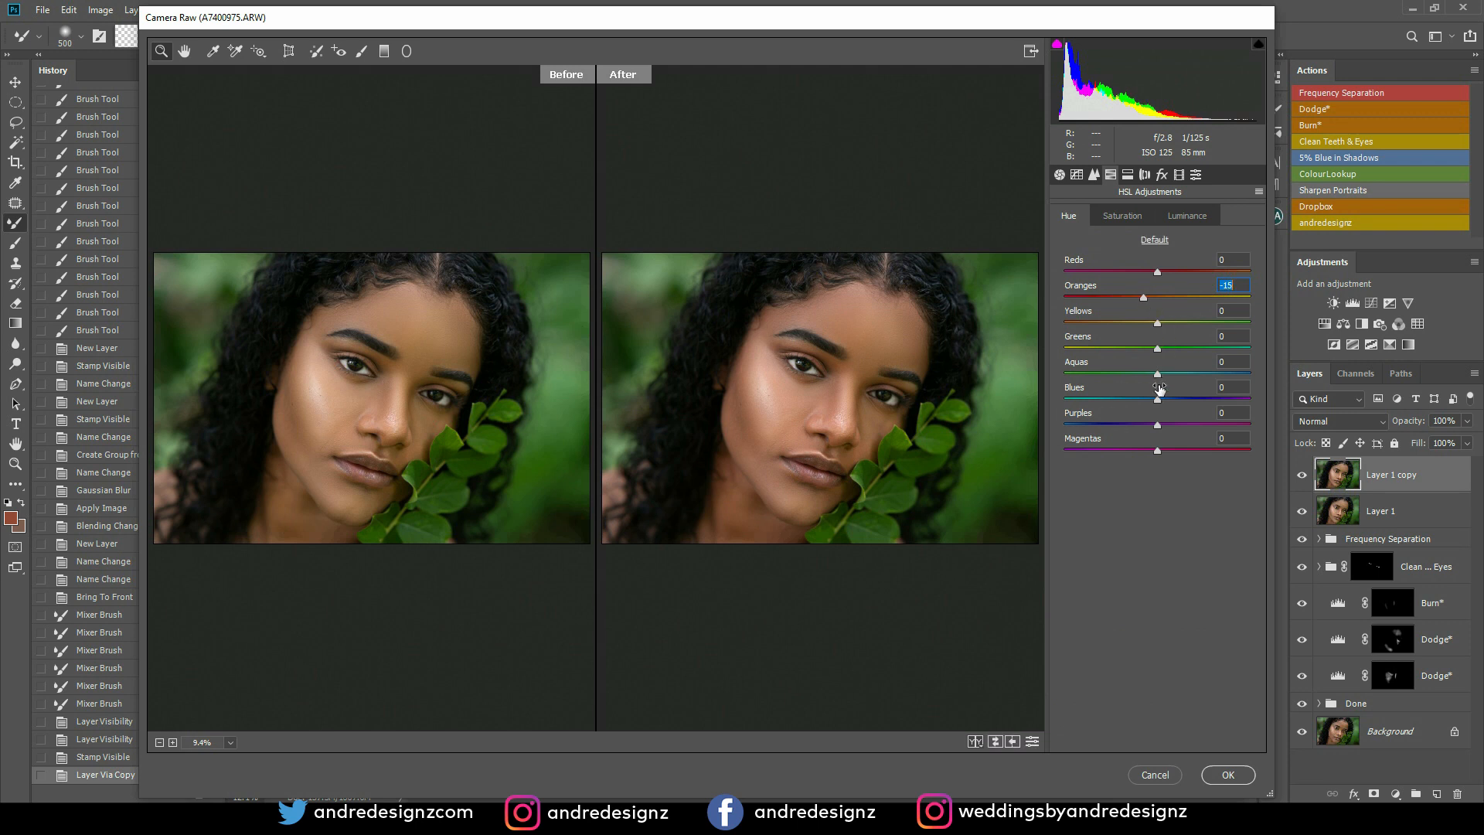
drag(1157, 348, 1214, 375)
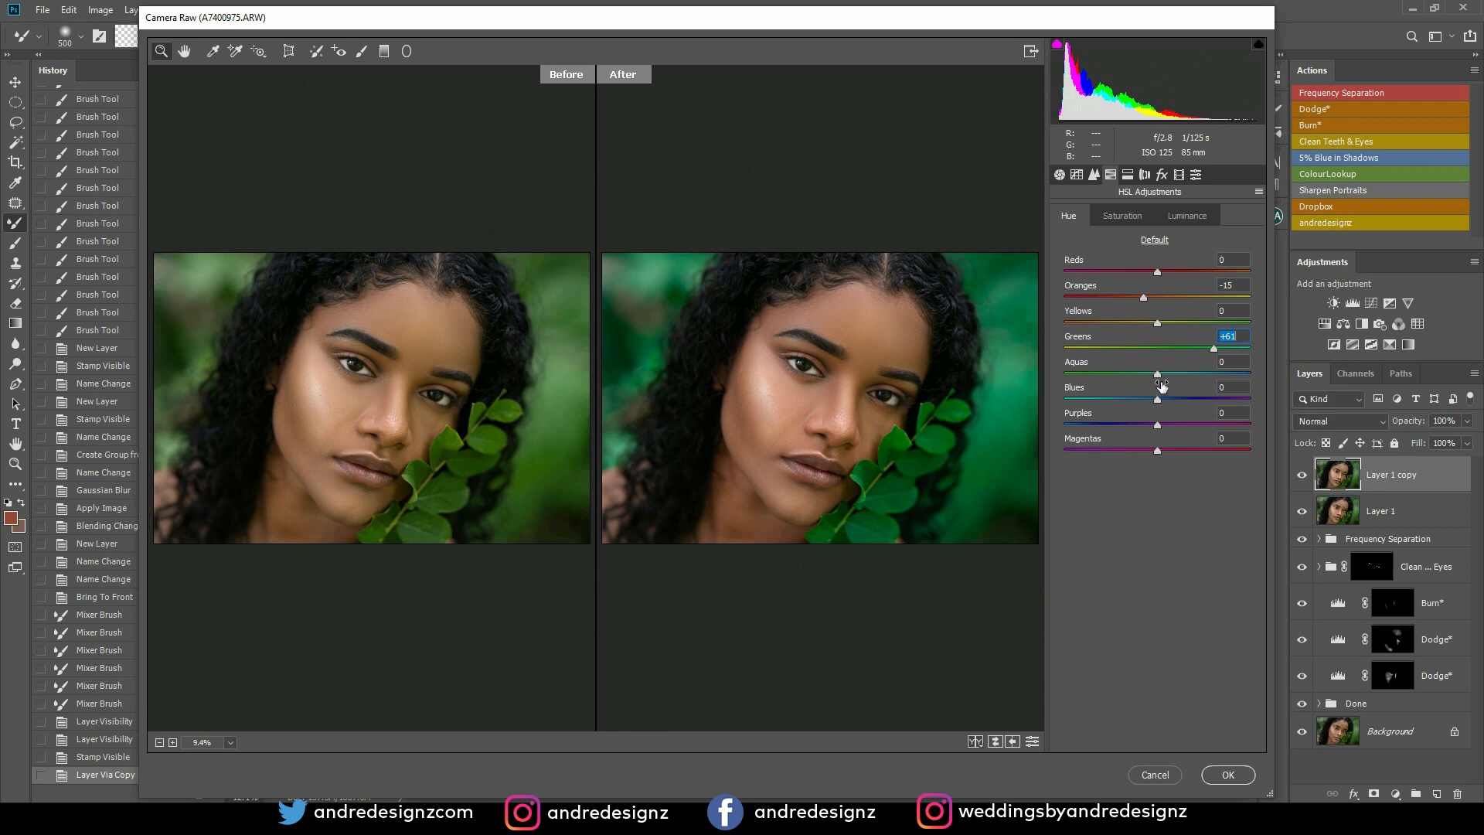
In the Lens Corrections, set Defringe to Purple Amount 5, Purple Hue 17/46 and Green Hue 24/69, leaving Green Amount at 0
click(1144, 175)
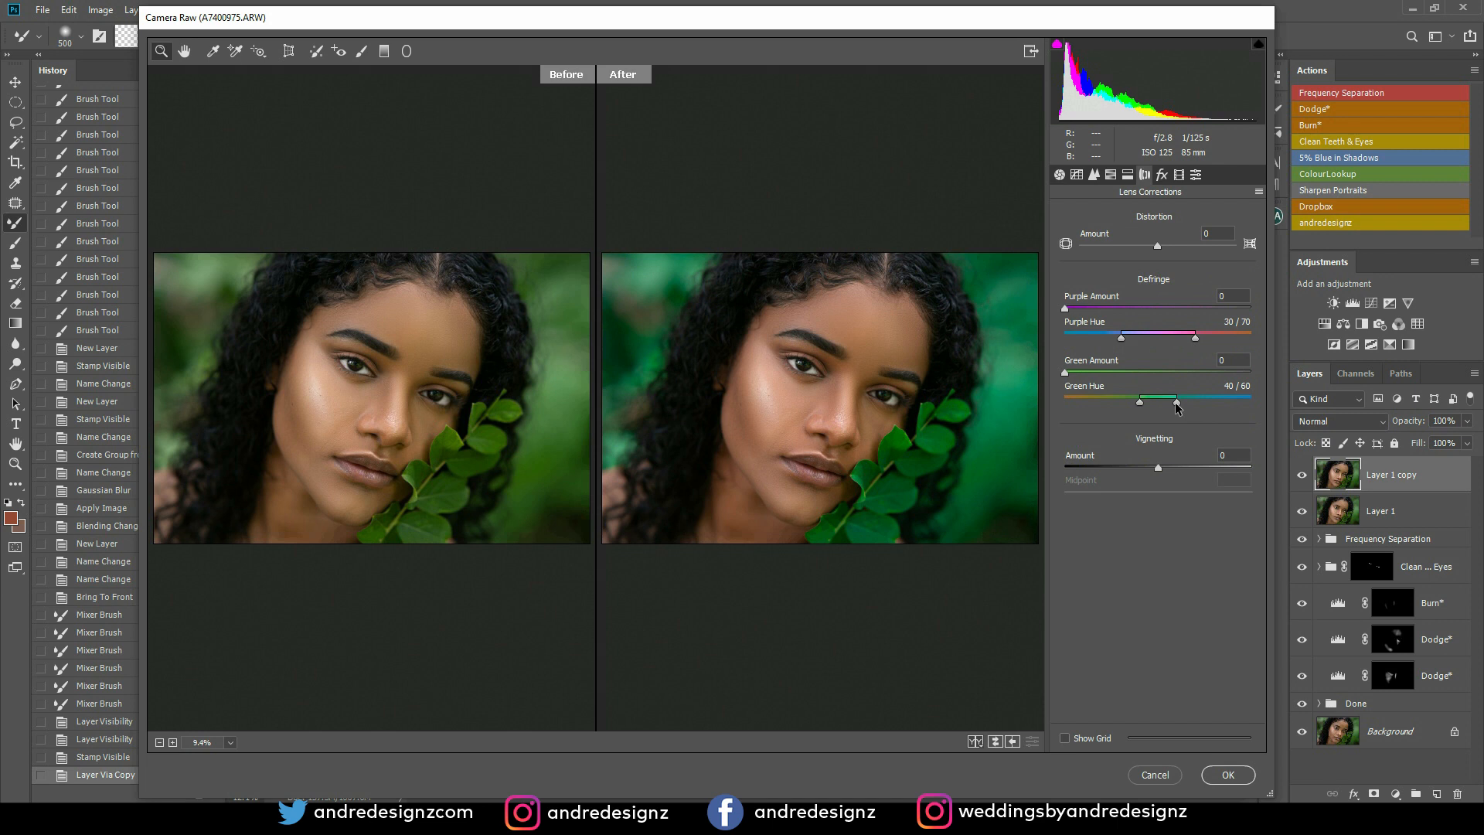
drag(1067, 374, 1048, 429)
drag(1078, 379, 1044, 413)
mouse_move(1067, 373)
mouse_down()
mouse_move(1220, 381)
mouse_move(1048, 390)
mouse_up()
drag(1178, 403, 1110, 410)
click(1099, 373)
drag(1096, 373, 1012, 405)
drag(1121, 338, 1085, 340)
drag(1204, 338, 1171, 340)
drag(1065, 308, 1195, 318)
key(Down)
key(Down)
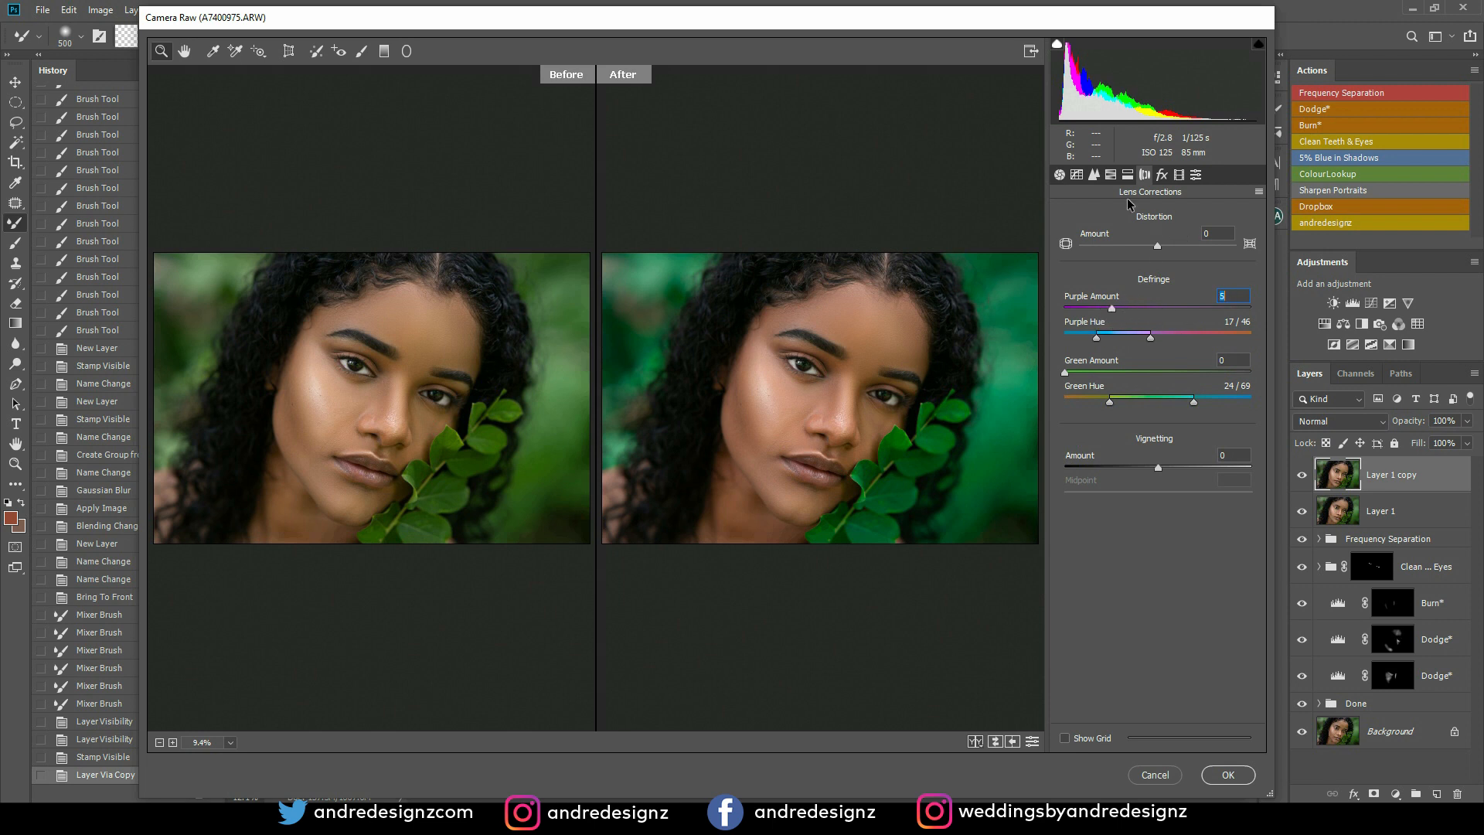
In Calibration, set the Green Primary Hue to -2 and Saturation to +25, and apply the Camera Raw Filter
click(1161, 175)
click(1179, 176)
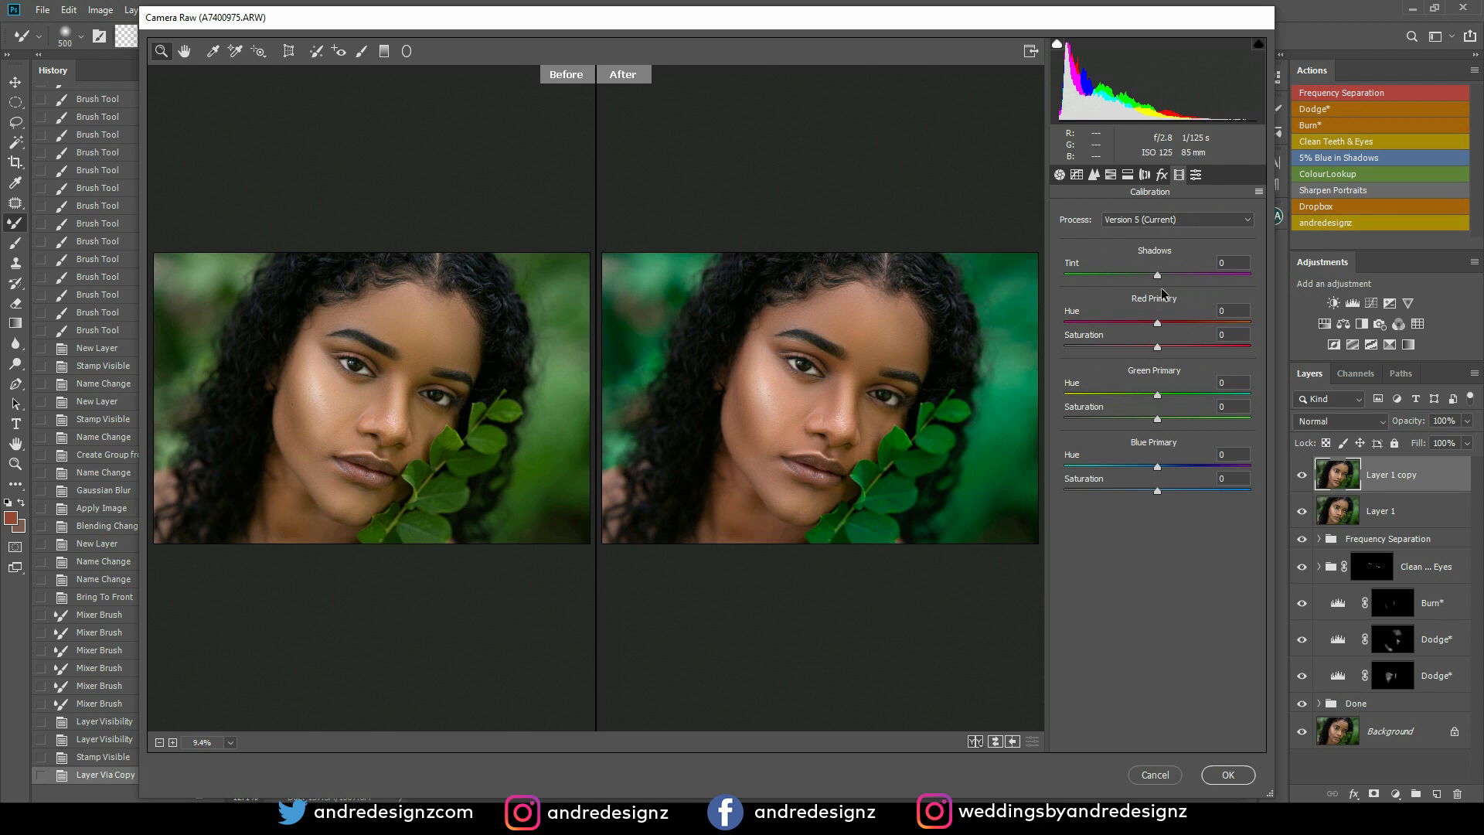
drag(1157, 395, 1129, 435)
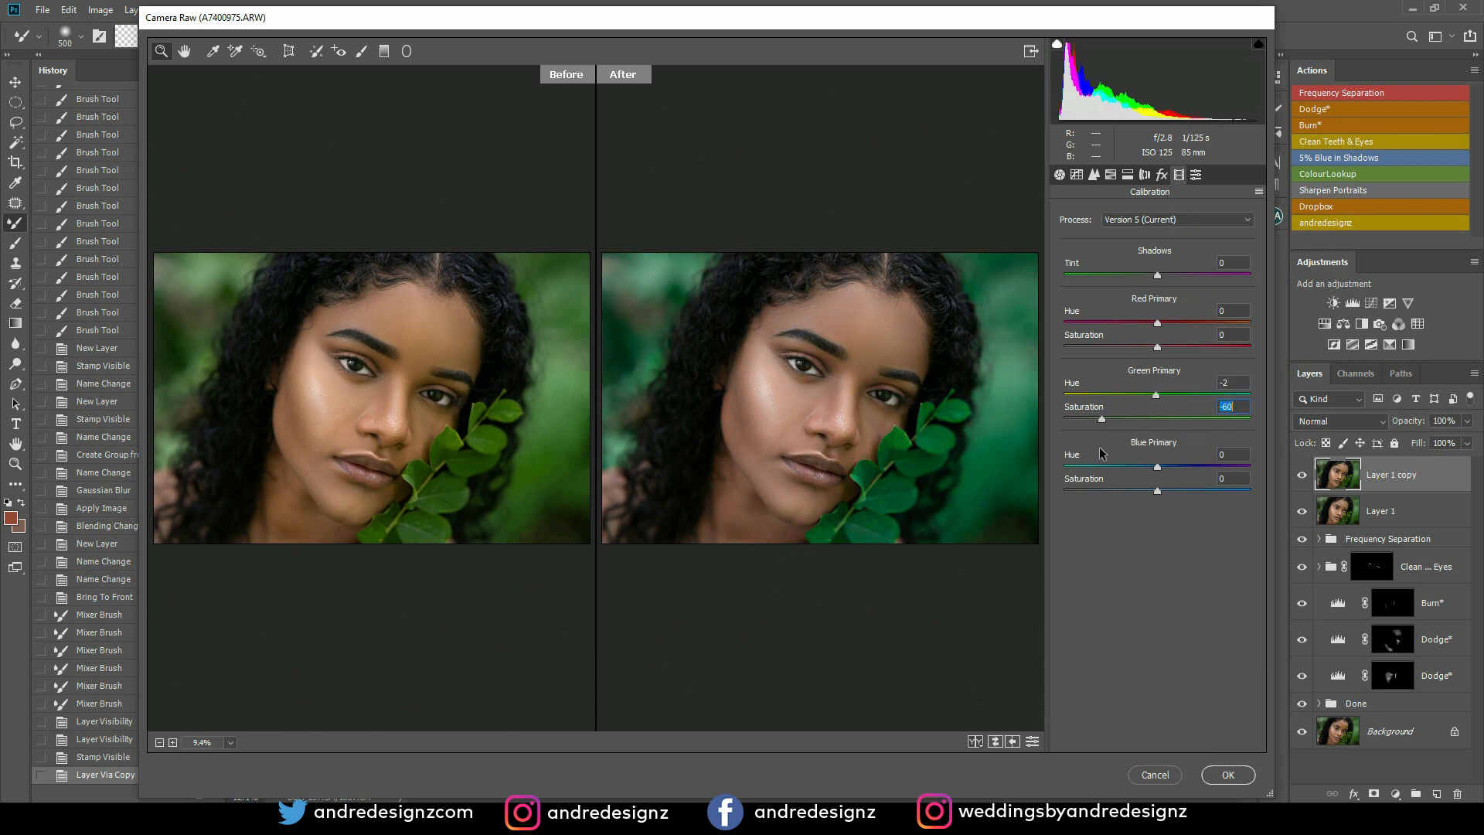
drag(1147, 420, 1186, 432)
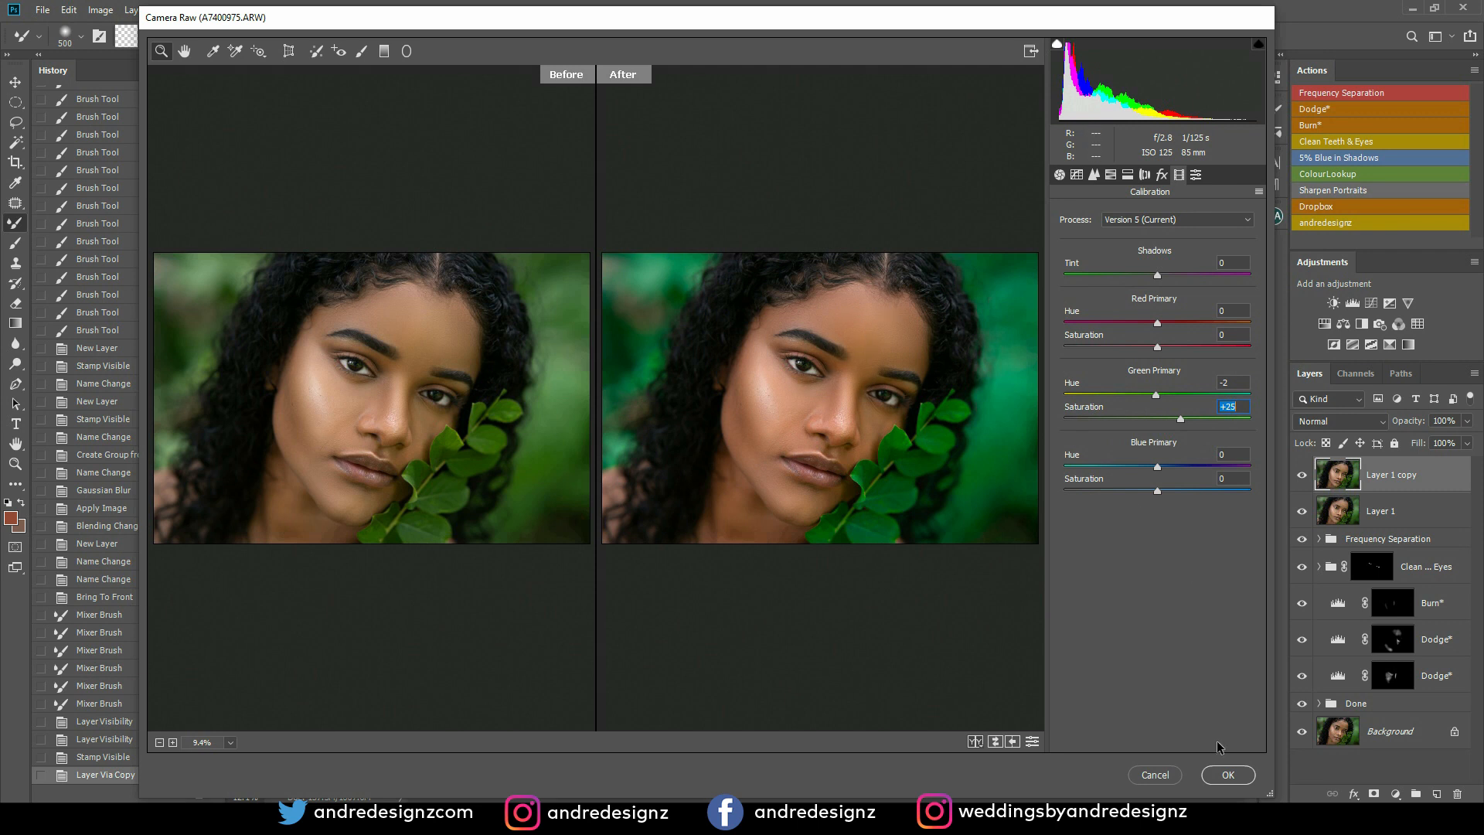
click(1228, 775)
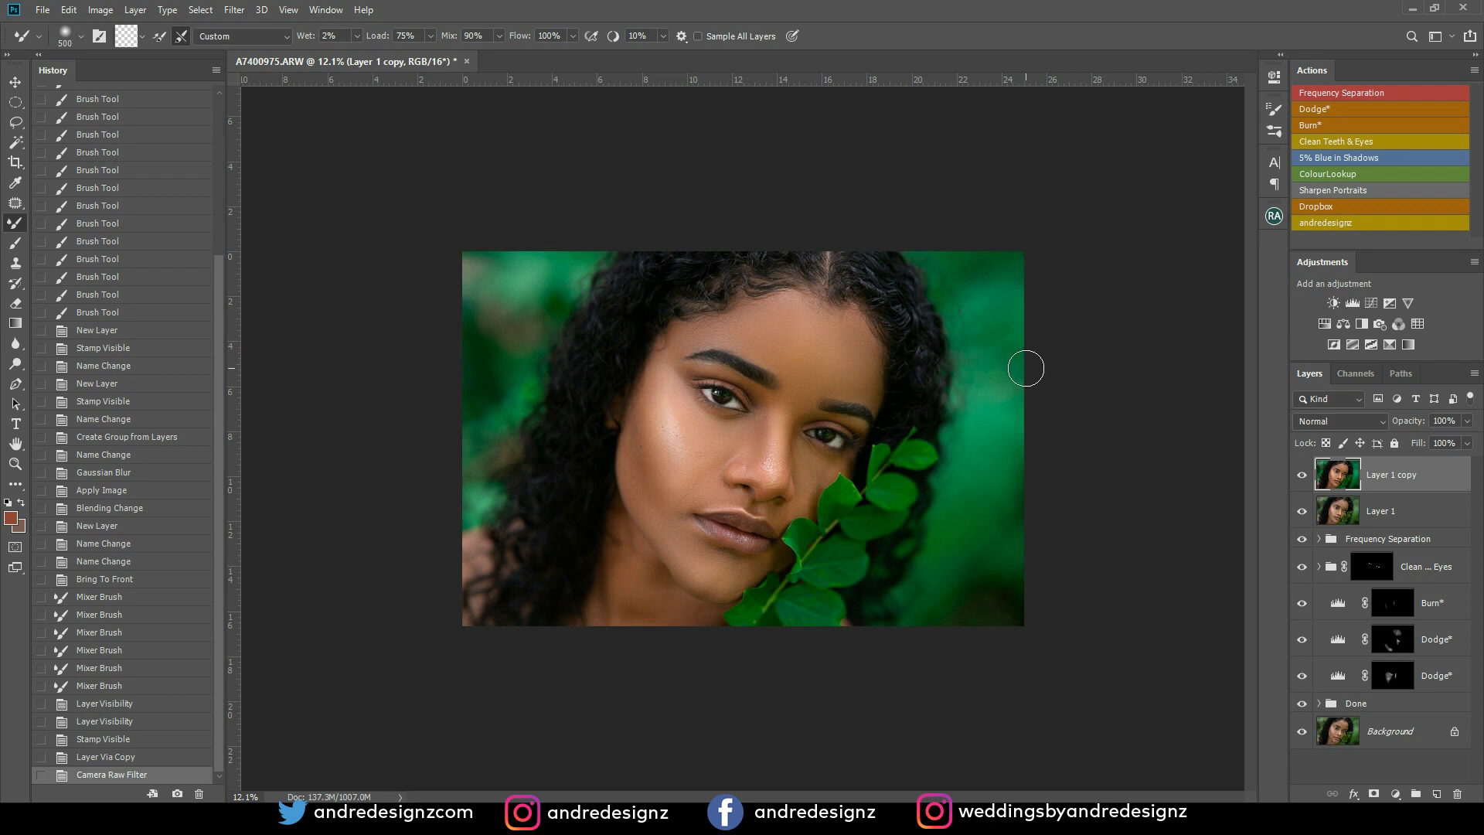
Run the 5% Blue in Shadows action above the graded layer and compare the portrait with and without its Color Balance adjustment
scroll(896, 328, up, 12)
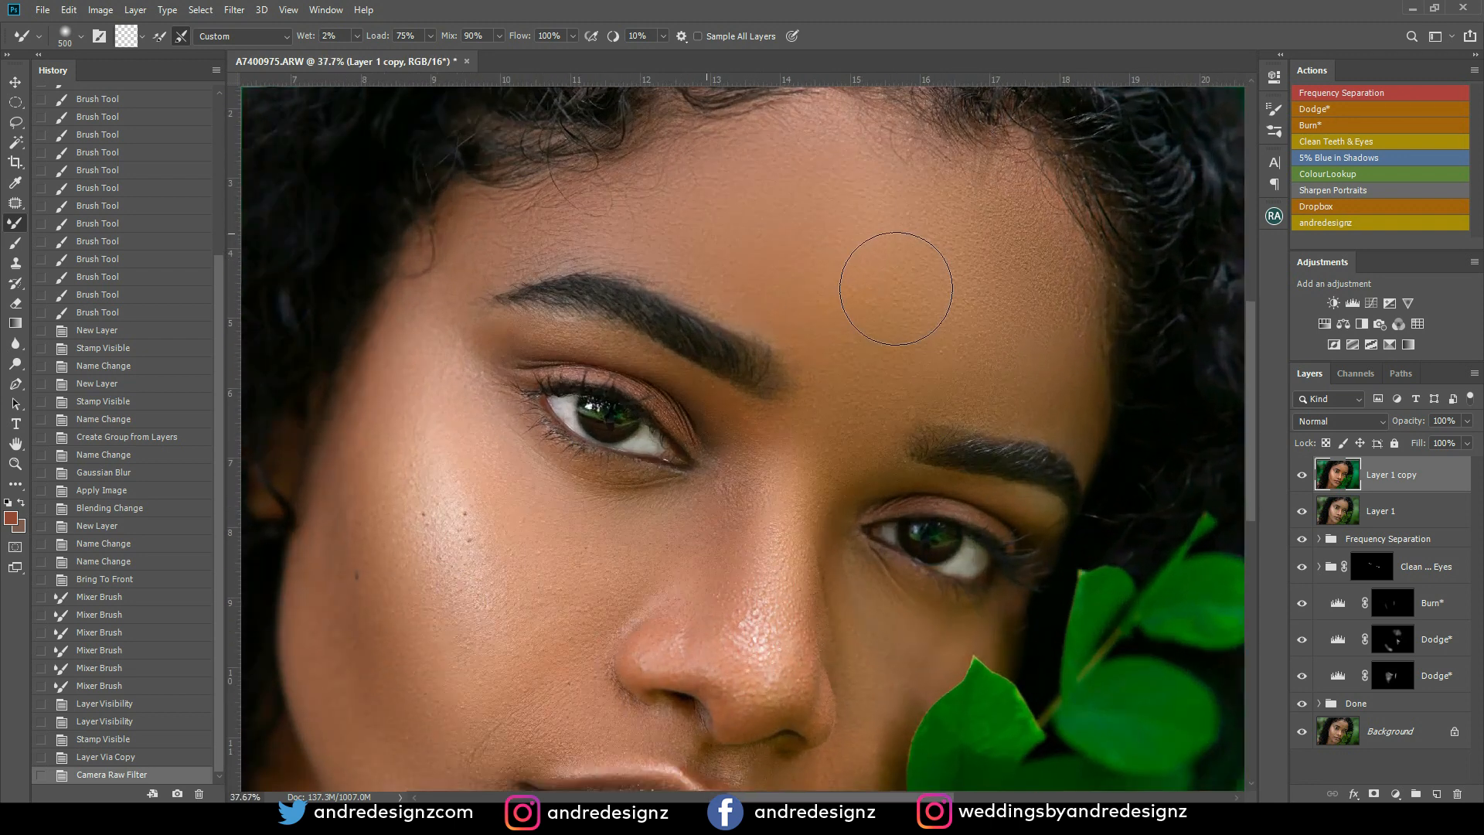
scroll(897, 289, down, 12)
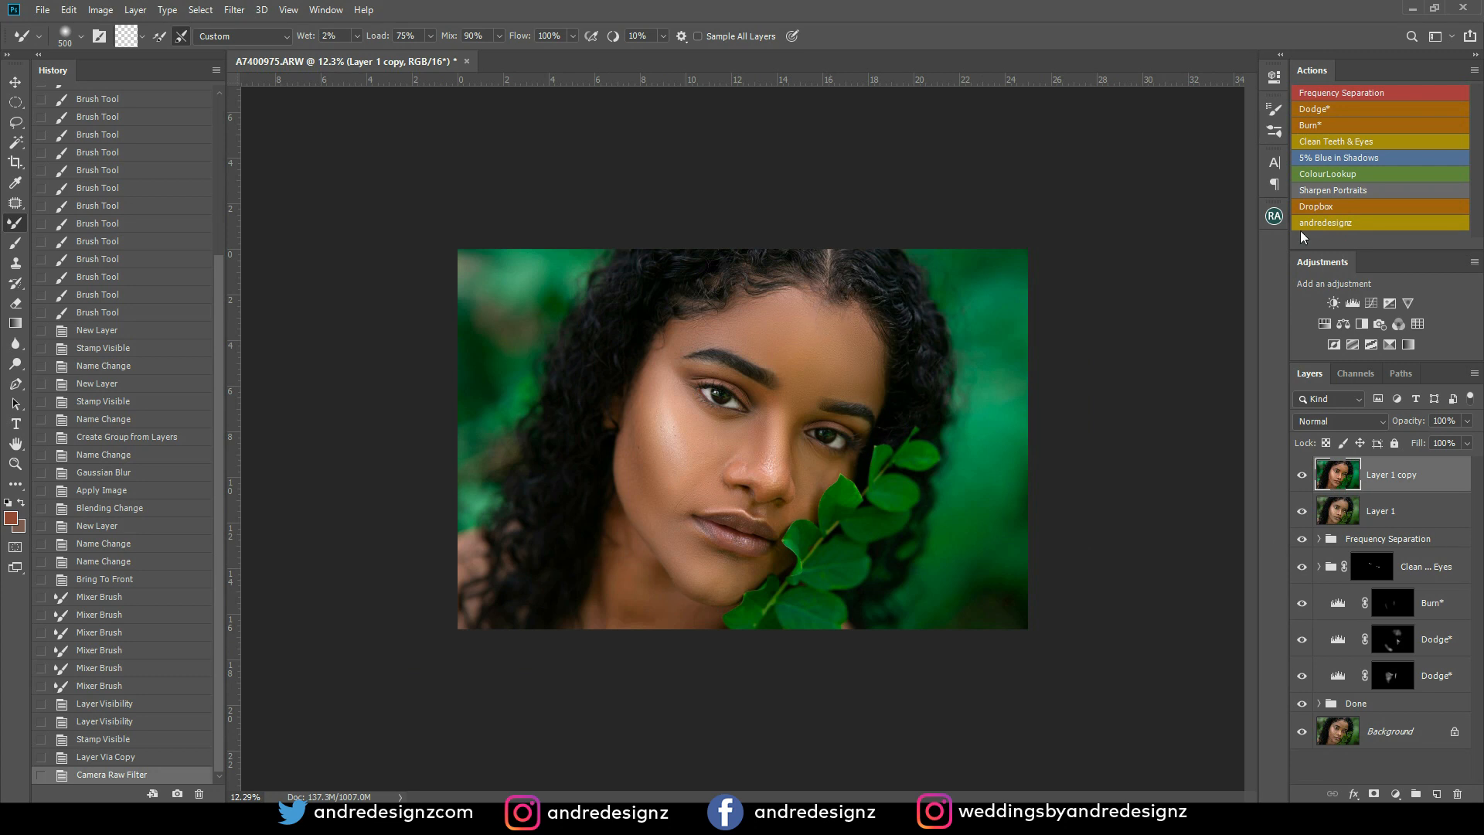
click(1325, 157)
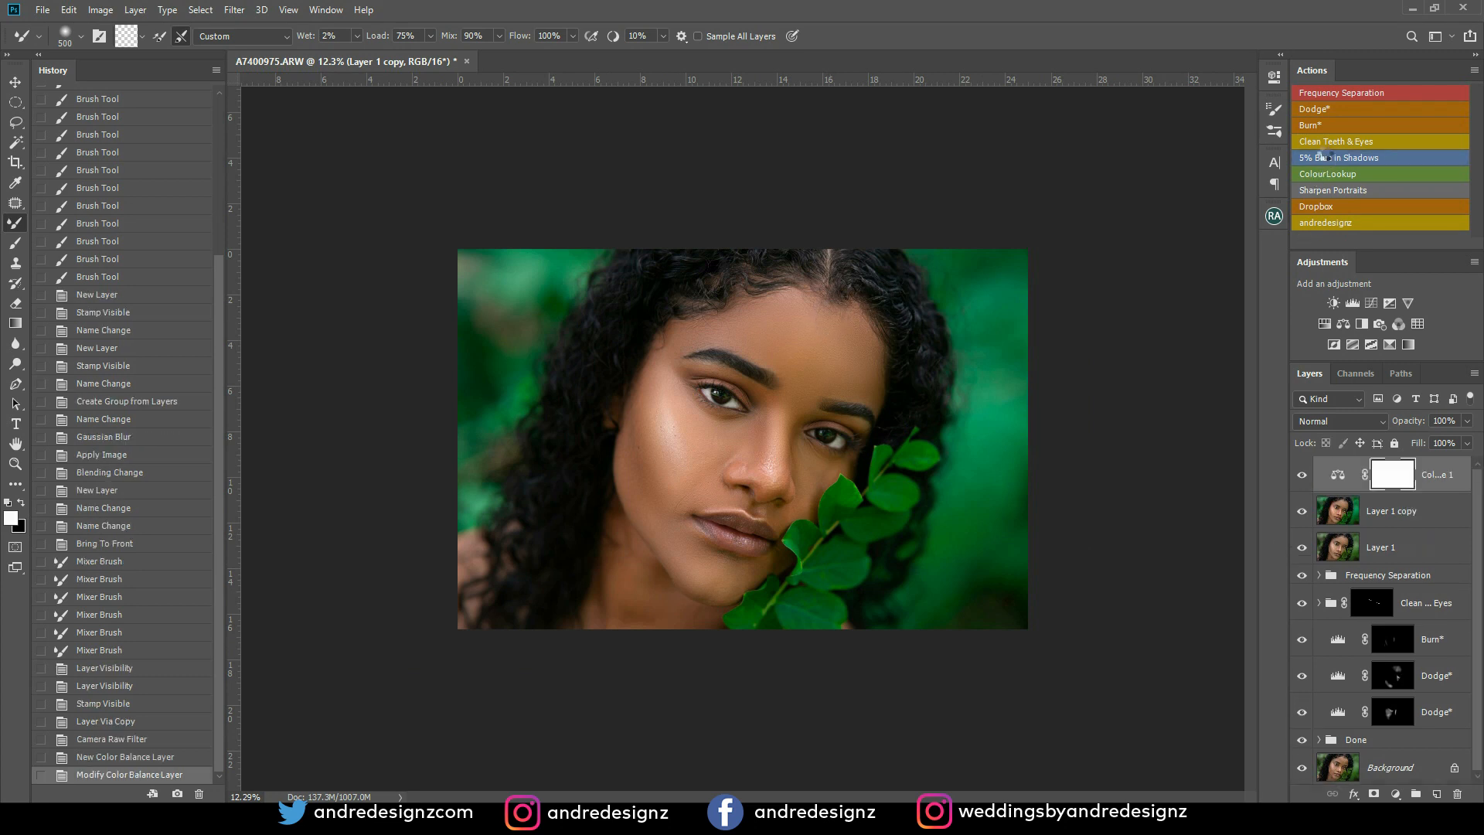
click(1302, 475)
click(1302, 475)
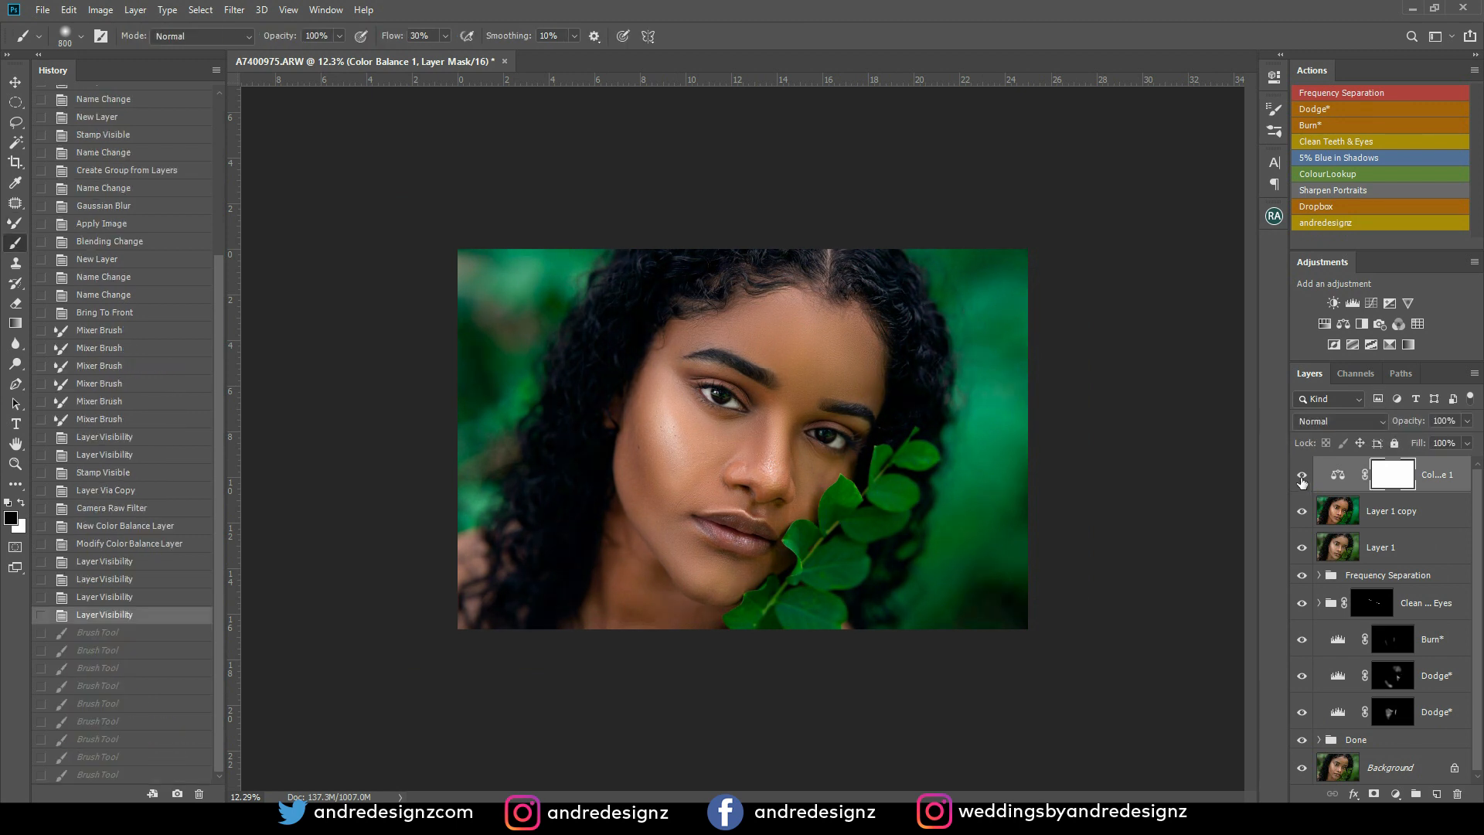
click(1302, 476)
click(1302, 476)
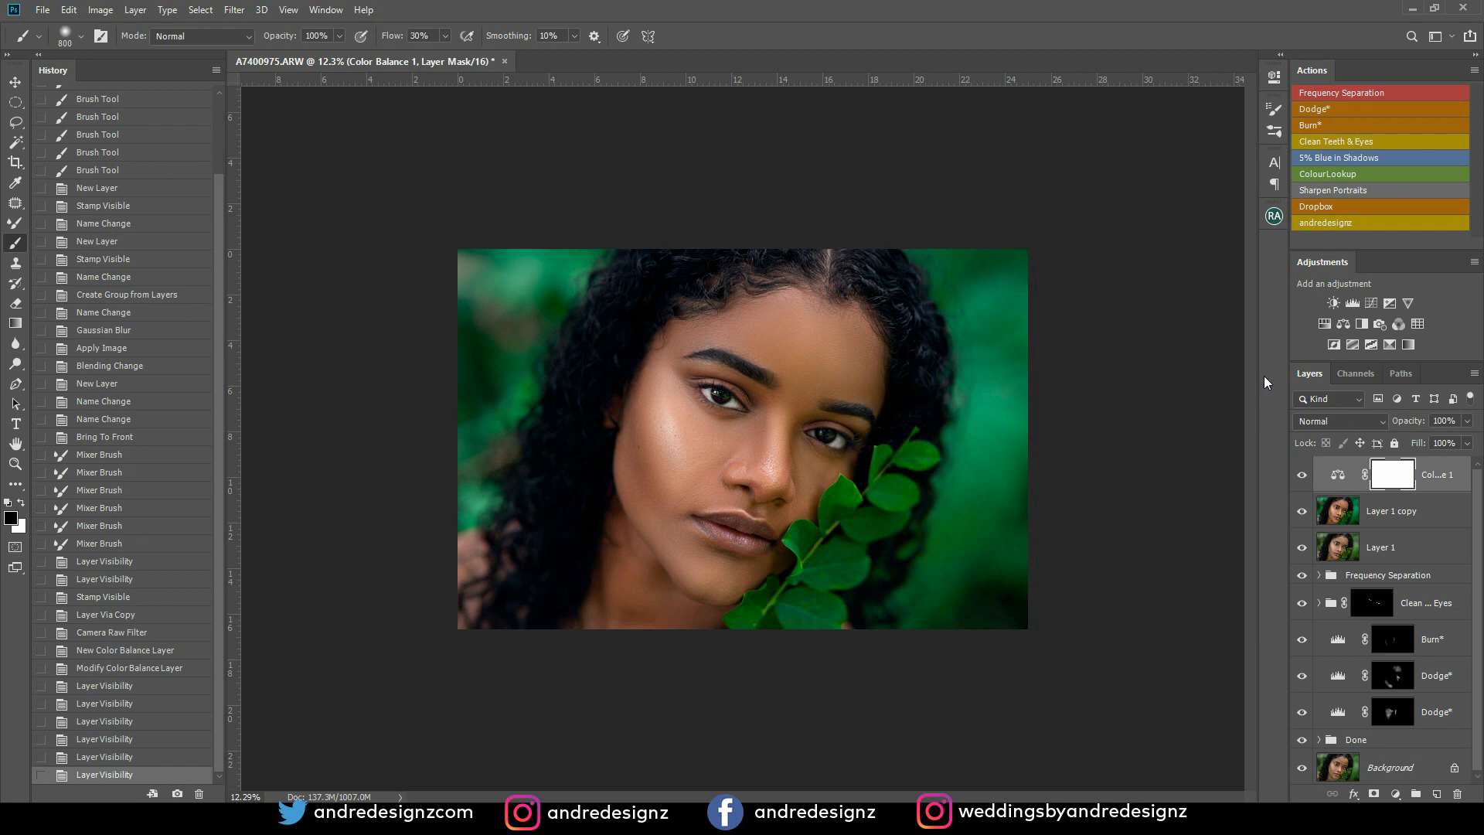